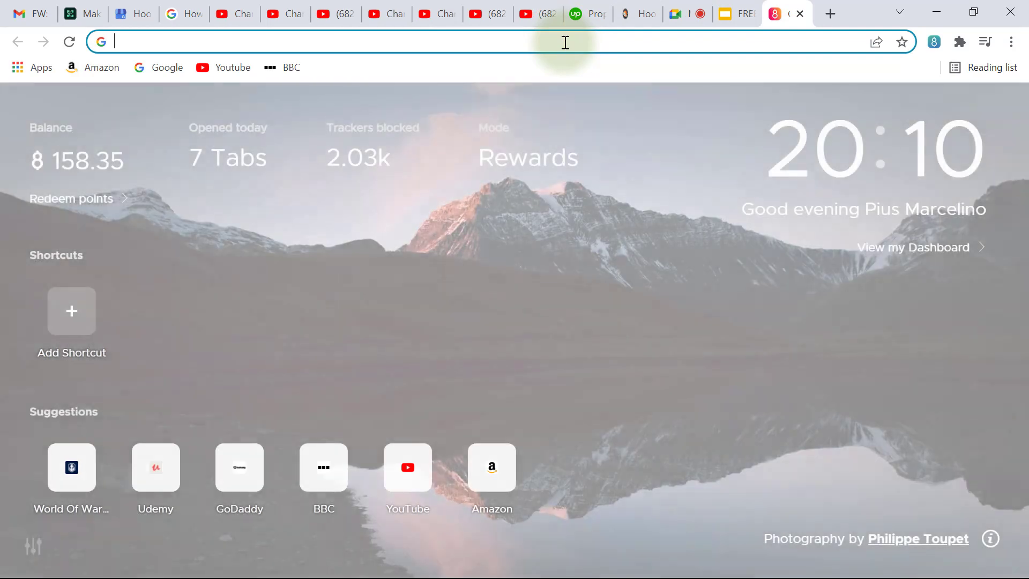
# - Go to Google.com and open the list of Google apps
pyautogui.write('Google.com')
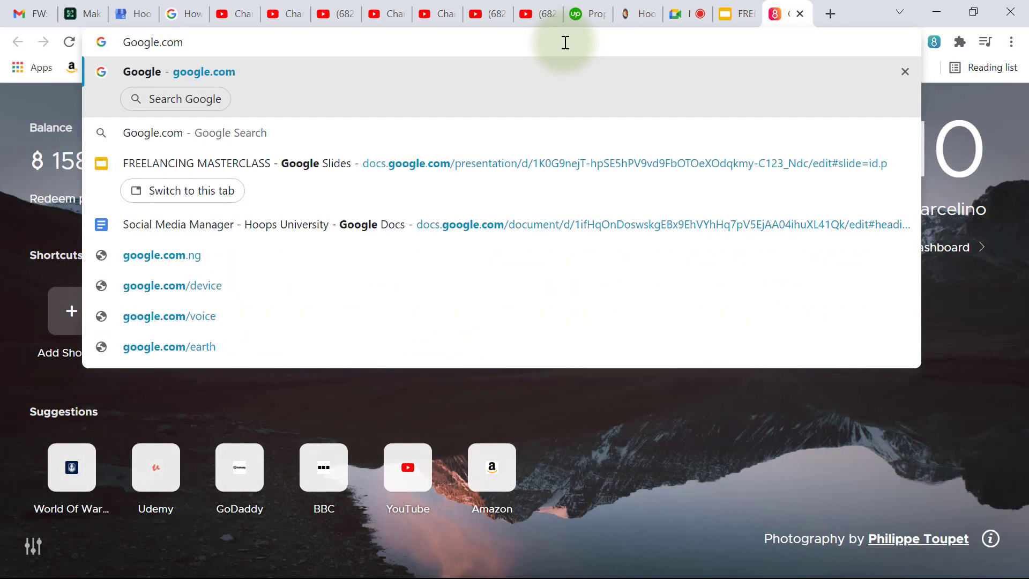
pyautogui.press('Return')
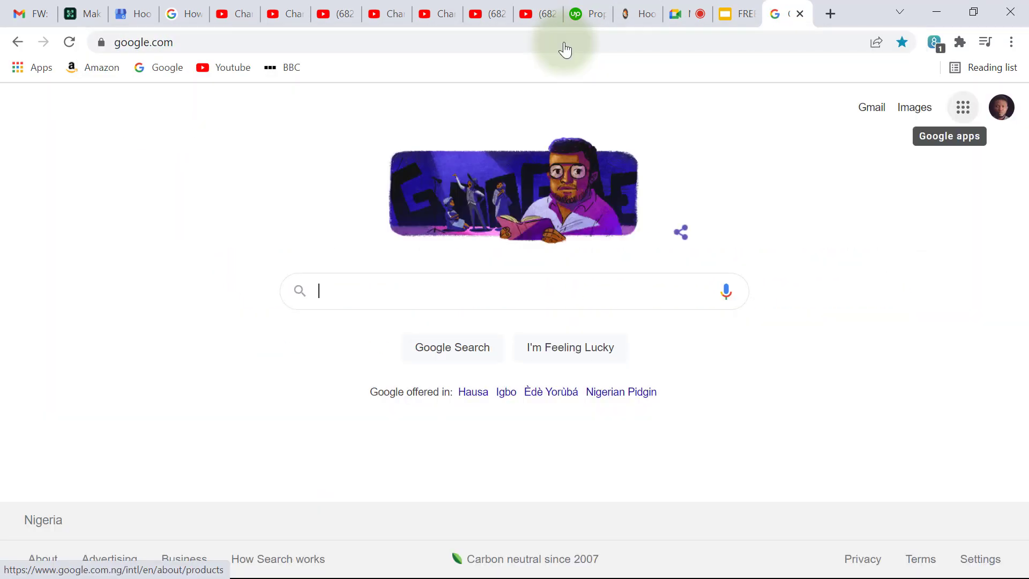
pyautogui.click(963, 109)
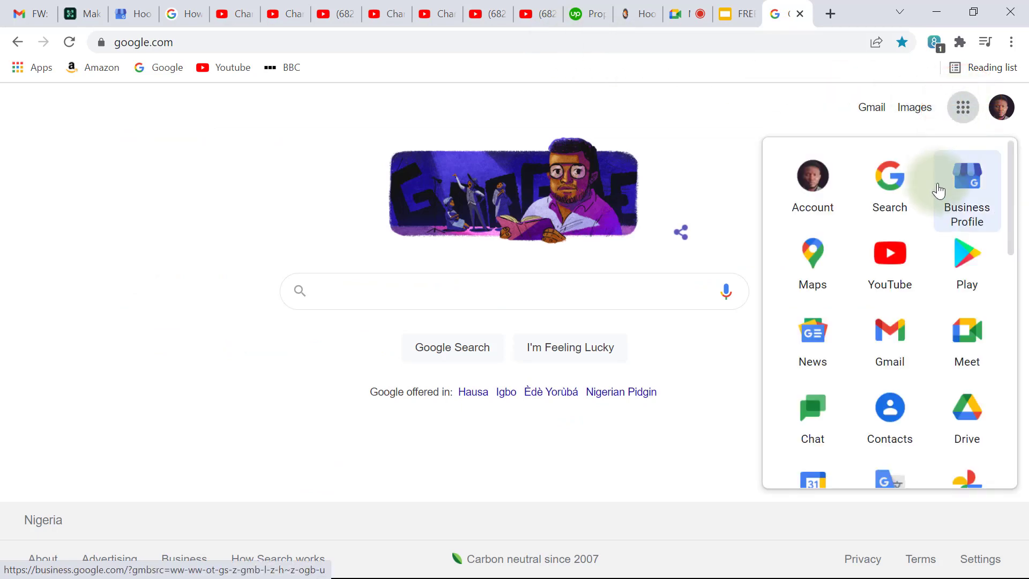
# - Look through the full list of Google apps, including Account, Search, Maps, Play, News and Gmail
pyautogui.scroll(-5, 938, 191)
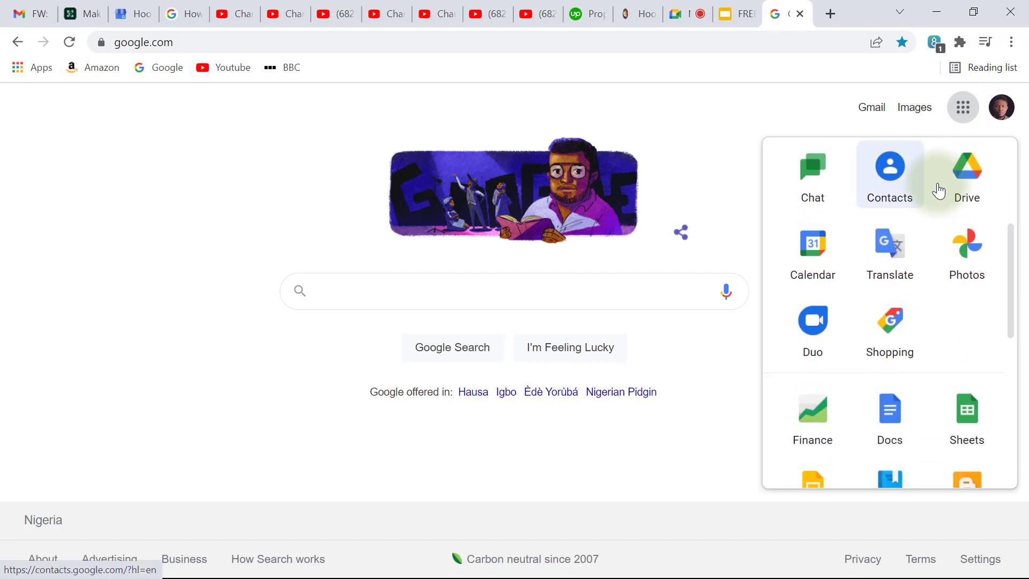
pyautogui.scroll(-5, 939, 190)
pyautogui.scroll(-1, 939, 190)
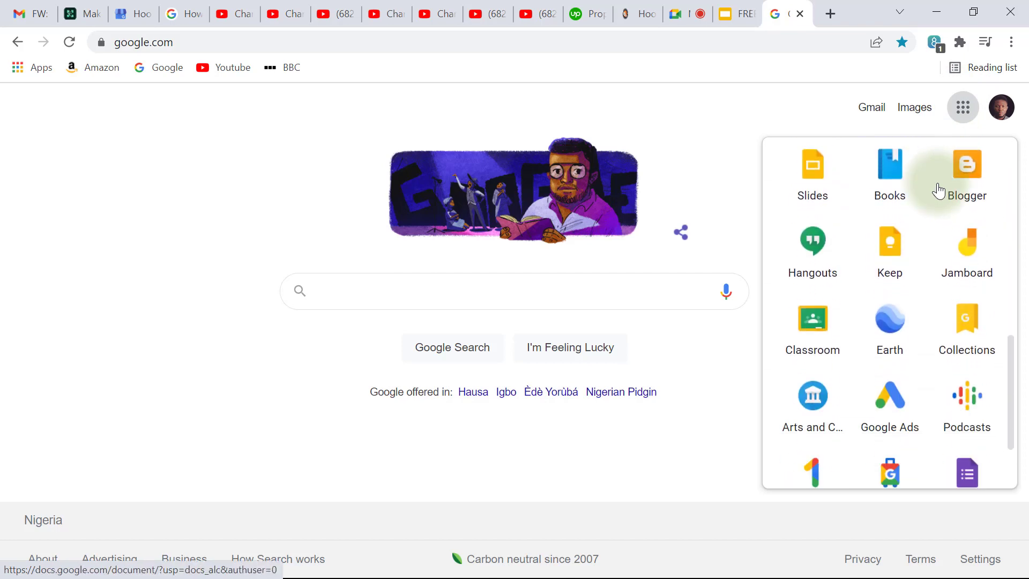
pyautogui.scroll(10, 938, 190)
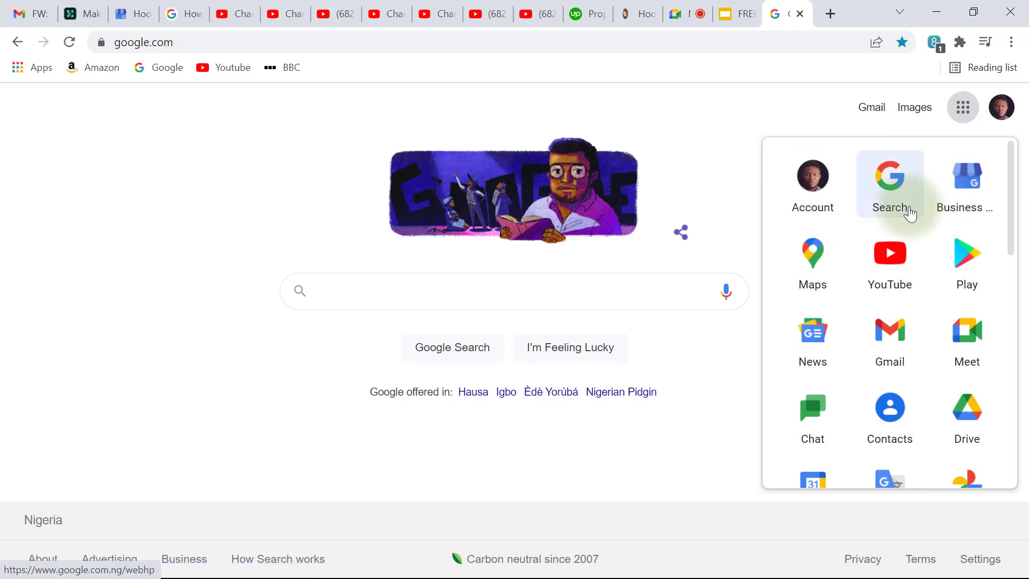
pyautogui.hotkey('shift', 'Tab')
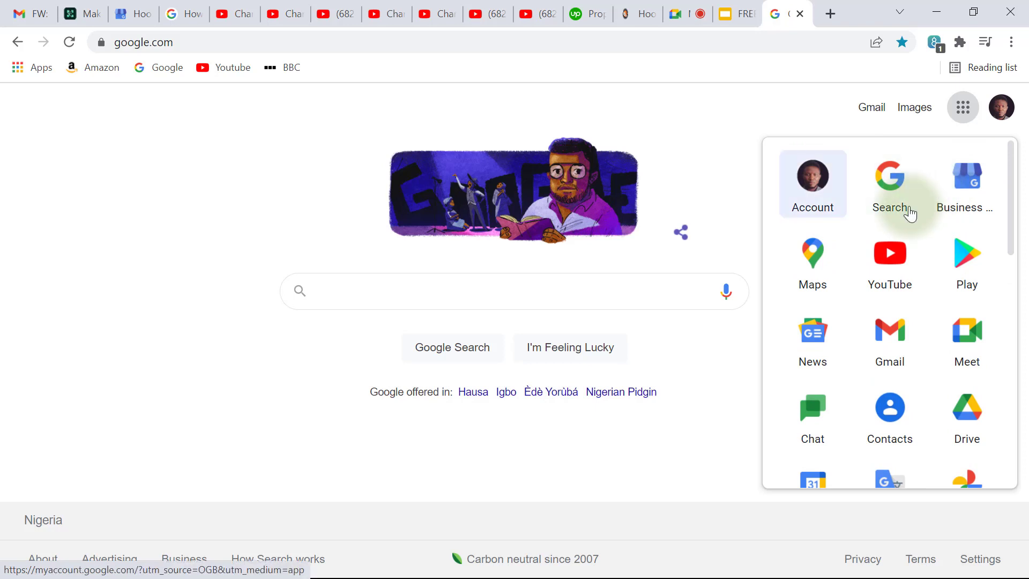
pyautogui.press('Right')
pyautogui.press('Down')
pyautogui.press('Right')
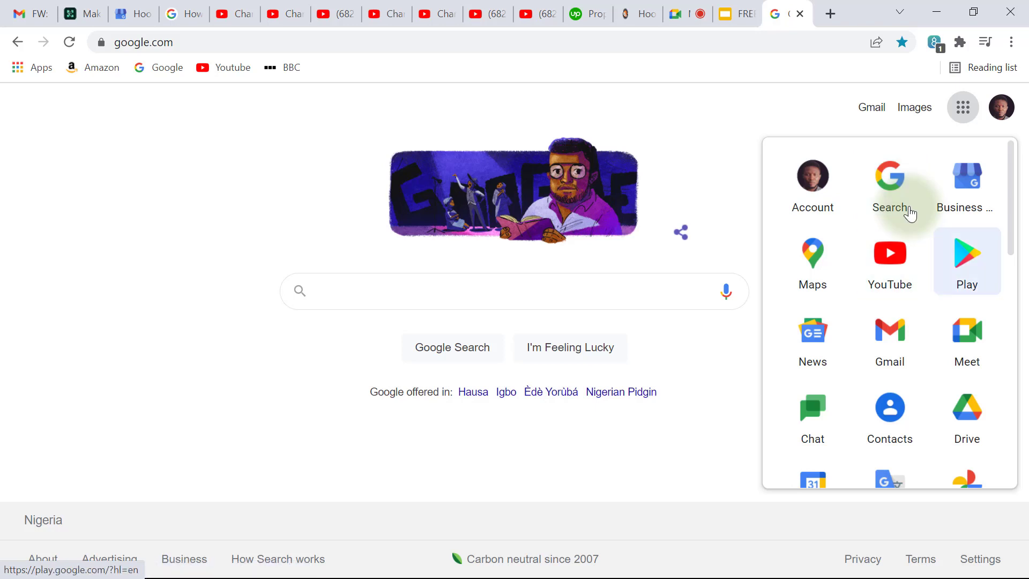
pyautogui.press('Left')
pyautogui.press('Left')
pyautogui.press('Up')
pyautogui.press('Down')
pyautogui.press('Down')
pyautogui.press('Right')
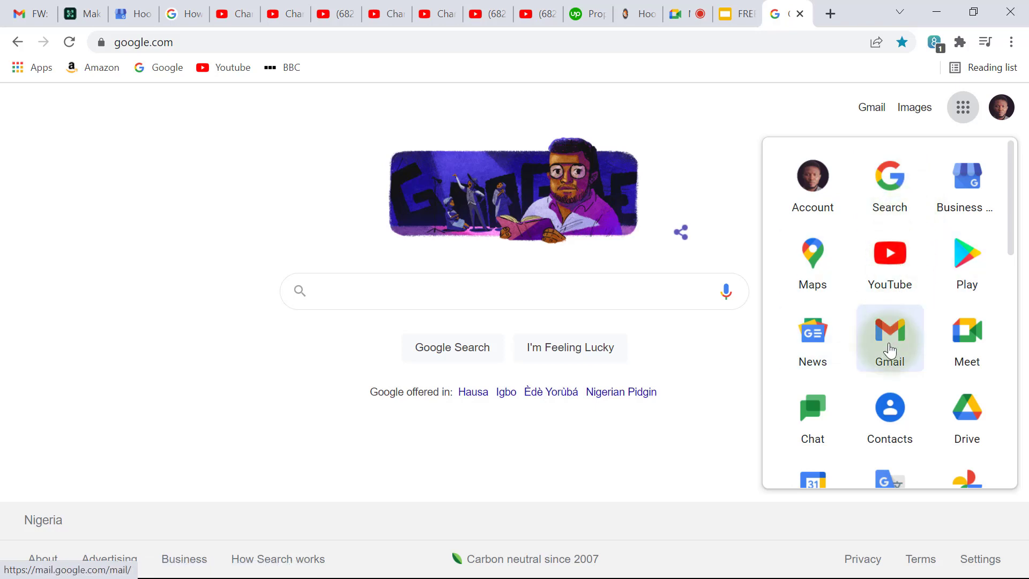
# - Examine the Meet, Contacts, Drive, Slides and Forms entries among the Google apps
pyautogui.scroll(-2, 890, 350)
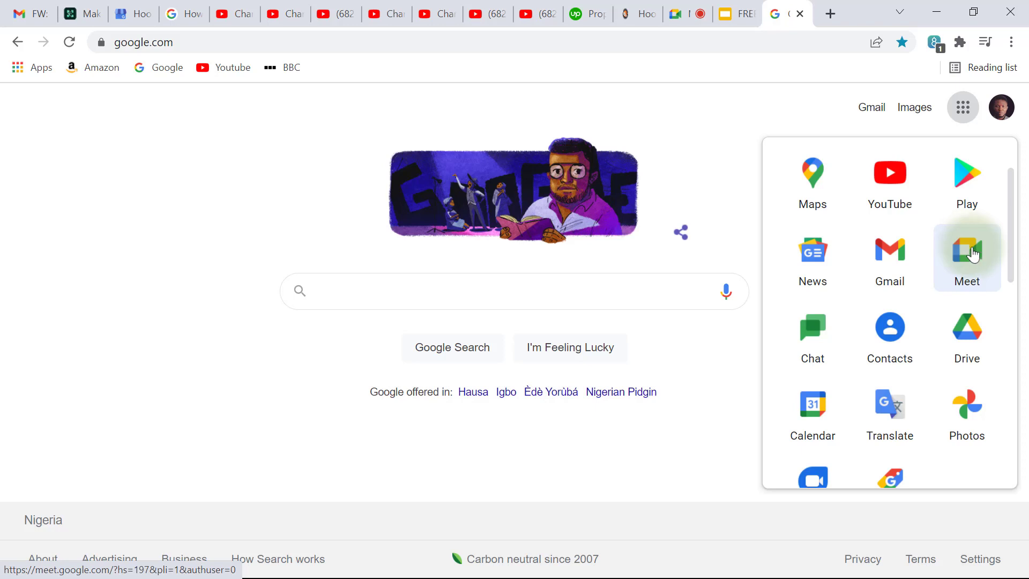
pyautogui.click(979, 264)
pyautogui.click(979, 260)
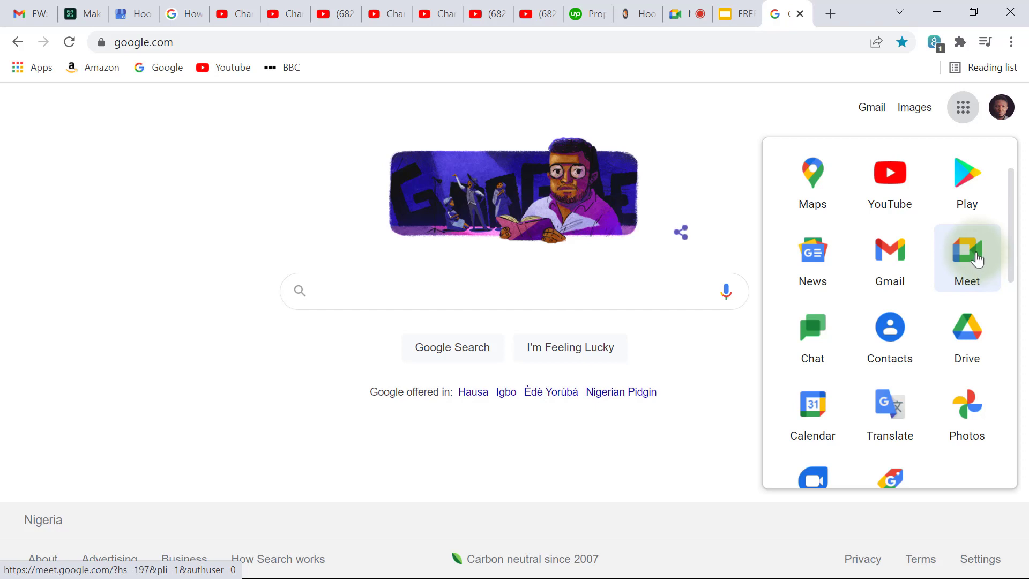
pyautogui.click(962, 256)
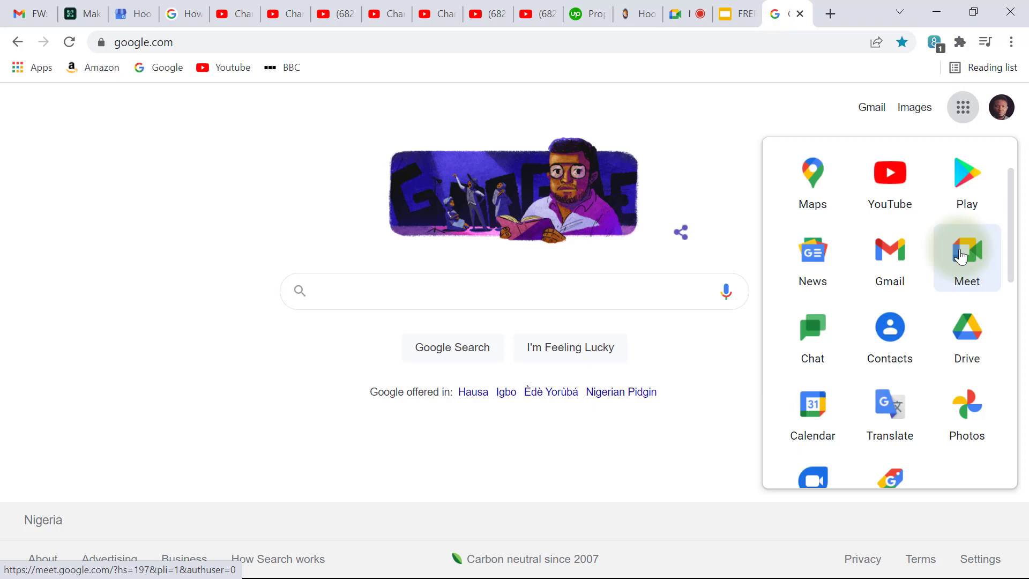
pyautogui.click(958, 265)
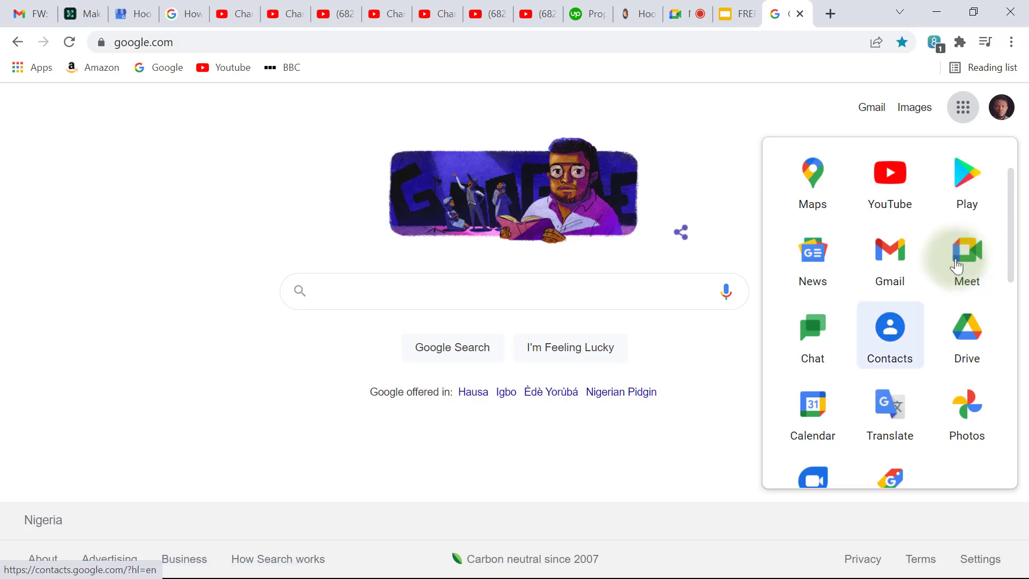
pyautogui.click(889, 337)
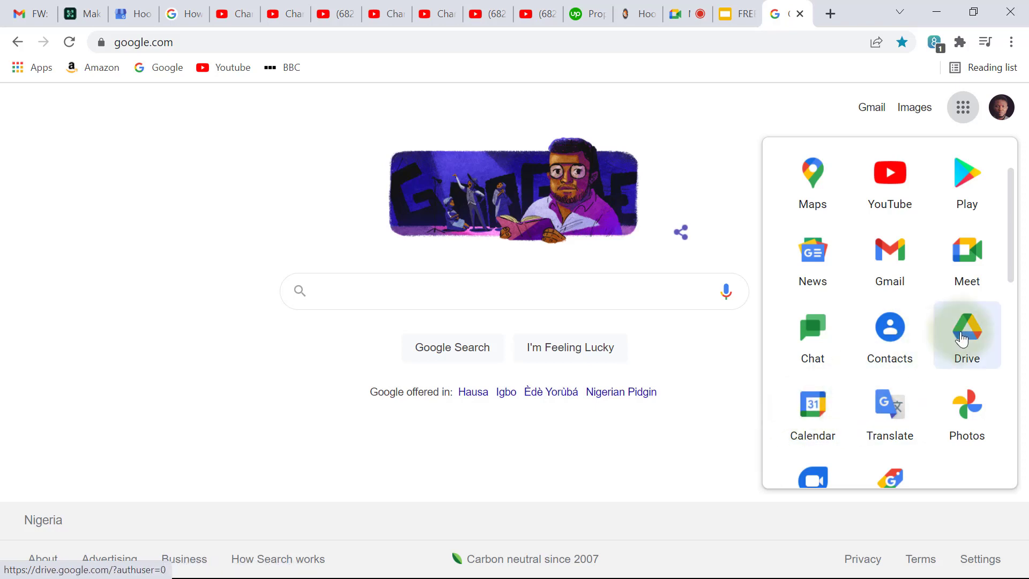
pyautogui.scroll(-5, 962, 339)
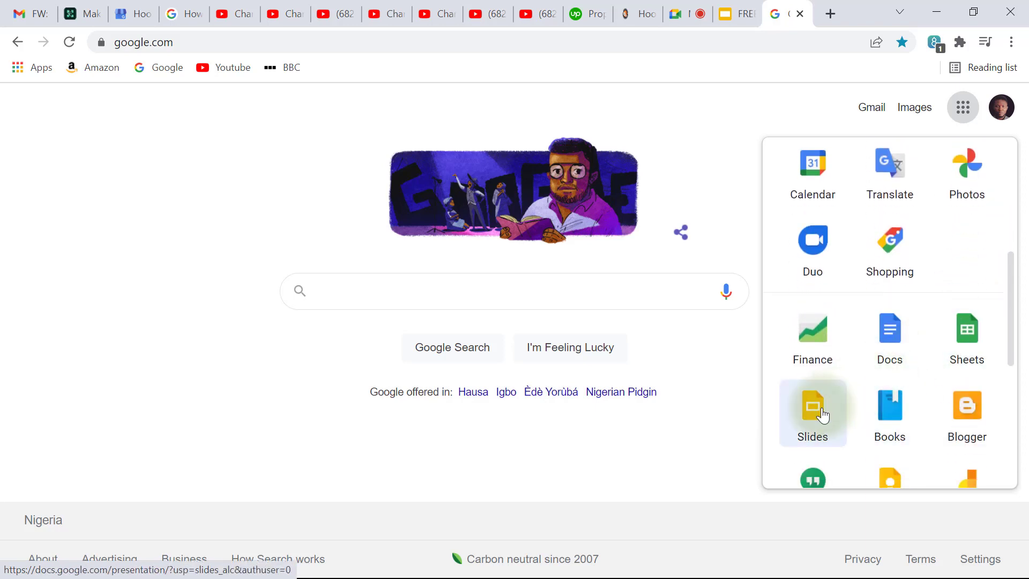
pyautogui.scroll(-6, 823, 414)
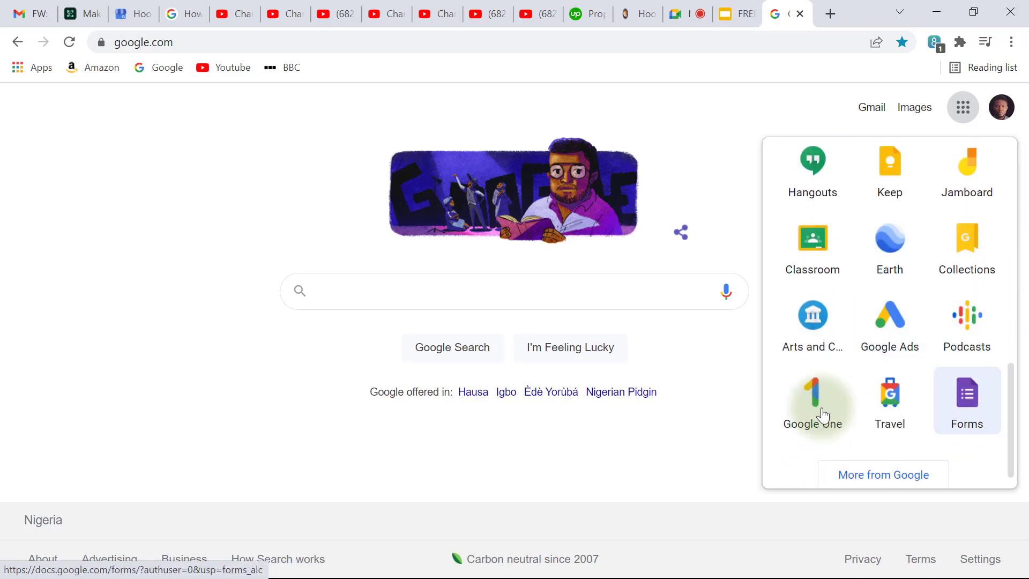
# - Open Google Drive from the Google apps list
pyautogui.moveTo(1010, 391); pyautogui.dragTo(1016, 220)
pyautogui.click(968, 268)
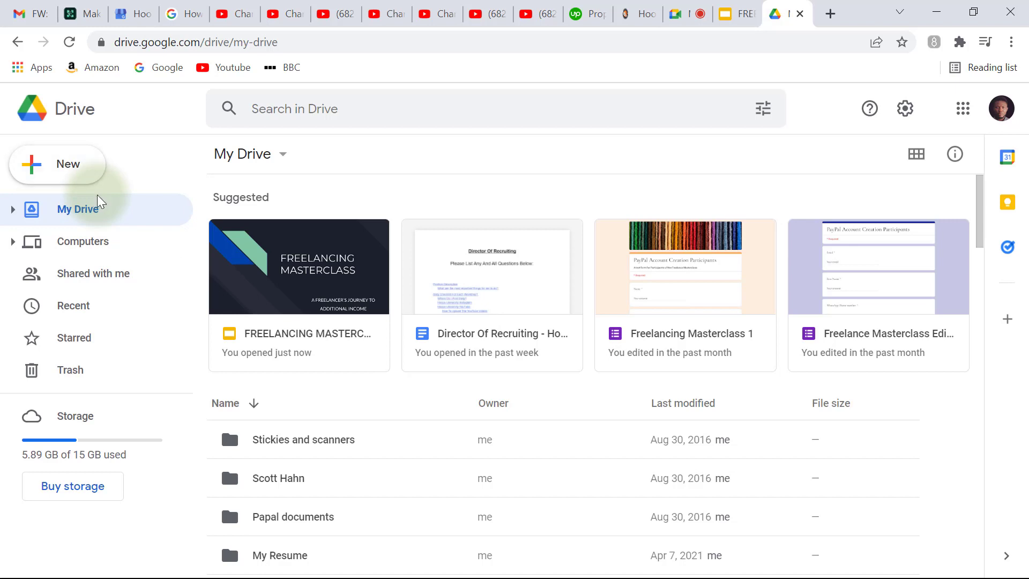
# - Open the options for adding new items to My Drive and review the folder, upload and Google file types
pyautogui.click(67, 171)
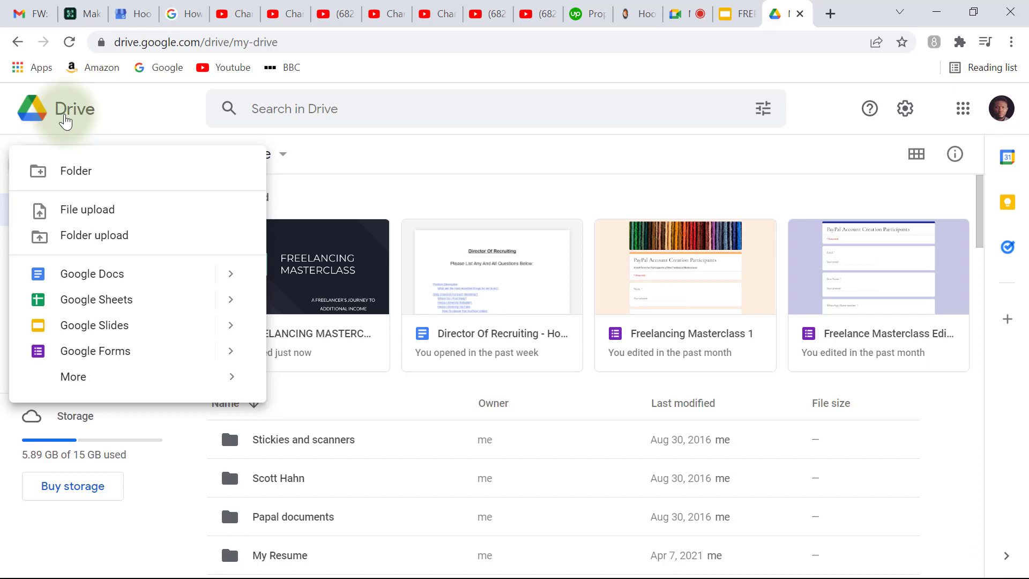
pyautogui.press('Down')
pyautogui.press('Down')
pyautogui.press('Down')
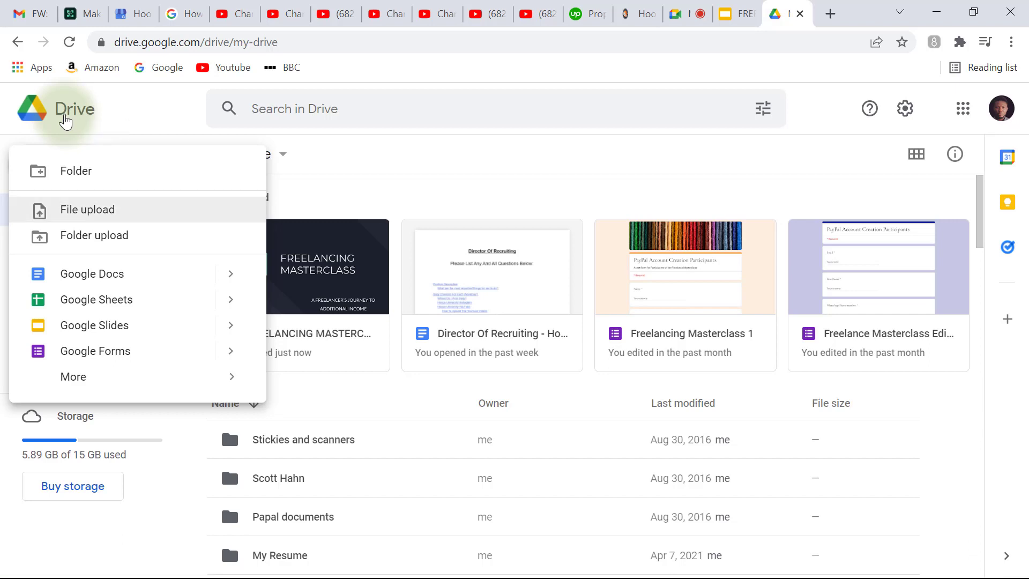
pyautogui.press('Down')
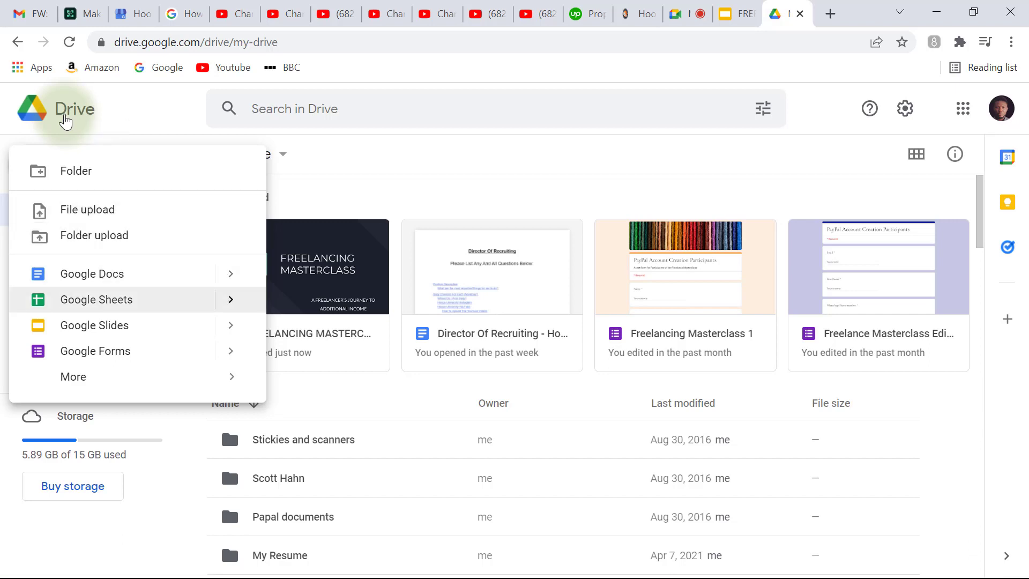
pyautogui.press('Down')
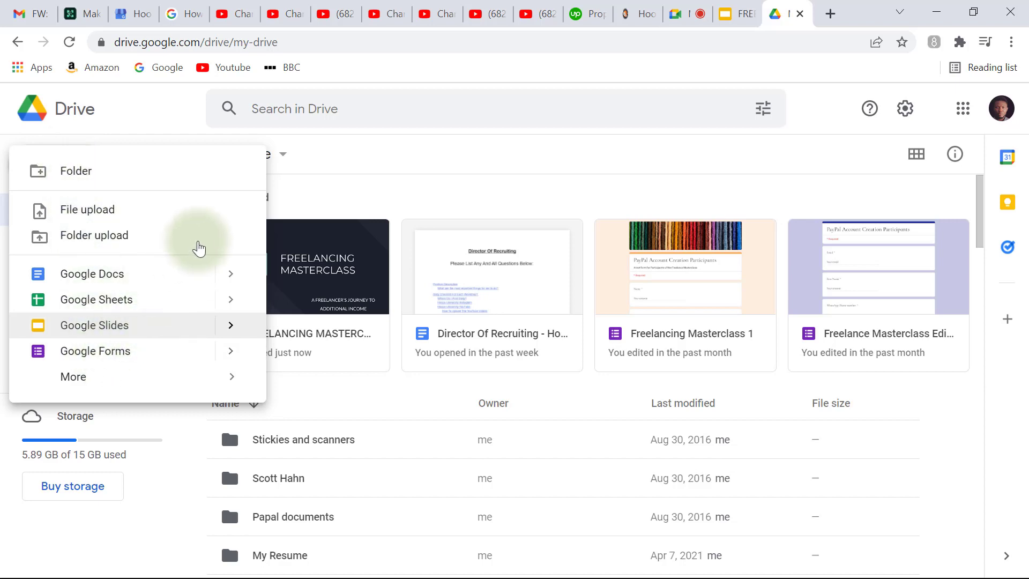
pyautogui.press('Up')
pyautogui.press('Up')
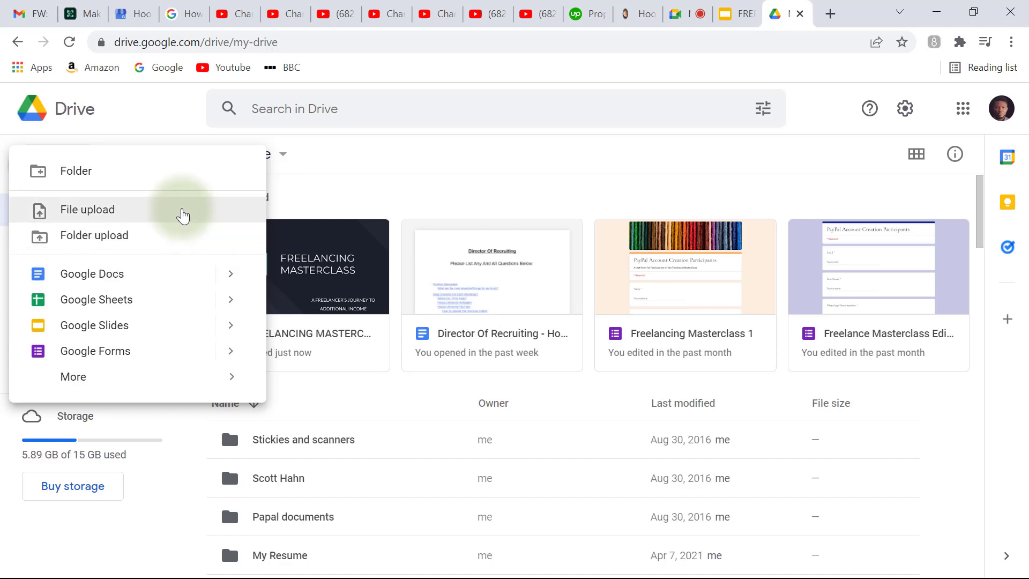
pyautogui.press('Down')
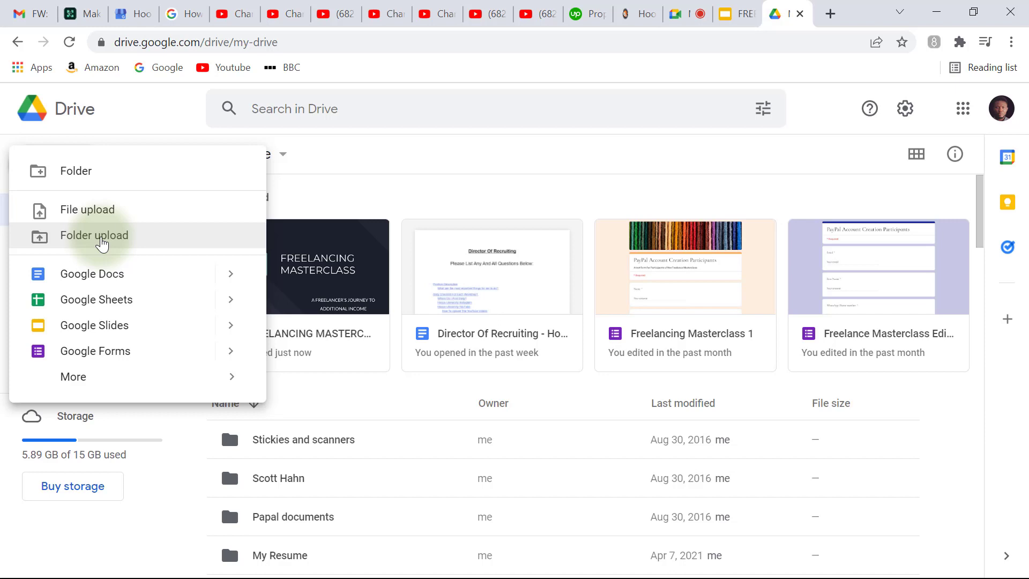
pyautogui.press('Up')
pyautogui.press('Up')
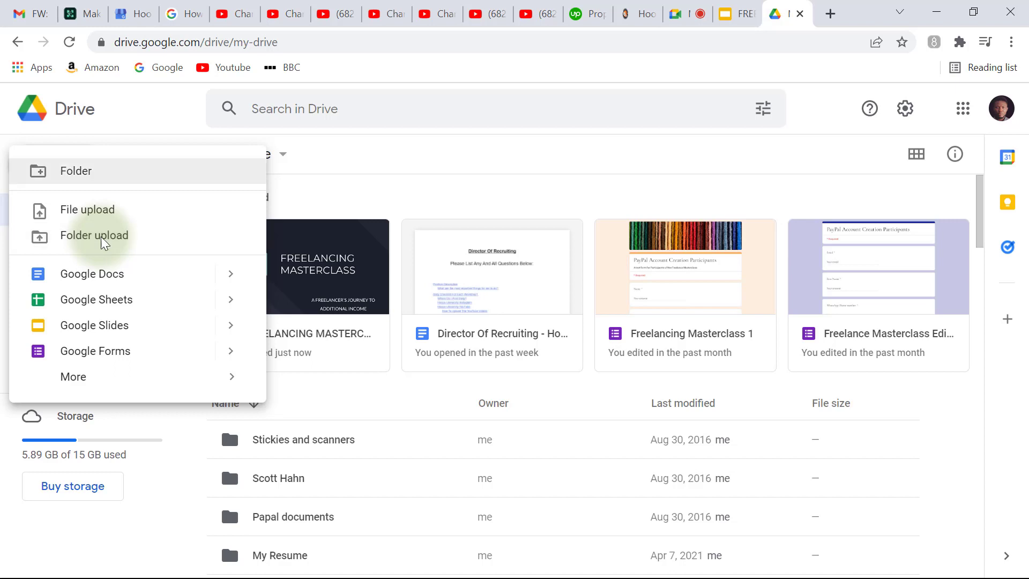
pyautogui.press('Down')
pyautogui.press('Down')
pyautogui.press('Down')
pyautogui.press('Down')
pyautogui.press('Down')
pyautogui.press('Down')
pyautogui.press('Up')
pyautogui.press('Up')
pyautogui.press('Up')
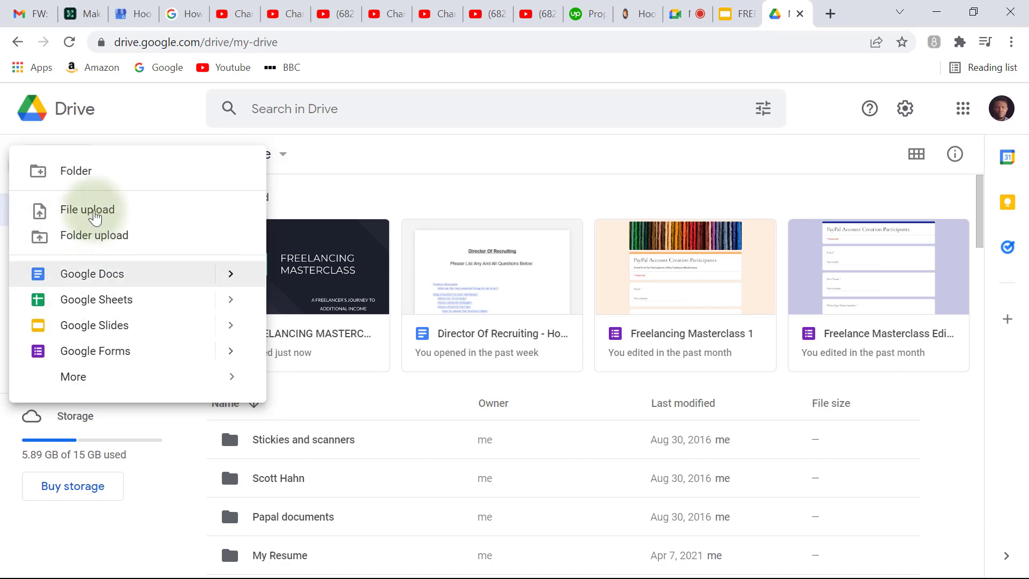
pyautogui.press('Up')
pyautogui.press('Up')
pyautogui.press('Up')
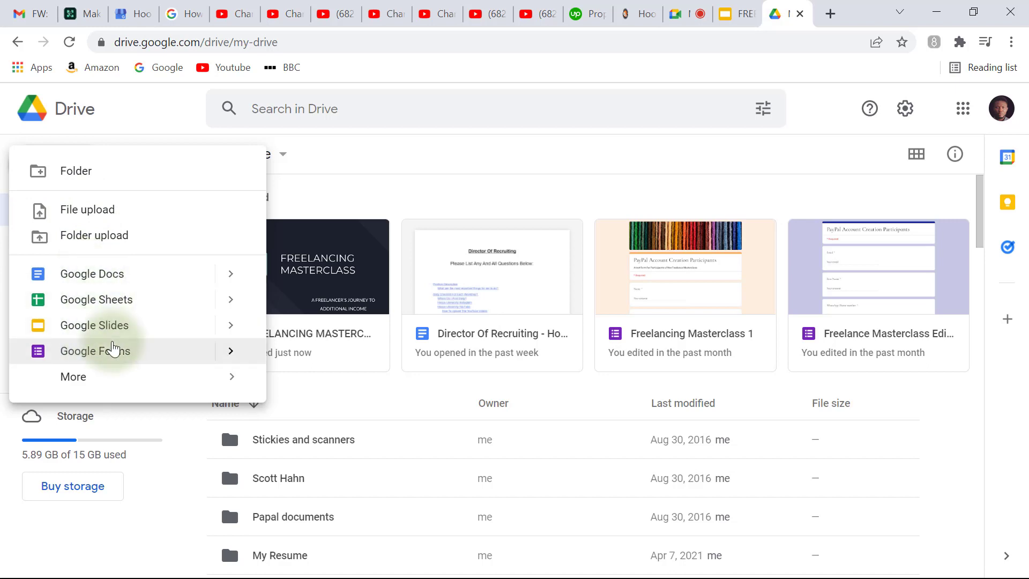
# - Examine the additional item types for My Drive, from Google Drawings to Google Jamboard, and the option to connect more apps
pyautogui.press('Down')
pyautogui.press('Right')
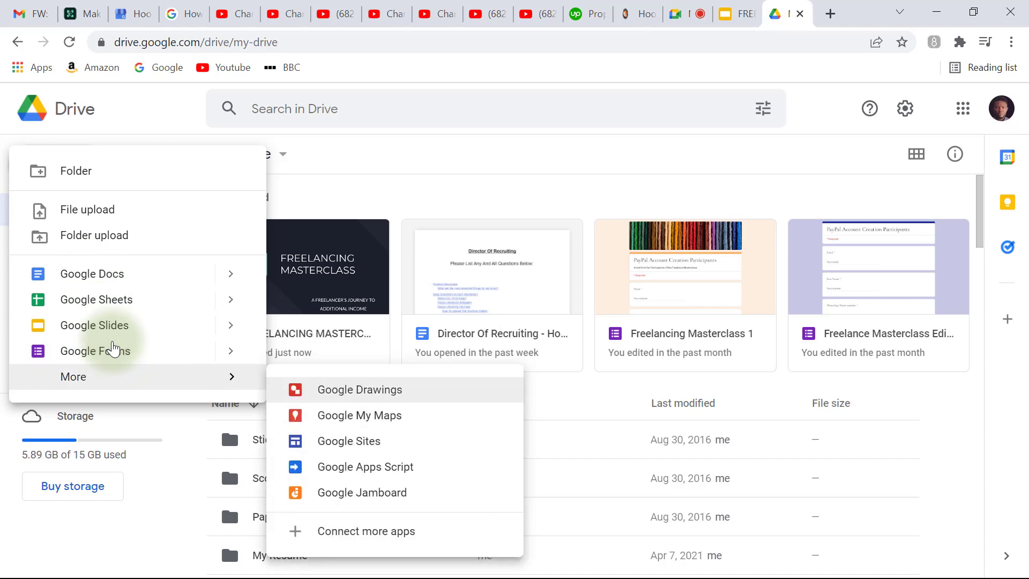
pyautogui.press('Down')
pyautogui.press('Down')
pyautogui.press('Down')
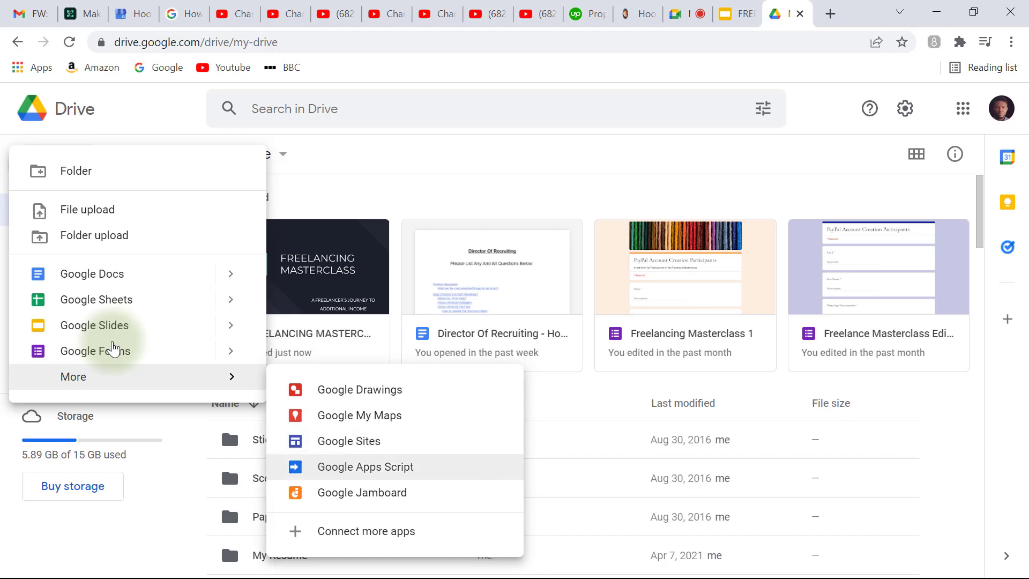
pyautogui.press('Down')
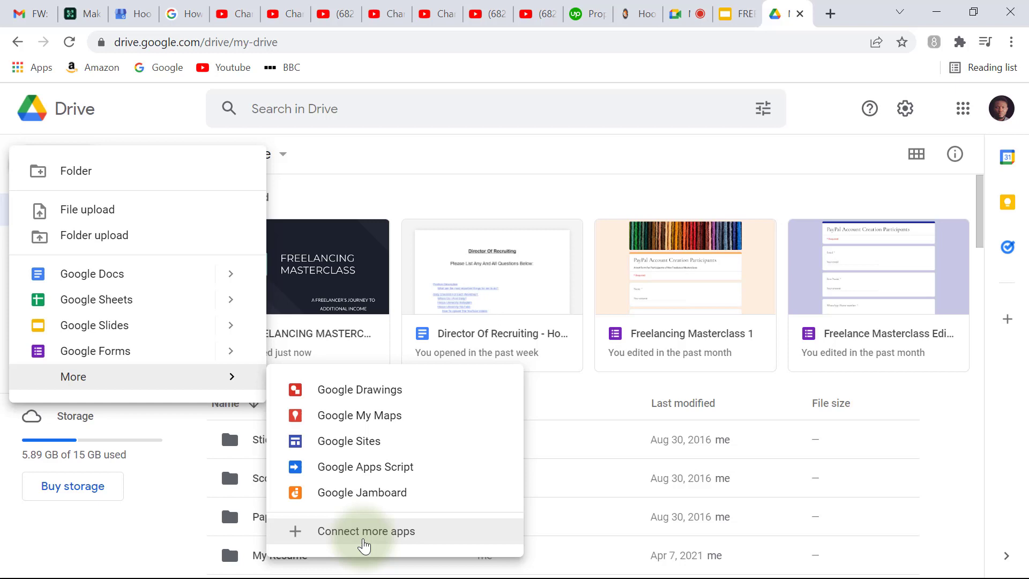
pyautogui.press('Up')
pyautogui.press('Up')
pyautogui.press('Up')
pyautogui.press('Up')
pyautogui.press('Up')
pyautogui.press('Left')
pyautogui.press('Up')
pyautogui.press('Up')
pyautogui.press('Up')
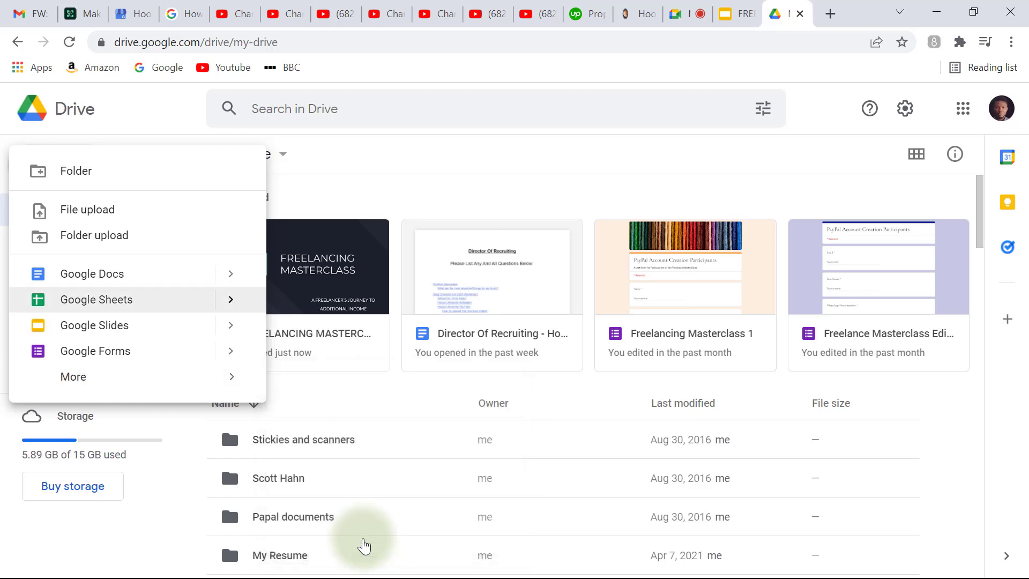
pyautogui.press('Up')
pyautogui.press('Up')
pyautogui.press('Up')
pyautogui.press('Down')
pyautogui.press('Down')
pyautogui.press('Up')
pyautogui.press('Down')
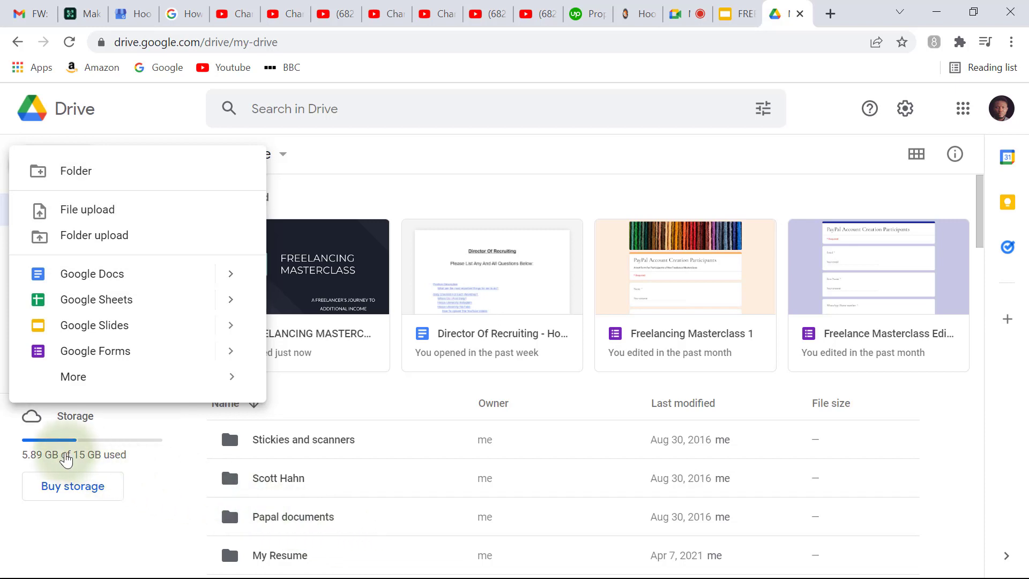
pyautogui.press('Up')
pyautogui.press('Up')
pyautogui.press('Up')
pyautogui.press('Up')
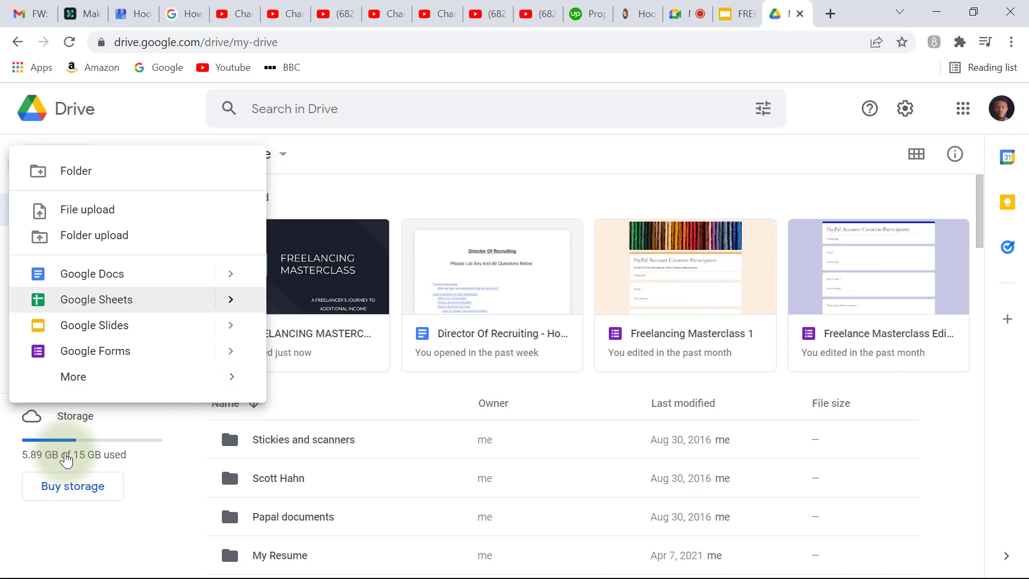
pyautogui.press('Up')
pyautogui.press('Up')
pyautogui.press('Up')
pyautogui.press('Up')
pyautogui.press('Down')
pyautogui.press('Down')
pyautogui.press('Down')
pyautogui.press('Down')
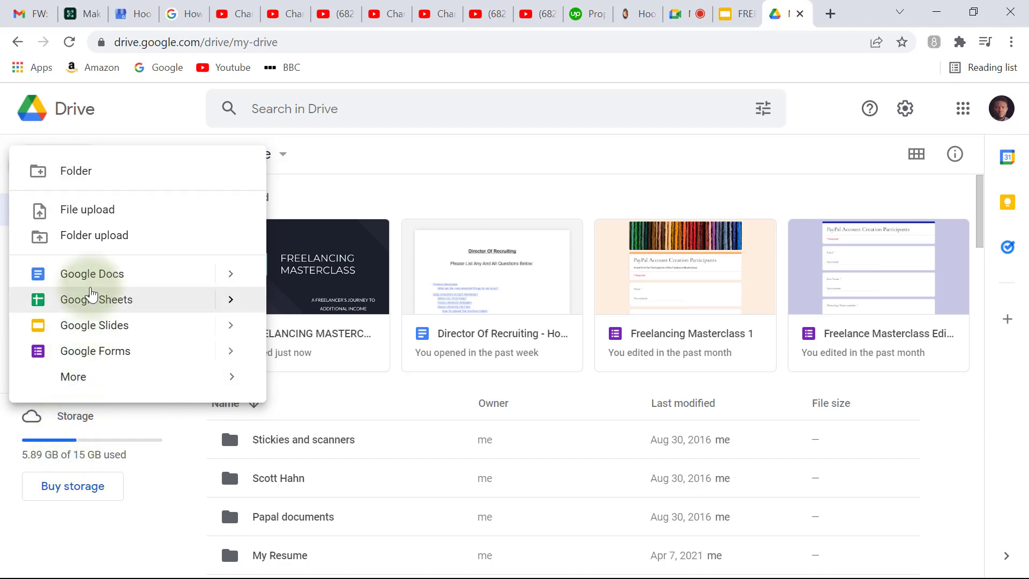
# - Start a file upload to My Drive, try picking pbwebinar060420 and Skill without stamina means nothing from the Video folder, and cancel it
pyautogui.press('Up')
pyautogui.press('Up')
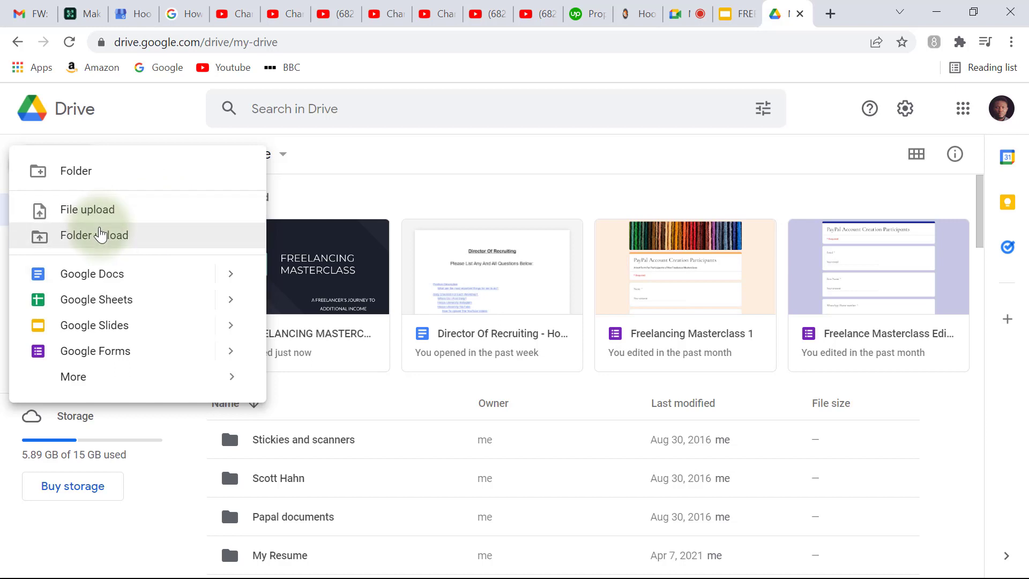
pyautogui.click(93, 209)
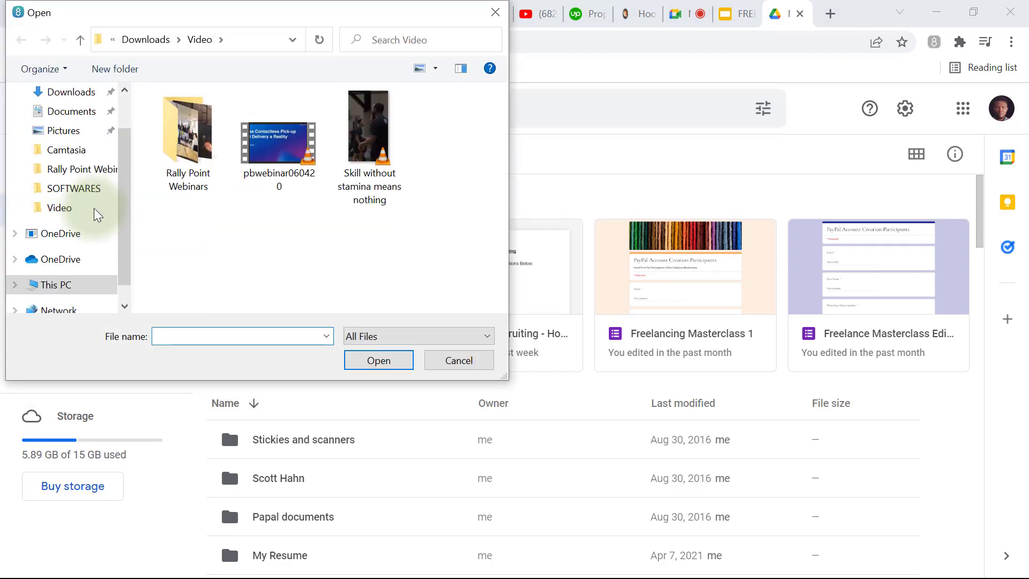
pyautogui.click(373, 166)
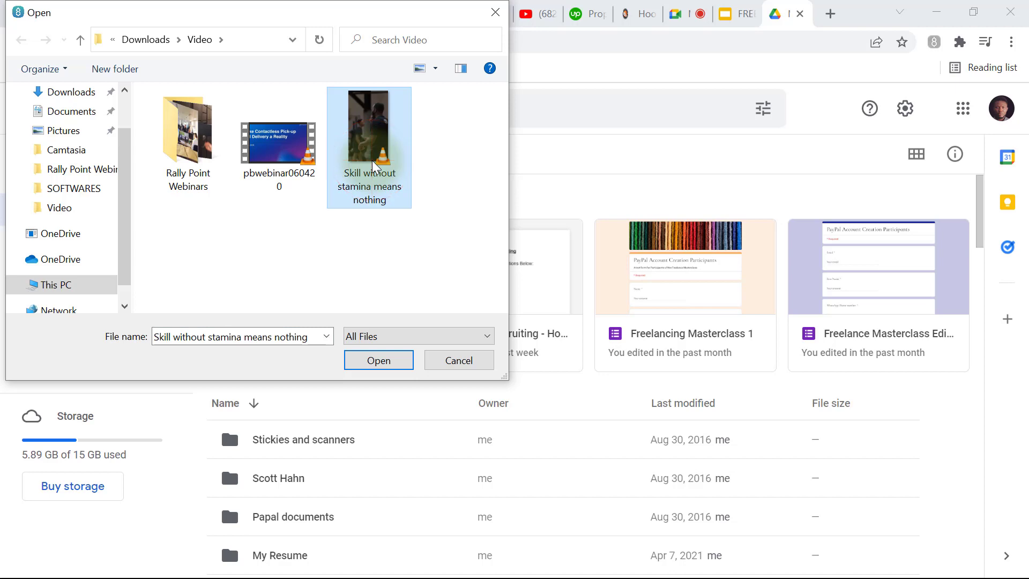
pyautogui.click(385, 367)
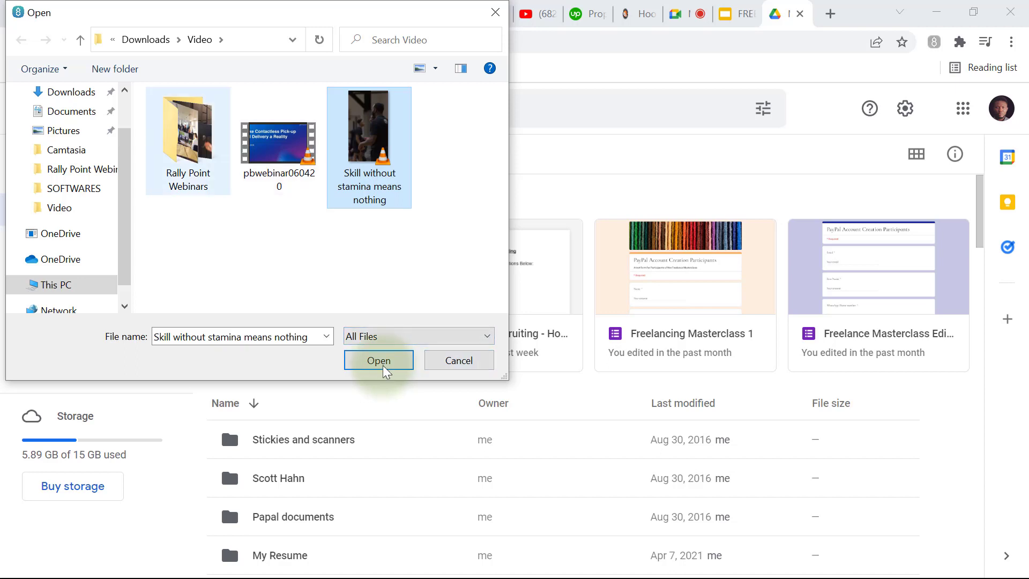
pyautogui.click(184, 149)
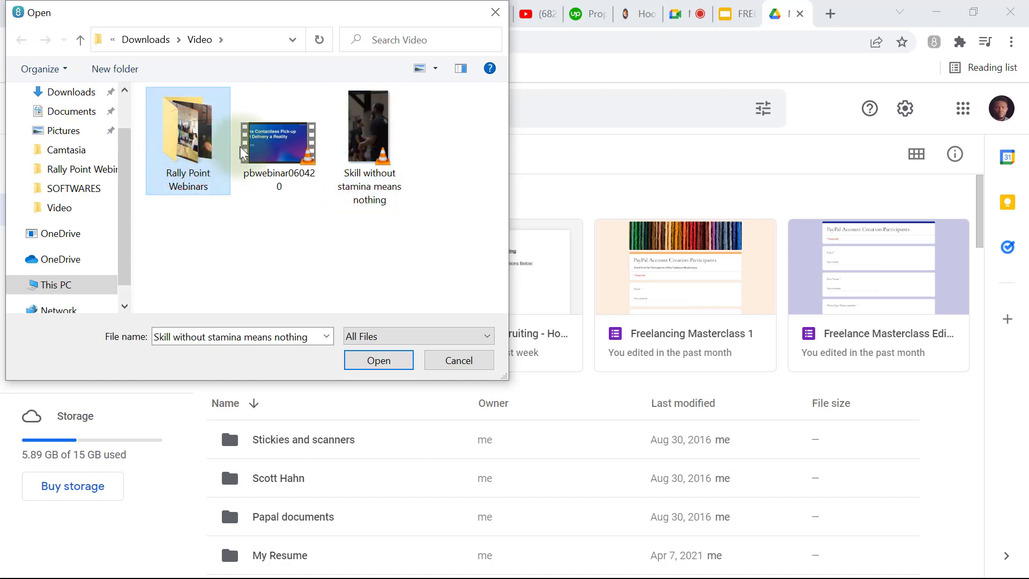
pyautogui.click(289, 141)
pyautogui.click(368, 143)
pyautogui.click(289, 140)
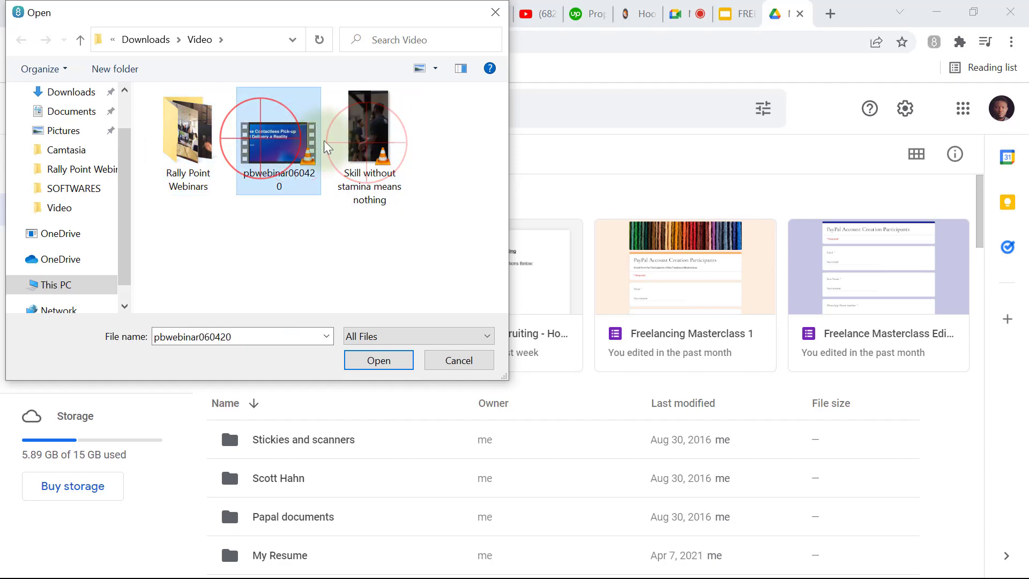
pyautogui.click(368, 142)
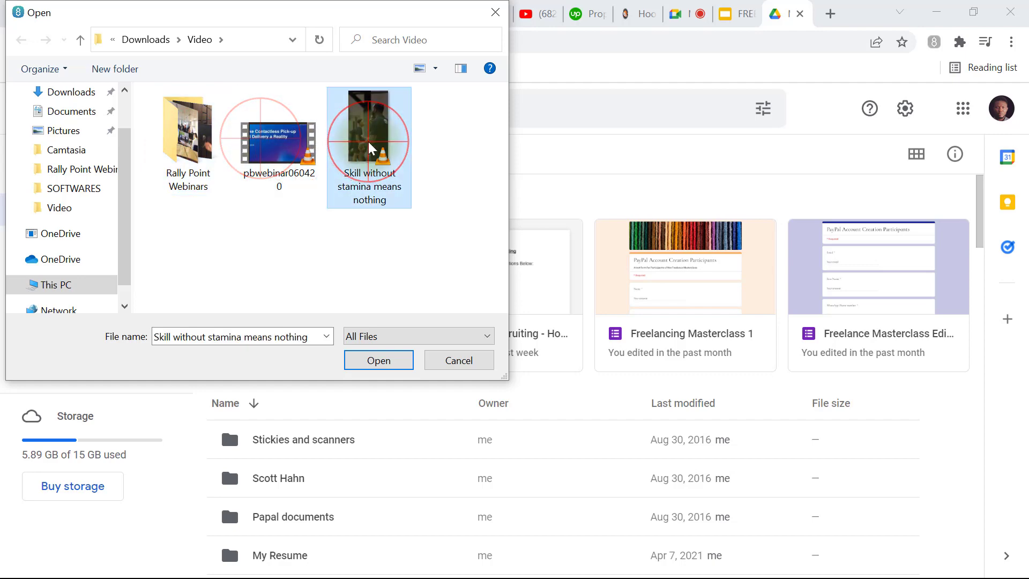
pyautogui.click(458, 360)
# - Reopen the options for adding new items, review the upload entries and the Google Docs, Sheets, Slides and Forms types, and close them
pyautogui.click(69, 175)
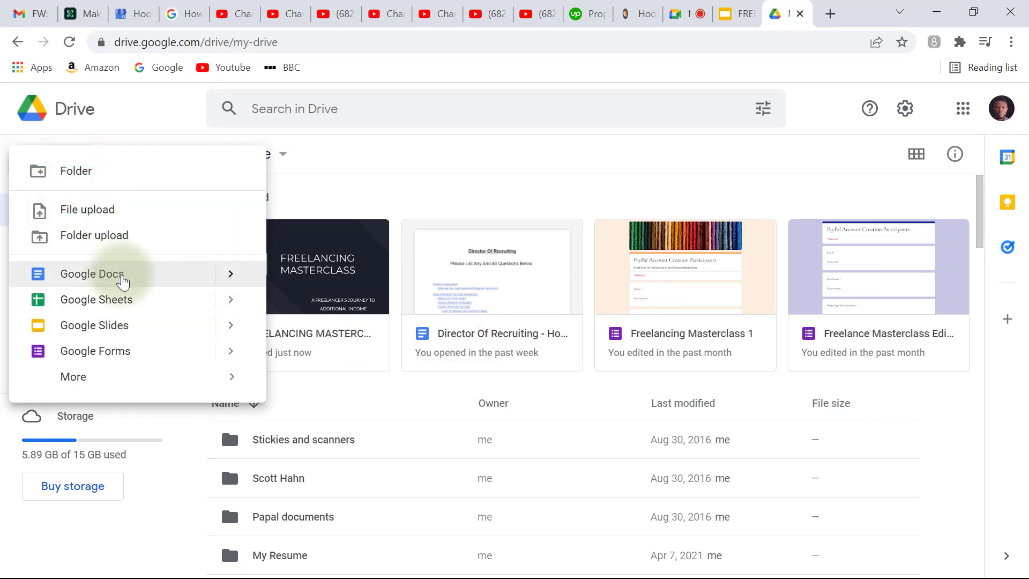
pyautogui.press('Up')
pyautogui.press('Up')
pyautogui.press('Down')
pyautogui.press('Down')
pyautogui.press('Down')
pyautogui.press('Down')
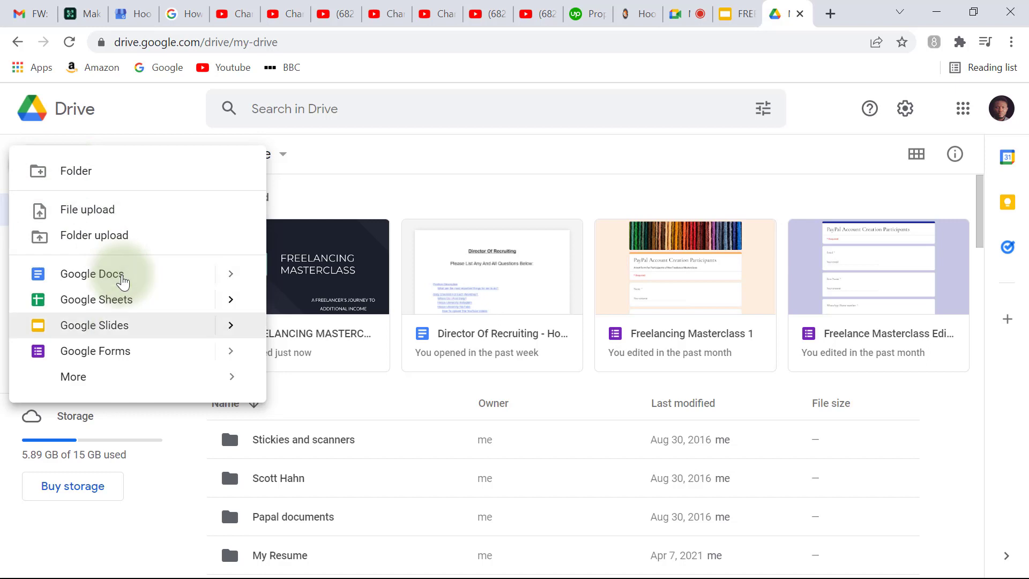
pyautogui.press('Up')
pyautogui.press('Down')
pyautogui.press('Down')
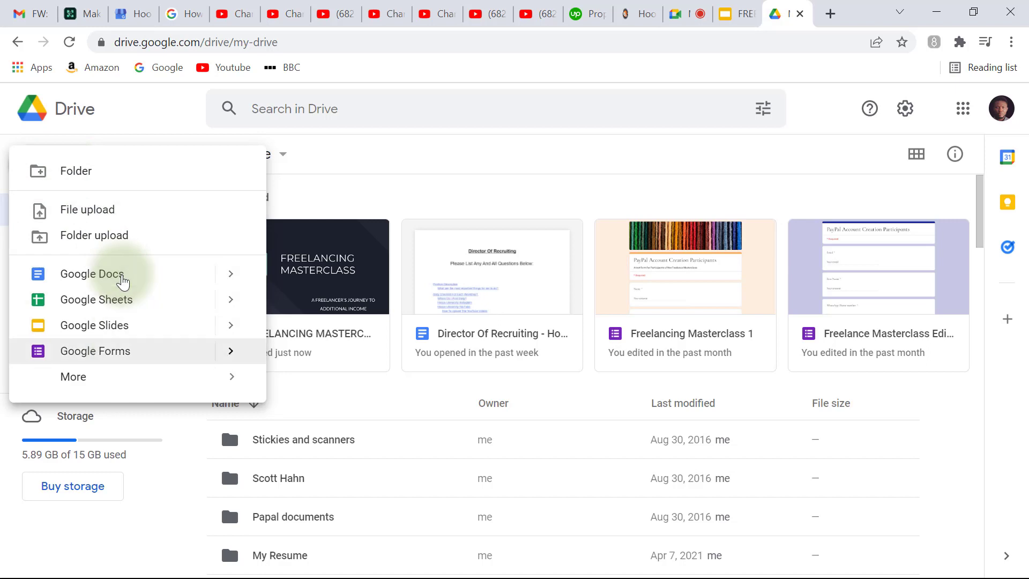
pyautogui.press('Up')
pyautogui.press('Up')
pyautogui.press('Up')
pyautogui.press('Up')
pyautogui.press('Up')
pyautogui.click(131, 122)
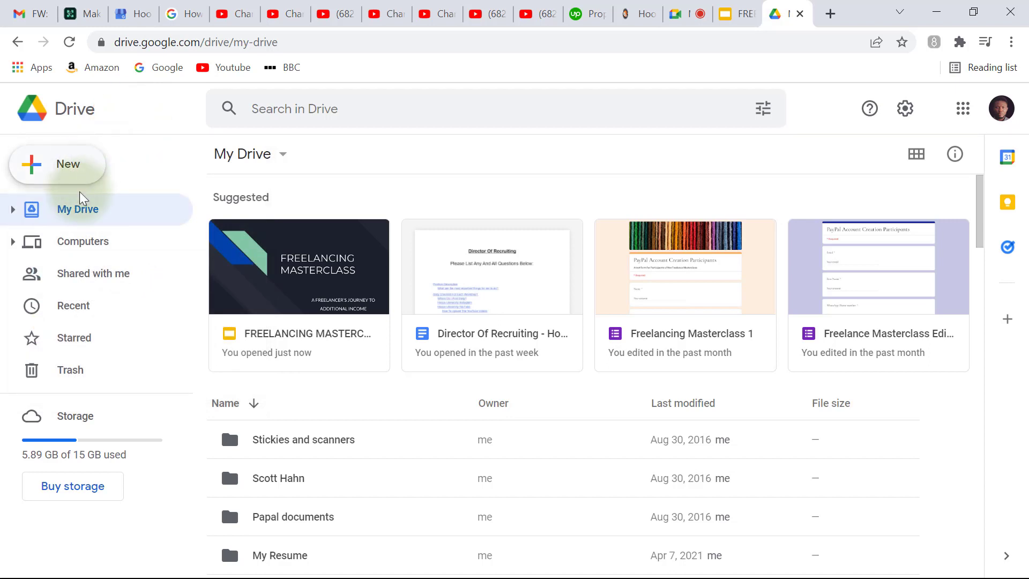
# - View the Computers section of Drive and the items in Shared with me
pyautogui.click(69, 247)
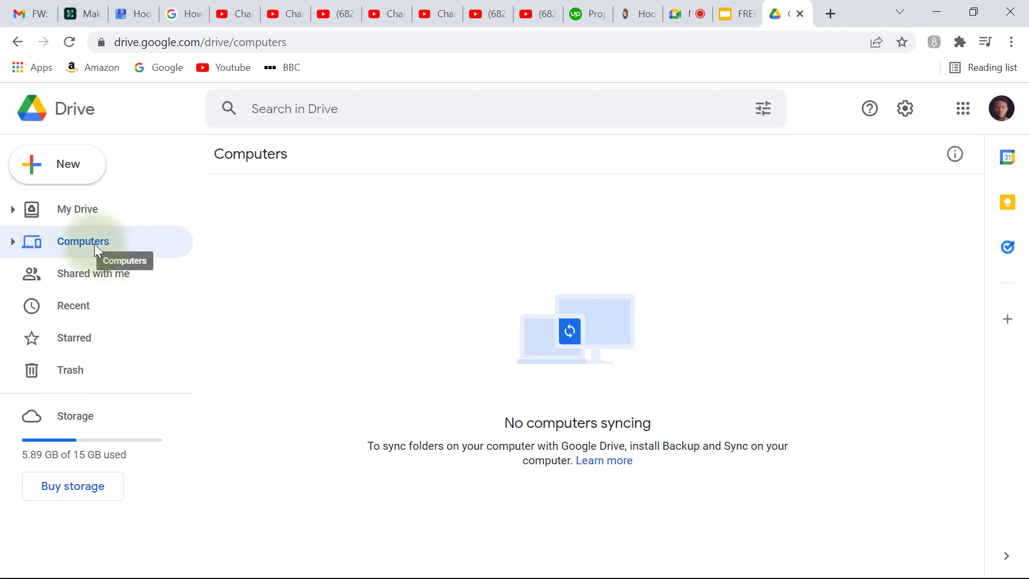
pyautogui.click(64, 282)
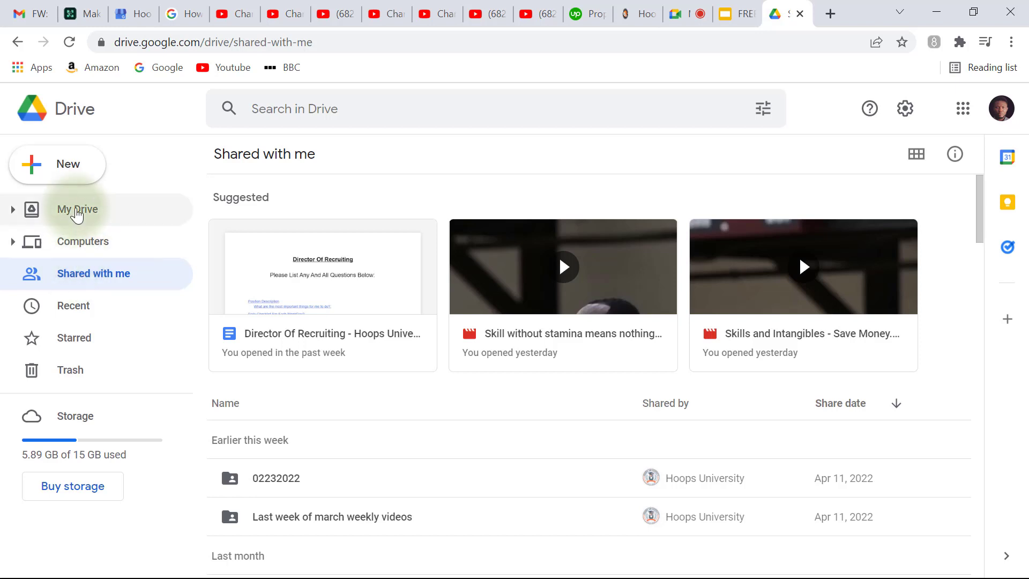
# - Return to My Drive, examine its folders and files, and briefly show the options for adding new items
pyautogui.click(77, 210)
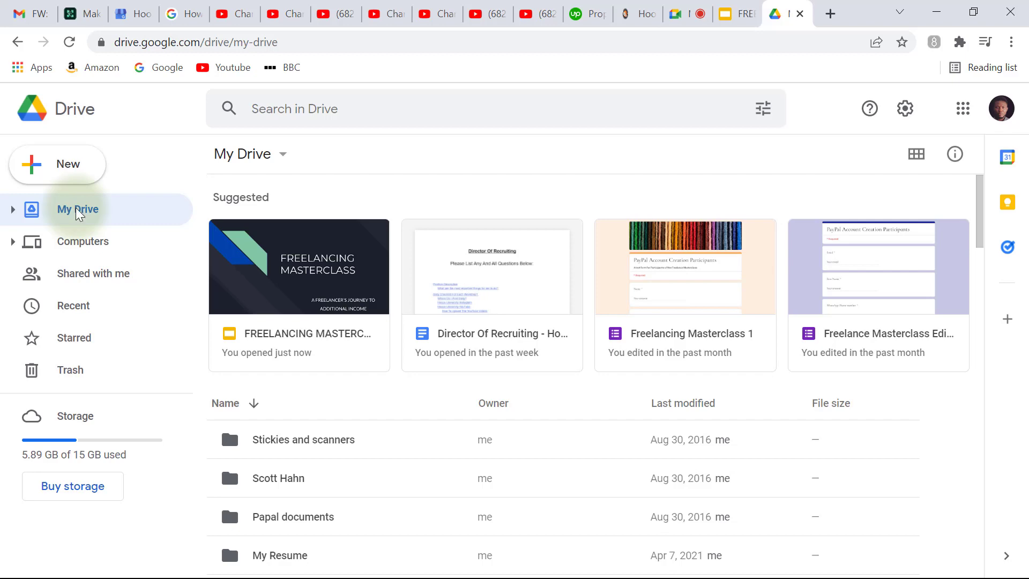
pyautogui.scroll(-1, 78, 213)
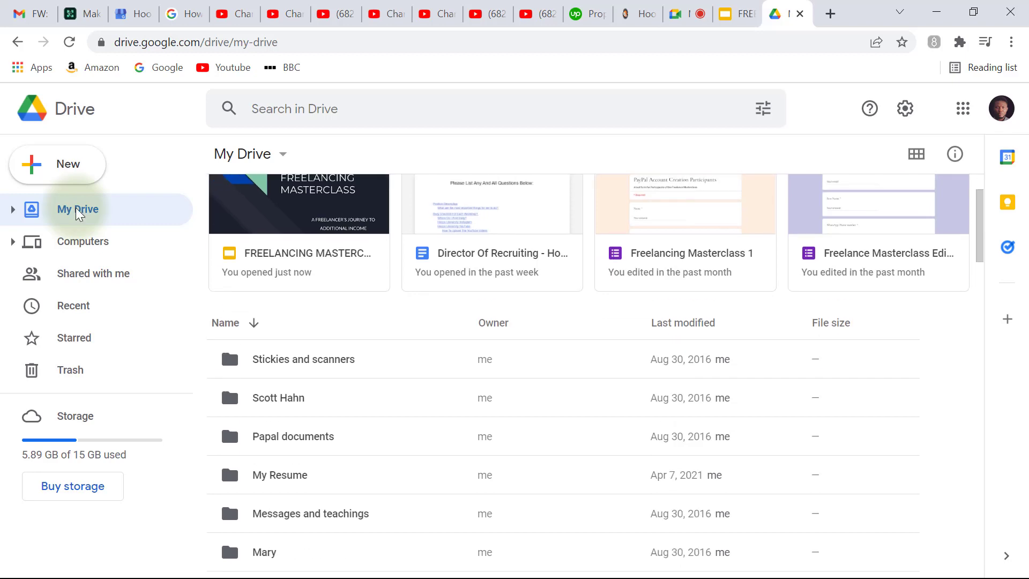
pyautogui.scroll(-3, 282, 410)
pyautogui.scroll(-10, 297, 424)
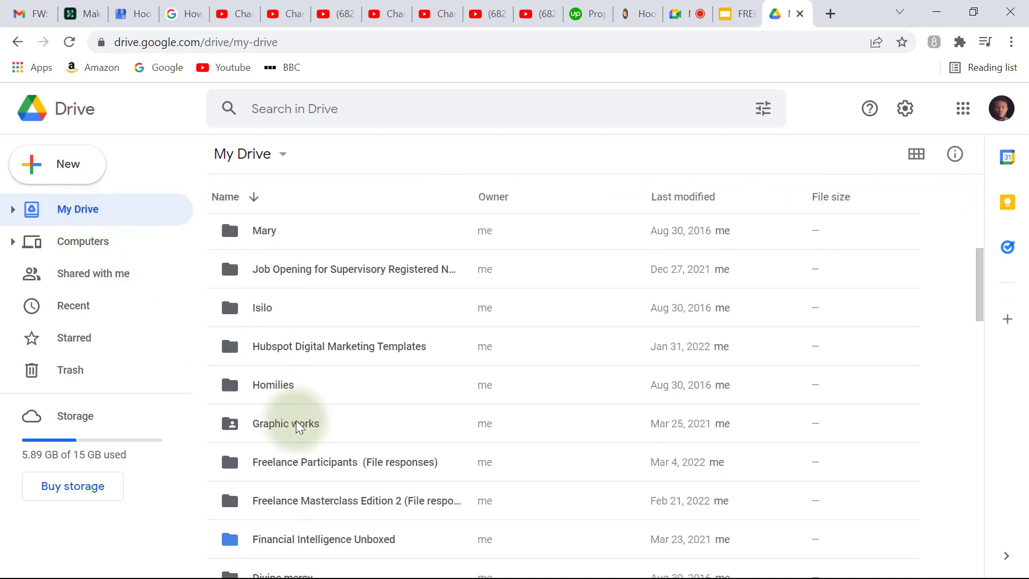
pyautogui.scroll(-3, 297, 422)
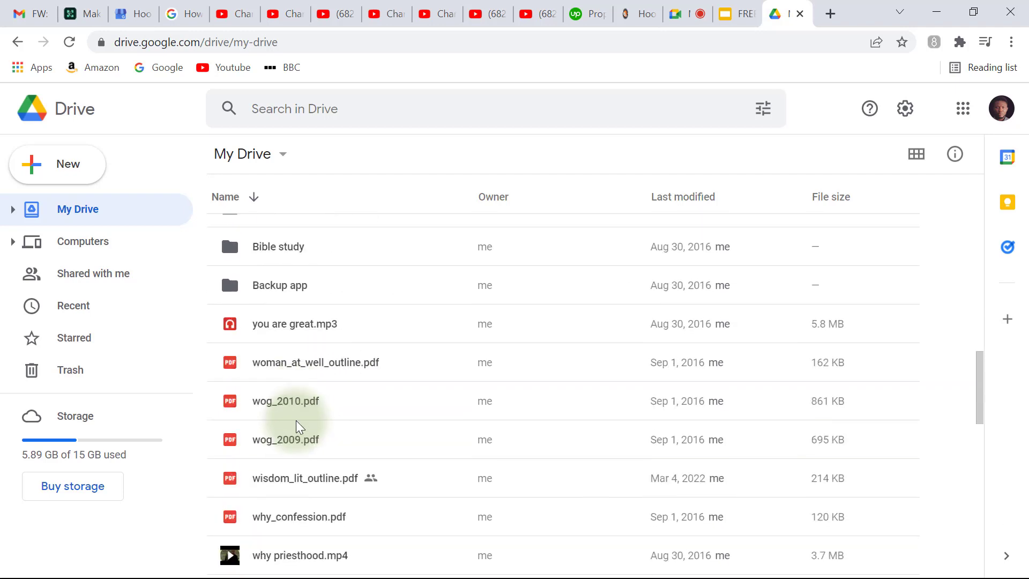
pyautogui.scroll(-3, 297, 422)
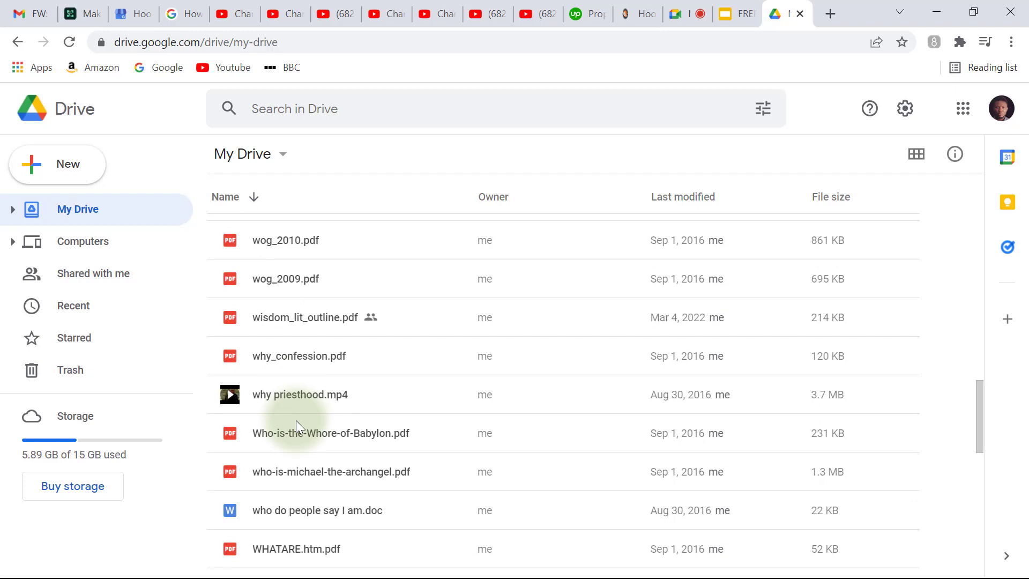
pyautogui.scroll(-3, 296, 422)
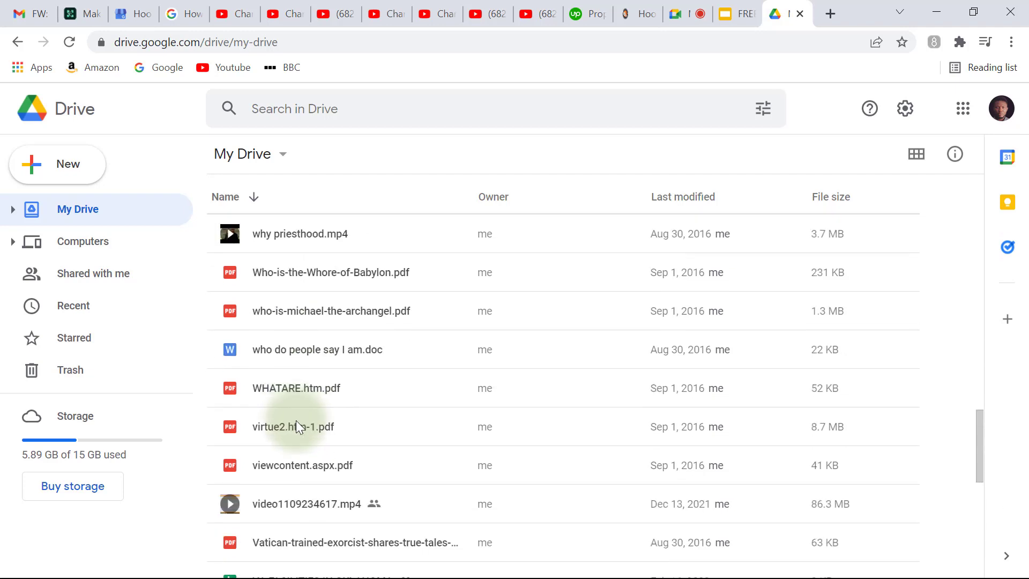
pyautogui.scroll(-3, 296, 422)
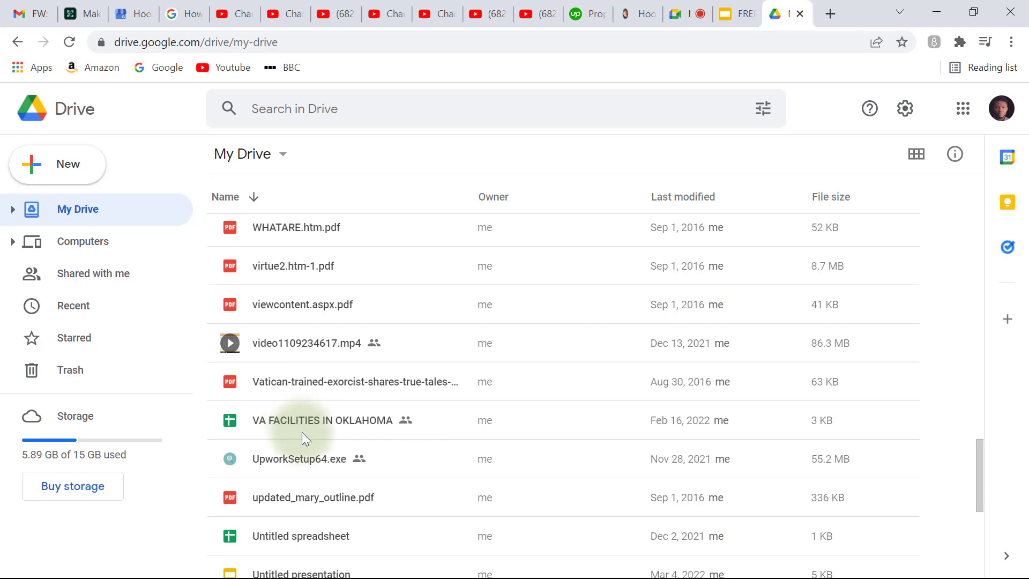
pyautogui.scroll(-3, 301, 432)
pyautogui.scroll(5, 301, 432)
pyautogui.scroll(15, 301, 432)
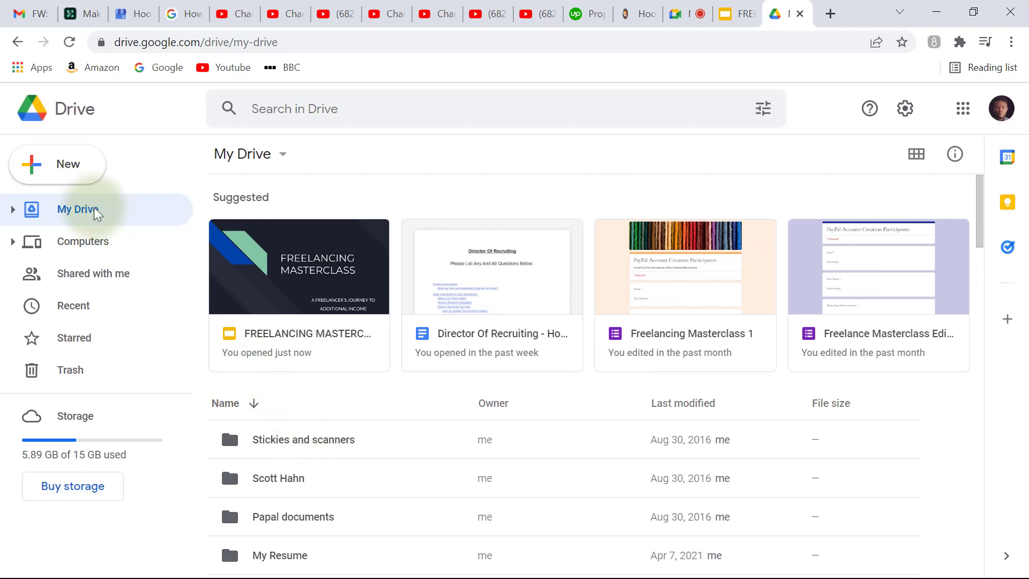
pyautogui.click(60, 176)
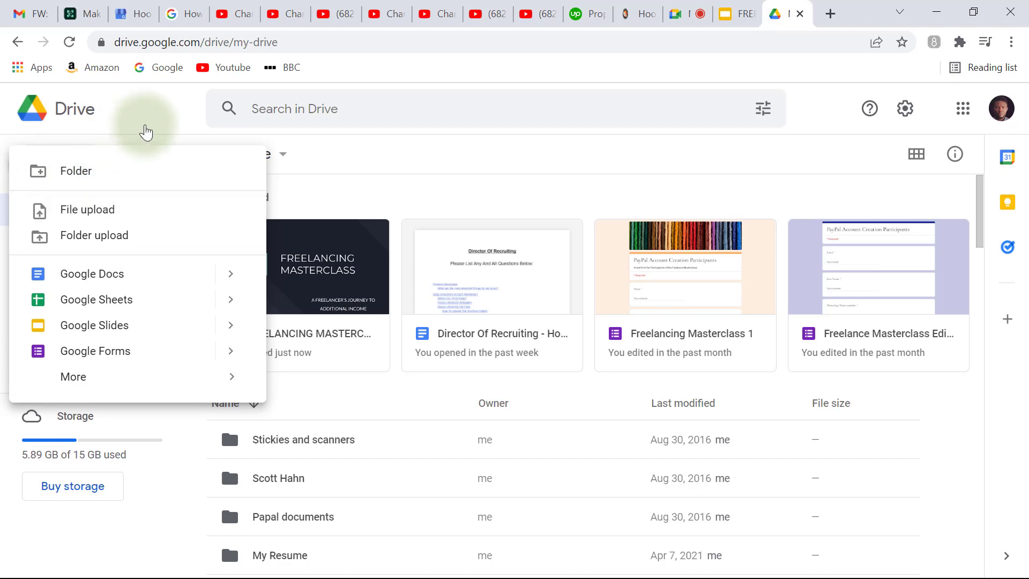
pyautogui.click(145, 125)
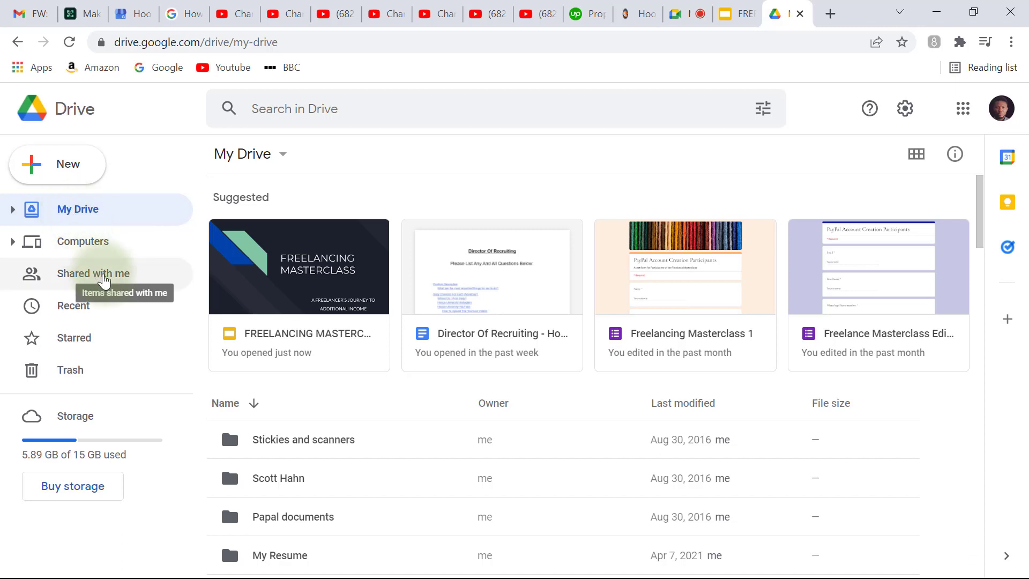
# - Review the Recent files, check the open FREELANCING MASTERCLASS presentation against them, and view the Starred items
pyautogui.click(89, 309)
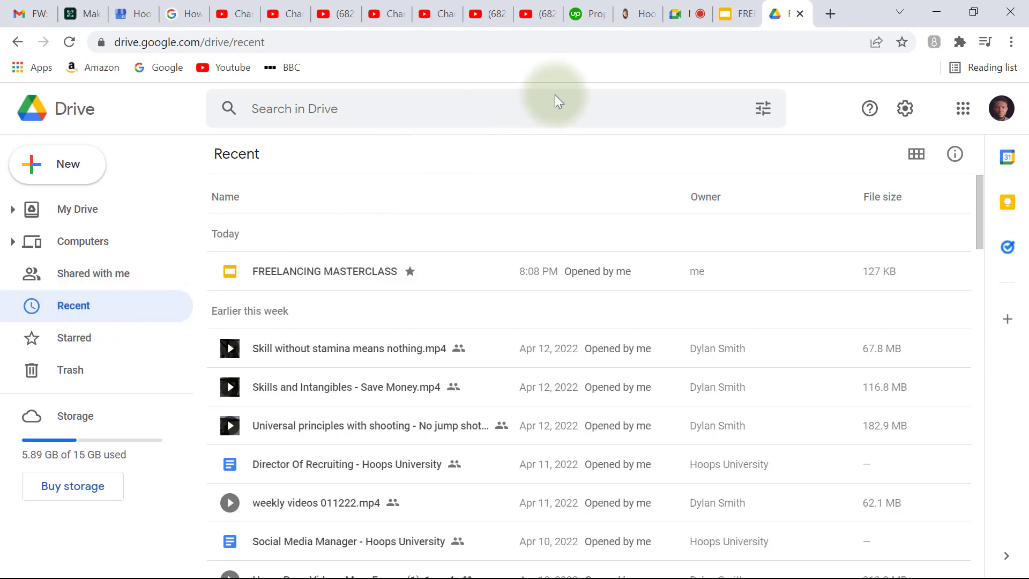
pyautogui.click(725, 15)
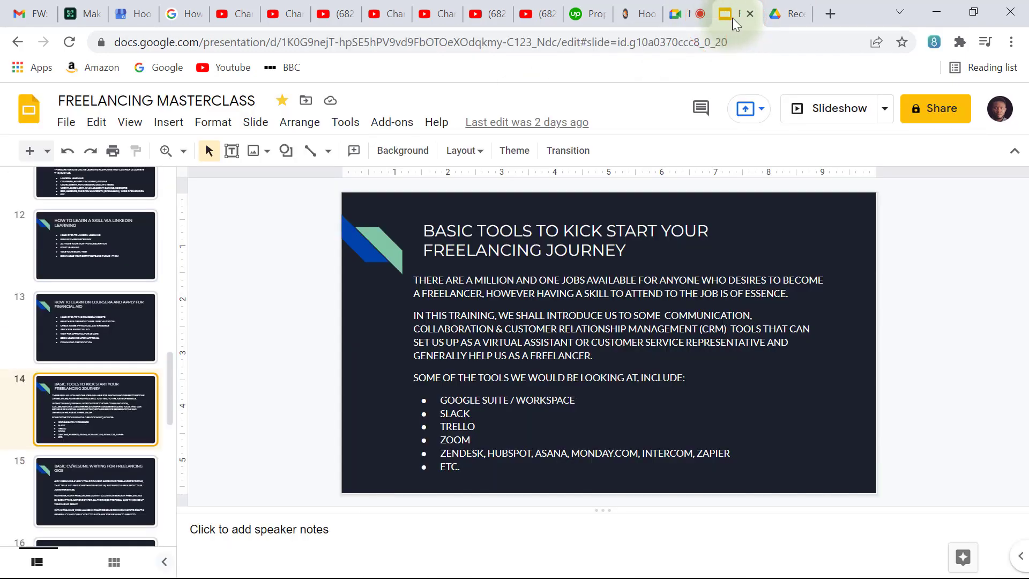
pyautogui.click(782, 17)
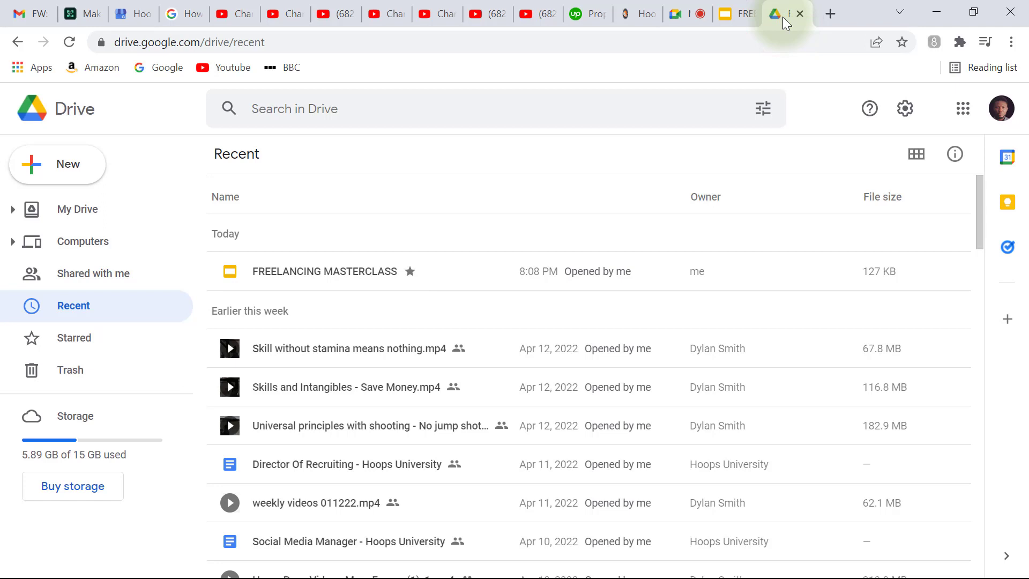
pyautogui.scroll(-2, 783, 17)
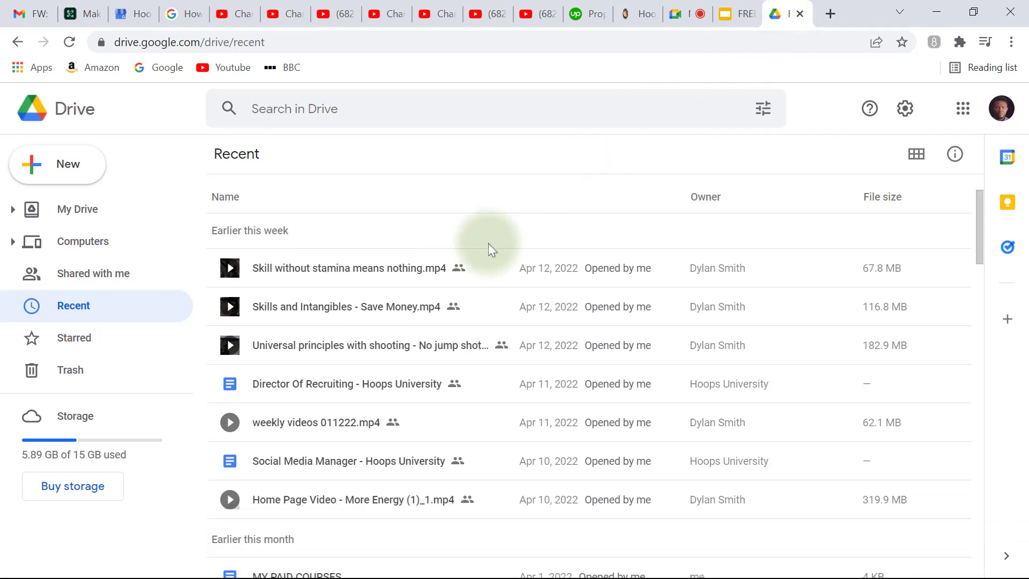
pyautogui.scroll(2, 424, 294)
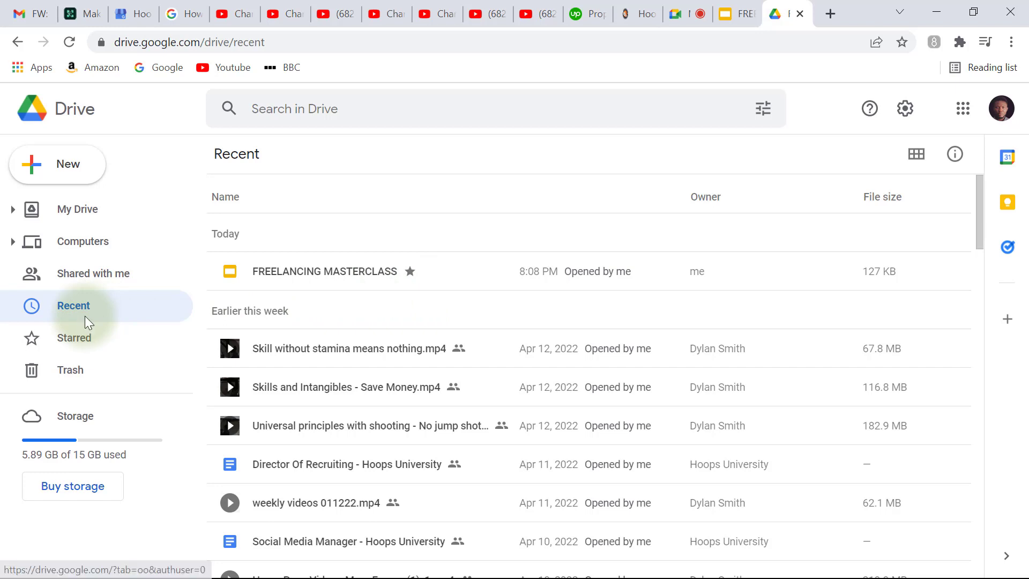
pyautogui.click(78, 347)
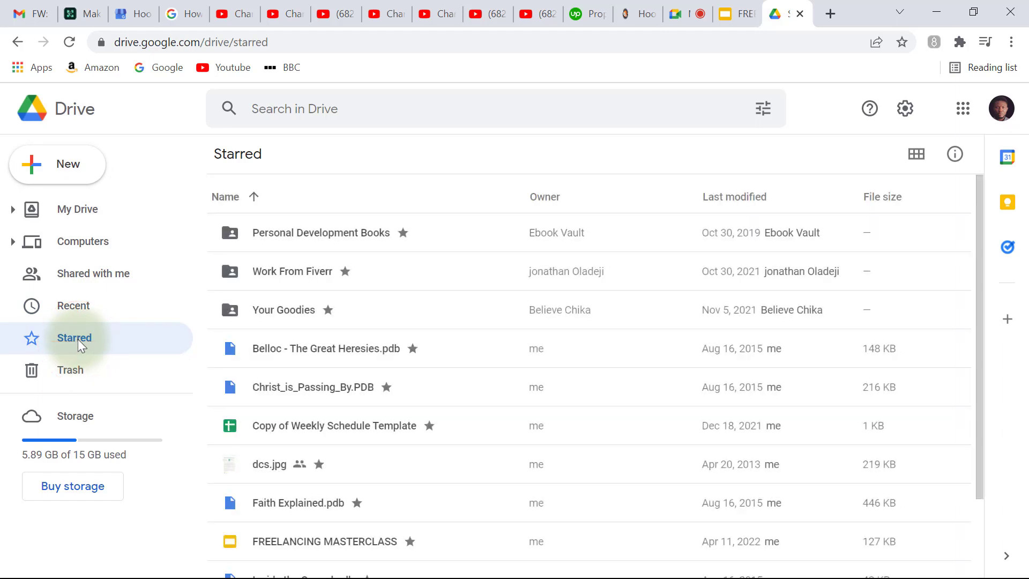
# - Return to My Drive, look through its folders and files, and select the you are great.mp3 file
pyautogui.click(68, 211)
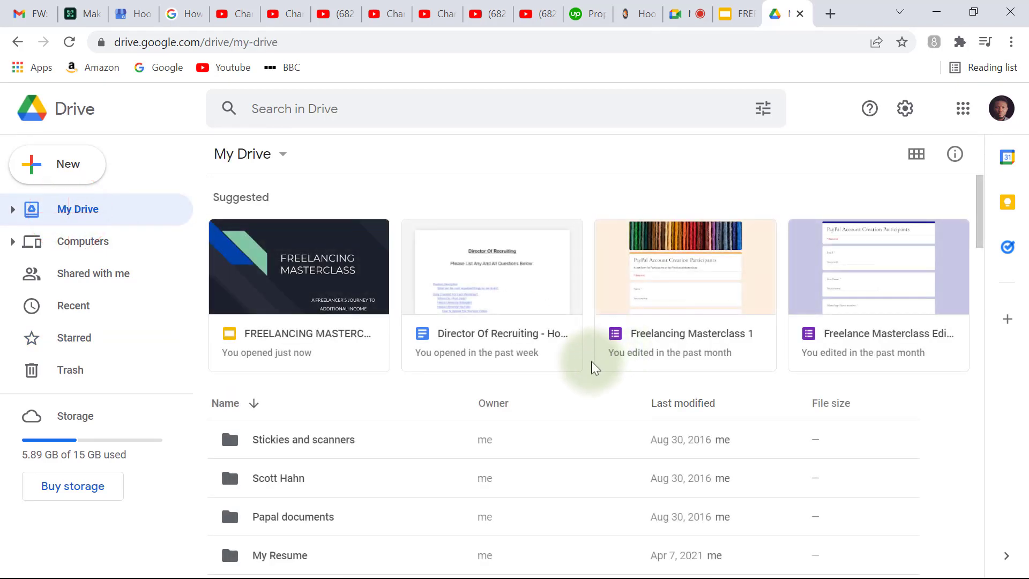
pyautogui.click(438, 441)
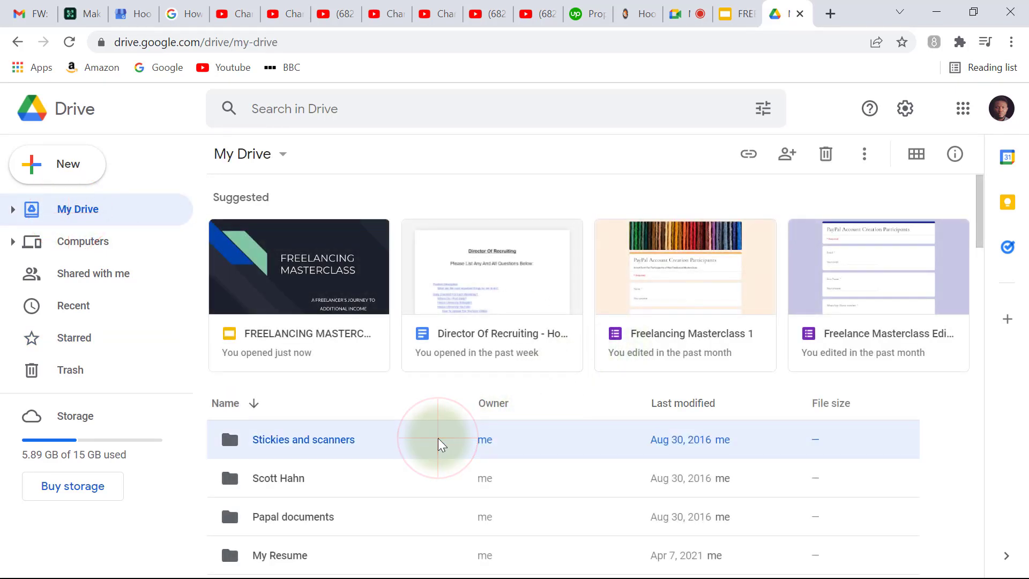
pyautogui.scroll(-6, 439, 445)
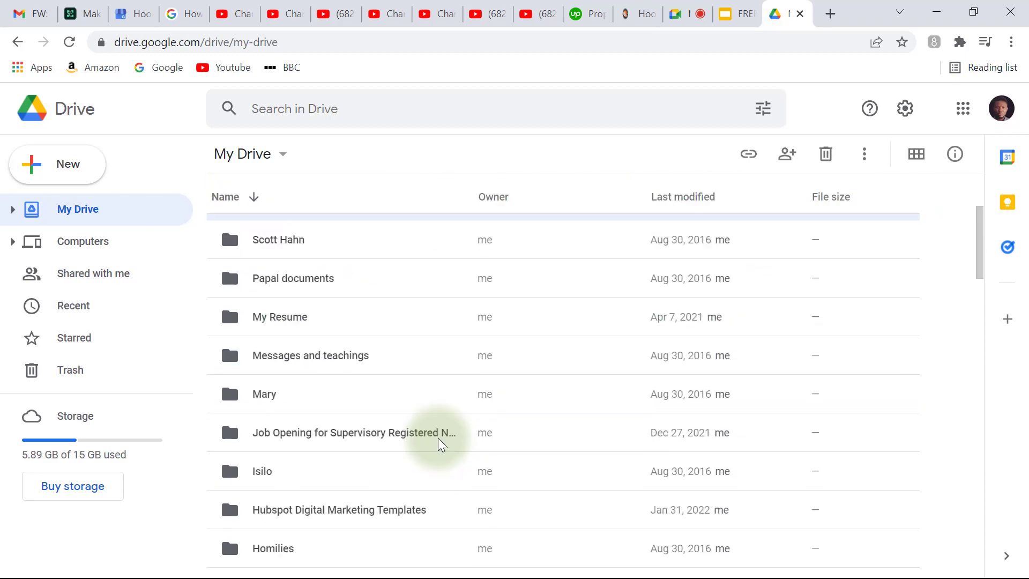
pyautogui.scroll(-10, 534, 460)
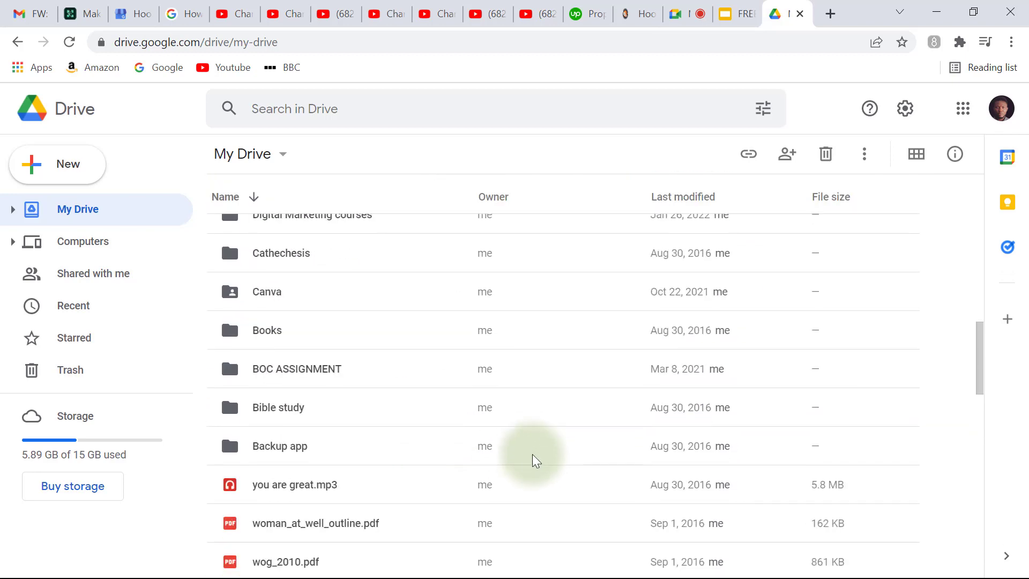
pyautogui.click(366, 336)
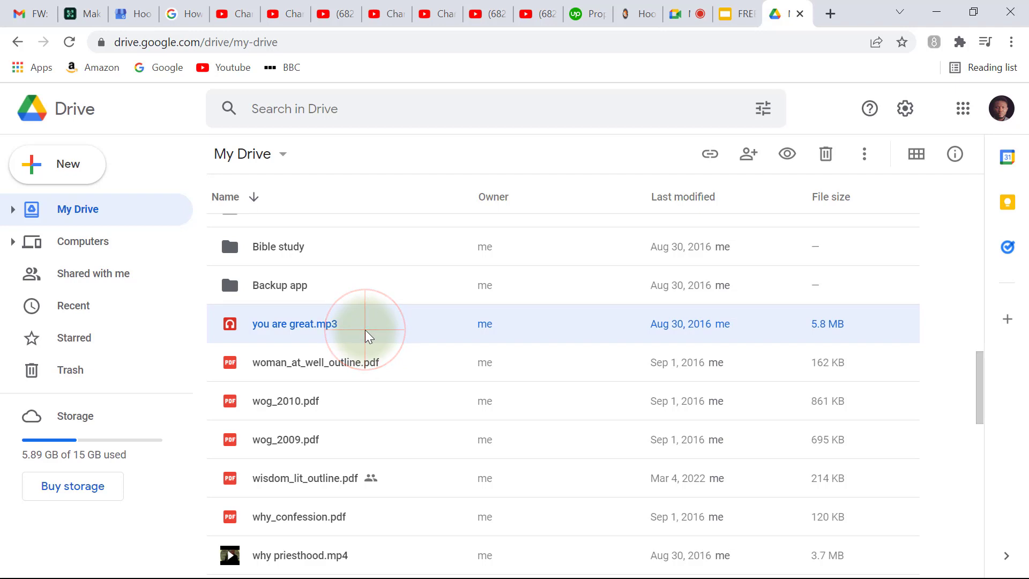
# - Review the additional actions for you are great.mp3, from Open with and Add to Starred through Download, and close them
pyautogui.click(864, 155)
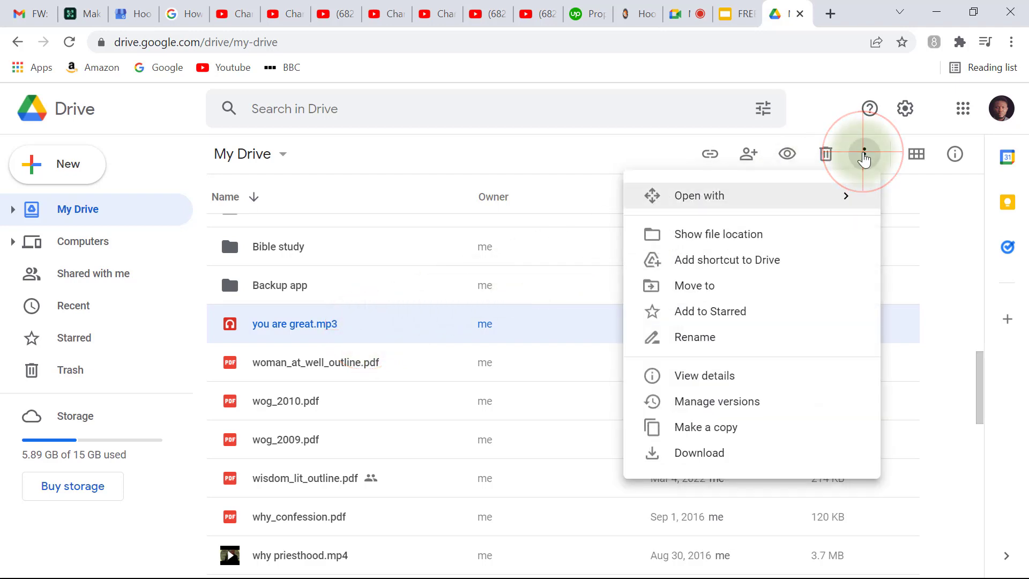
pyautogui.press('Down')
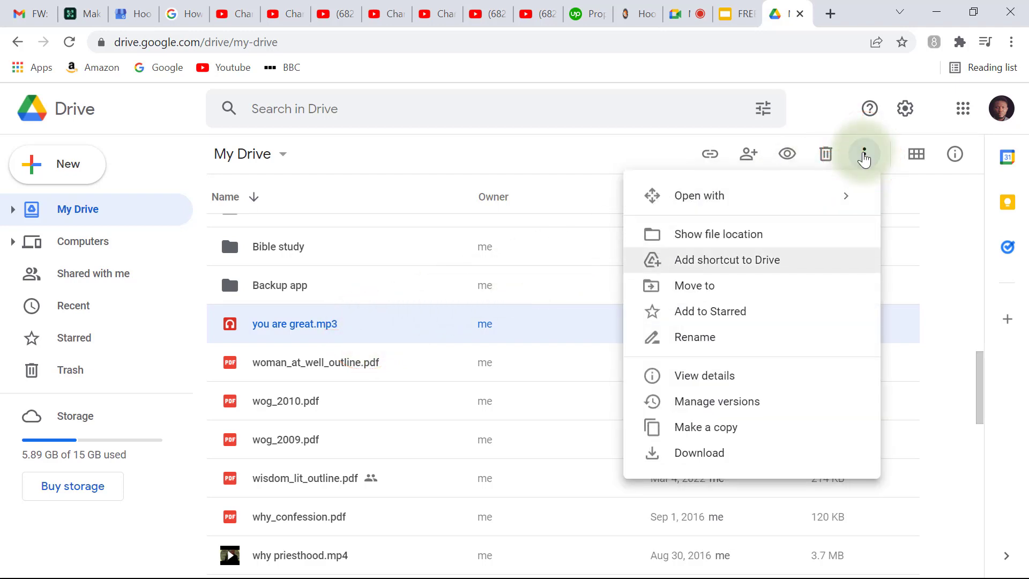
pyautogui.press('Up')
pyautogui.press('Down')
pyautogui.press('Down')
pyautogui.press('Down')
pyautogui.press('Down')
pyautogui.press('Down')
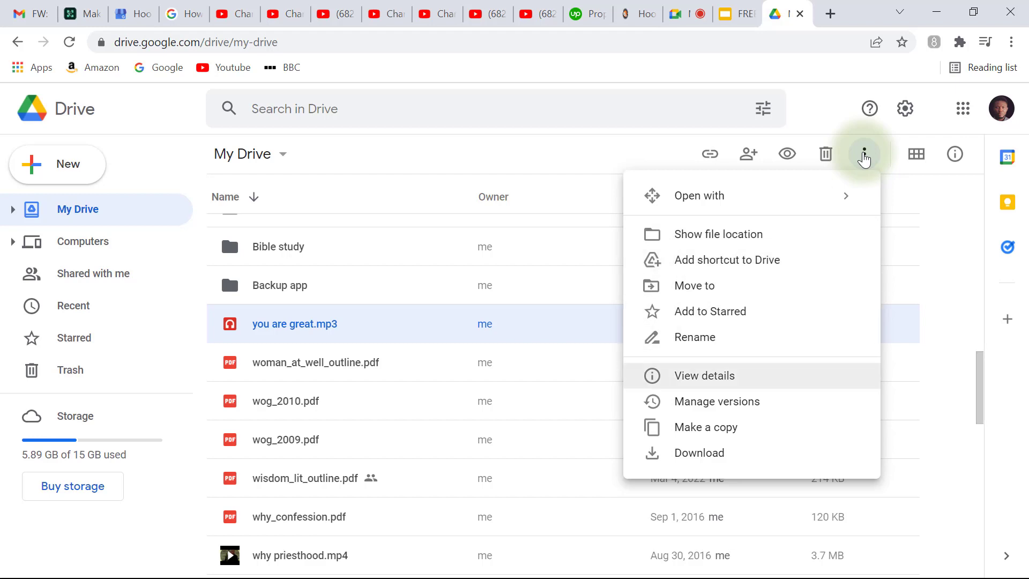
pyautogui.press('Up')
pyautogui.press('Up')
pyautogui.press('Up')
pyautogui.press('Up')
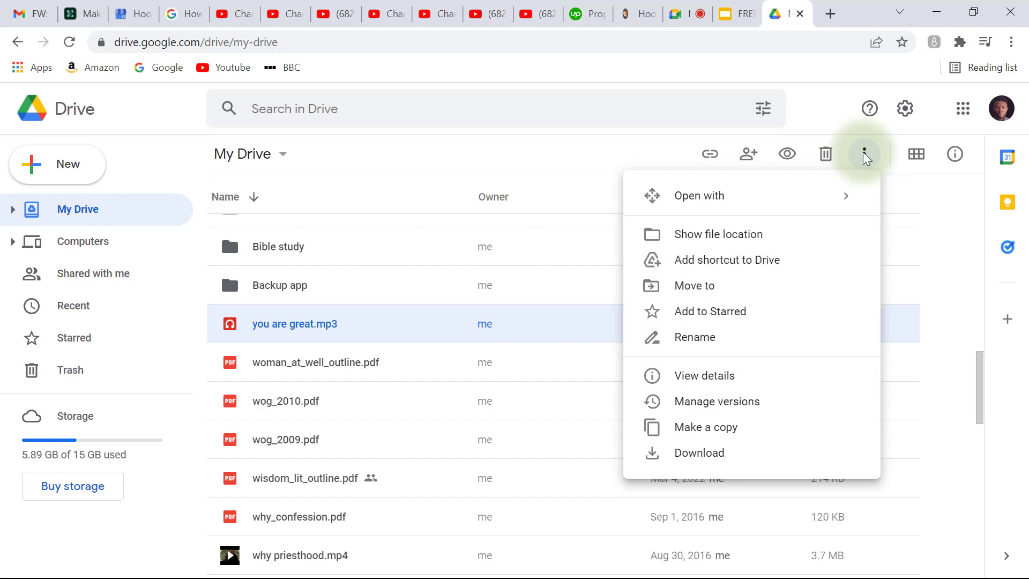
pyautogui.press('Up')
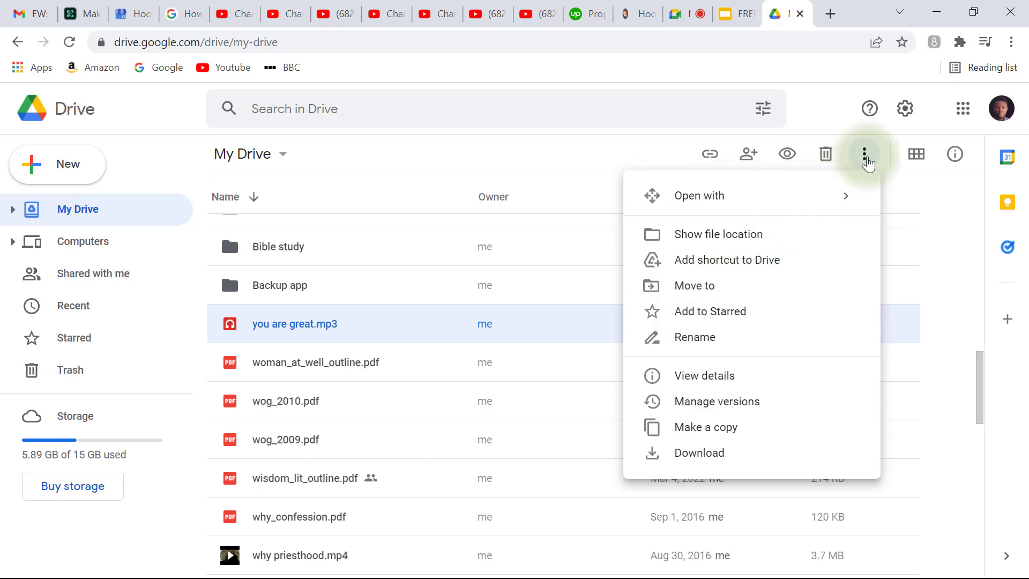
pyautogui.click(865, 156)
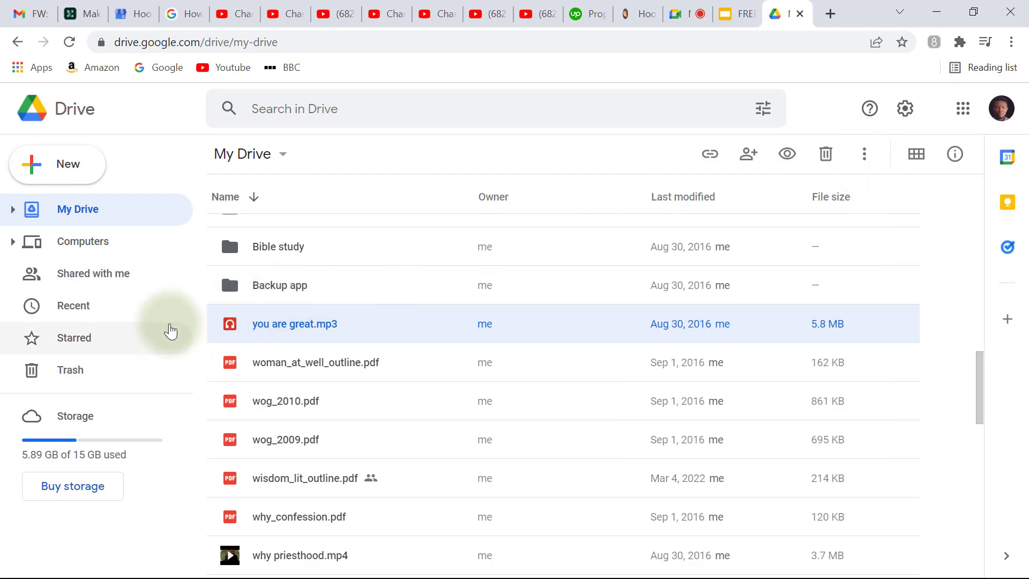
# - View the Starred items and the Trash, and return to My Drive
pyautogui.click(83, 347)
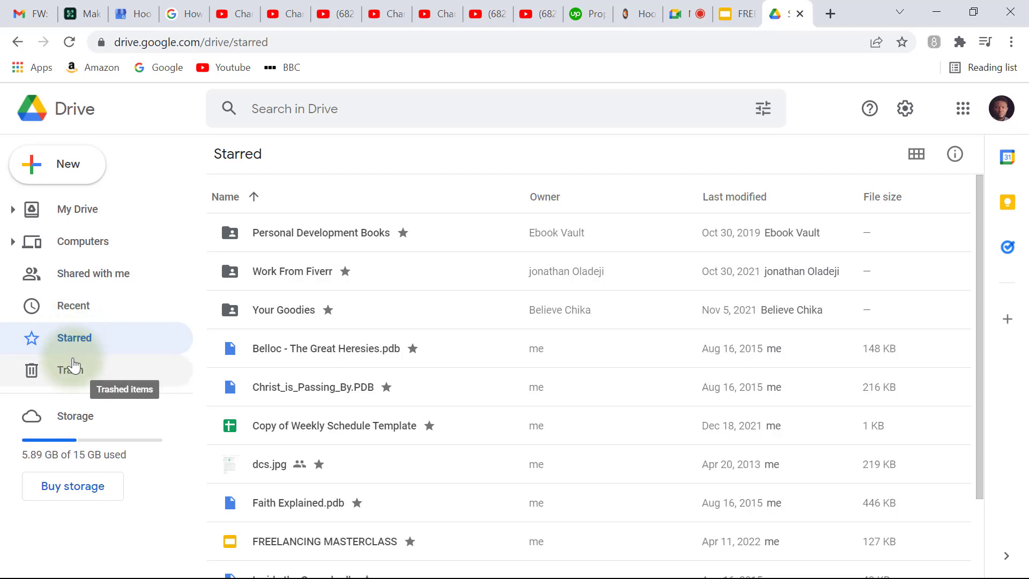
pyautogui.click(73, 370)
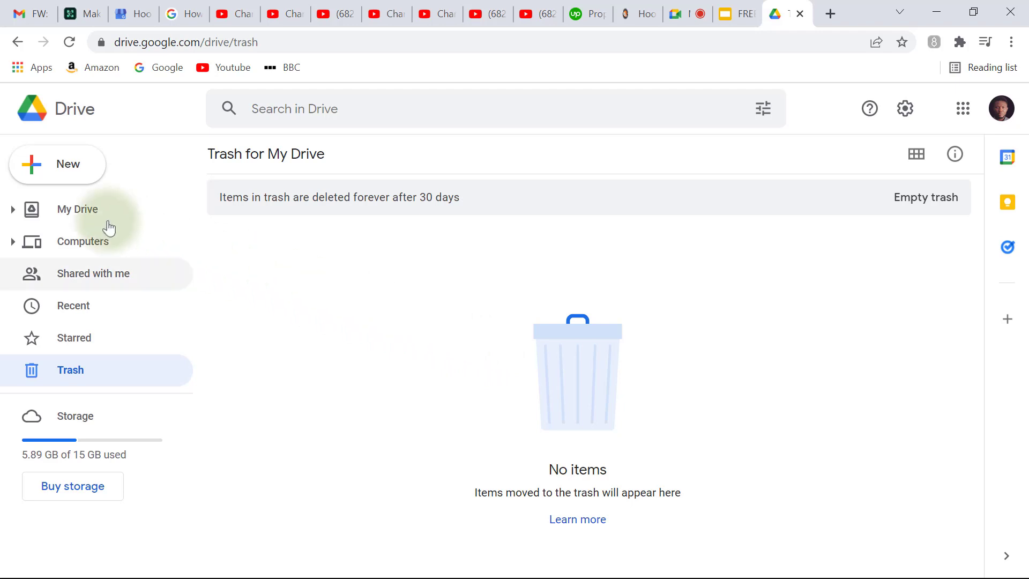
pyautogui.click(86, 219)
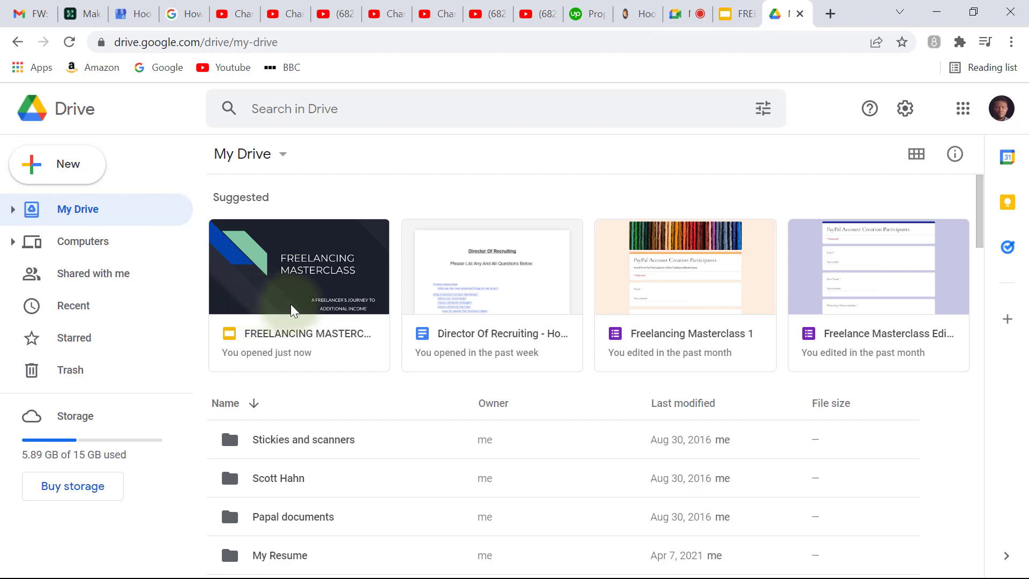
# - Look through the suggested files and the folder list in My Drive
pyautogui.scroll(-10, 333, 406)
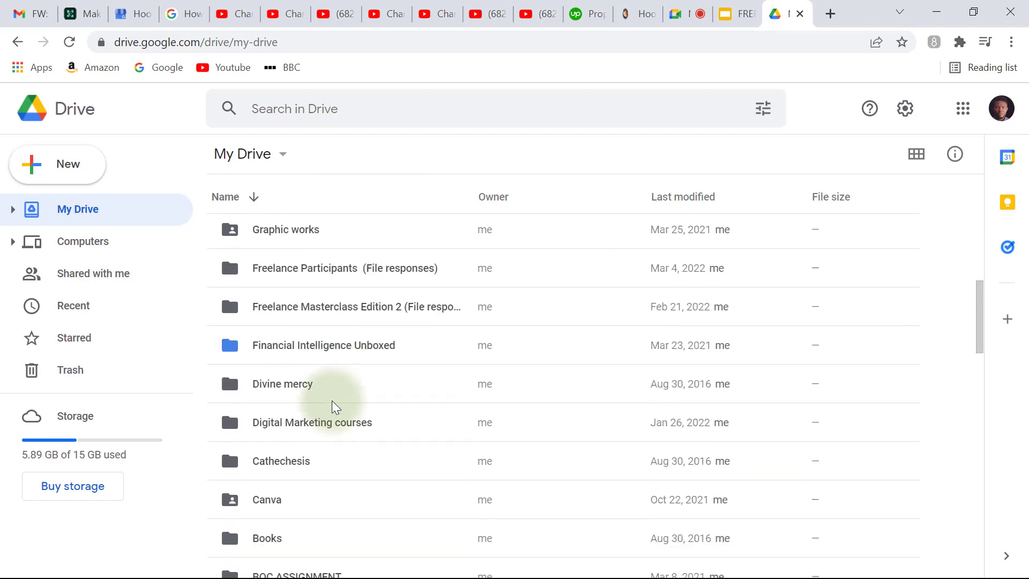
pyautogui.scroll(10, 332, 407)
pyautogui.scroll(-5, 348, 376)
pyautogui.scroll(3, 368, 349)
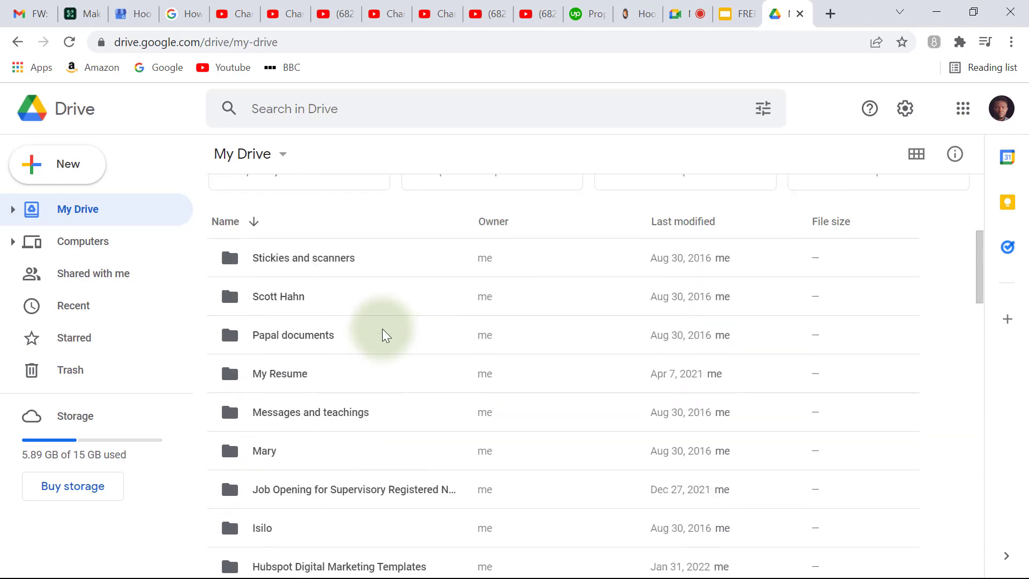
pyautogui.scroll(3, 382, 336)
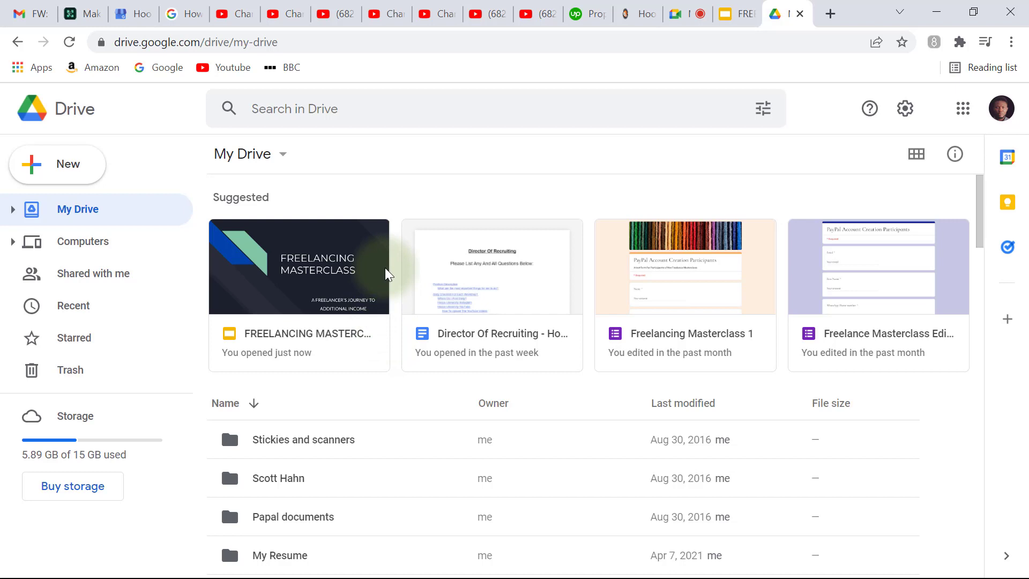
pyautogui.scroll(-2, 362, 416)
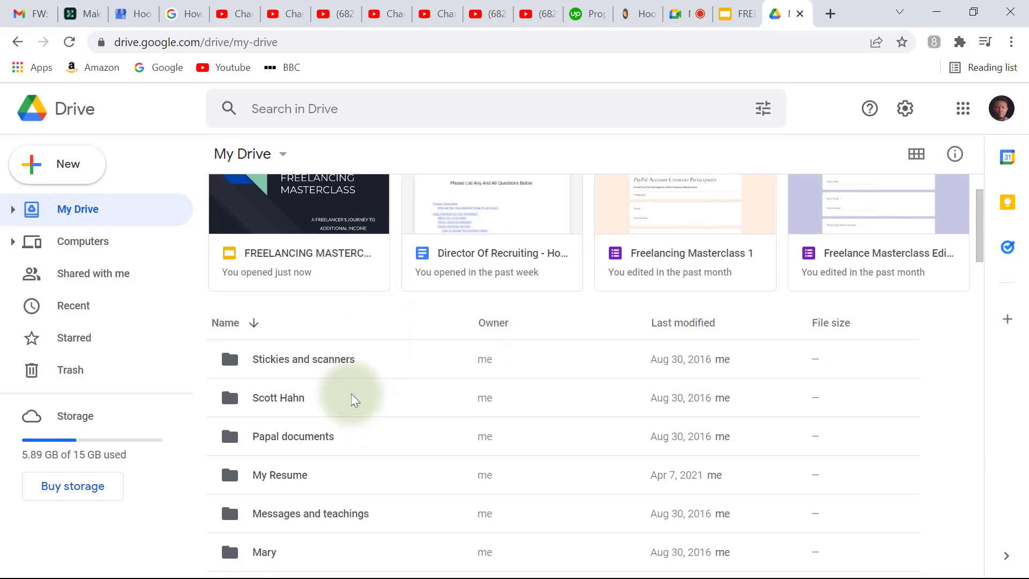
# - Select the Stickies and scanners folder, examine its sharing and link options, and close them without copying the link
pyautogui.click(331, 361)
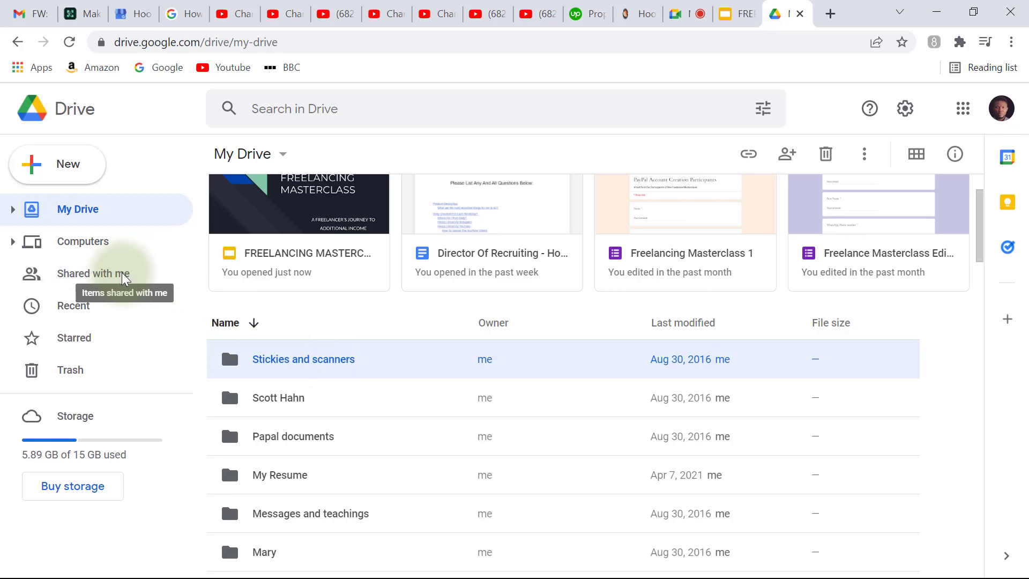
pyautogui.scroll(2, 123, 278)
pyautogui.press('Tab')
pyautogui.press('Tab')
pyautogui.press('Tab')
pyautogui.press('Tab')
pyautogui.press('Tab')
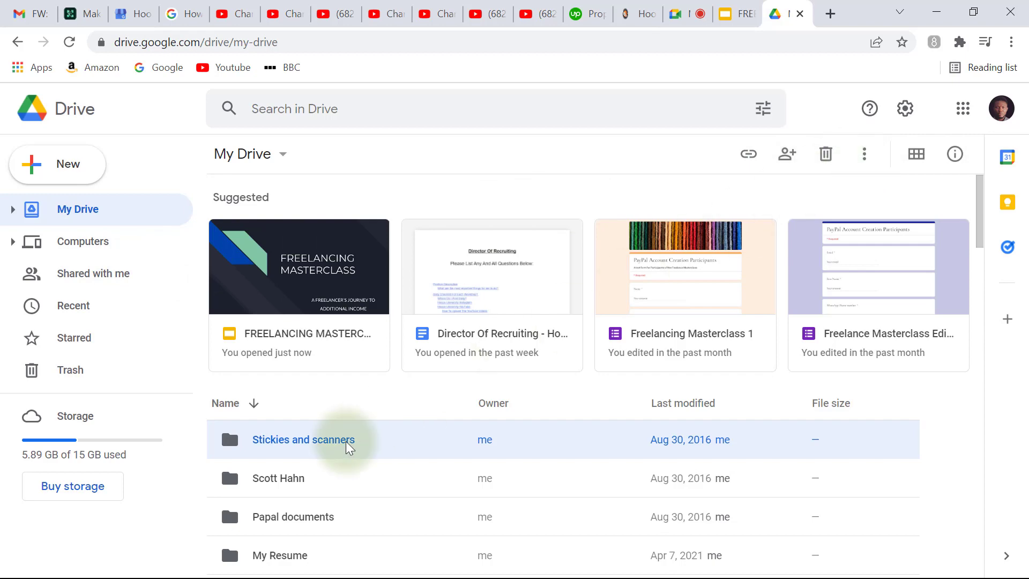
pyautogui.scroll(-2, 349, 445)
pyautogui.scroll(-9, 349, 448)
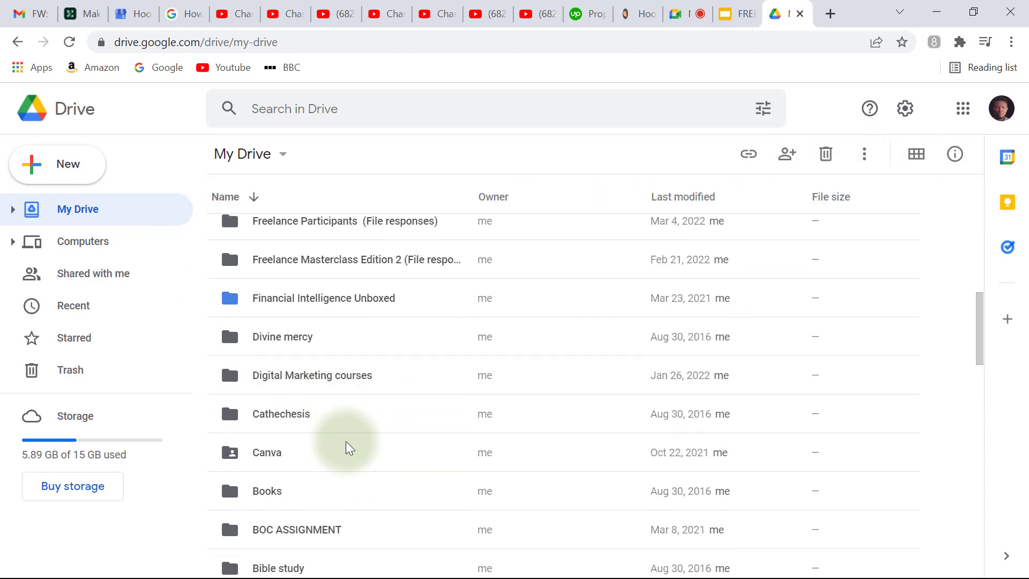
pyautogui.scroll(-3, 348, 447)
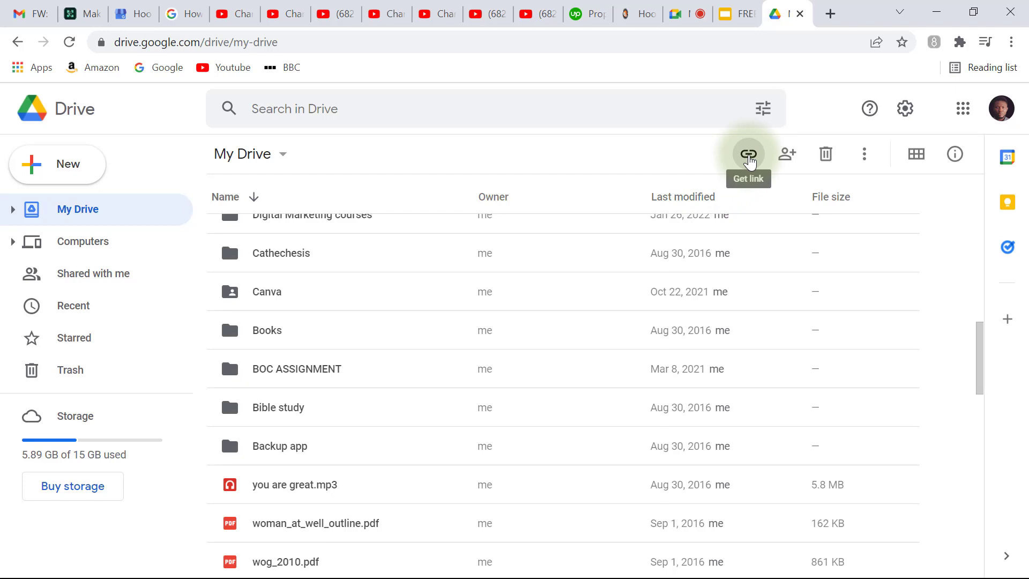
pyautogui.click(749, 161)
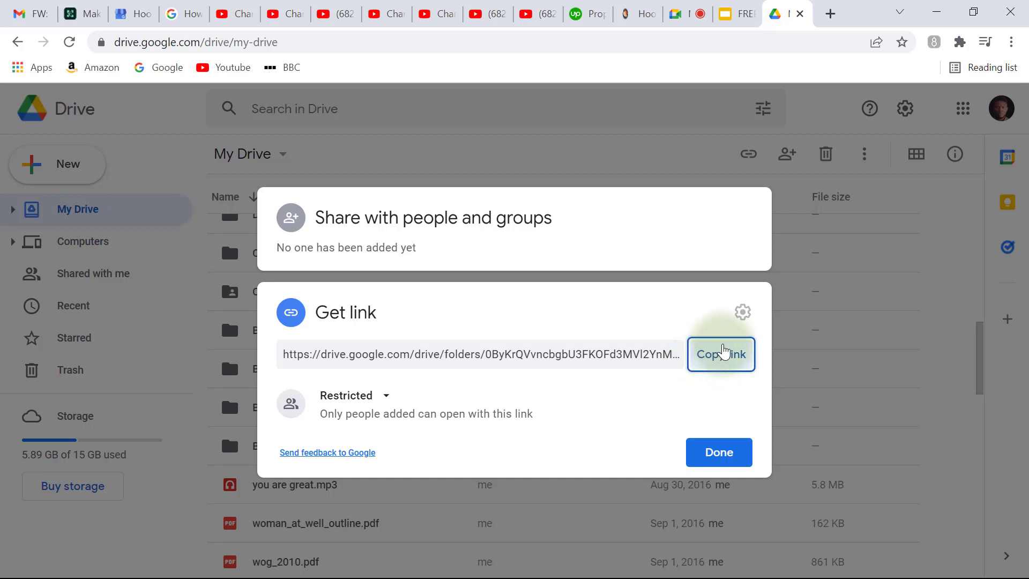
pyautogui.click(811, 300)
# - Copy the sharing link of the you are great.mp3 file, leaving its access Restricted
pyautogui.scroll(-4, 813, 299)
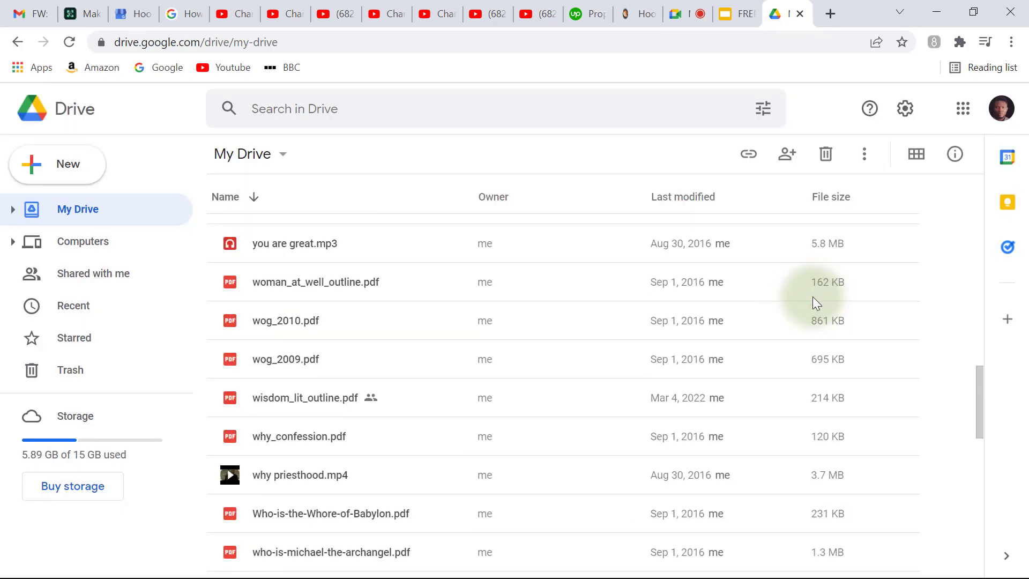
pyautogui.scroll(1, 812, 297)
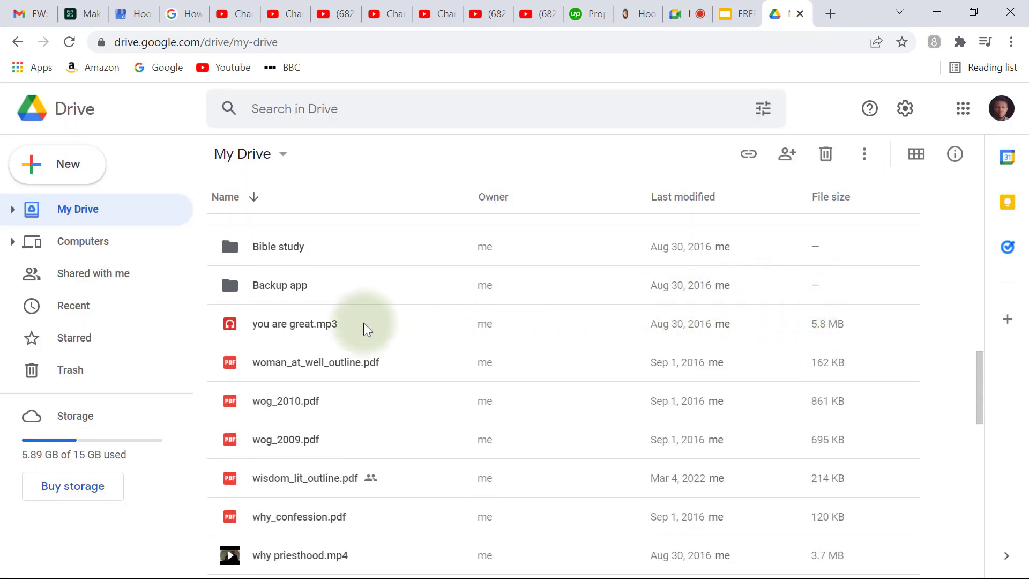
pyautogui.click(338, 325)
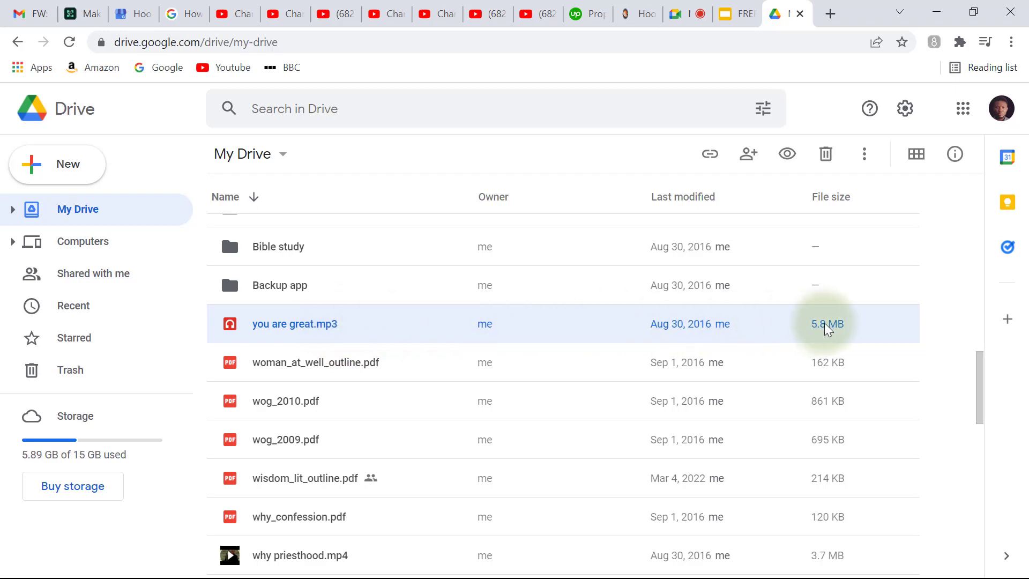
pyautogui.moveTo(826, 326)
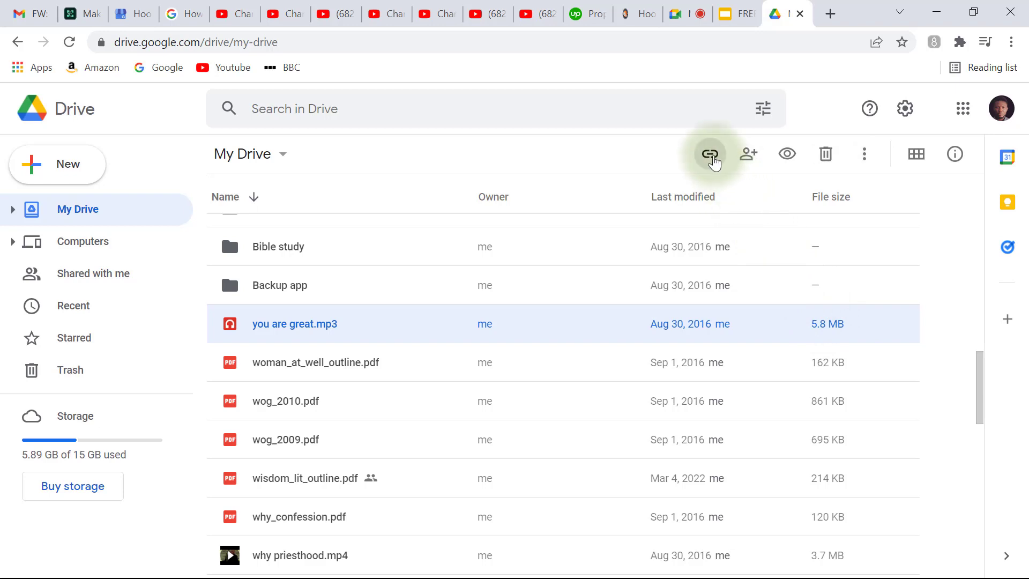
pyautogui.click(711, 156)
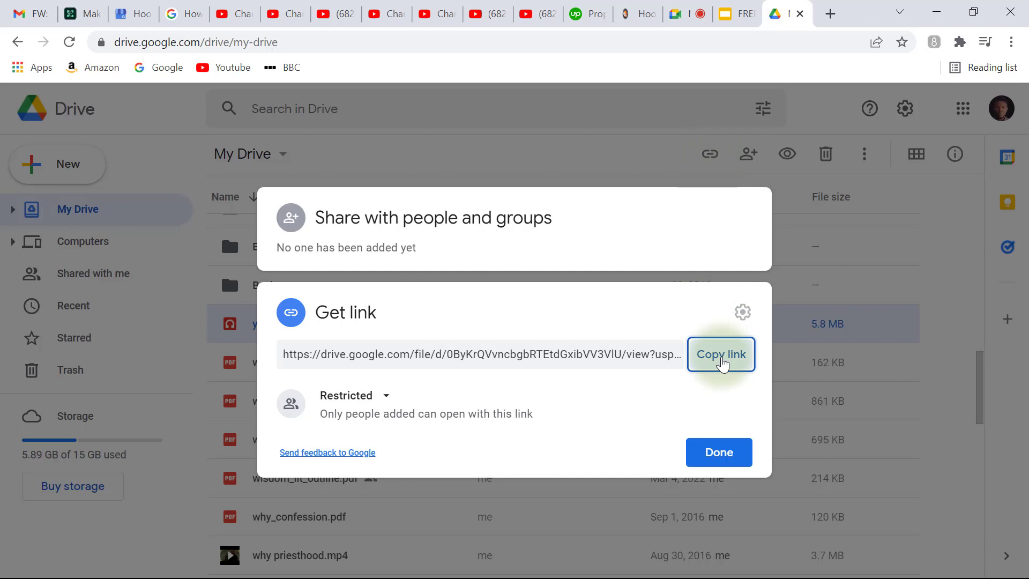
pyautogui.click(722, 363)
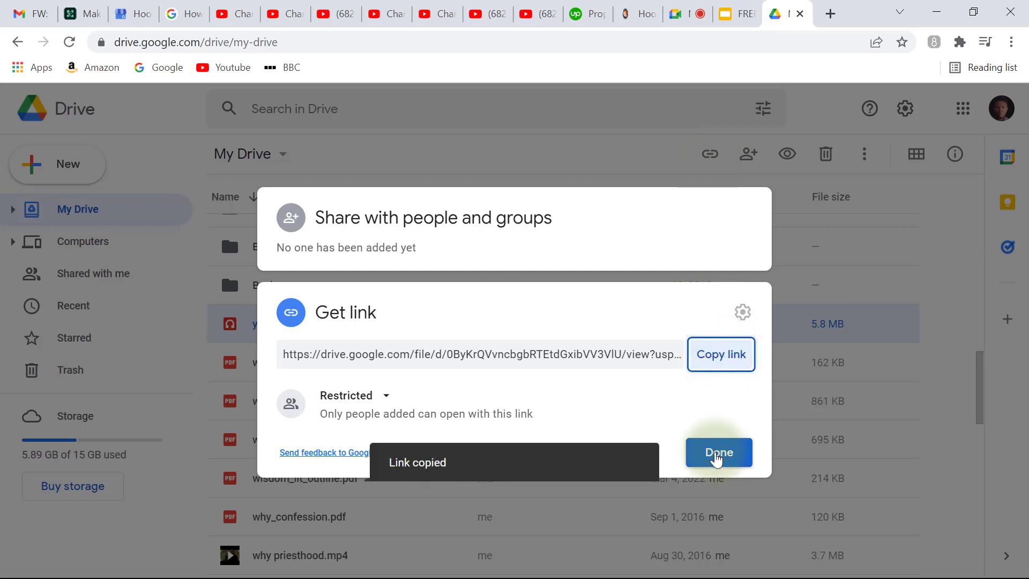
pyautogui.click(717, 456)
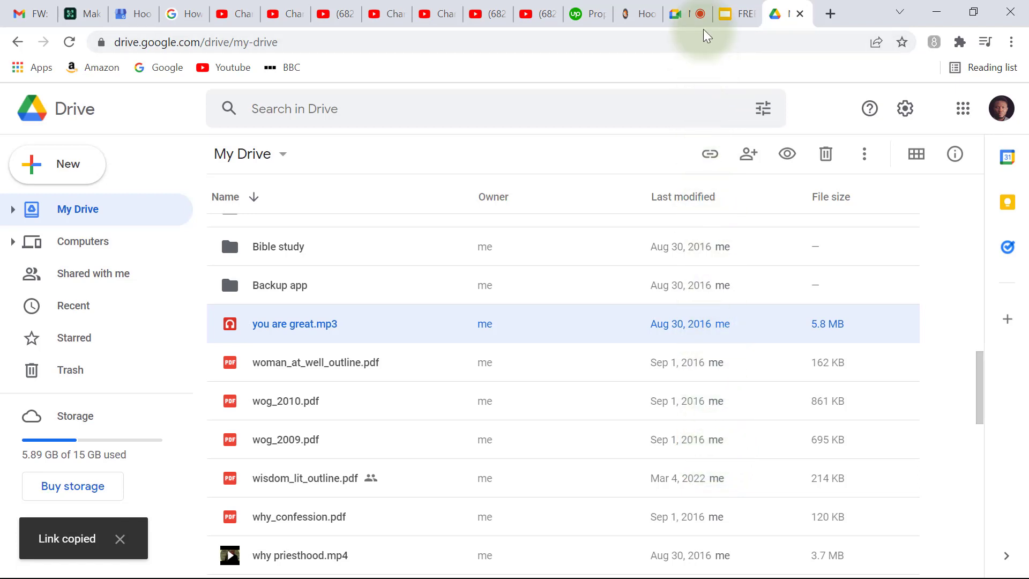
# - Switch to the Google Meet call and send the copied Drive file link in the in-call chat
pyautogui.click(679, 24)
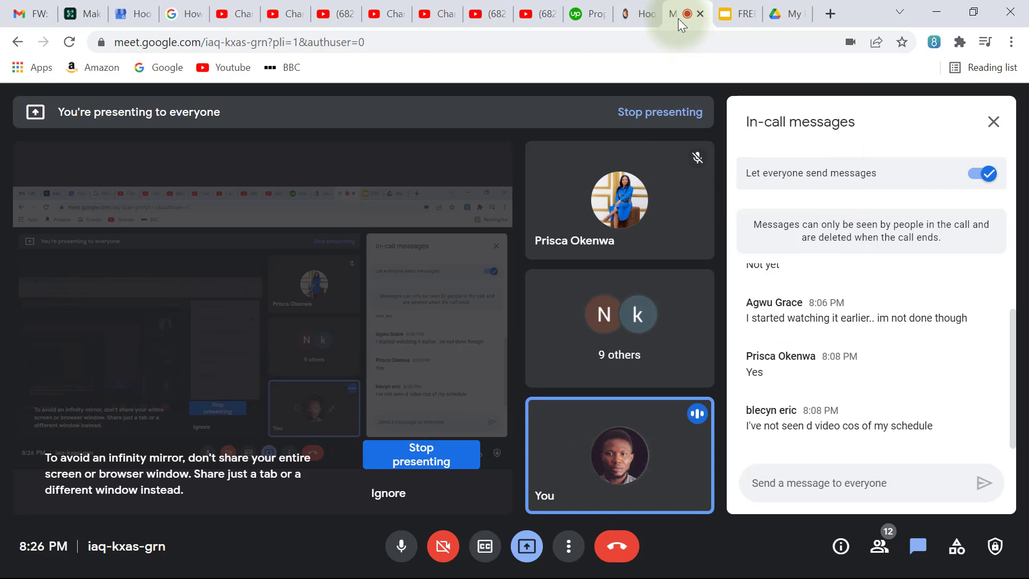
pyautogui.click(918, 547)
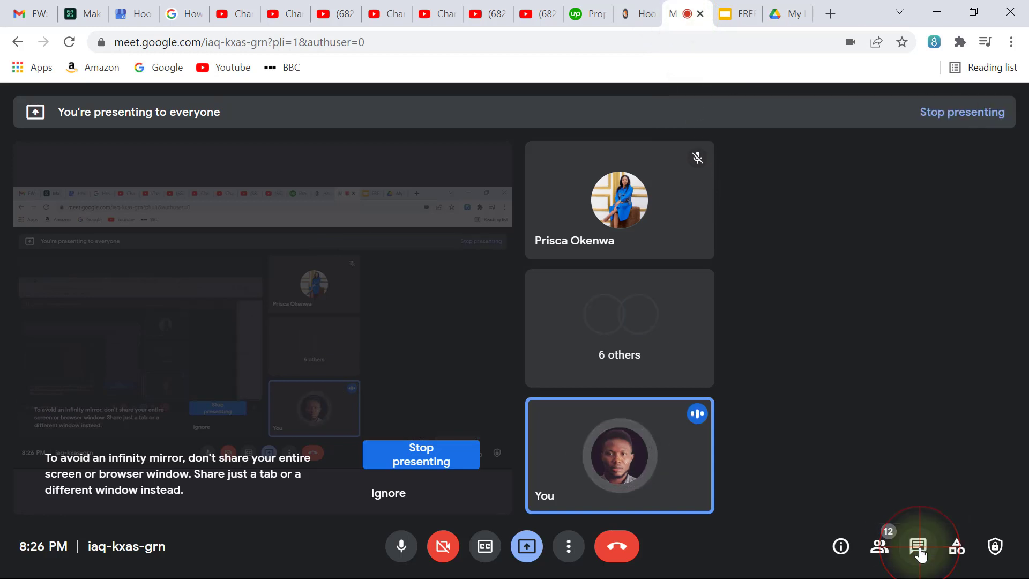
pyautogui.click(918, 546)
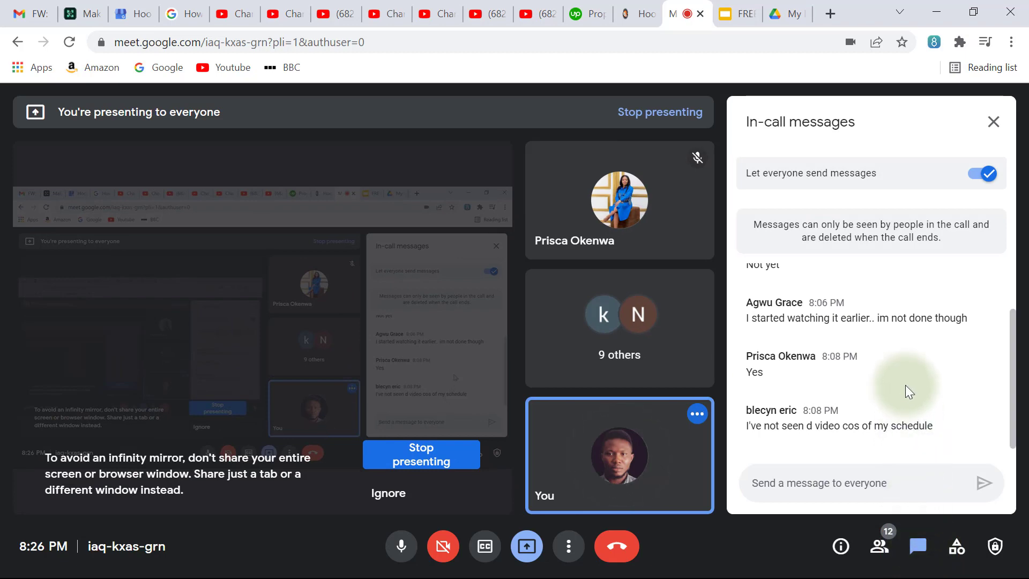
pyautogui.click(835, 478)
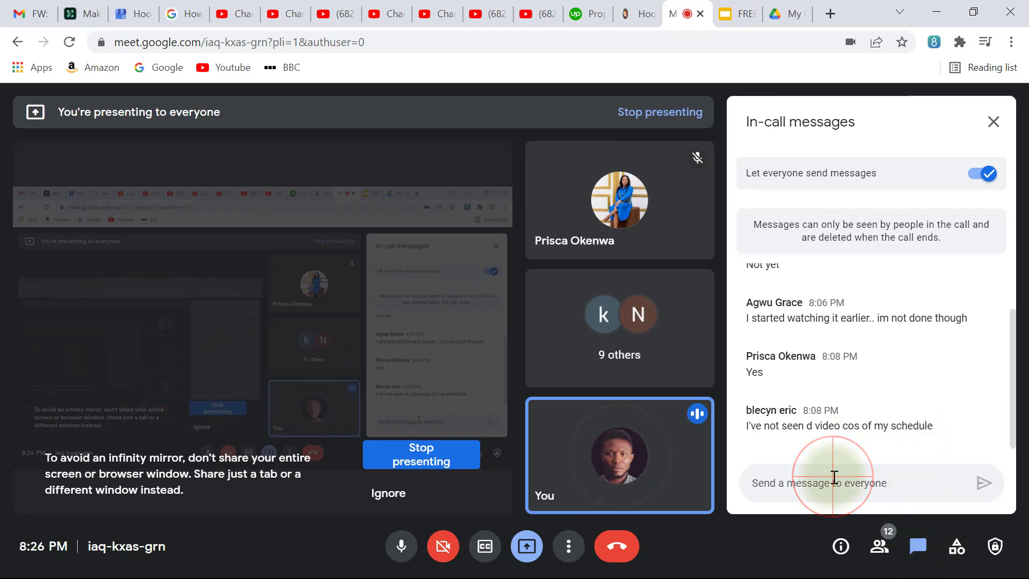
pyautogui.hotkey('ctrl', 'v')
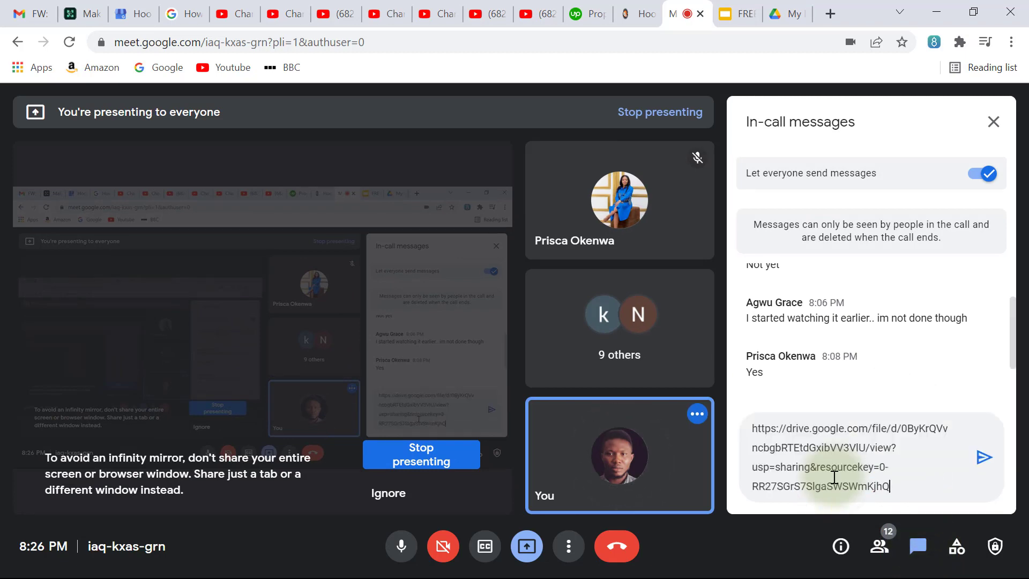
pyautogui.click(982, 460)
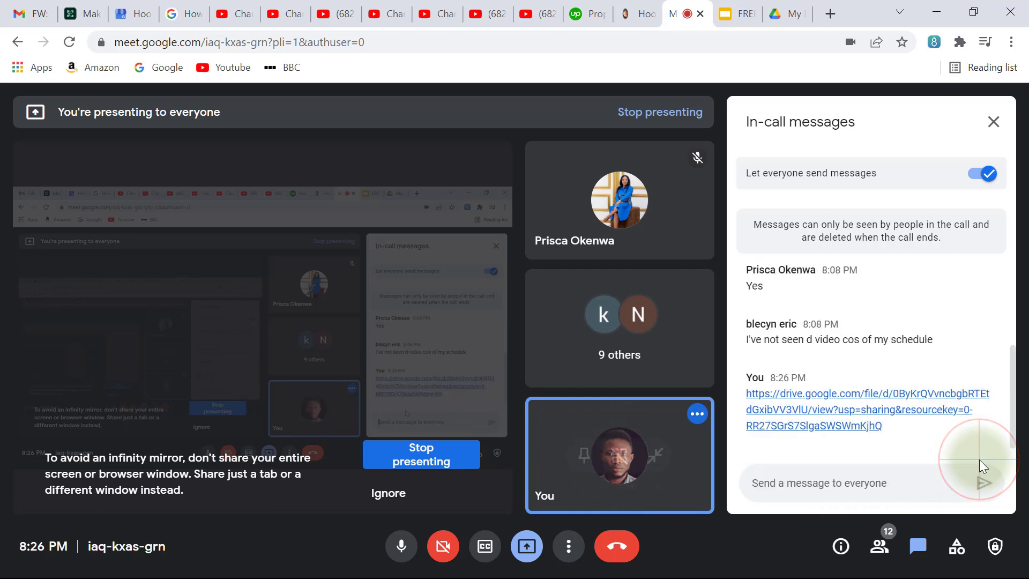
# - Ignore the infinity mirror warning and admit the waiting participant to the call
pyautogui.click(388, 493)
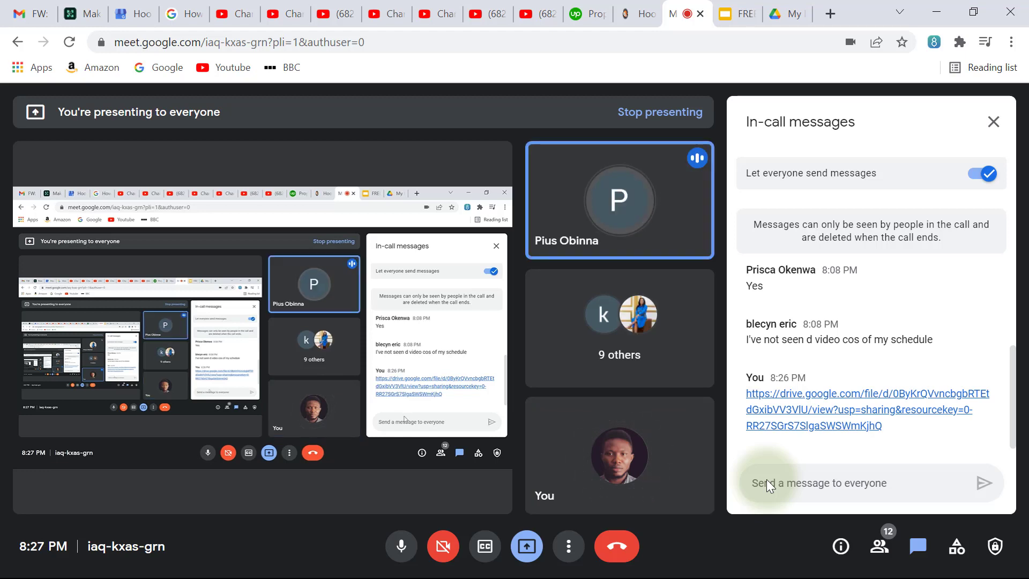
pyautogui.click(844, 484)
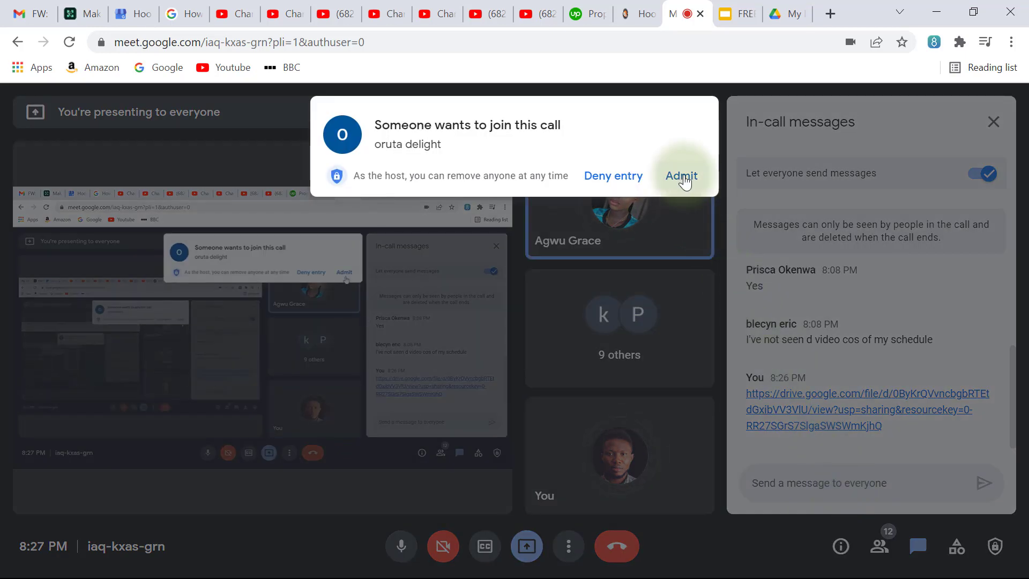
pyautogui.click(682, 177)
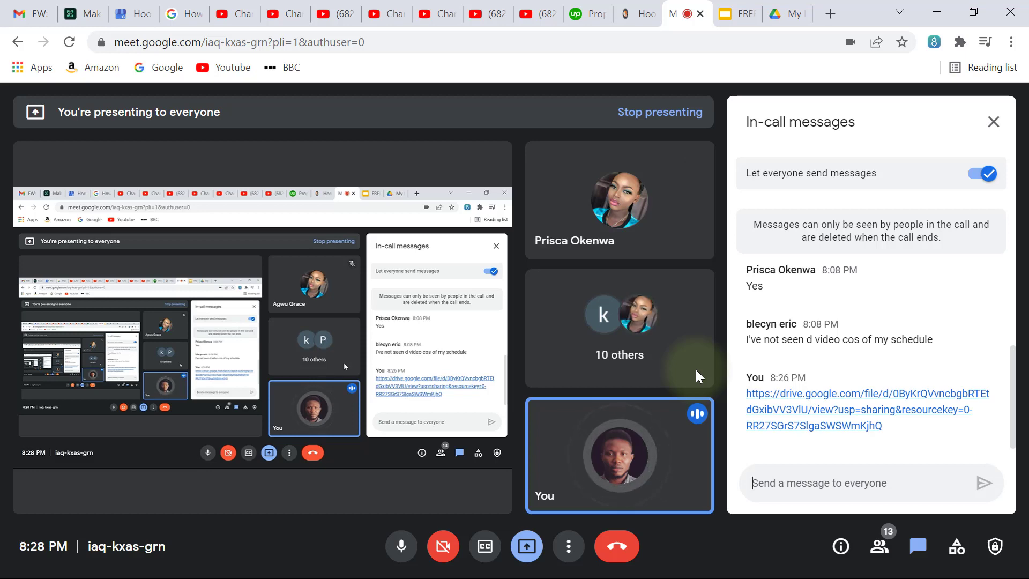
# - Resend the copied Drive file link in the in-call messages
pyautogui.moveTo(599, 246)
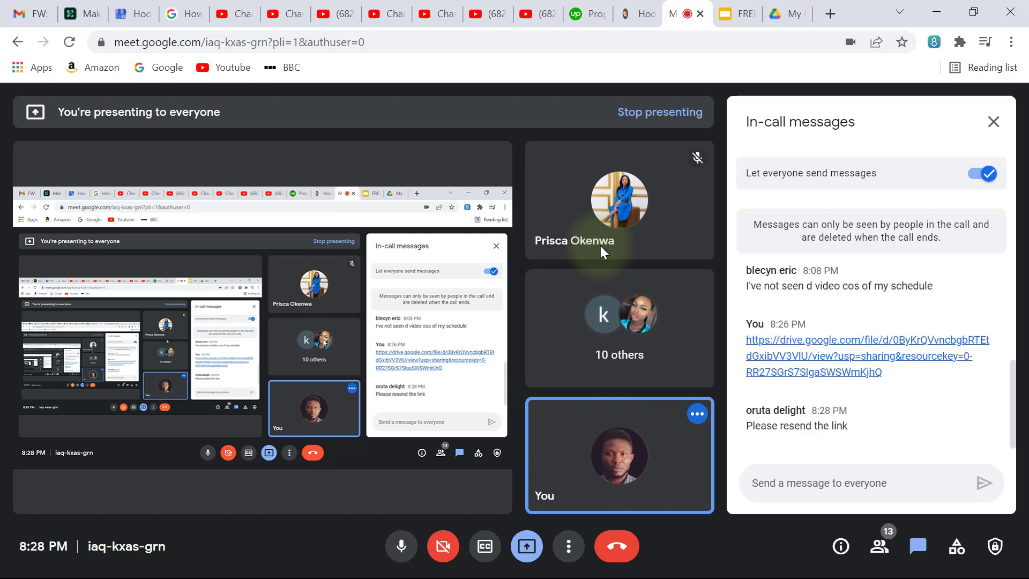
pyautogui.click(779, 481)
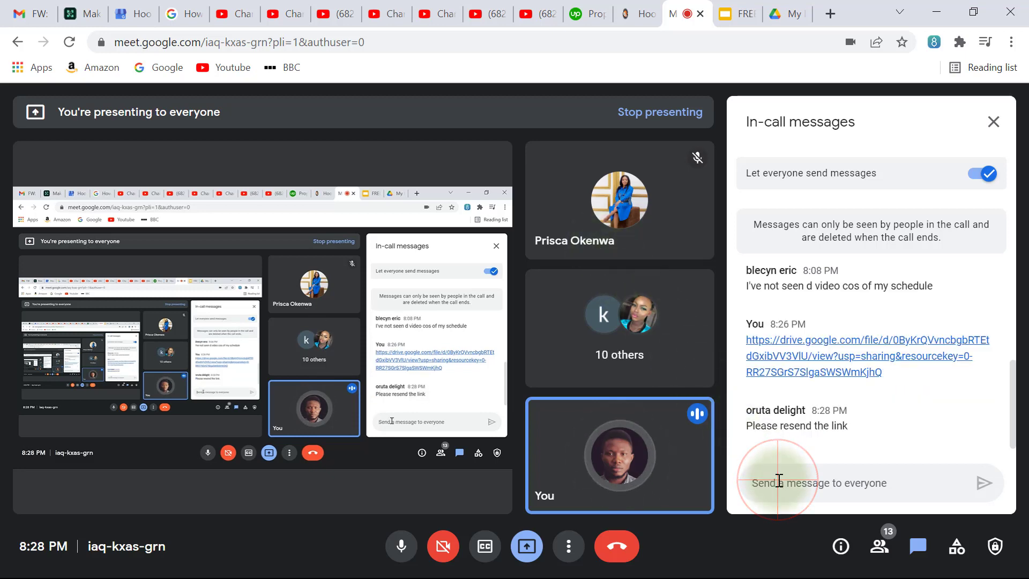
pyautogui.hotkey('ctrl', 'v')
pyautogui.press('Return')
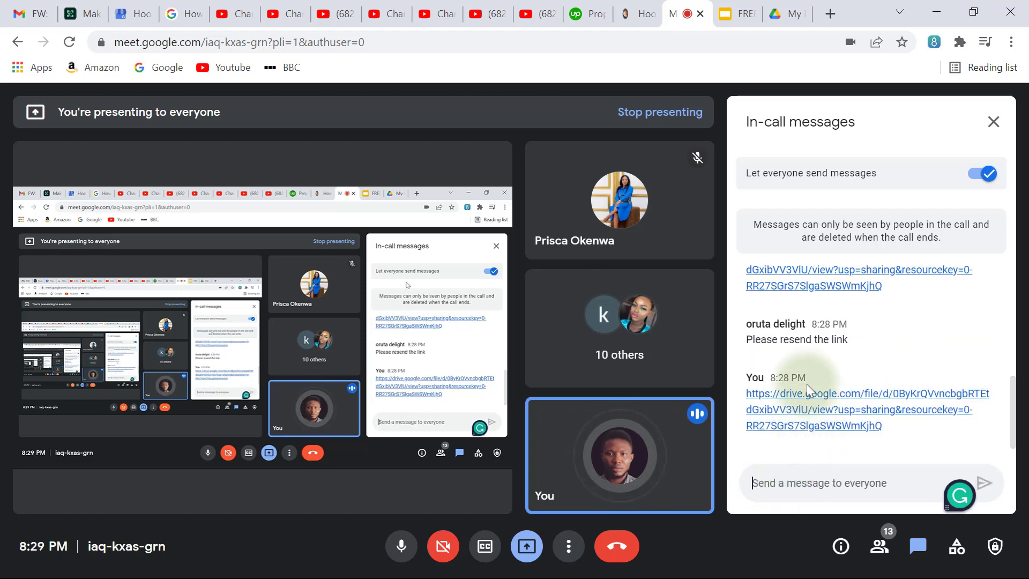
# - Return to Google Drive and change the link access of you are great.mp3 to Anyone with the link
pyautogui.click(784, 20)
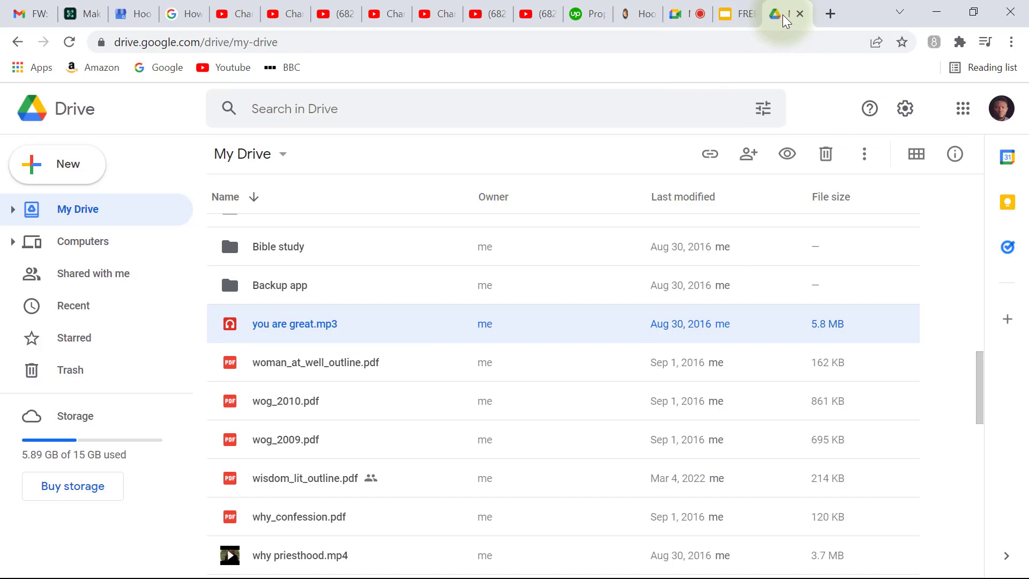
pyautogui.click(708, 161)
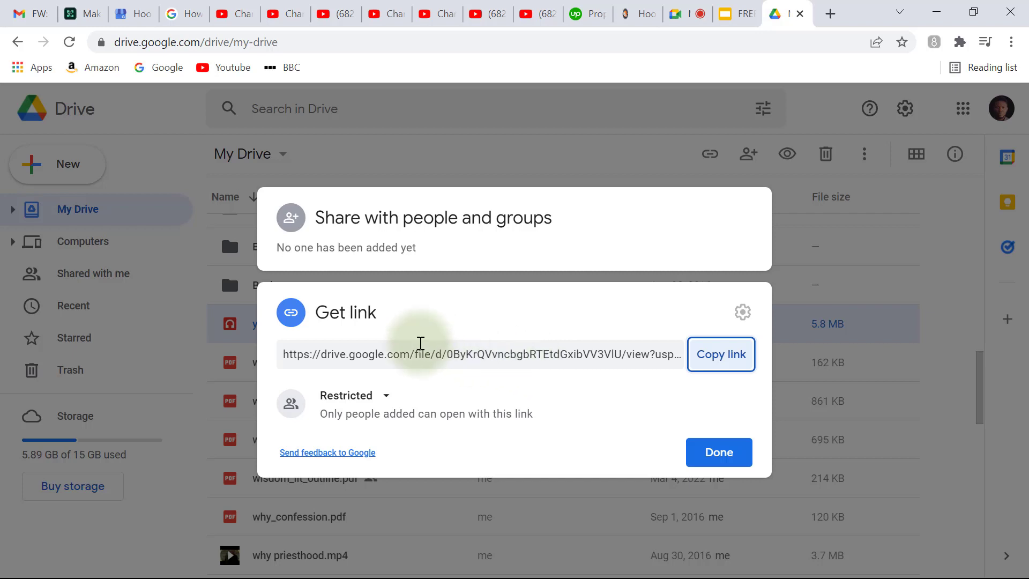
pyautogui.click(388, 398)
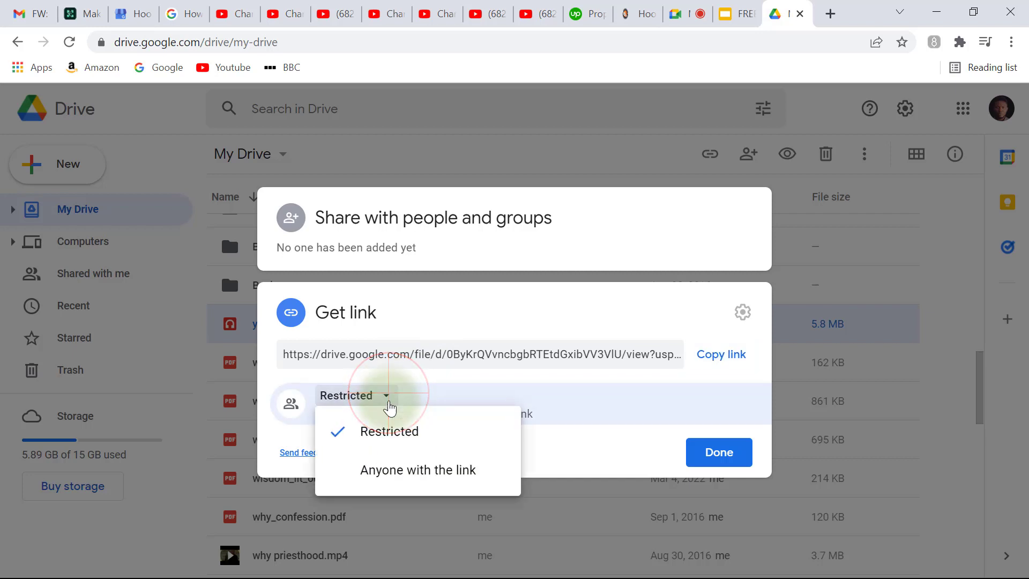
pyautogui.click(381, 471)
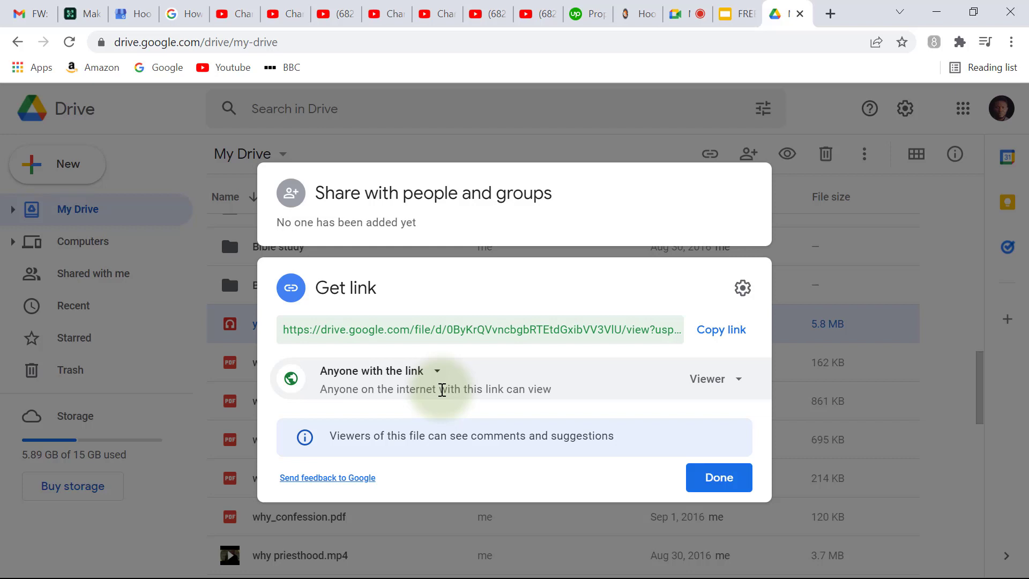
# - Set the role for anyone with the link to Commenter
pyautogui.click(739, 380)
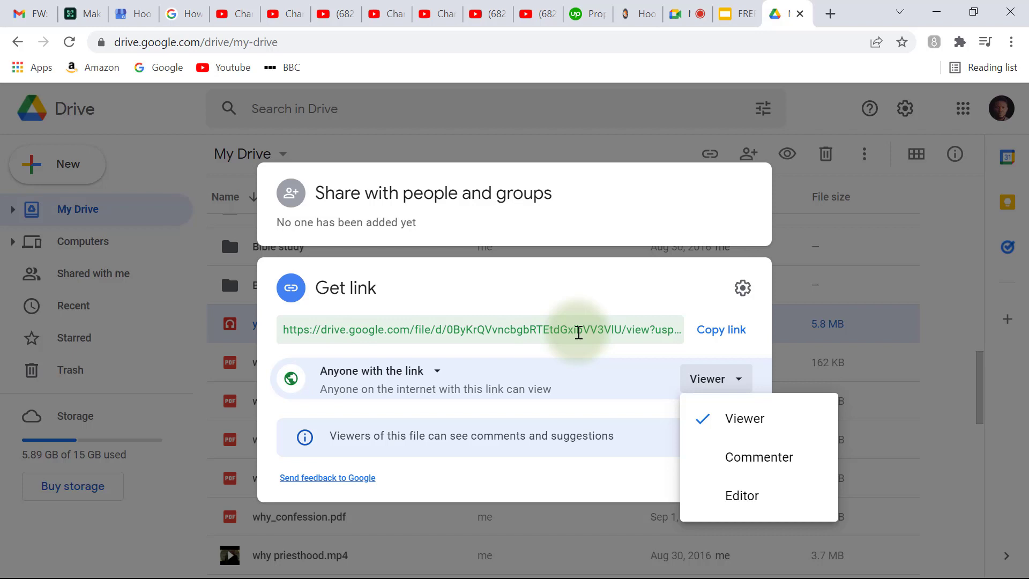
pyautogui.click(717, 464)
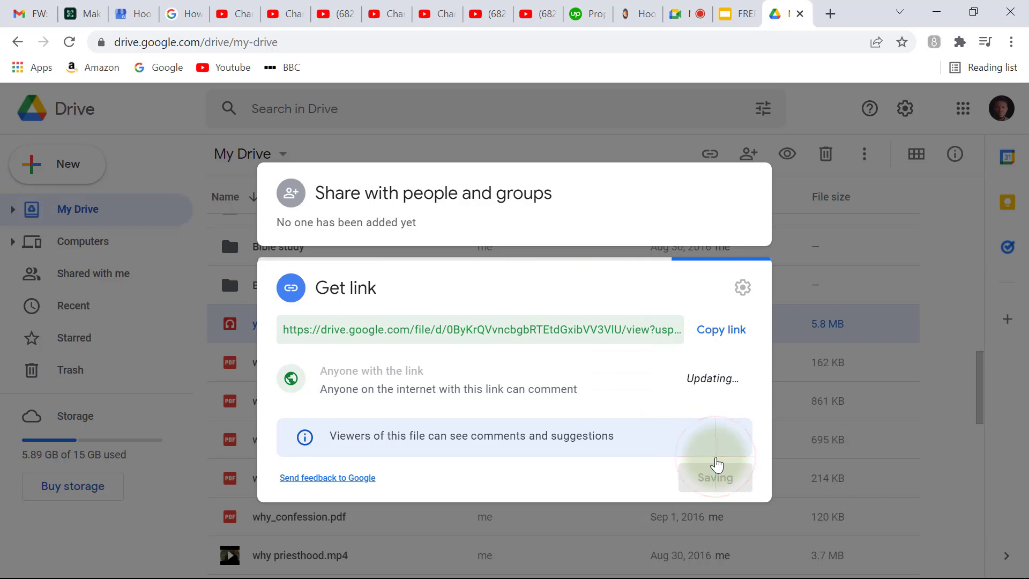
# - Review the role options for the link, set the role to Viewer, and close the link settings
pyautogui.click(736, 405)
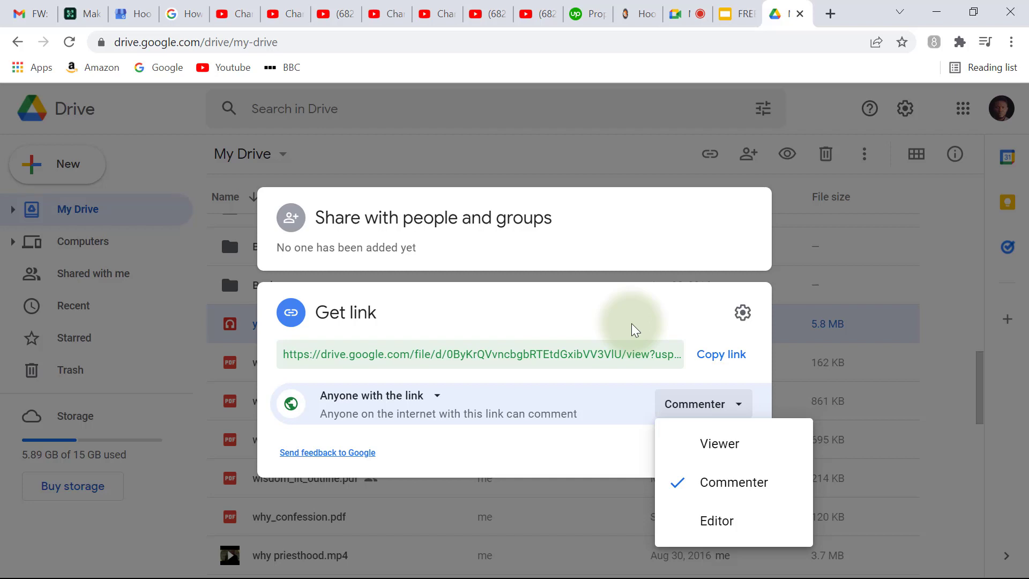
pyautogui.press('Down')
pyautogui.press('Down')
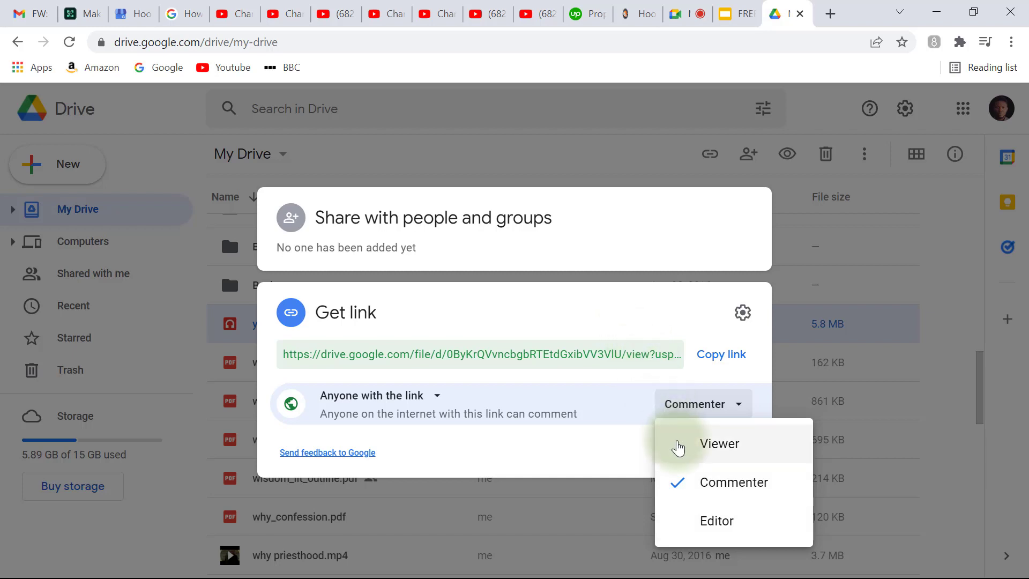
pyautogui.press('Down')
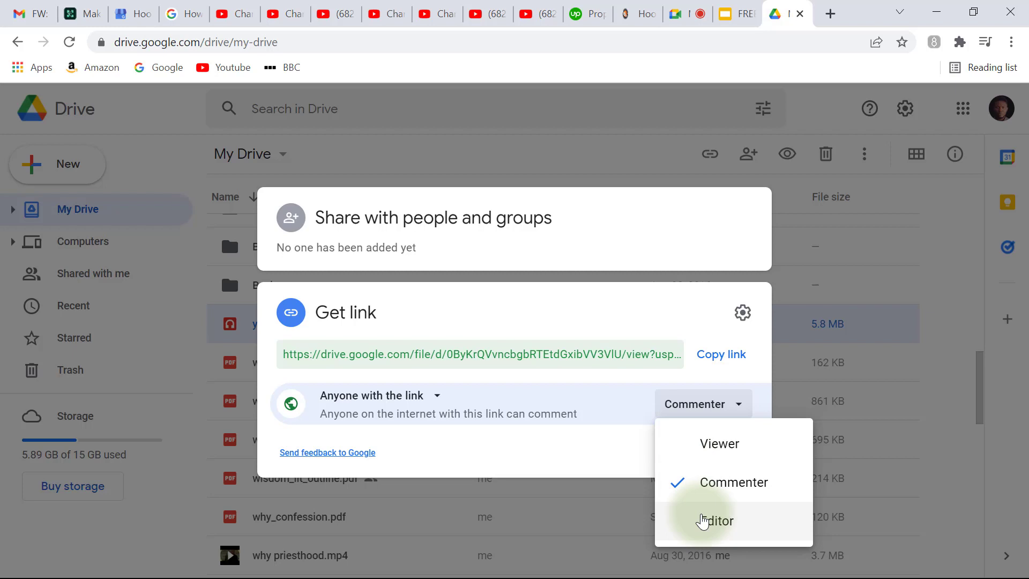
pyautogui.press('Up')
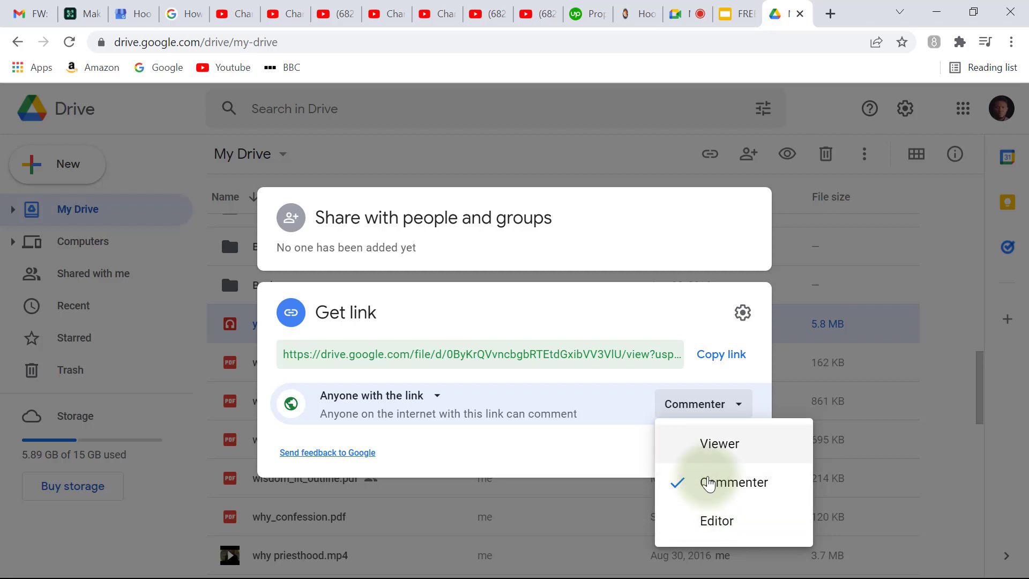
pyautogui.click(694, 449)
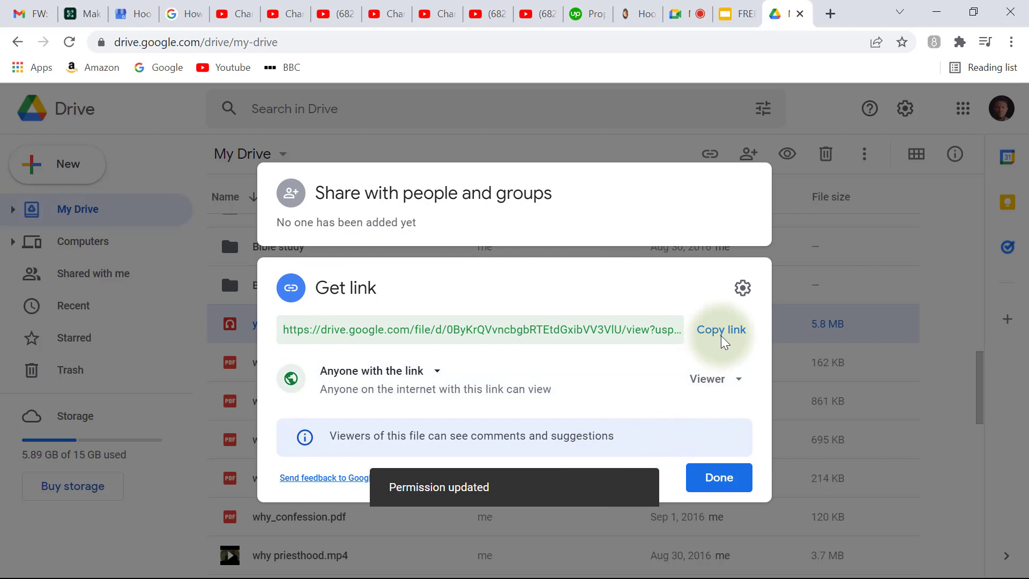
pyautogui.click(714, 477)
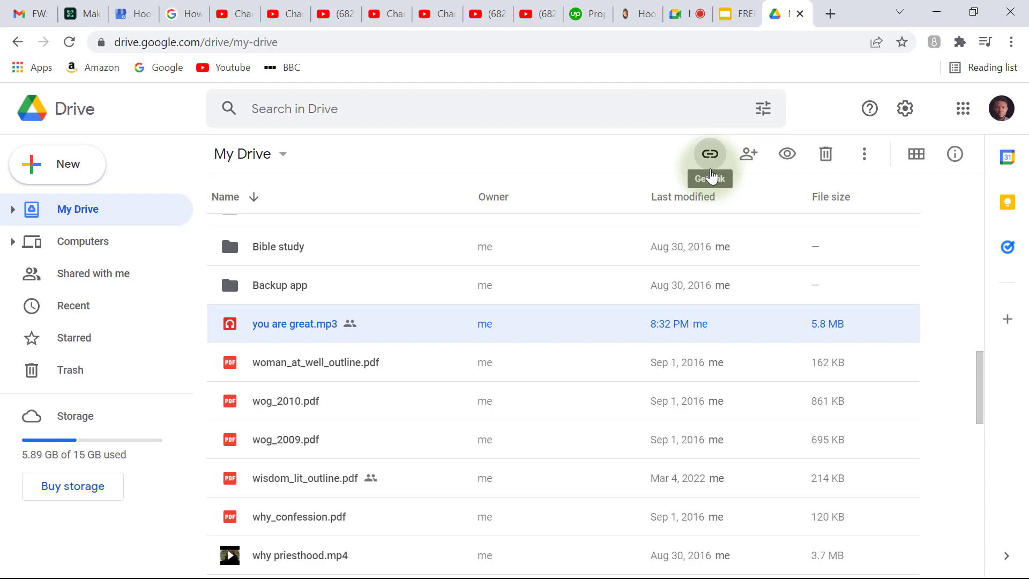
# - Start sharing you are great.mp3 with people and add the first suggested contact as recipient
pyautogui.click(751, 156)
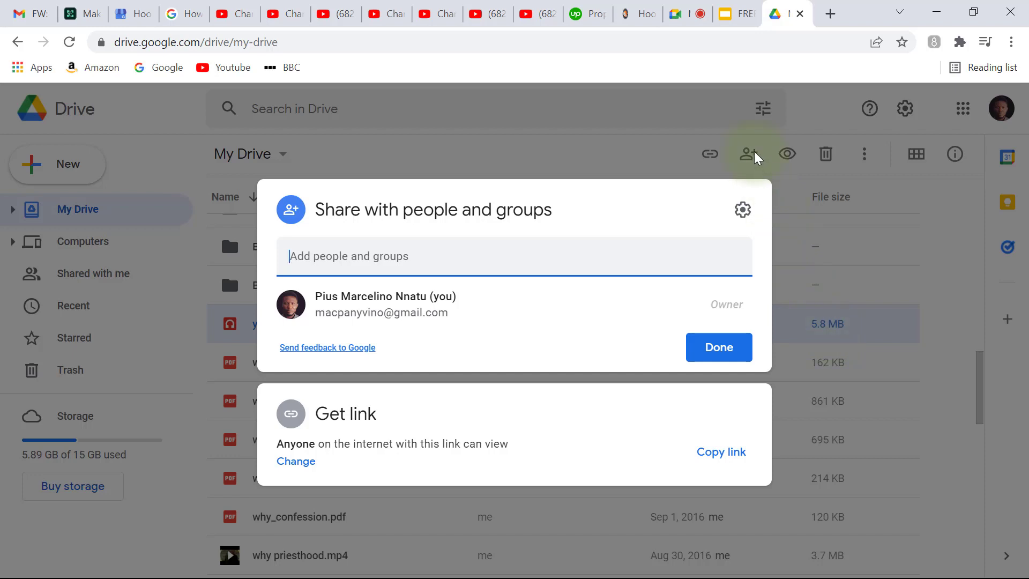
pyautogui.click(359, 255)
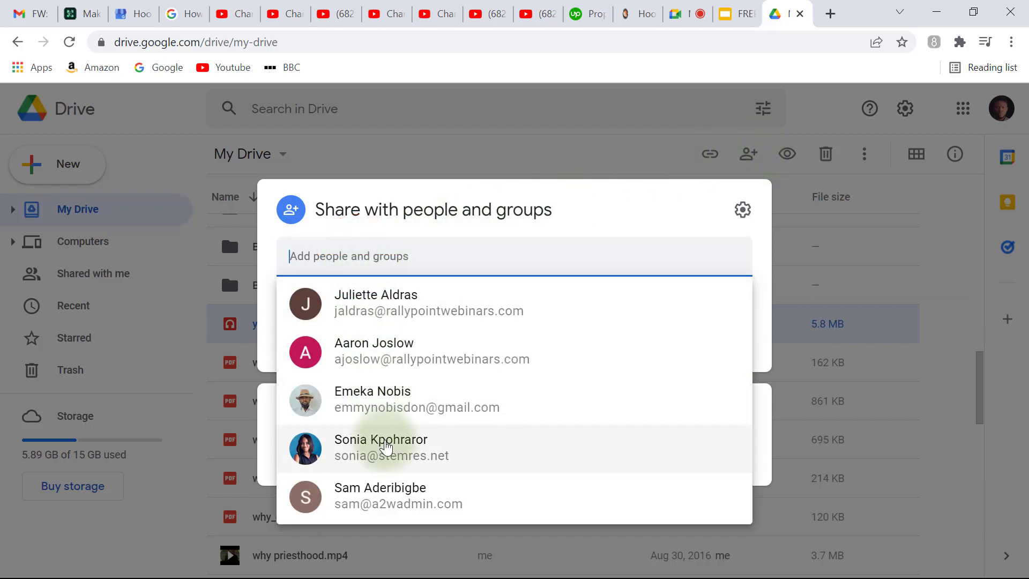
pyautogui.moveTo(385, 446)
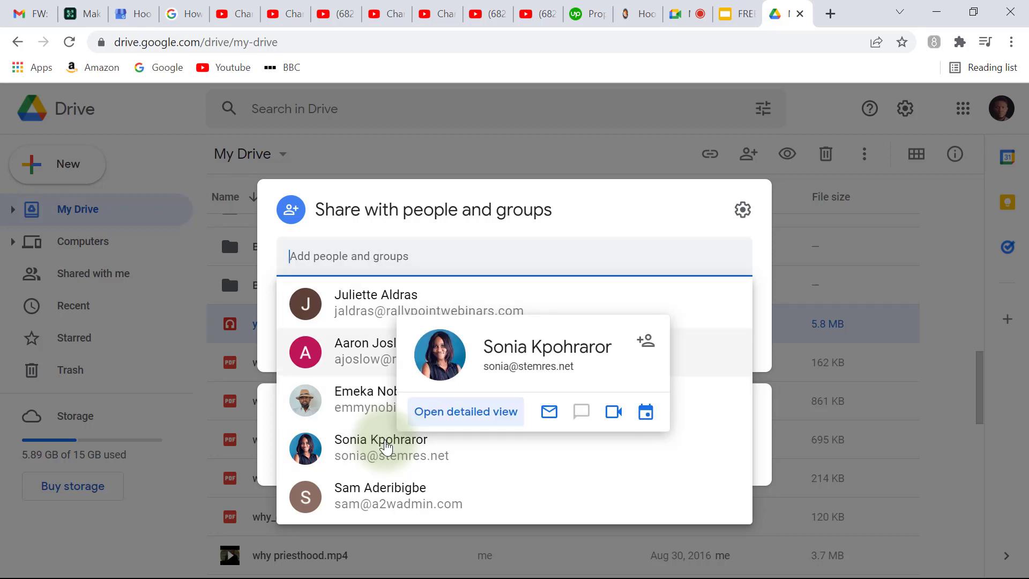
pyautogui.click(355, 258)
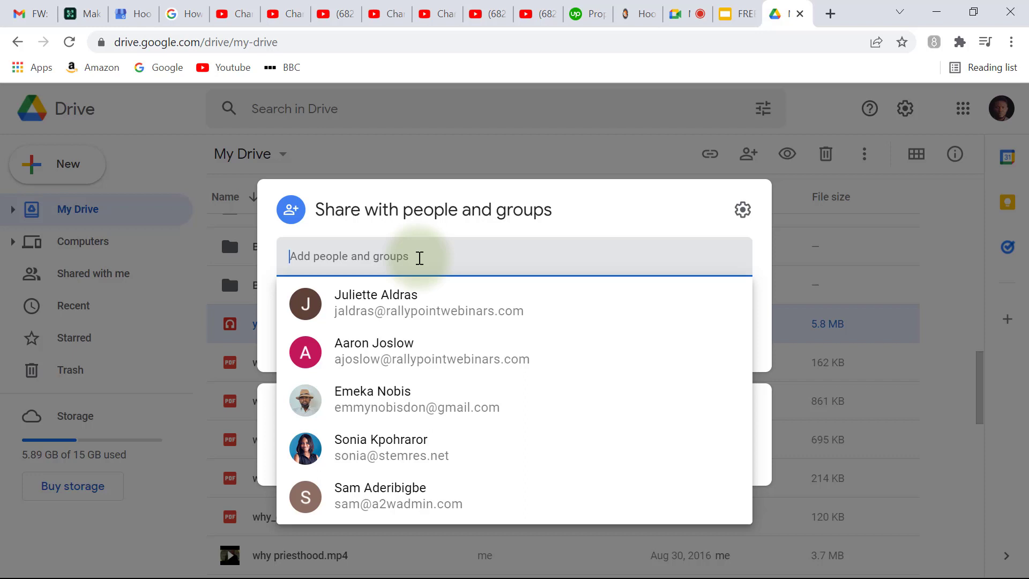
pyautogui.click(403, 312)
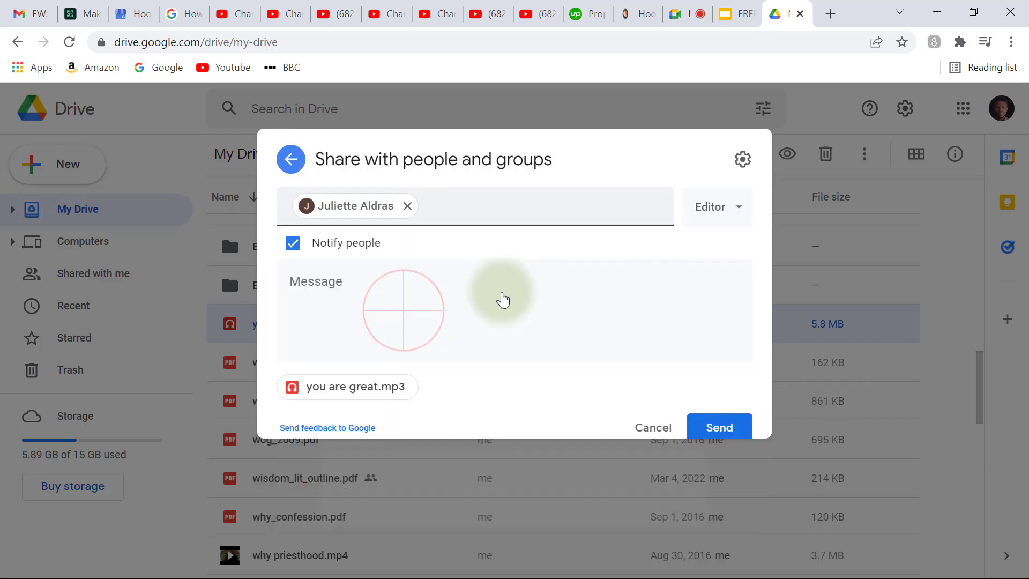
# - Set the recipient's role to Viewer, cancel the invitation without sending it, and close the sharing settings
pyautogui.click(342, 318)
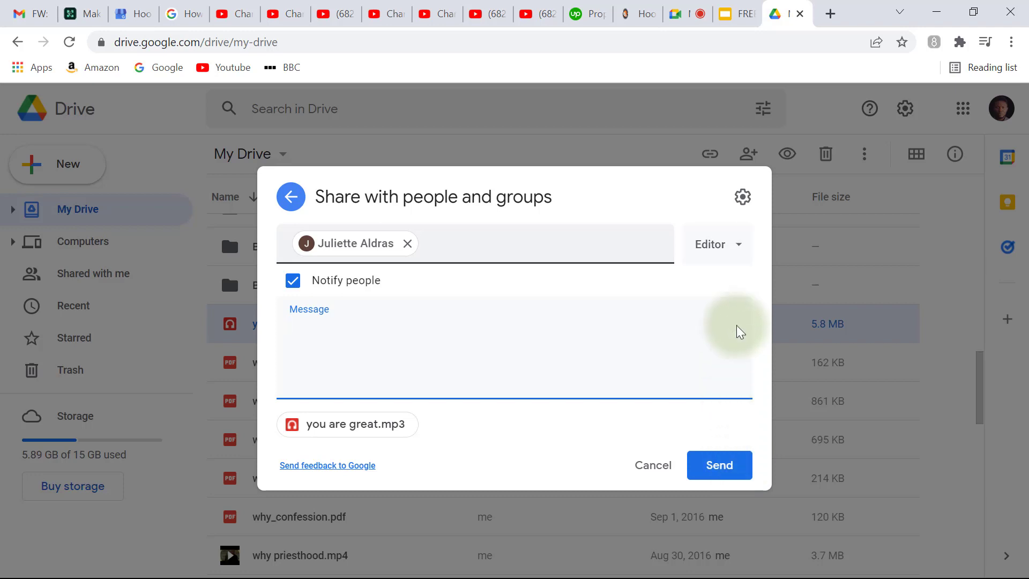
pyautogui.click(737, 248)
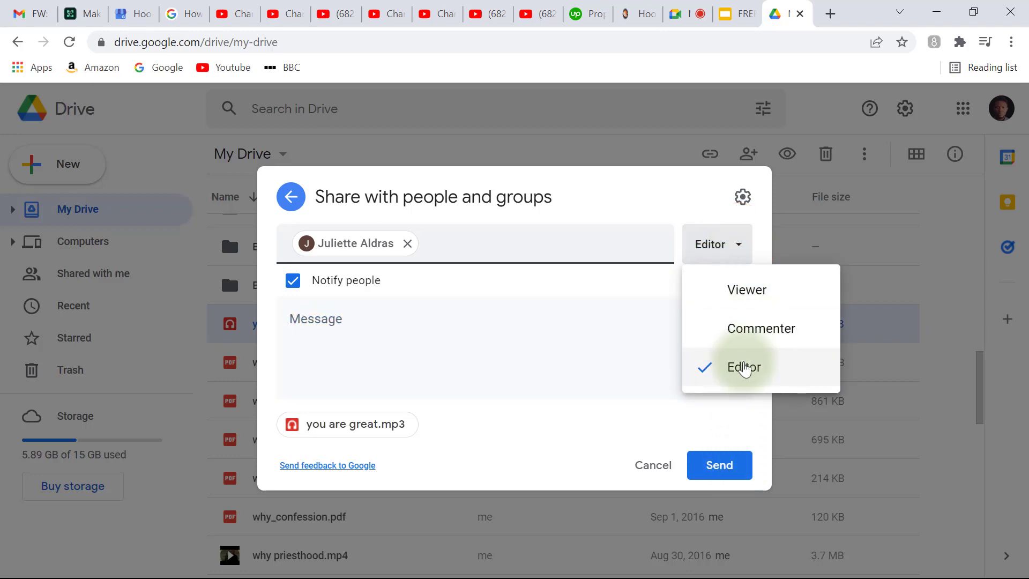
pyautogui.click(716, 290)
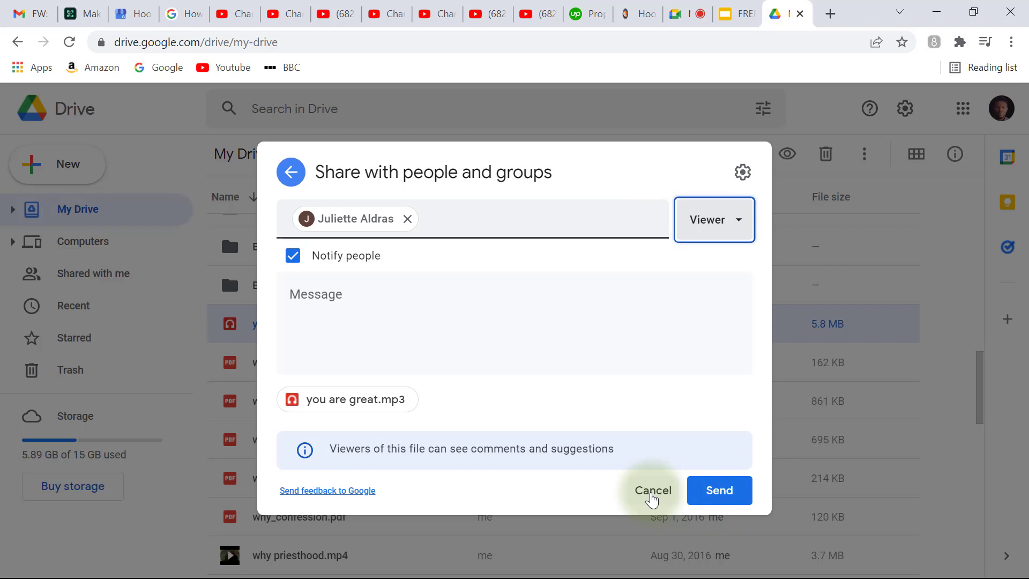
pyautogui.click(652, 498)
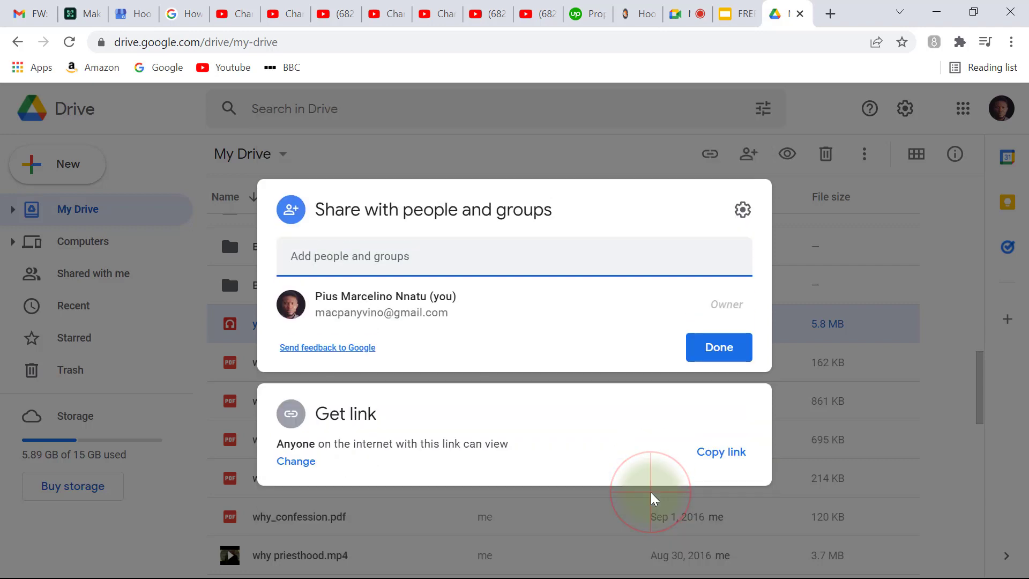
pyautogui.click(726, 273)
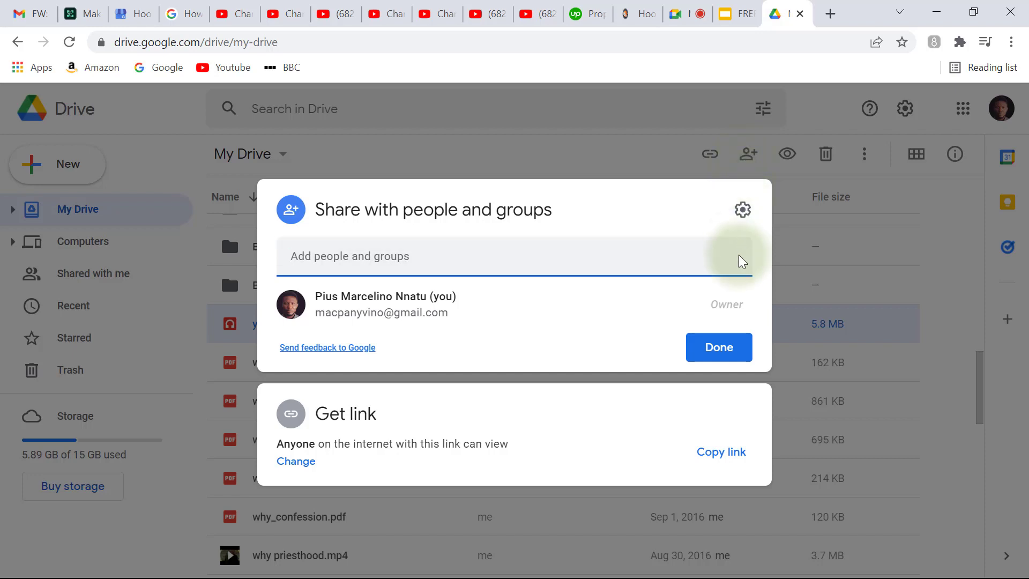
pyautogui.click(734, 348)
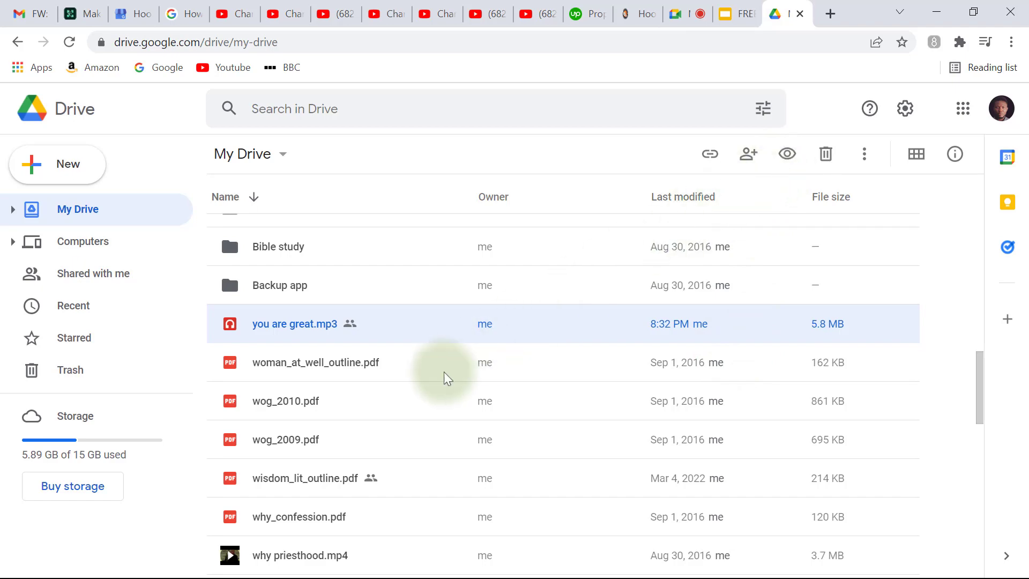
# - Select the Untitled form last modified on Nov 10, 2021 in My Drive
pyautogui.scroll(-15, 379, 417)
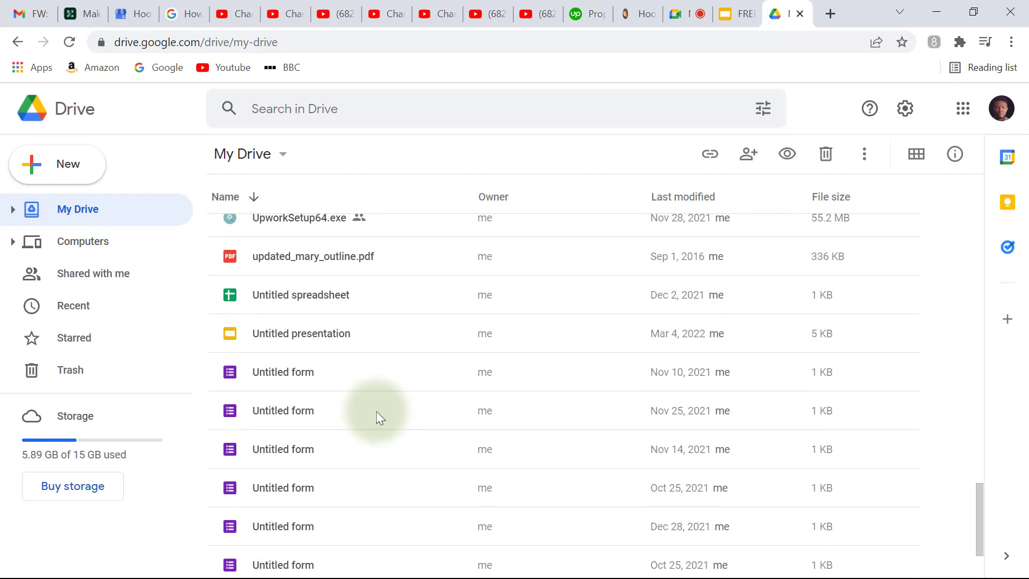
pyautogui.click(287, 372)
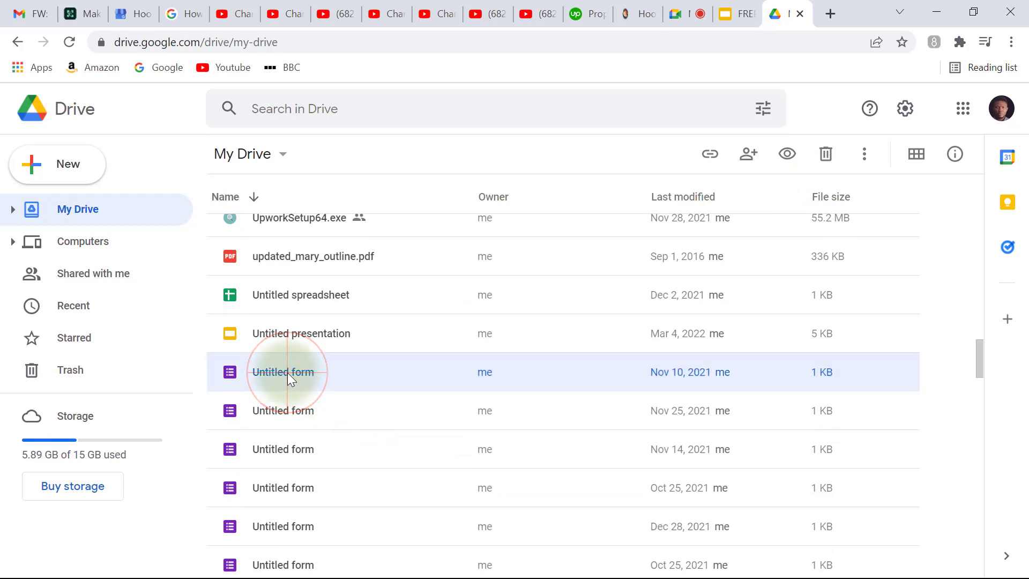
pyautogui.click(286, 409)
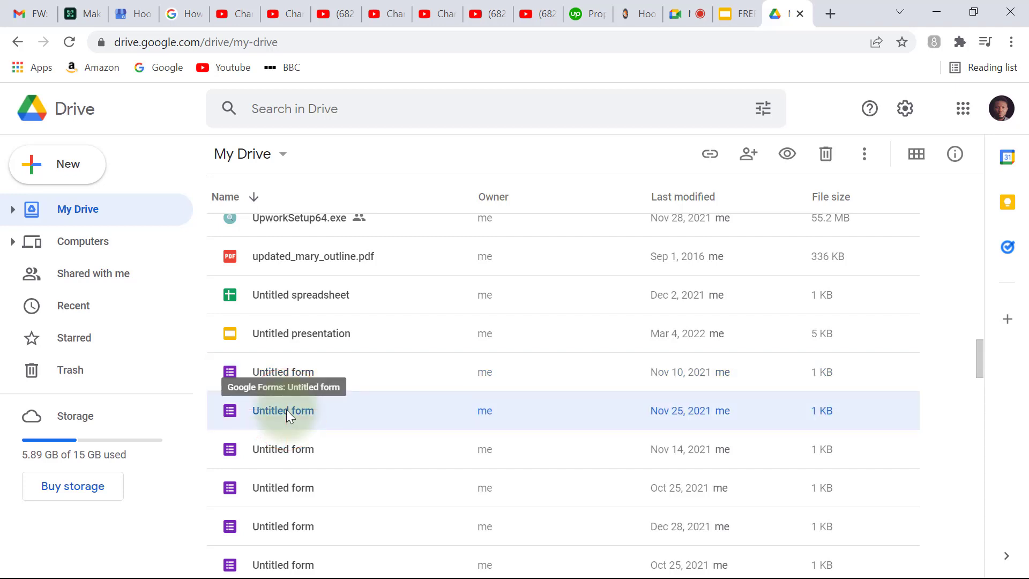
pyautogui.click(291, 374)
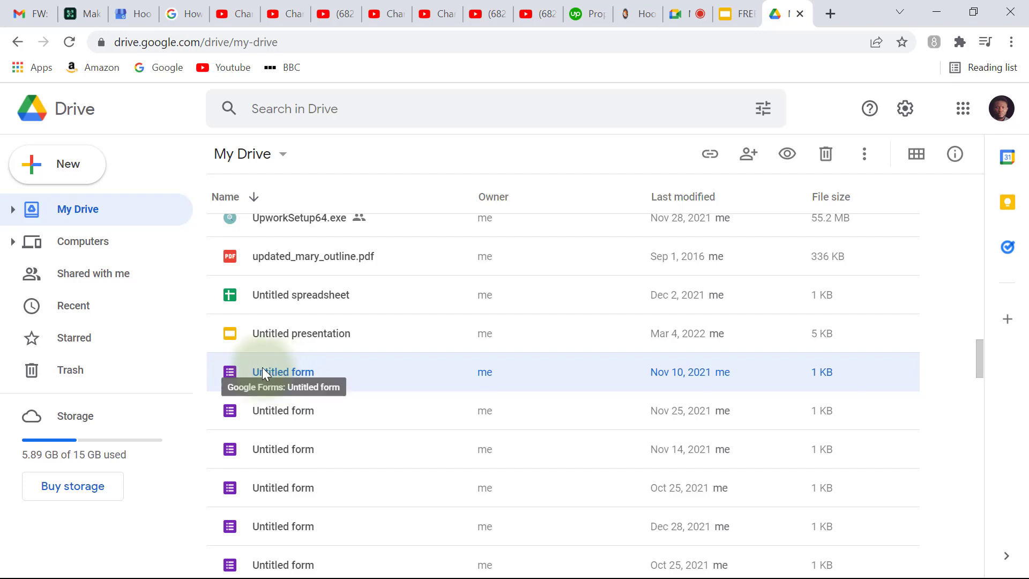
# - Review the selected form's preview, removal and further file actions, including the apps offered for opening it
pyautogui.click(784, 160)
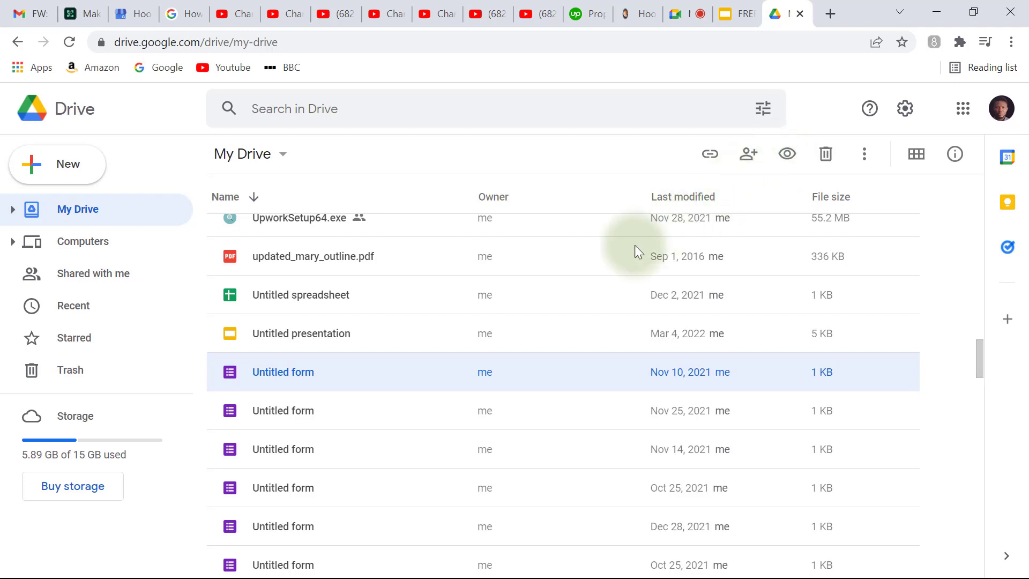
pyautogui.click(394, 399)
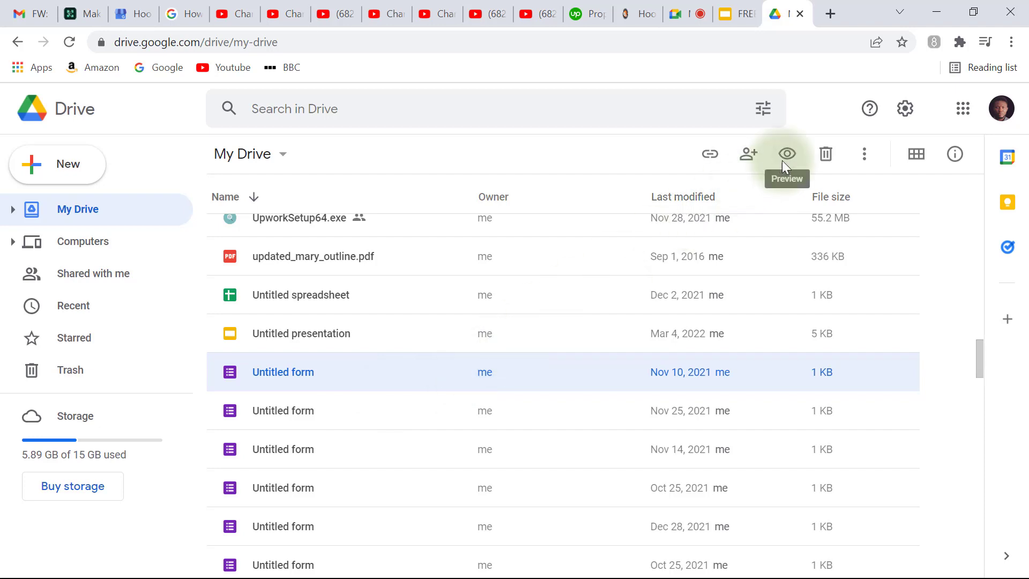
pyautogui.click(831, 170)
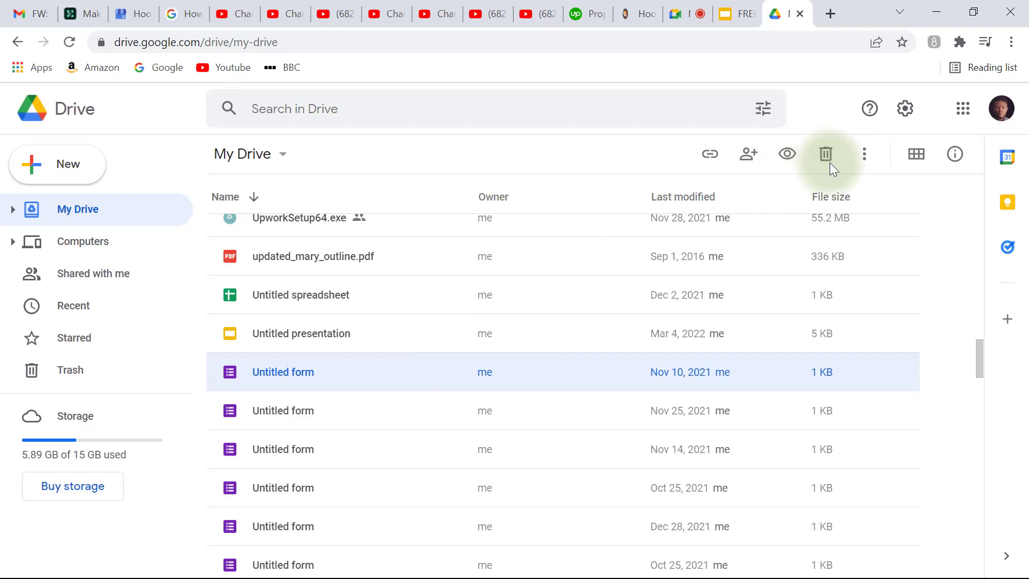
pyautogui.click(866, 158)
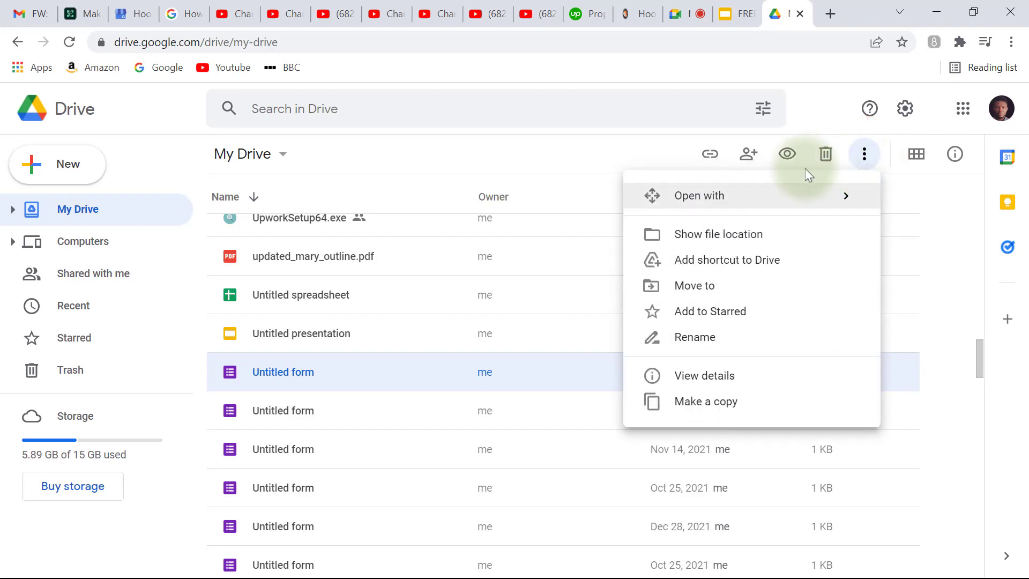
pyautogui.moveTo(673, 198)
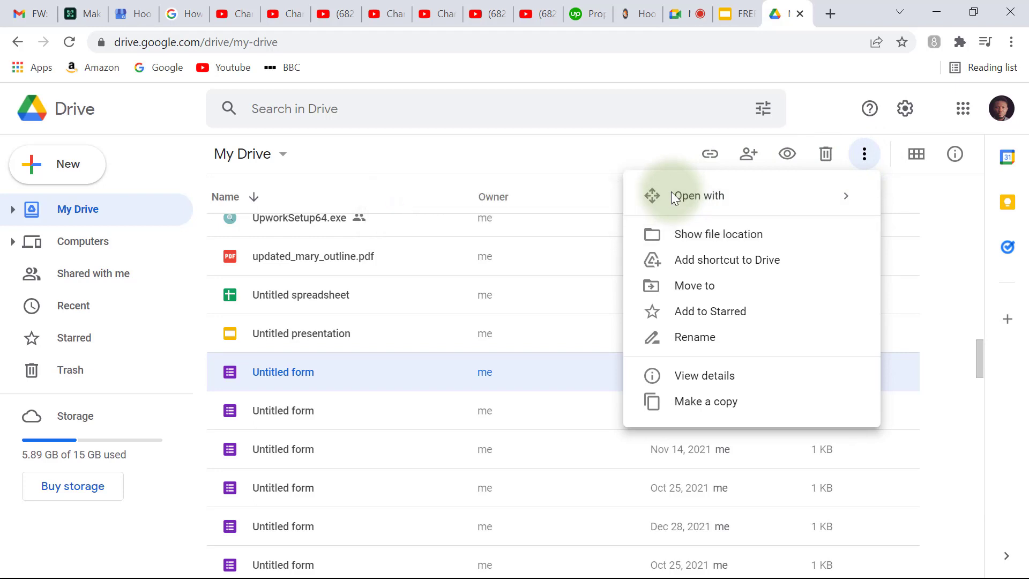
pyautogui.click(676, 196)
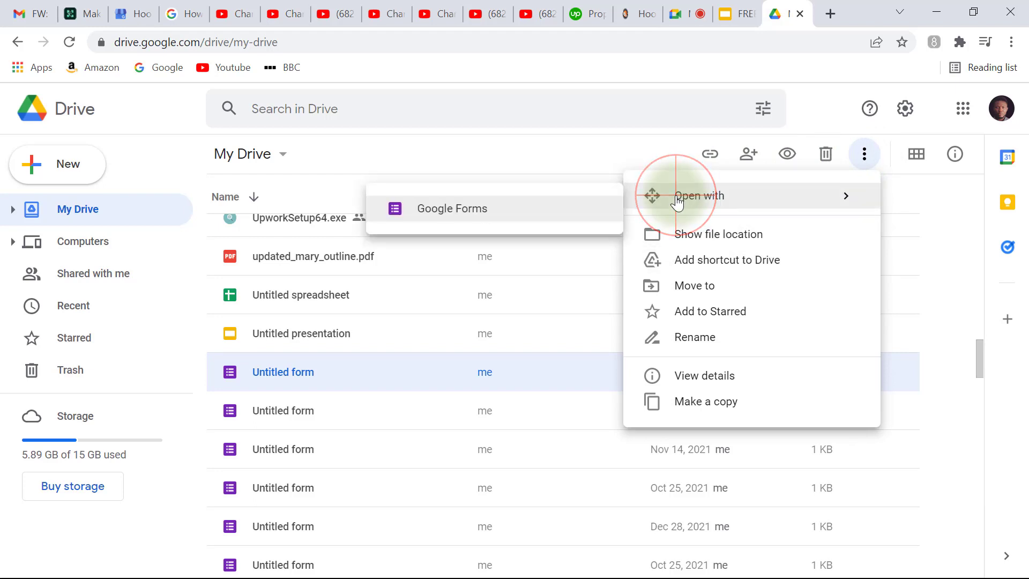
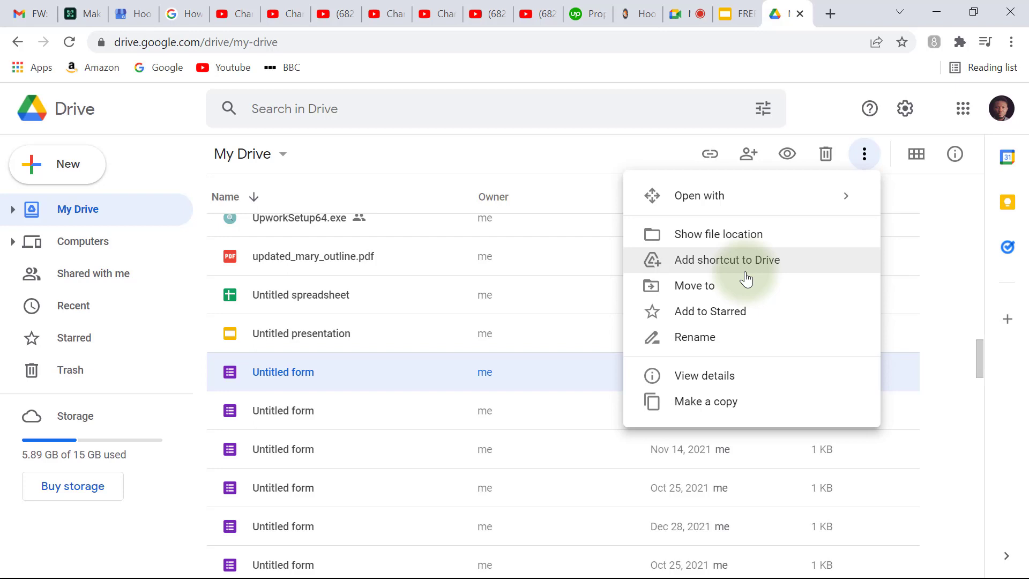
# - Look through the destination folders and locations for moving the selected form, and cancel the move
pyautogui.click(682, 292)
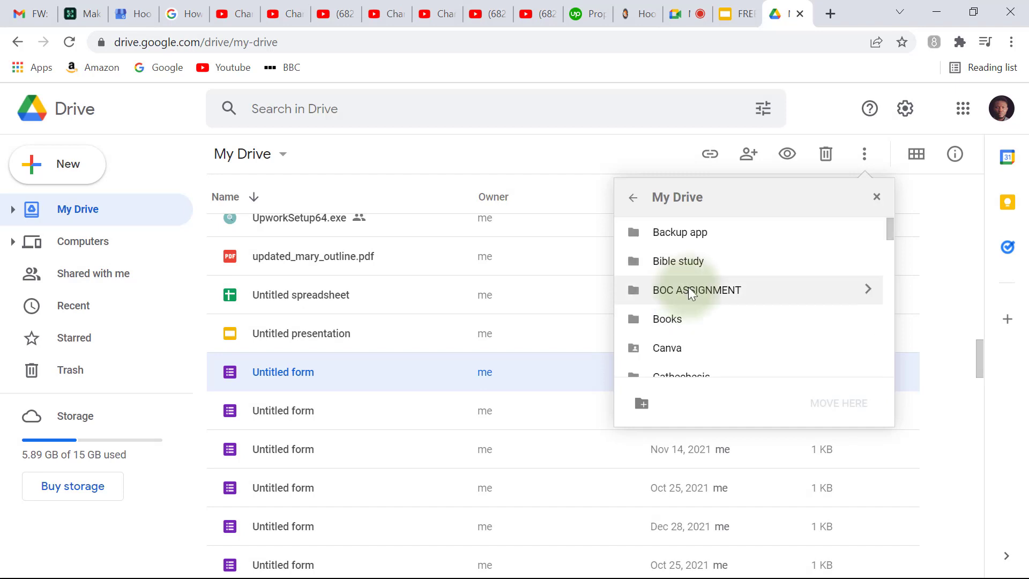
pyautogui.scroll(-5, 724, 267)
pyautogui.scroll(-10, 725, 268)
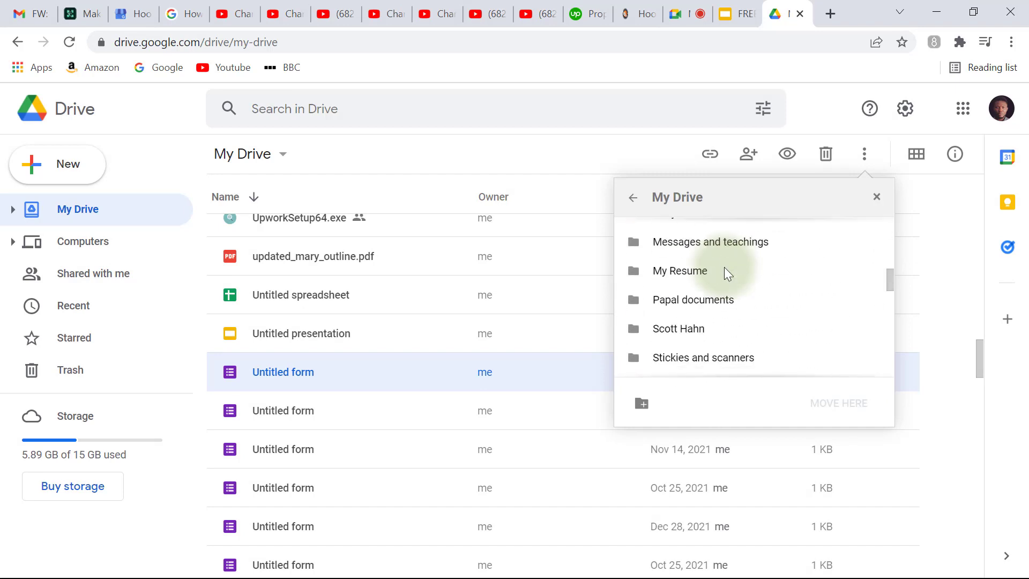
pyautogui.click(629, 205)
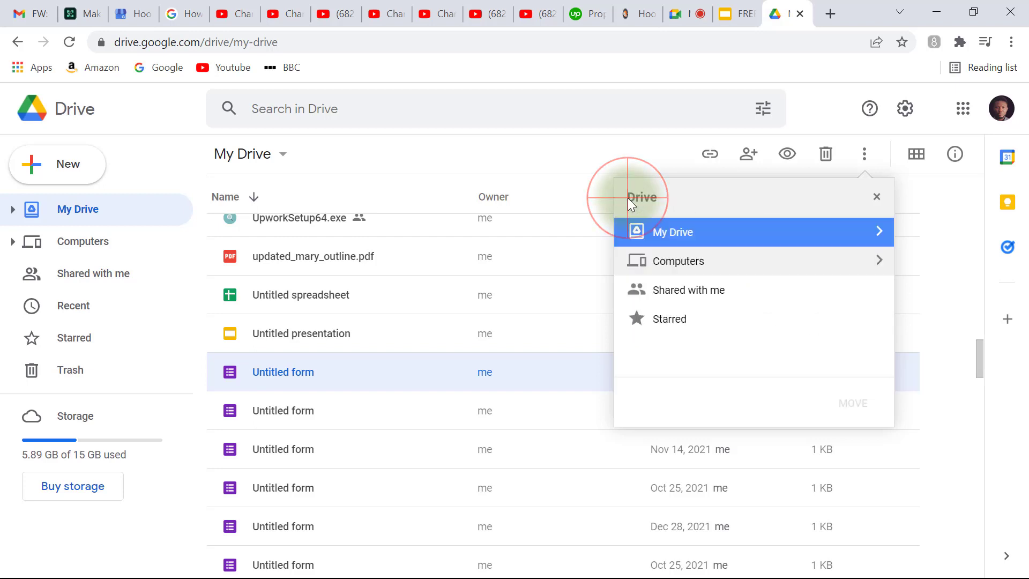
pyautogui.click(874, 200)
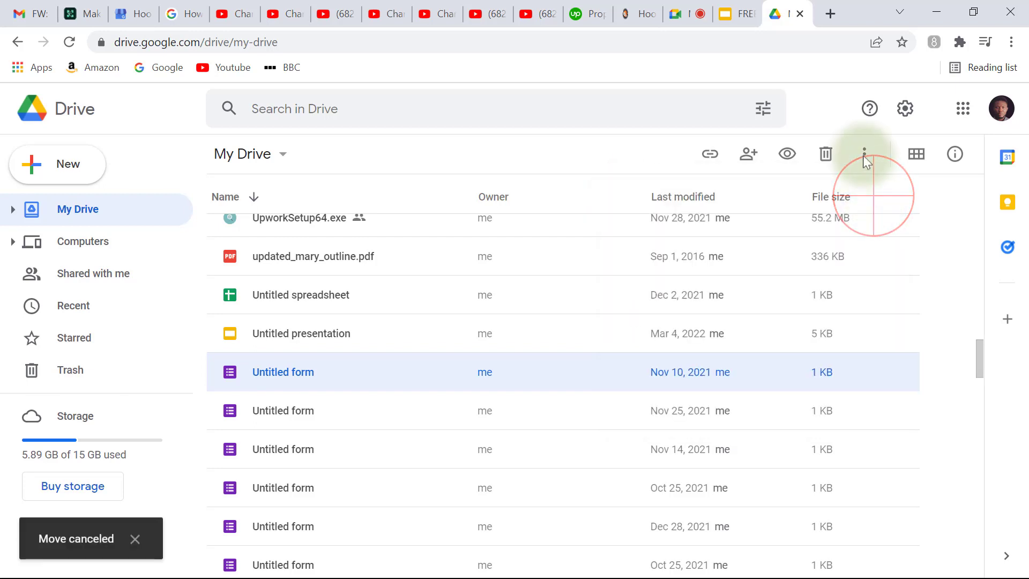
# - Review the form's remaining actions, such as Add to Starred, Rename, View details and Make a copy, and deselect the form
pyautogui.click(864, 154)
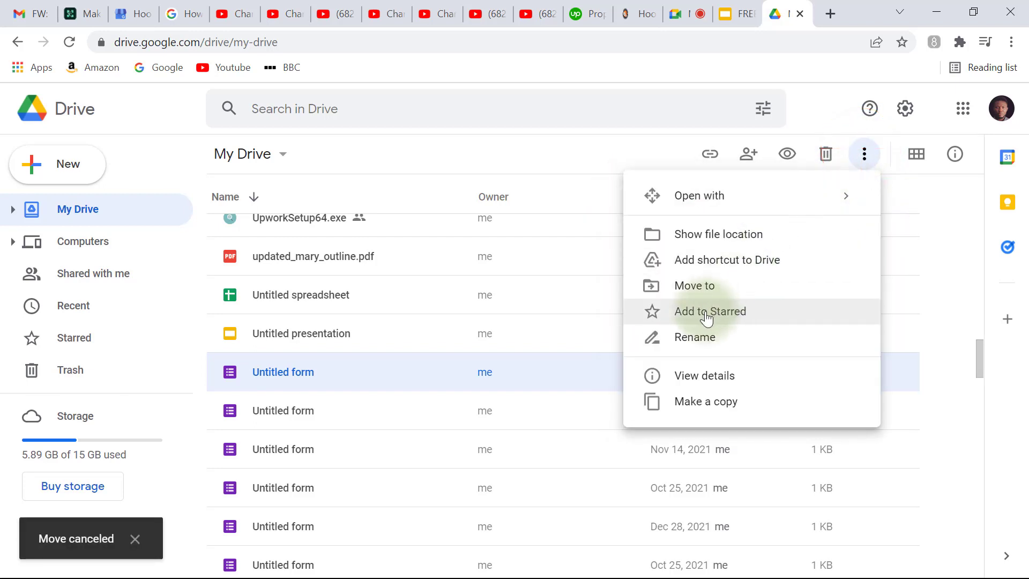
pyautogui.click(656, 349)
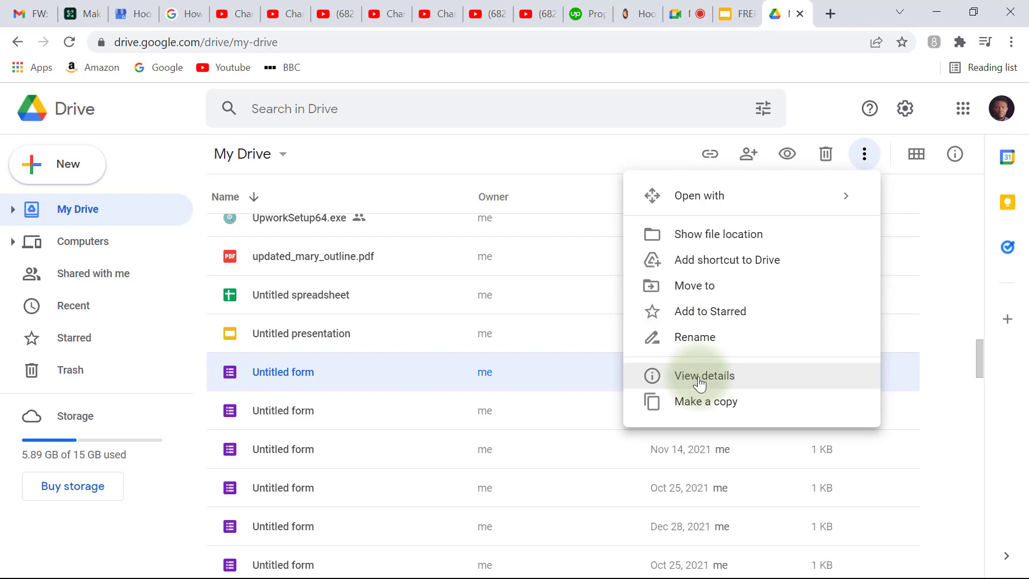
pyautogui.press('Down')
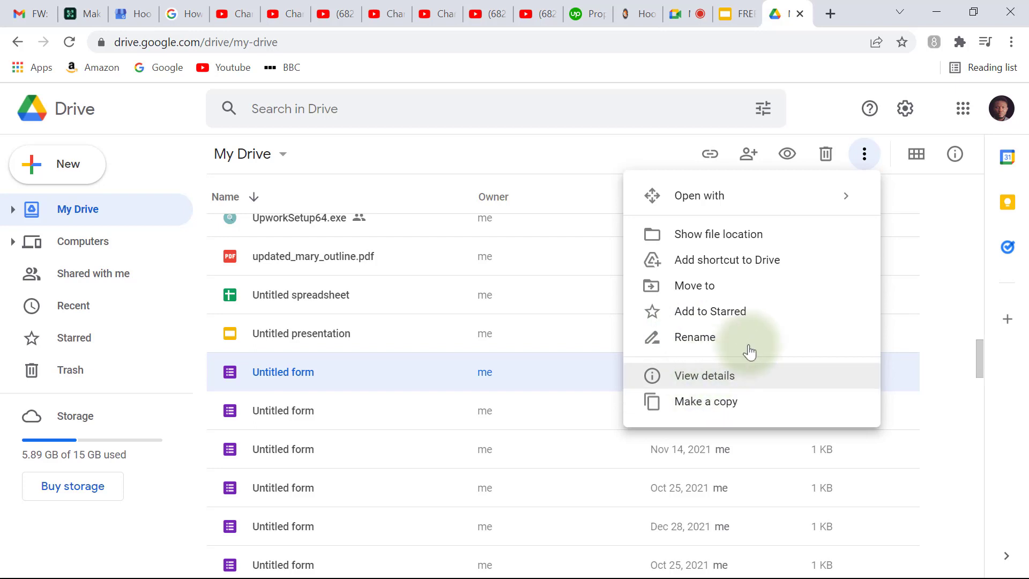
pyautogui.click(957, 210)
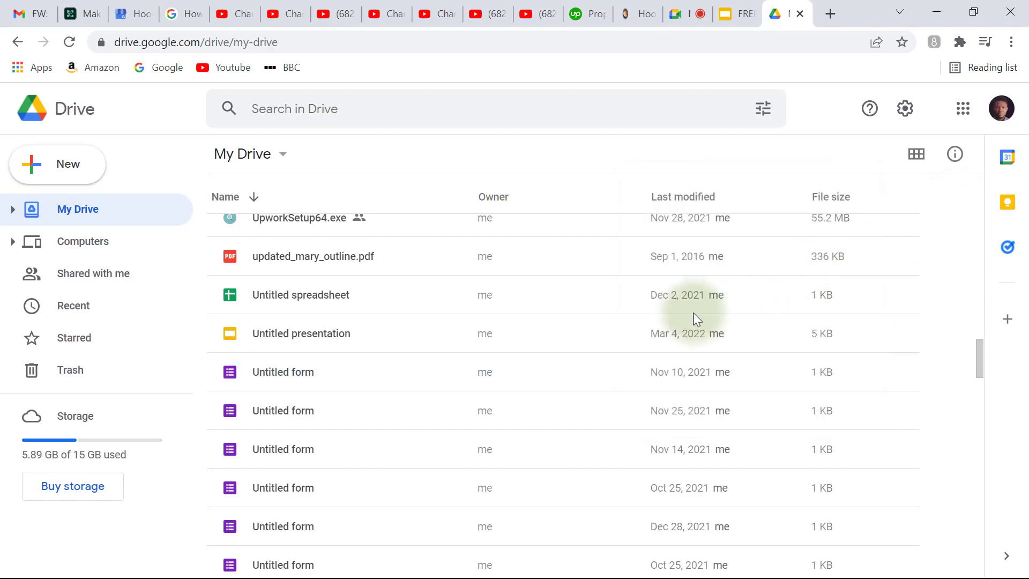
pyautogui.scroll(-7, 689, 316)
pyautogui.scroll(-15, 689, 315)
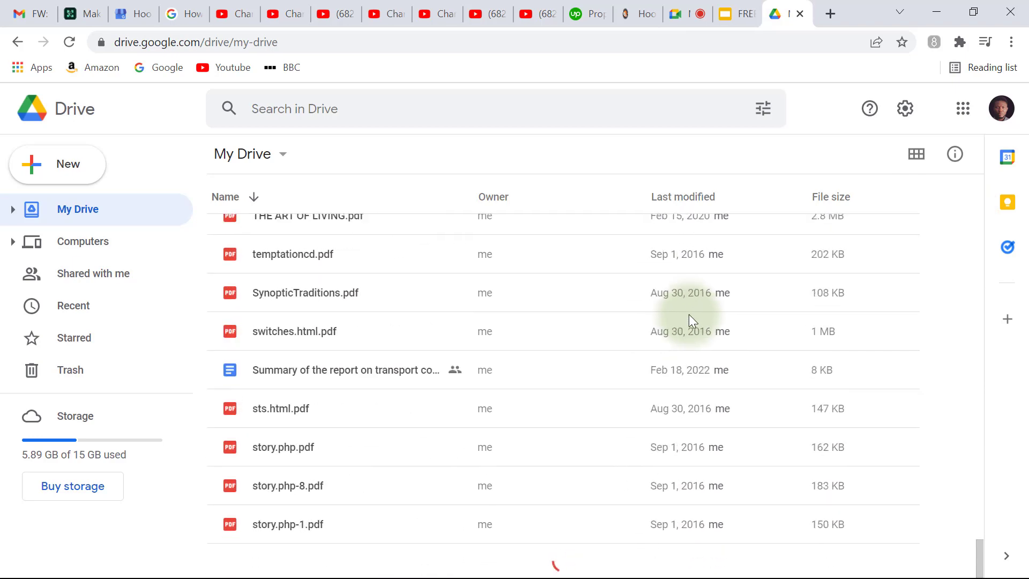
pyautogui.scroll(15, 689, 315)
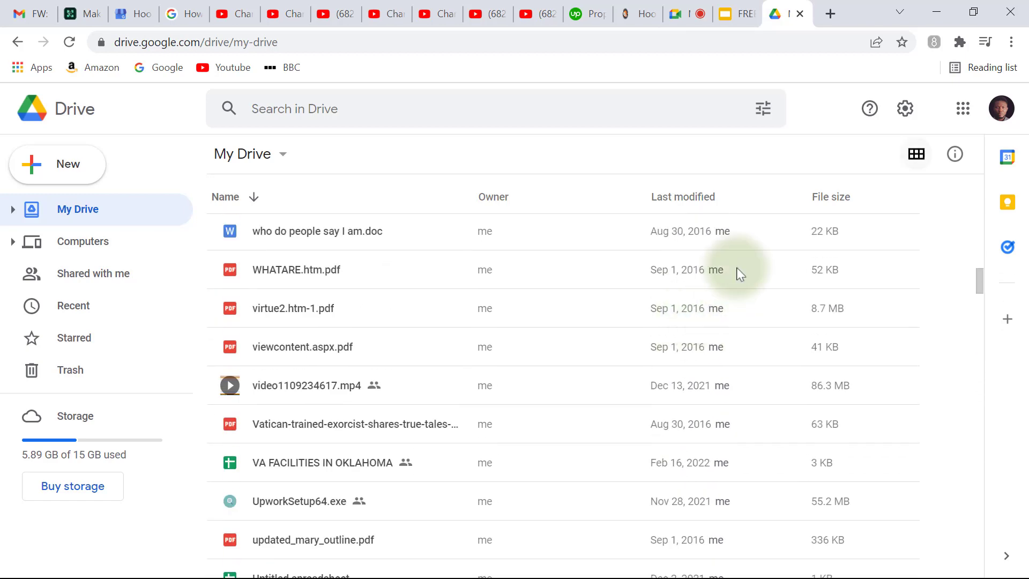
# - Open the Drive settings and review the General options from storage and shortcut replacement to offline access, density and suggestions
pyautogui.click(905, 108)
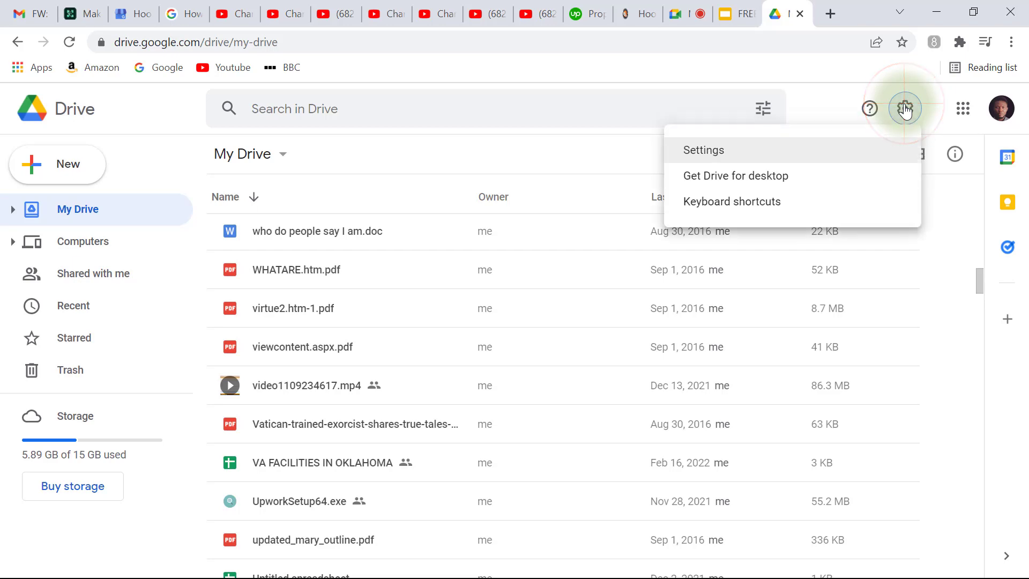
pyautogui.click(705, 153)
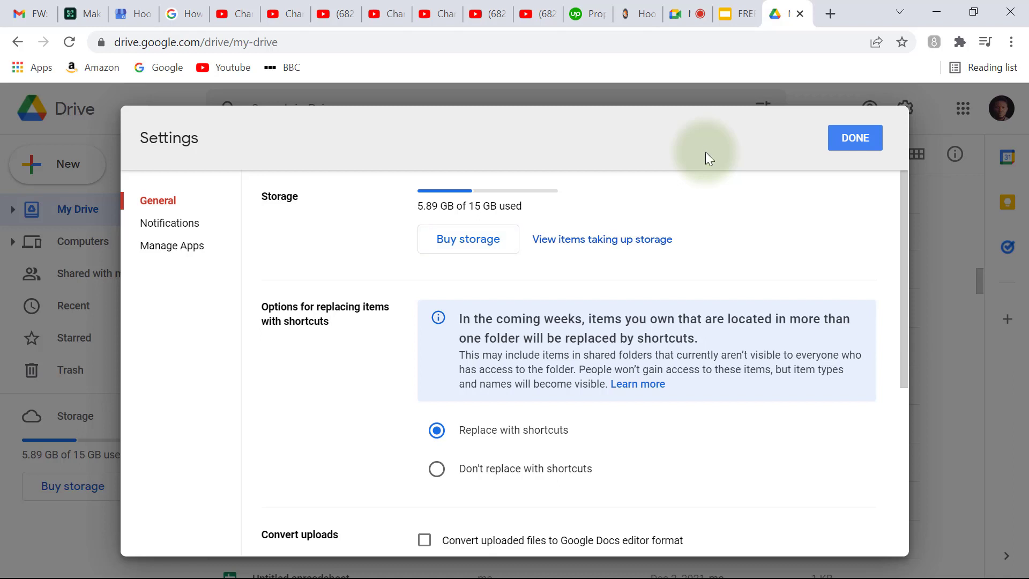
pyautogui.scroll(-2, 706, 152)
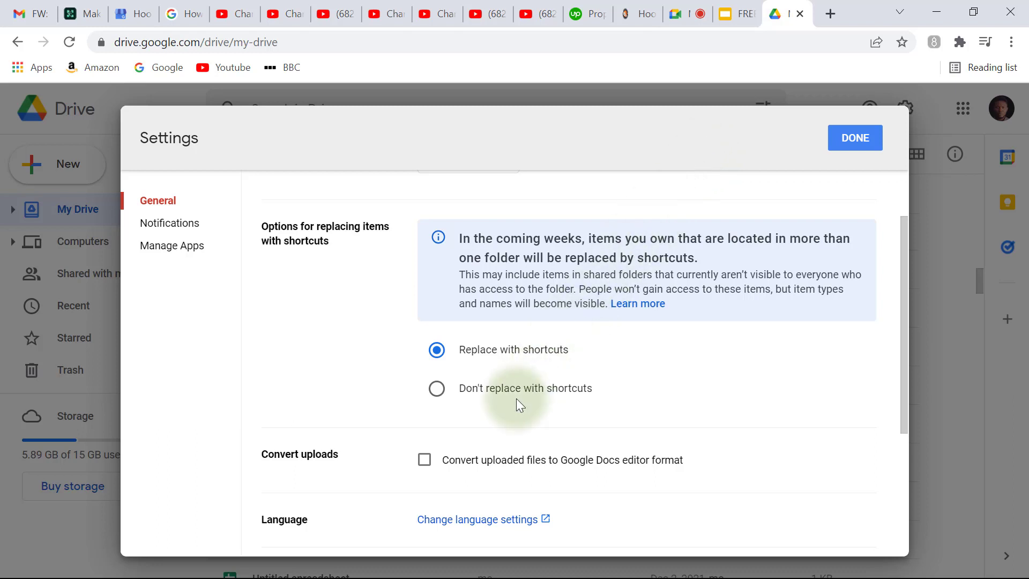
pyautogui.scroll(-4, 516, 399)
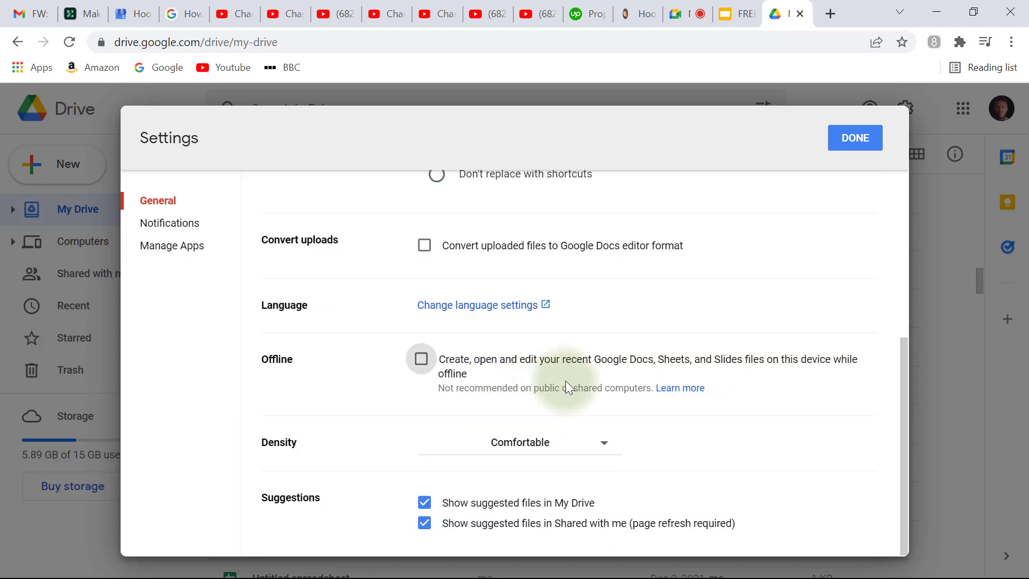
pyautogui.scroll(5, 567, 386)
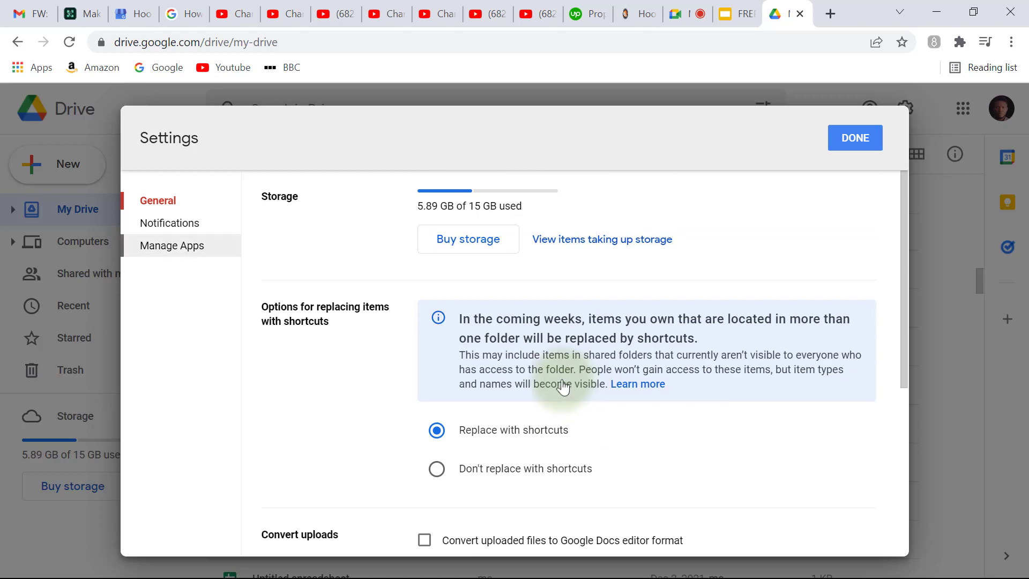
# - Review the browser and email notification settings and the apps connected to Drive, and close the settings
pyautogui.click(149, 231)
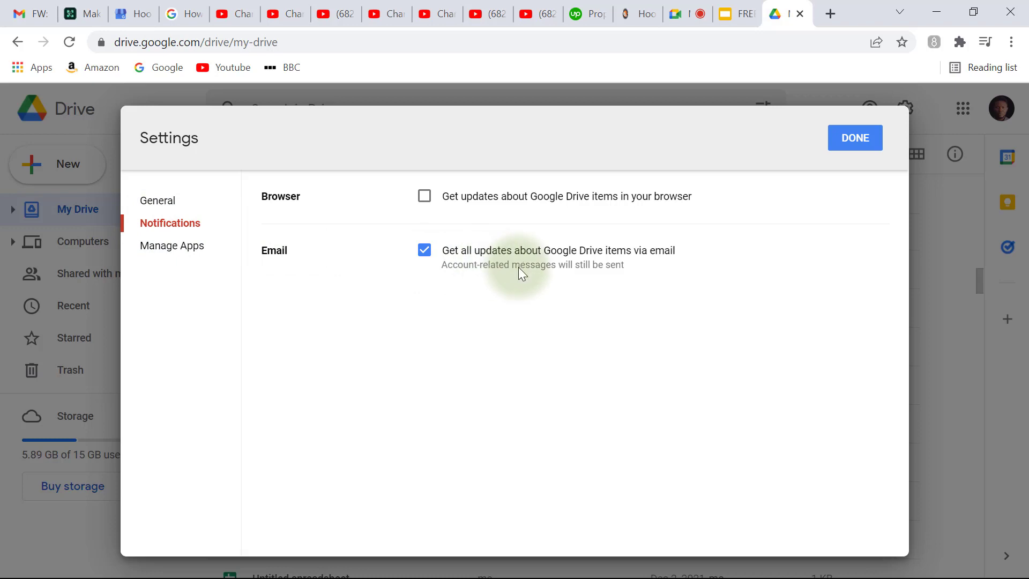
pyautogui.click(162, 247)
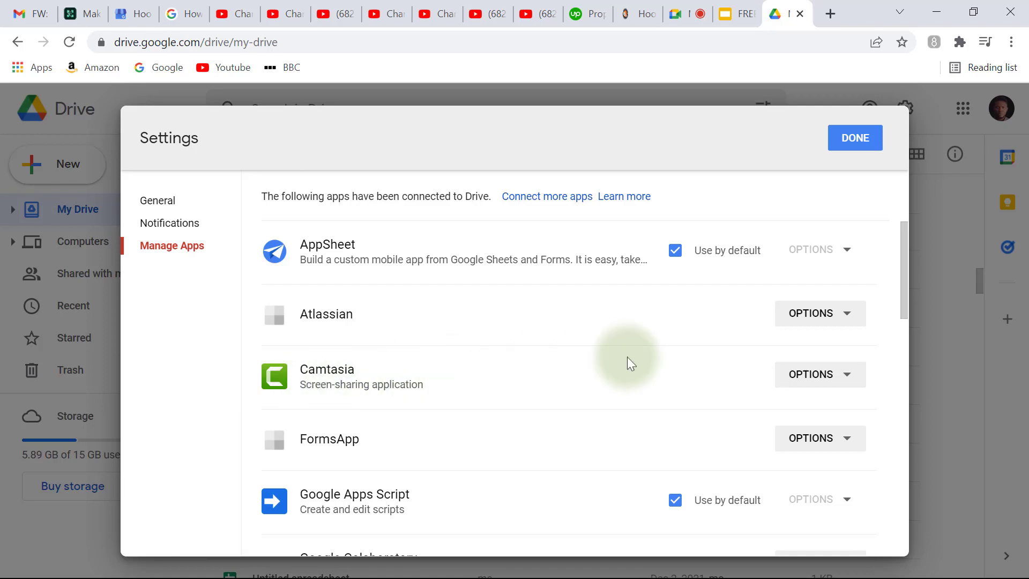
pyautogui.scroll(-8, 733, 349)
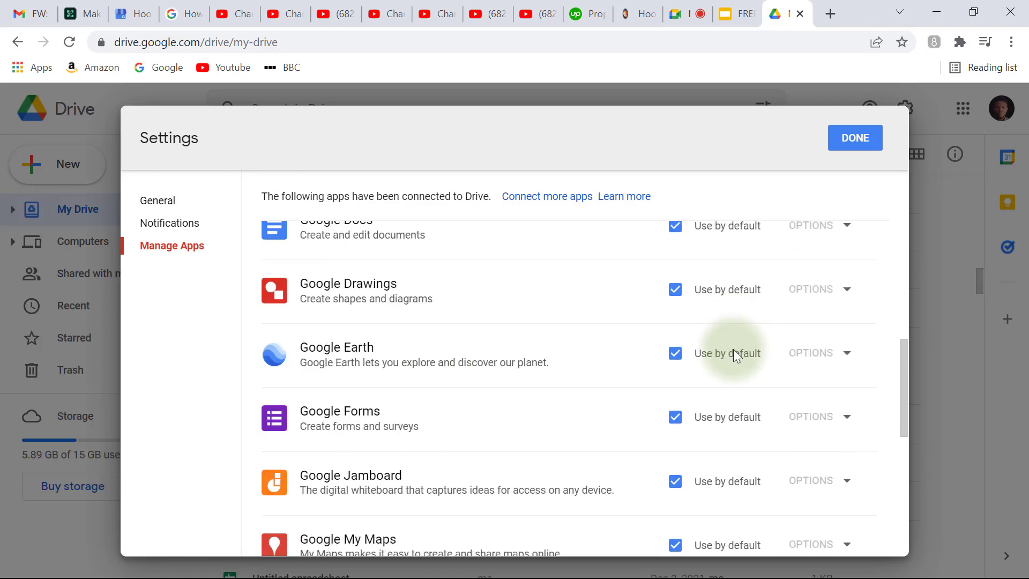
pyautogui.scroll(-5, 733, 349)
pyautogui.scroll(-2, 693, 352)
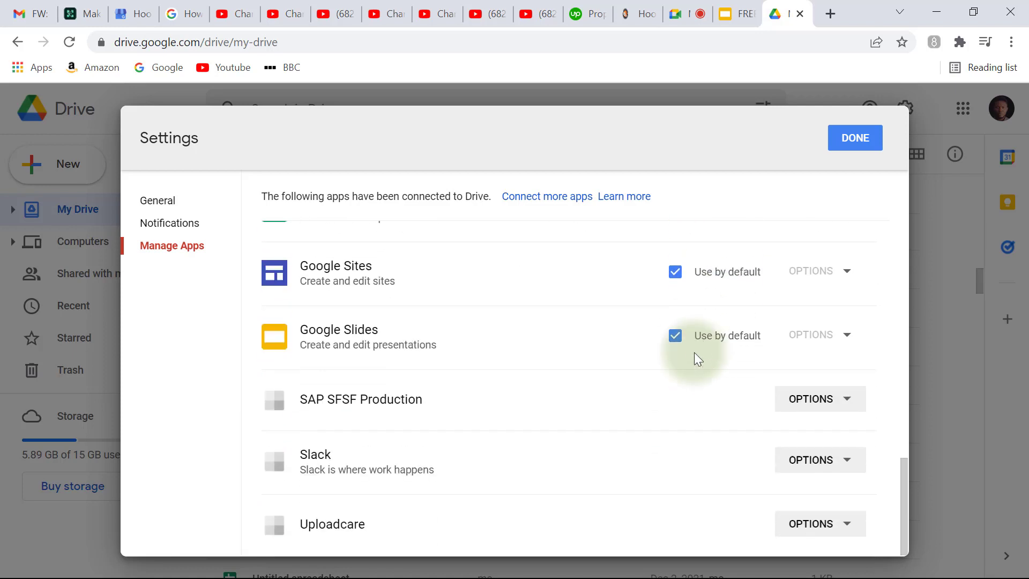
pyautogui.scroll(15, 693, 352)
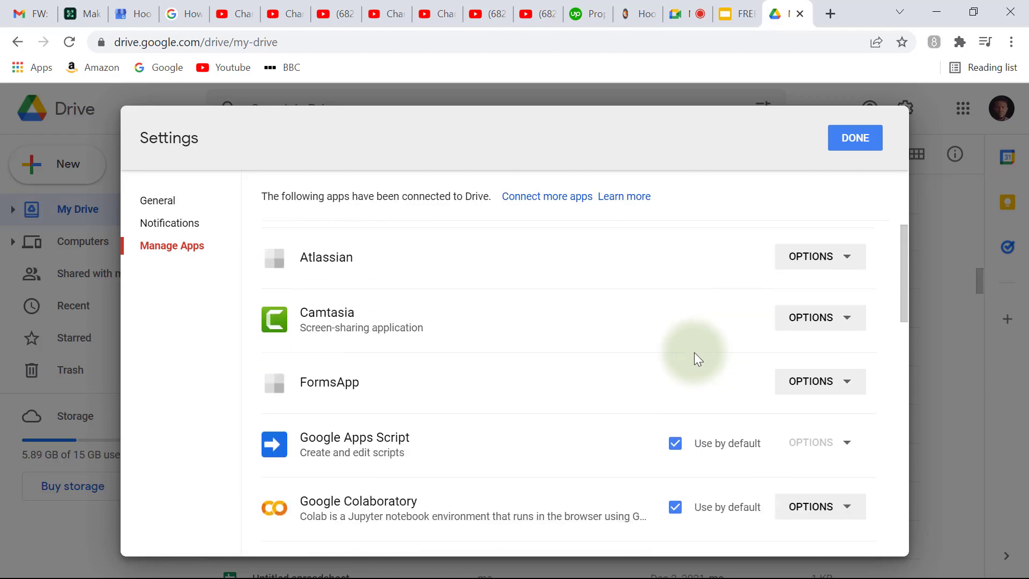
pyautogui.click(852, 139)
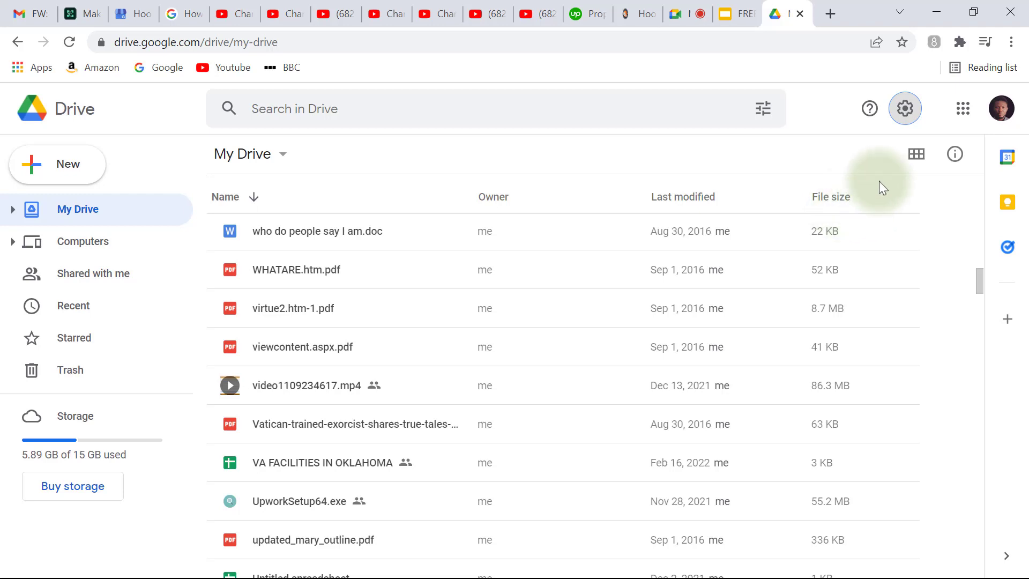
# - Switch My Drive to the grid layout and look through its folders and files
pyautogui.click(916, 157)
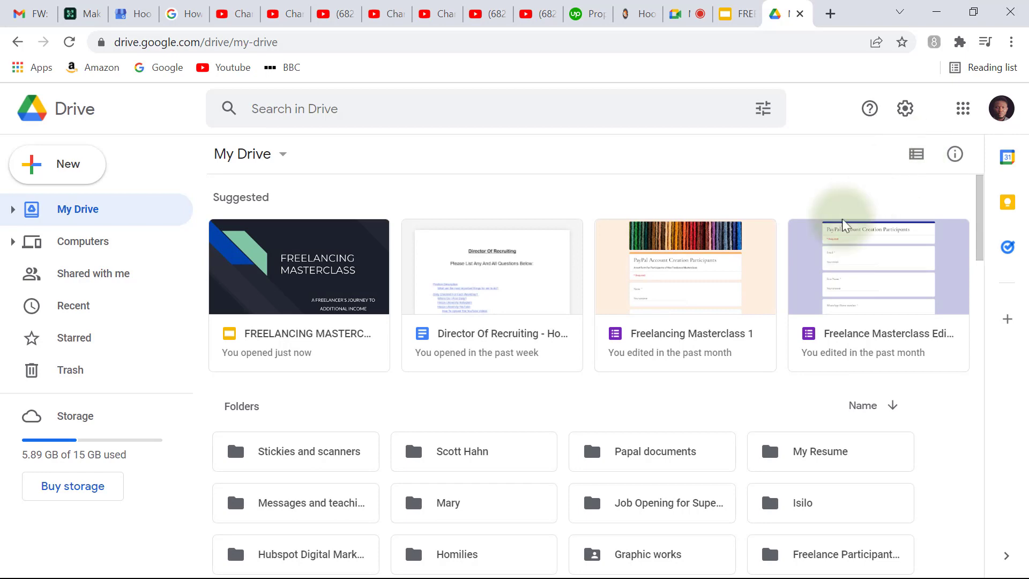
pyautogui.scroll(-5, 646, 397)
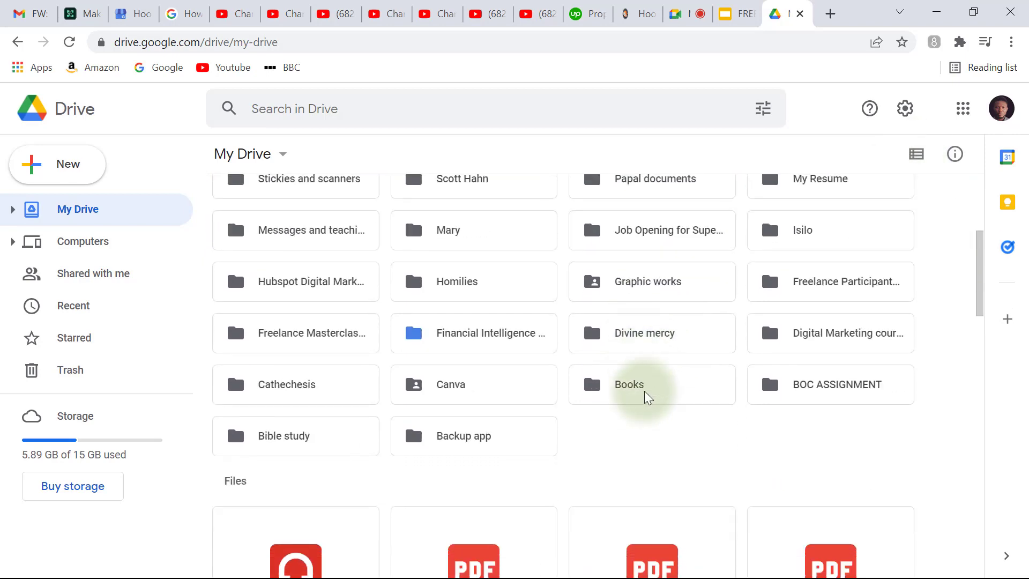
pyautogui.scroll(-15, 646, 397)
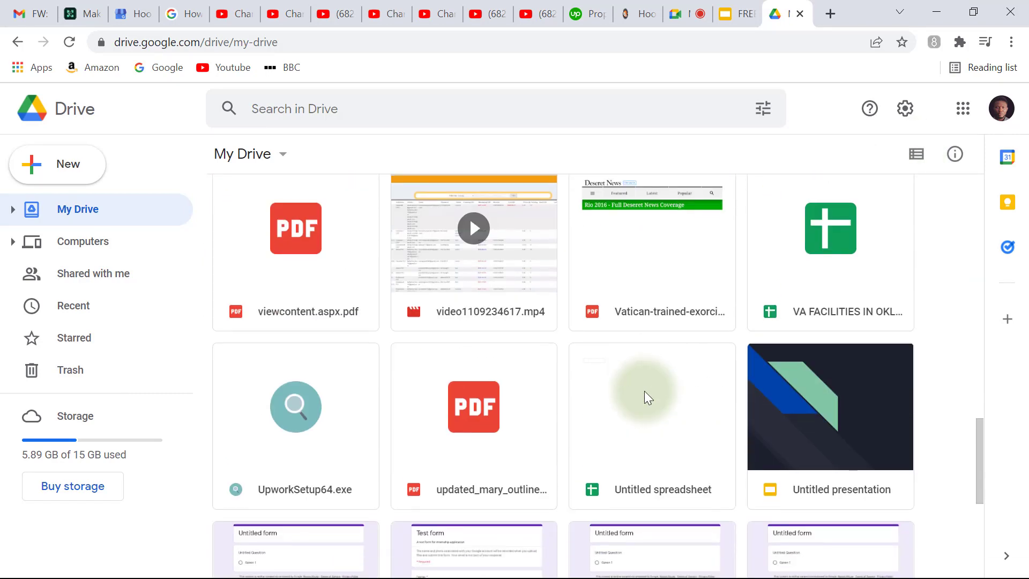
# - Look through the remaining files at the end of My Drive and return to the folders at its start
pyautogui.scroll(-5, 645, 397)
pyautogui.scroll(20, 645, 397)
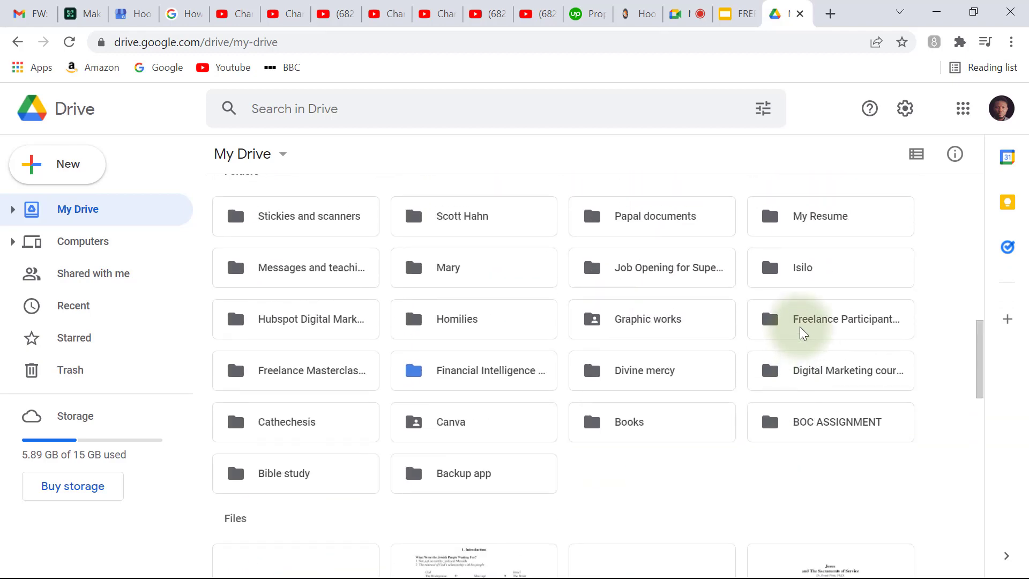
pyautogui.scroll(5, 804, 332)
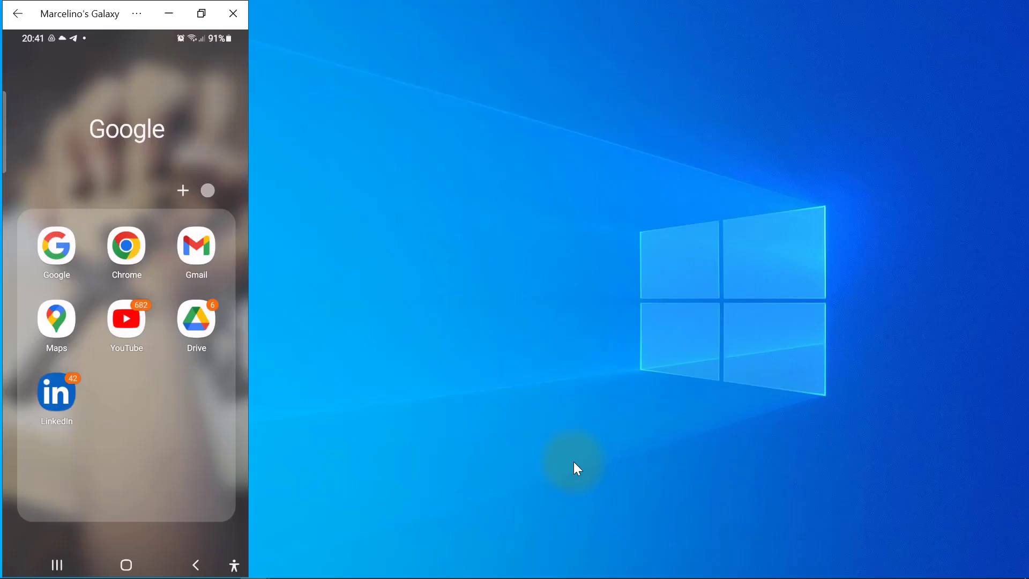
# - Open the Drive app on the mirrored phone and look through its Home, Starred, Shared and Files sections
pyautogui.click(194, 325)
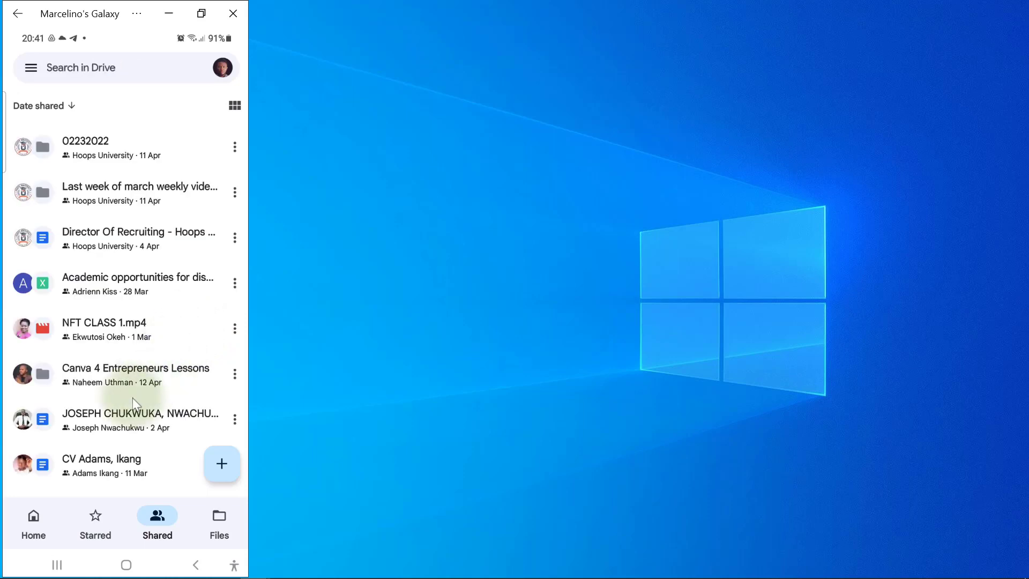
pyautogui.click(32, 518)
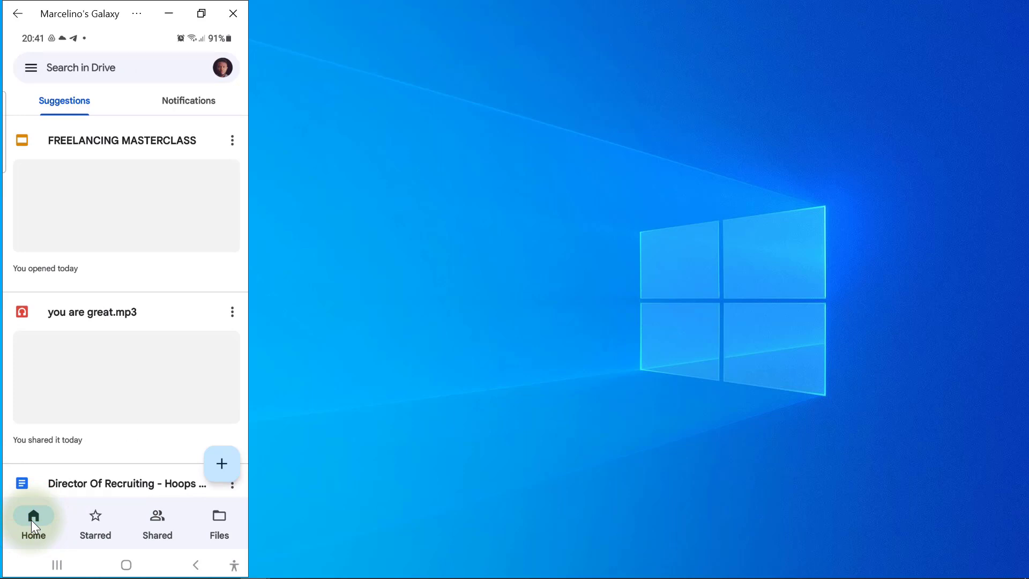
pyautogui.click(95, 523)
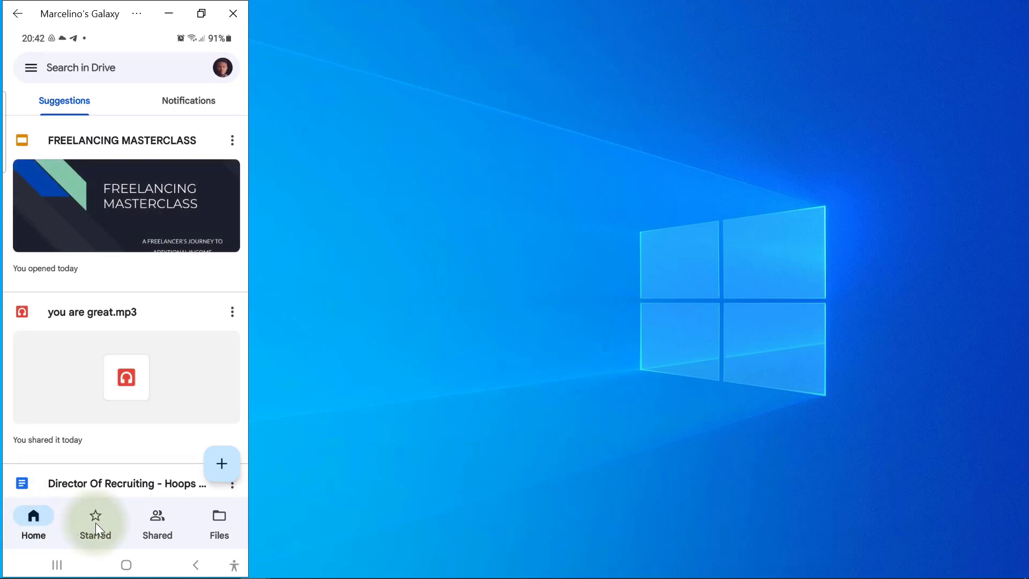
pyautogui.click(96, 523)
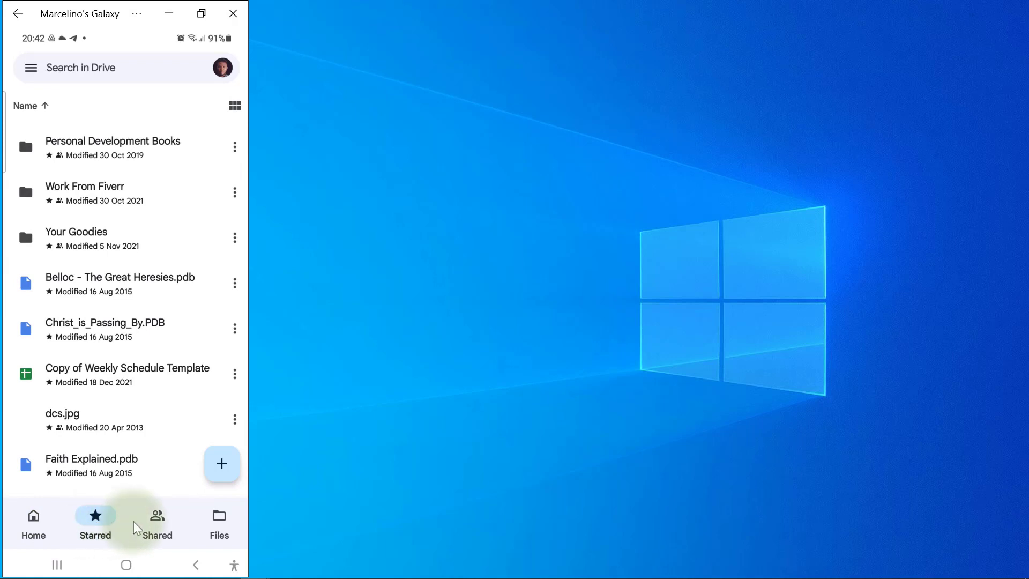
pyautogui.click(161, 521)
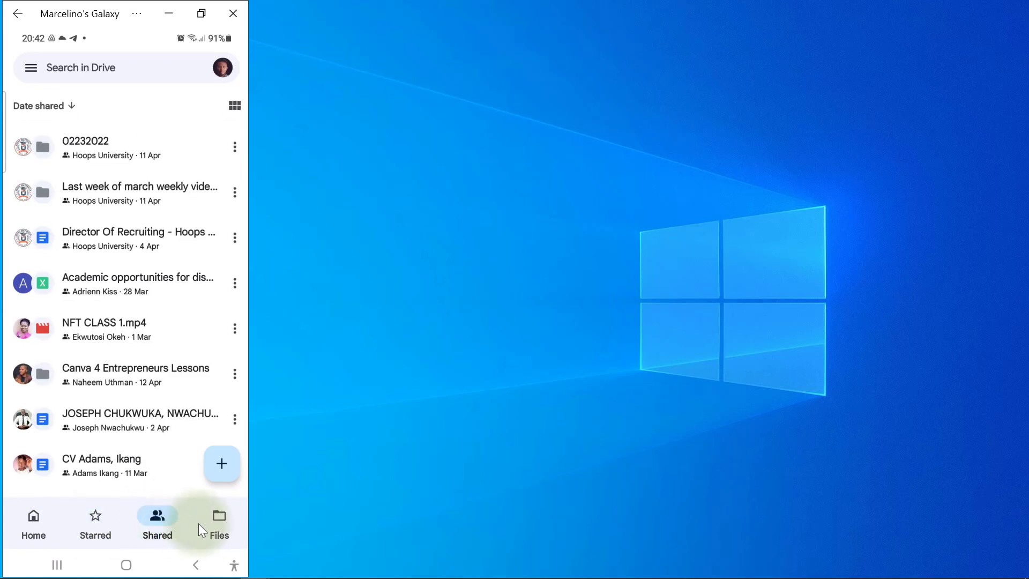
pyautogui.click(220, 528)
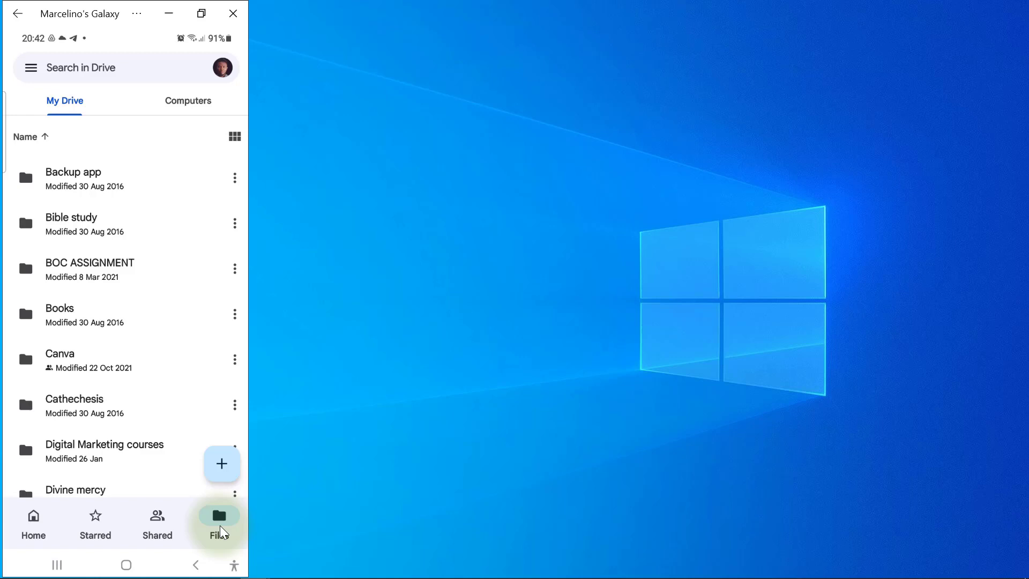
# - Review the mobile app's Create new options, from Folder and Scan to Google Slides, and open the Upload file picker
pyautogui.click(218, 465)
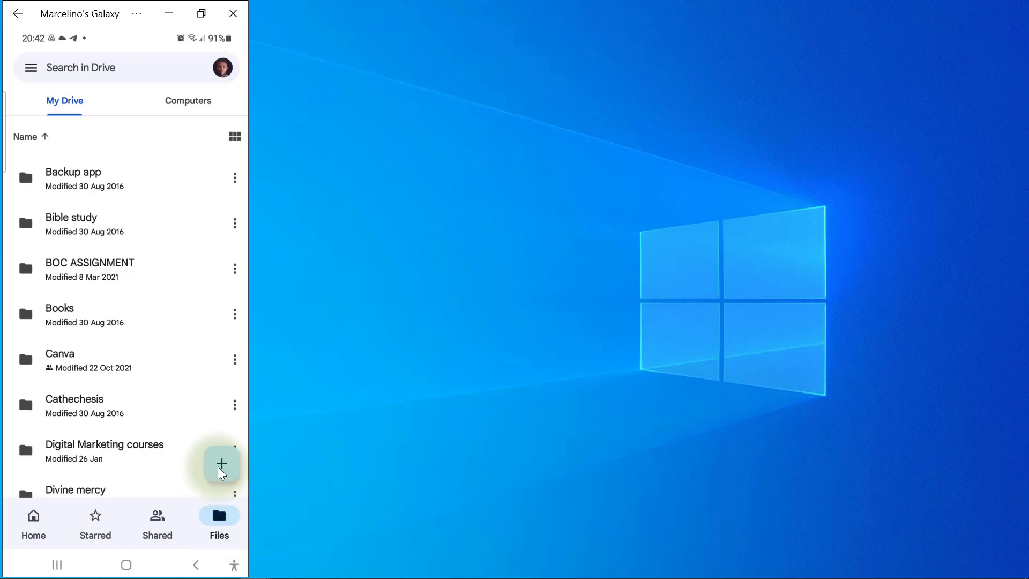
pyautogui.click(221, 472)
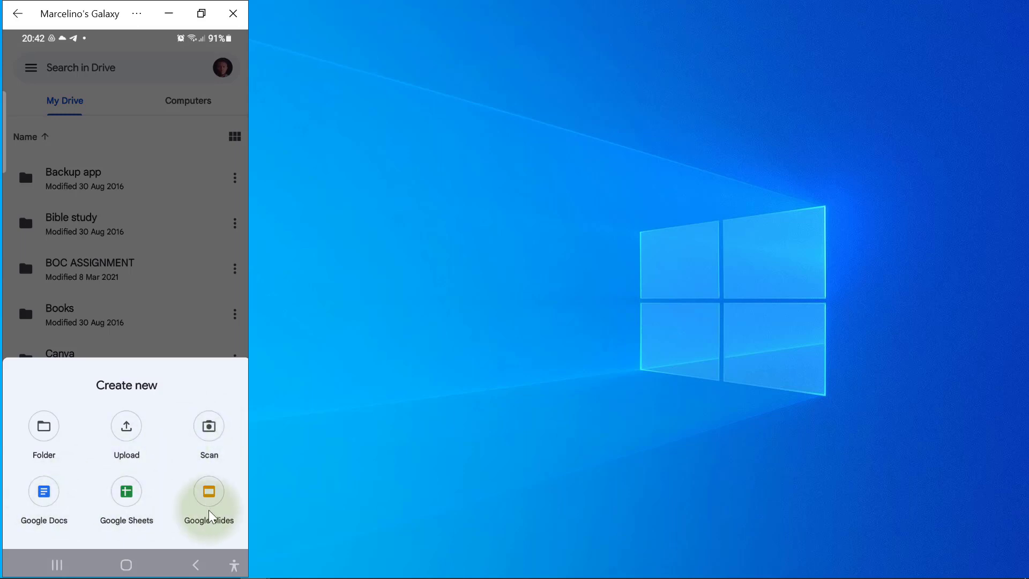
pyautogui.click(127, 428)
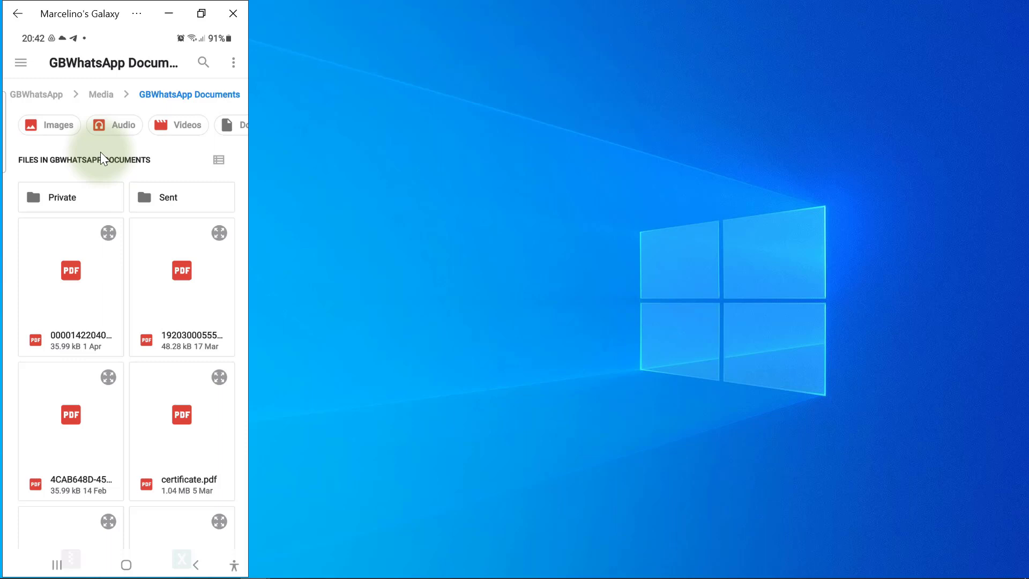
# - Browse the upload sources through My Files to the phone's internal storage, and return to My Drive without choosing a file
pyautogui.click(22, 62)
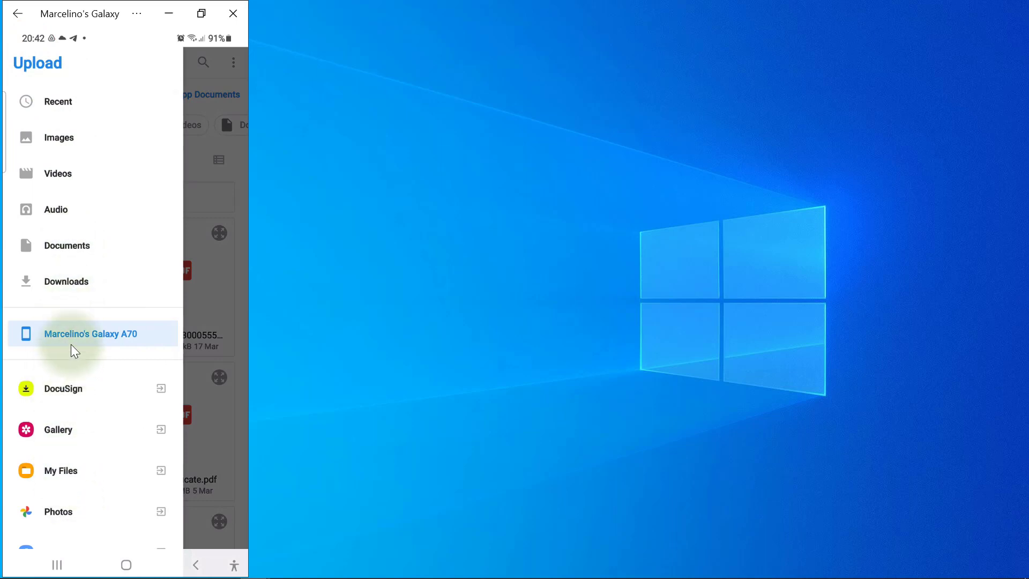
pyautogui.moveTo(71, 344); pyautogui.dragTo(75, 323)
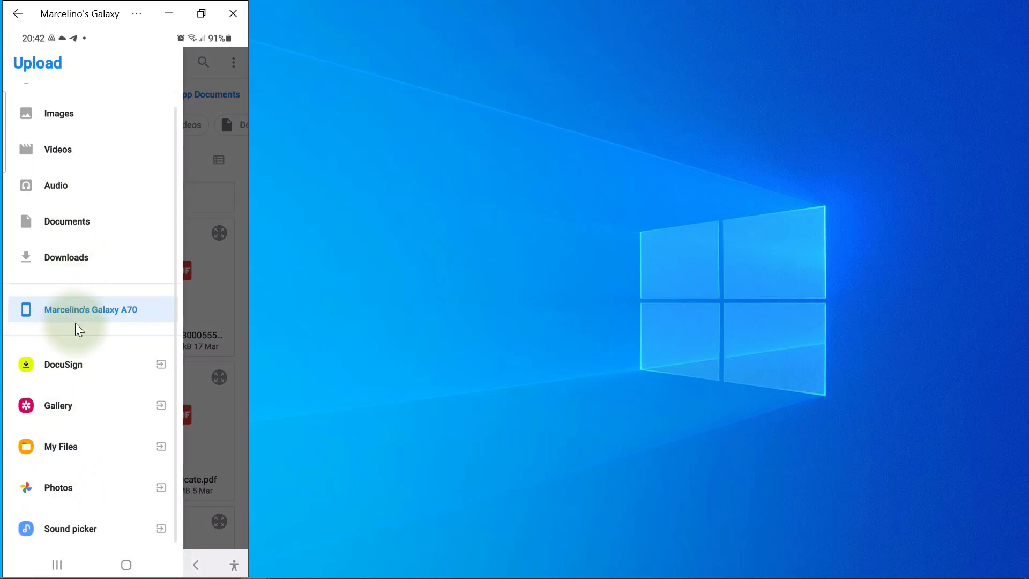
pyautogui.click(67, 448)
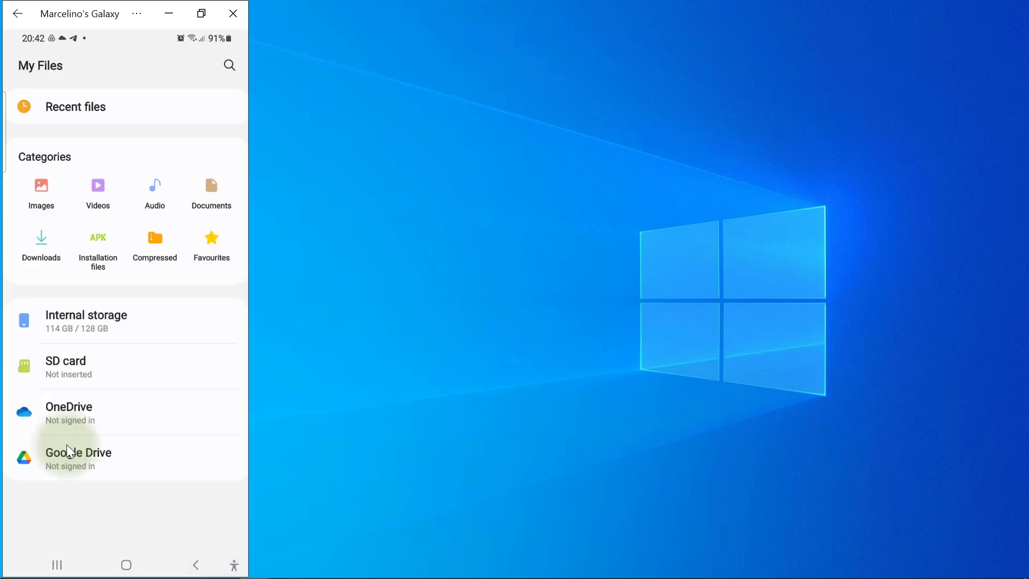
pyautogui.click(98, 320)
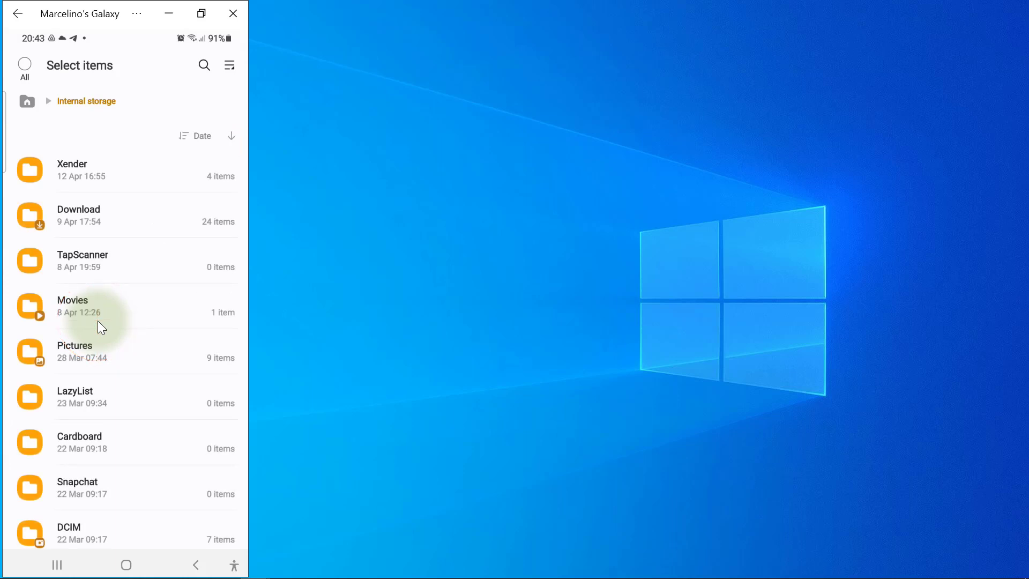
pyautogui.click(17, 15)
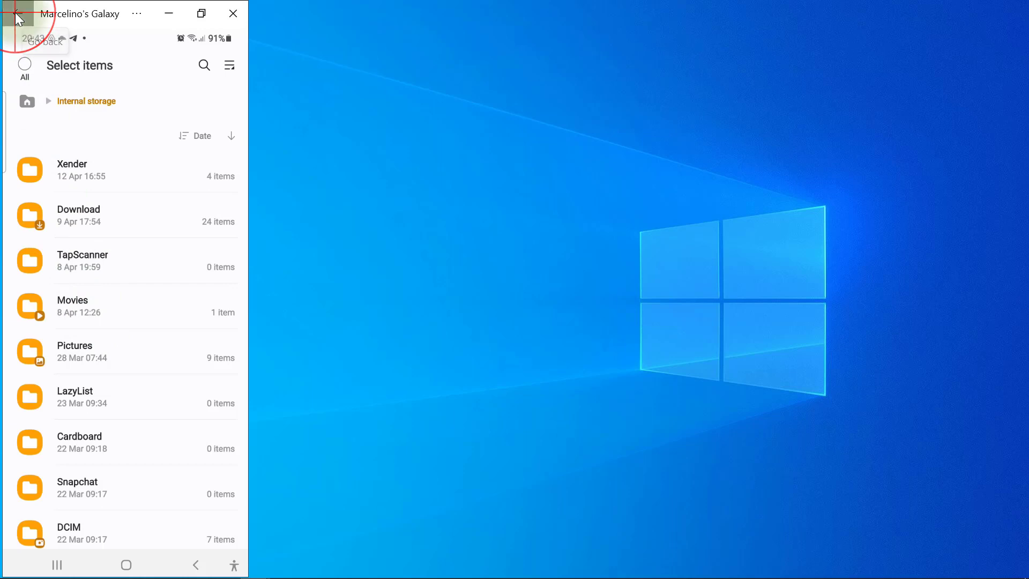
pyautogui.click(18, 15)
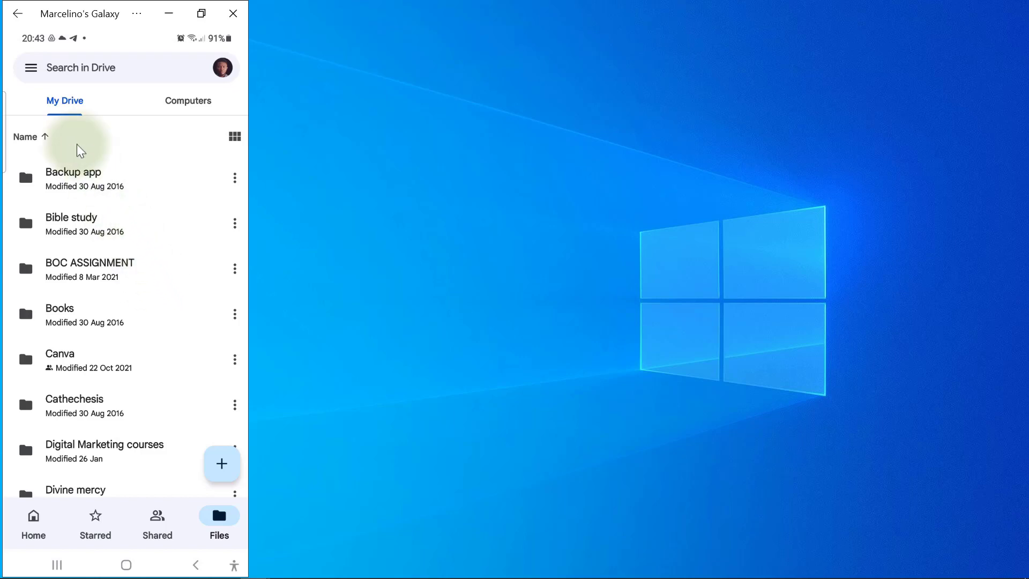
# - Review the mobile Drive settings, turn on Transfer files only over Wi-Fi, and close the settings
pyautogui.click(31, 68)
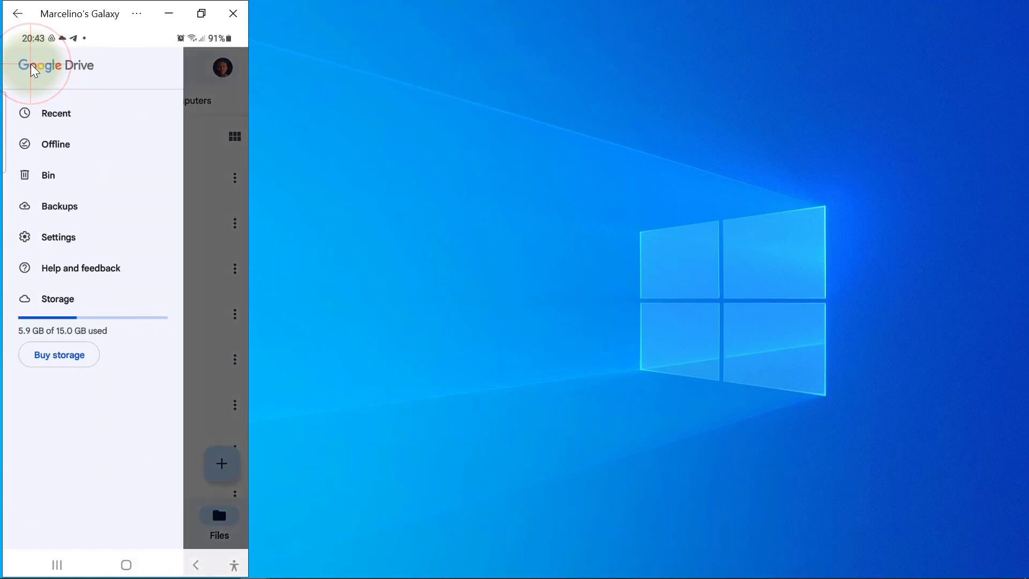
pyautogui.click(48, 235)
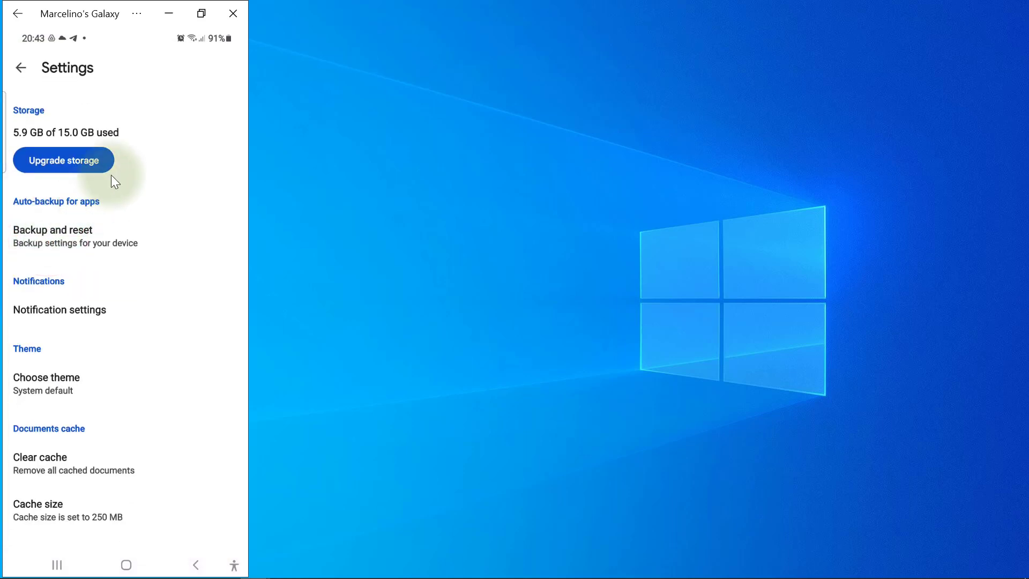
pyautogui.scroll(-2, 111, 175)
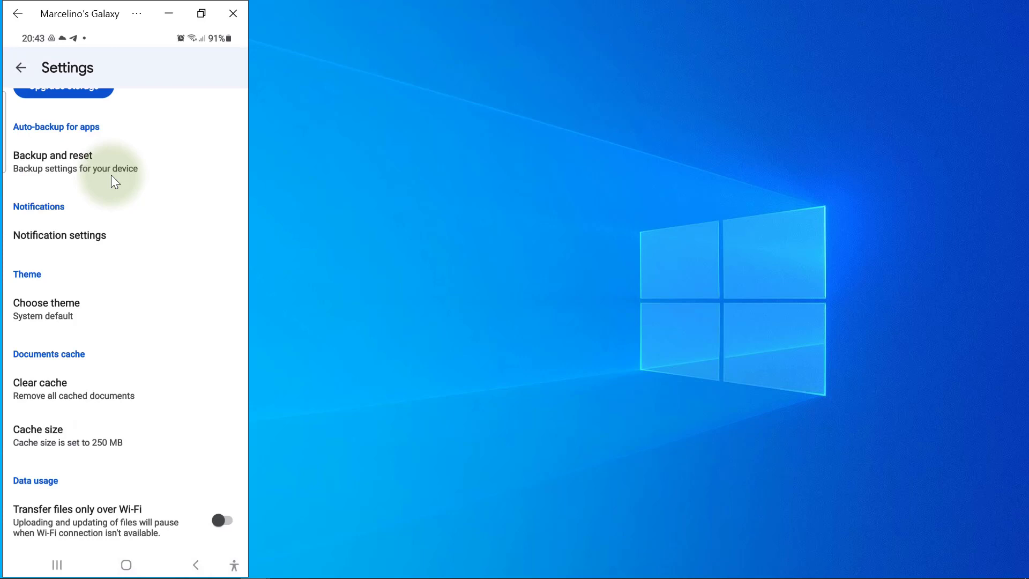
pyautogui.click(54, 490)
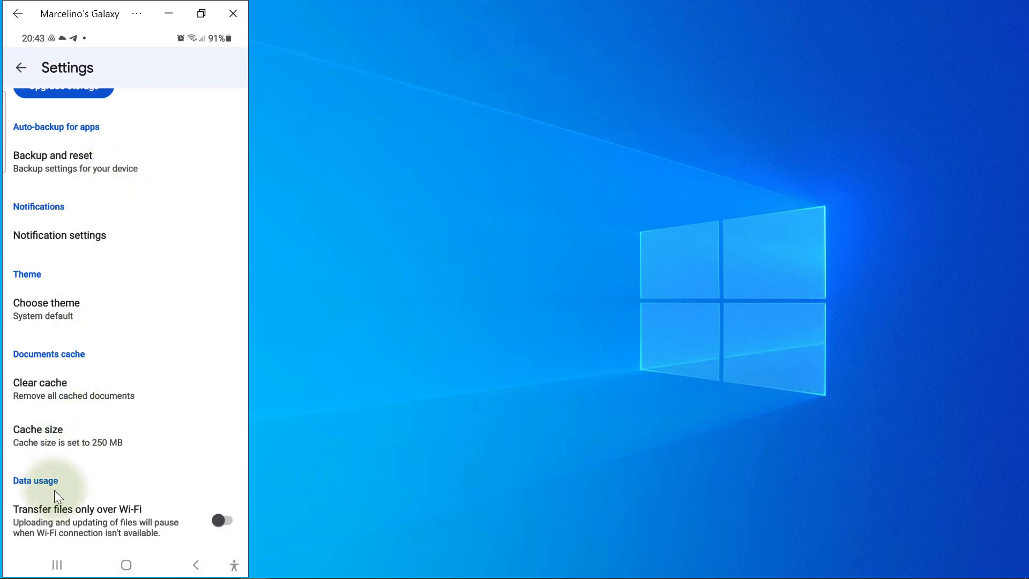
pyautogui.click(158, 516)
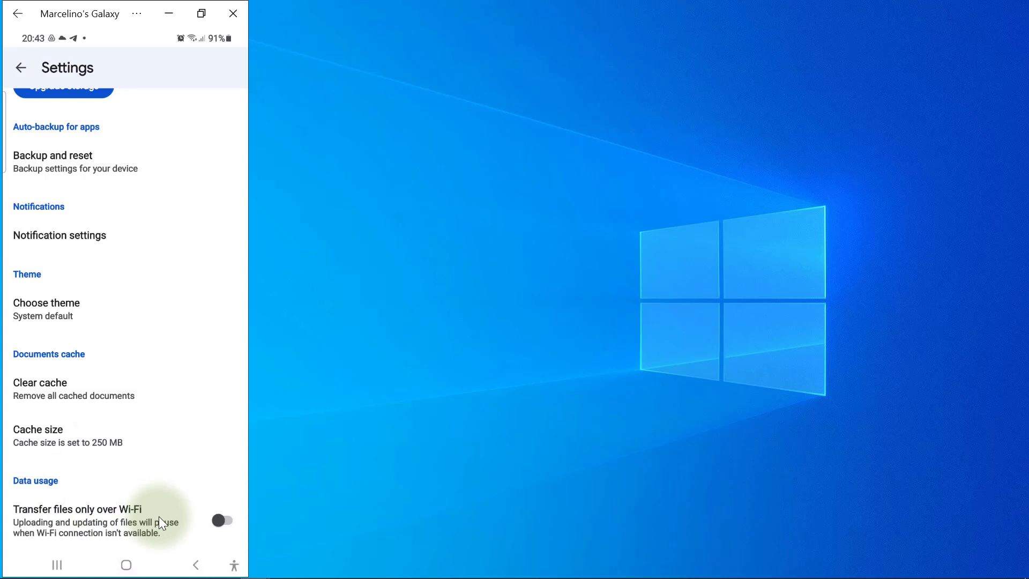
pyautogui.click(227, 525)
pyautogui.click(226, 522)
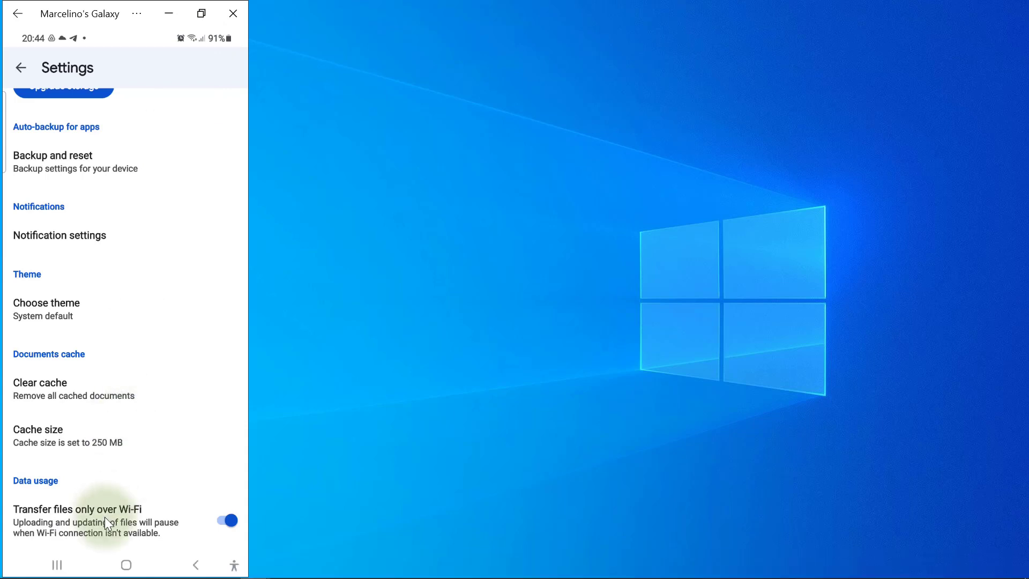
pyautogui.click(17, 73)
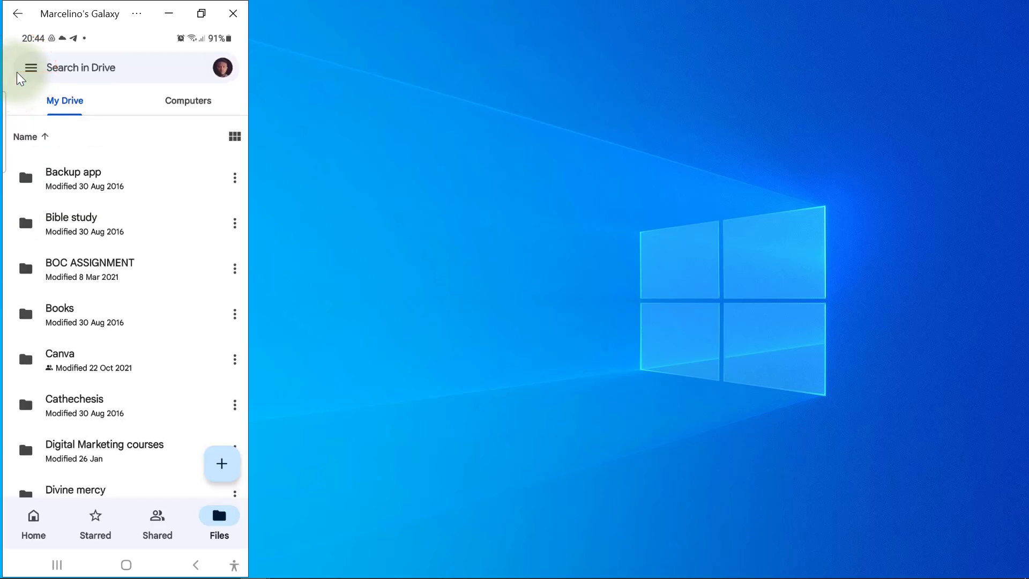
# - Upload the first PDF in the GBWhatsApp Documents folder to My Drive and cancel the upload
pyautogui.click(227, 479)
pyautogui.click(142, 438)
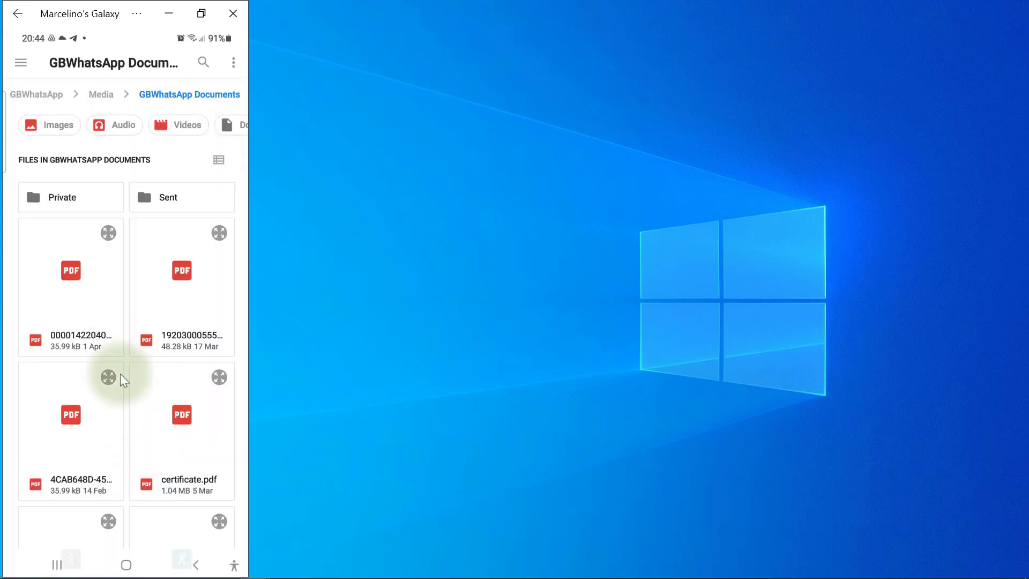
pyautogui.click(86, 275)
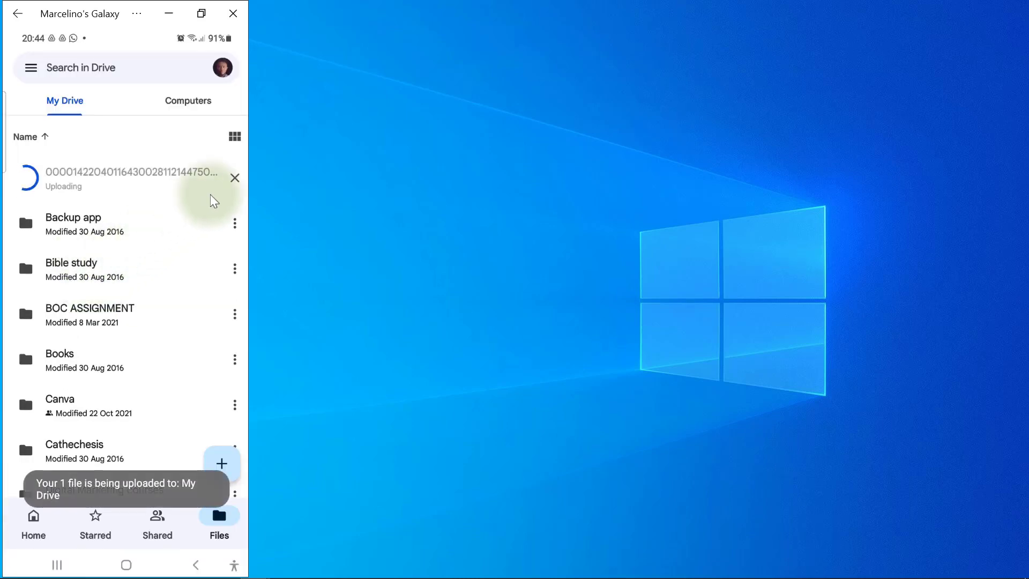
pyautogui.click(236, 178)
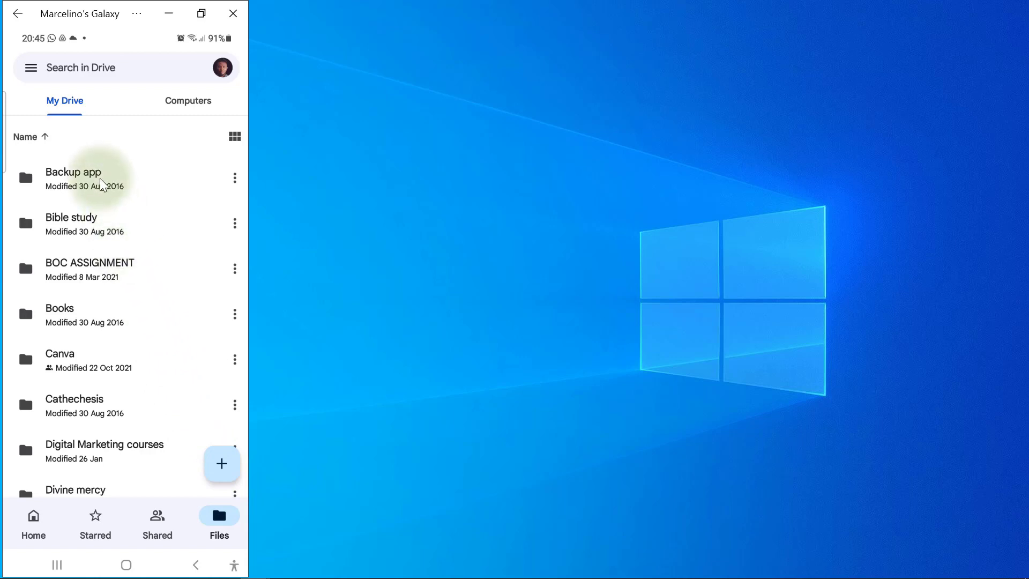
# - Turn off Transfer files only over Wi-Fi in the mobile Drive settings, accept the data usage warning, and return to My Drive
pyautogui.click(31, 68)
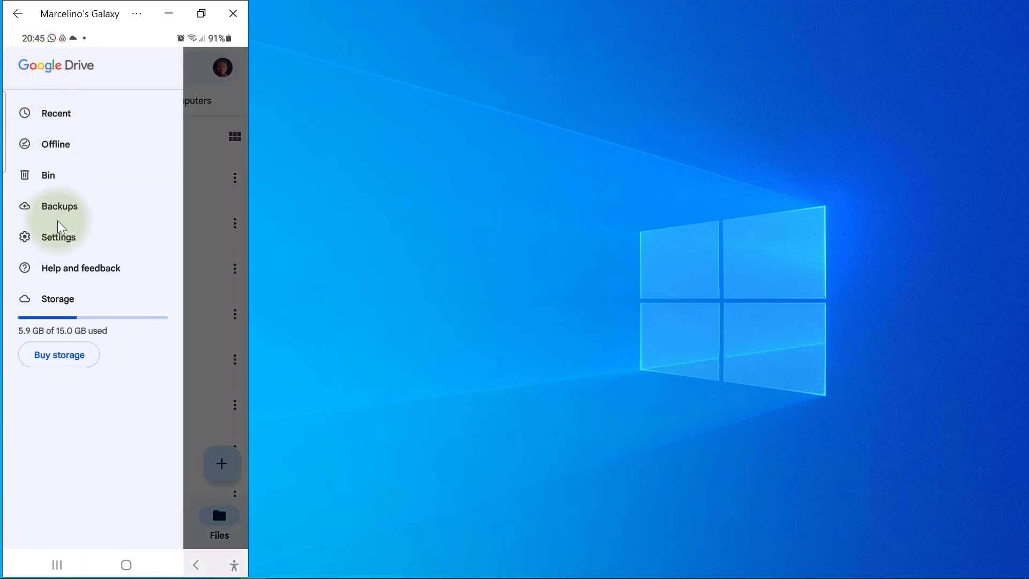
pyautogui.click(60, 238)
pyautogui.scroll(-2, 69, 244)
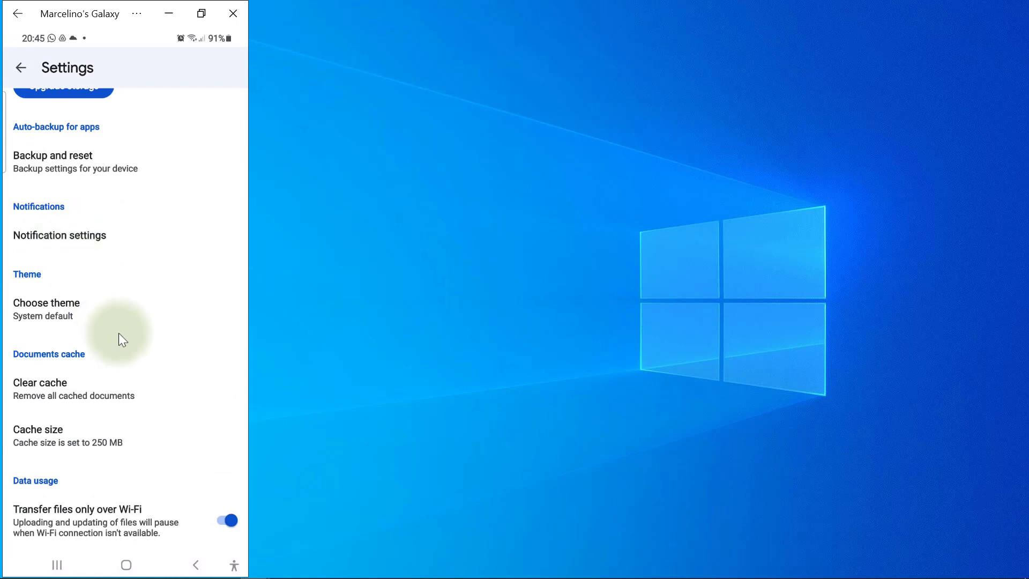
pyautogui.click(224, 520)
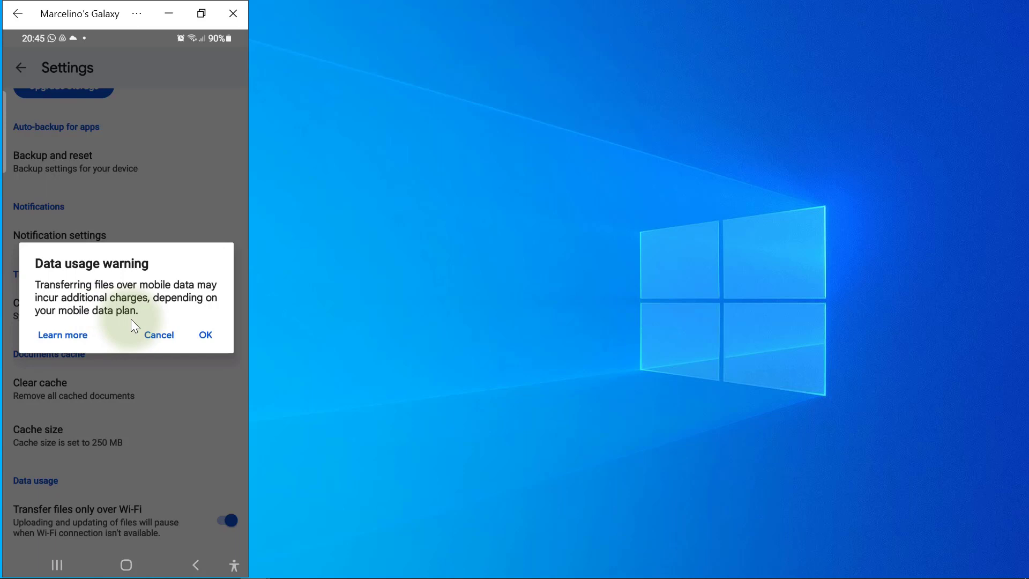
pyautogui.click(203, 338)
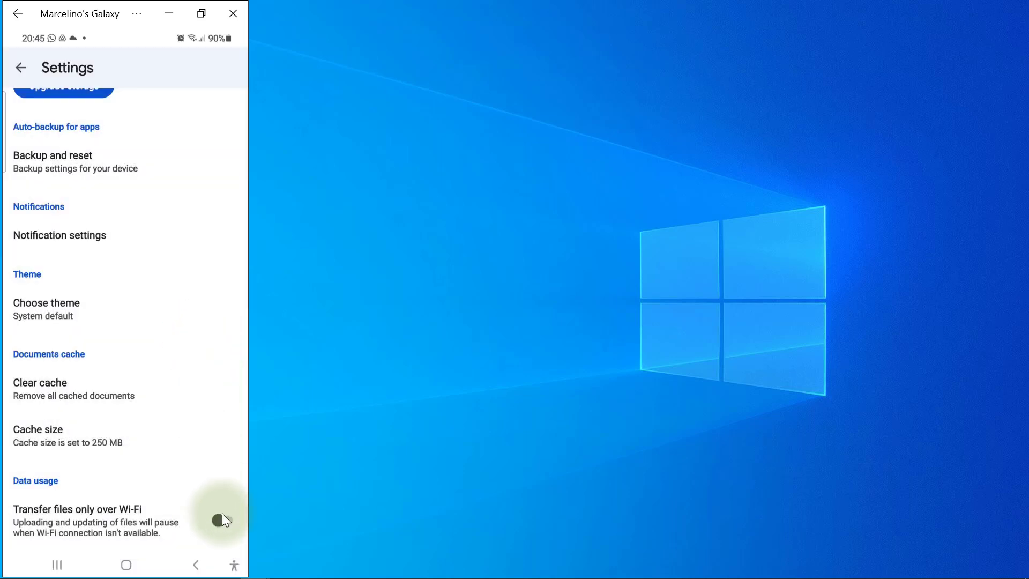
pyautogui.click(21, 65)
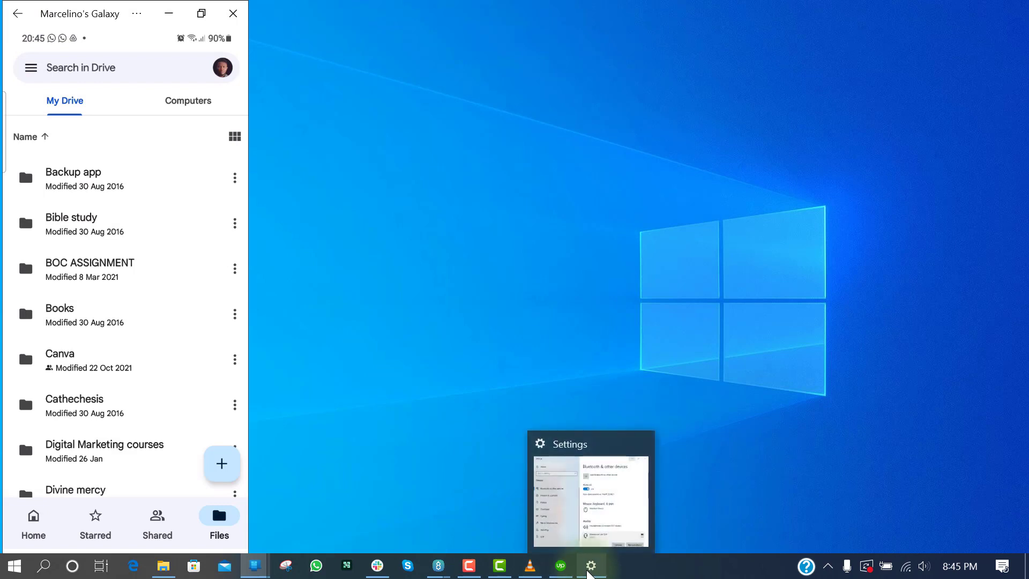
# - Switch to the browser window showing Google Drive and open google.com in a new tab
pyautogui.moveTo(433, 572)
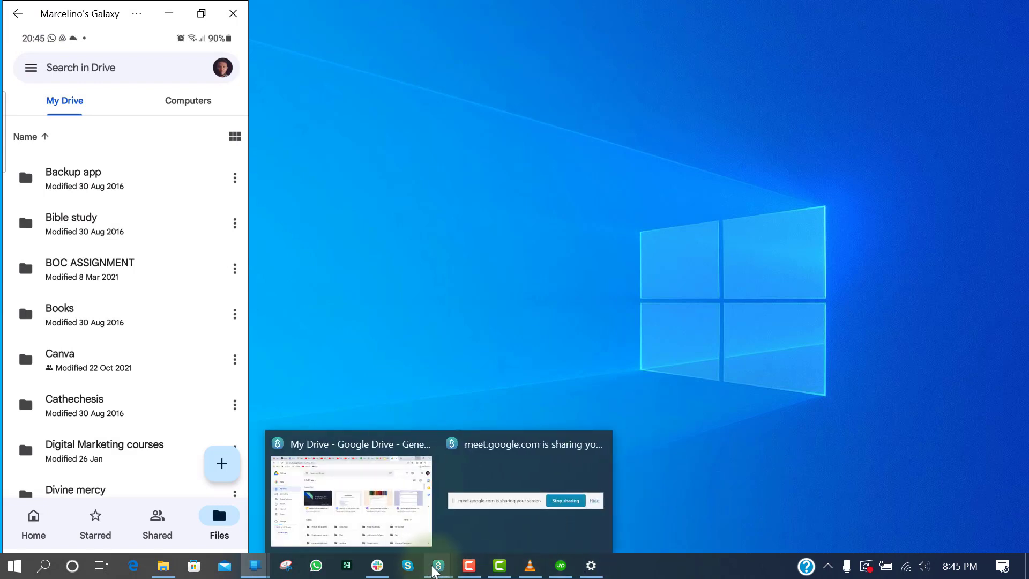
pyautogui.click(468, 569)
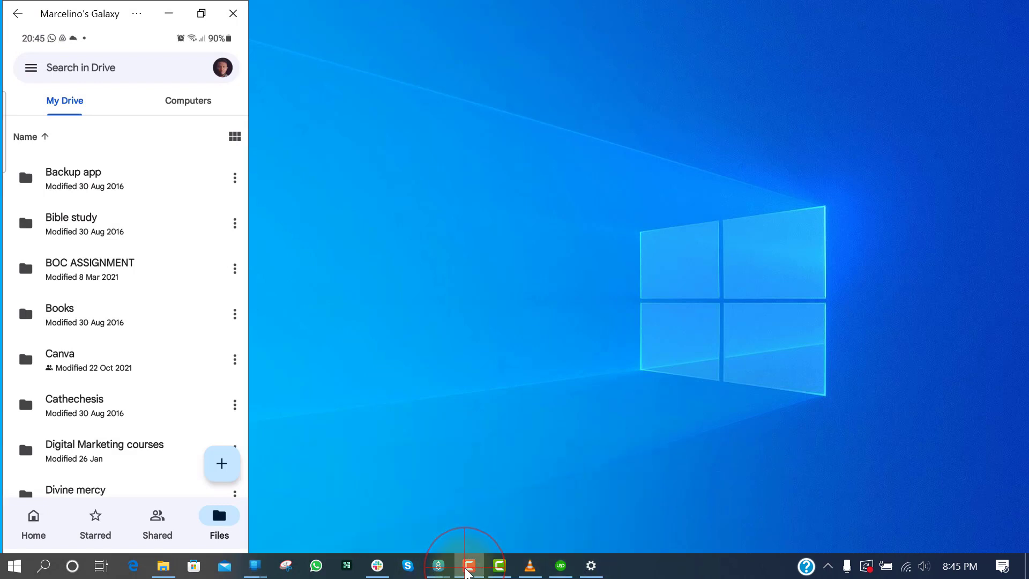
pyautogui.moveTo(439, 573)
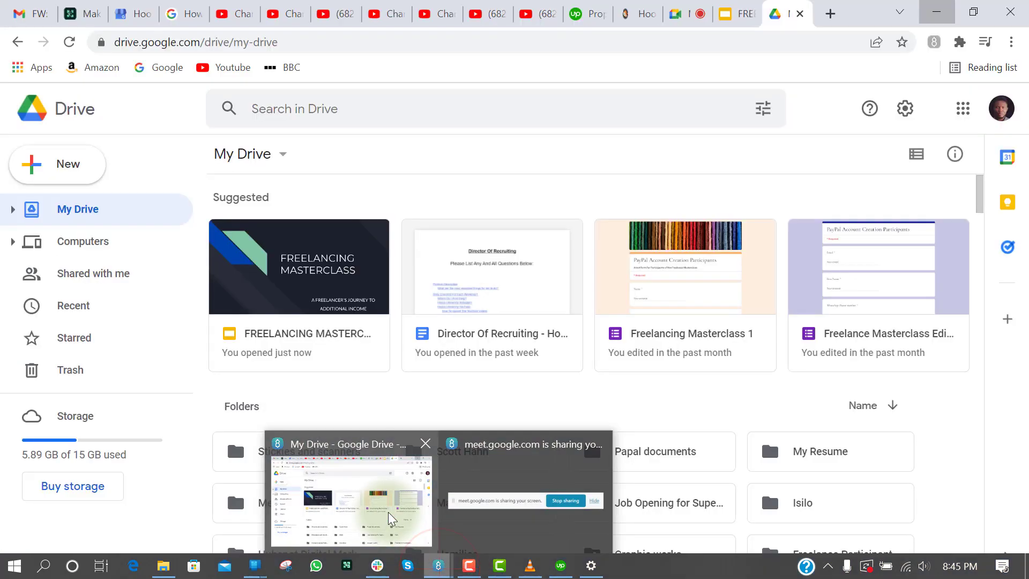
pyautogui.click(391, 542)
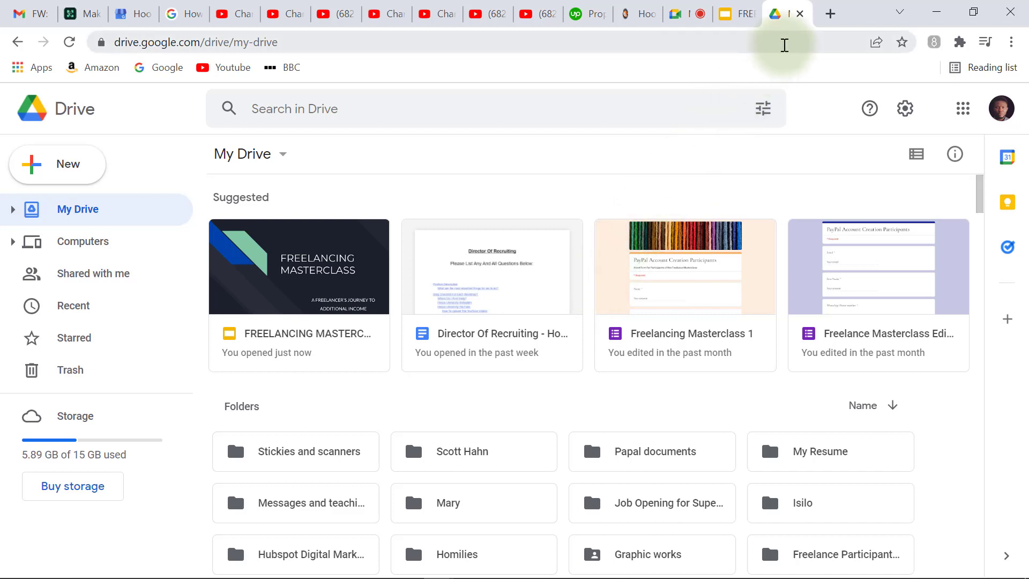
pyautogui.click(830, 13)
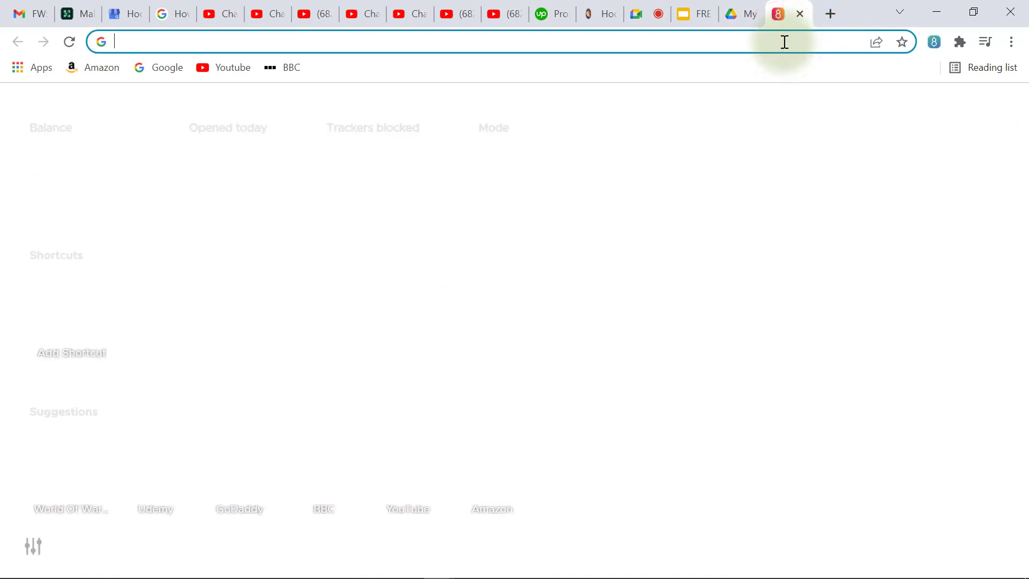
pyautogui.write('Google.com')
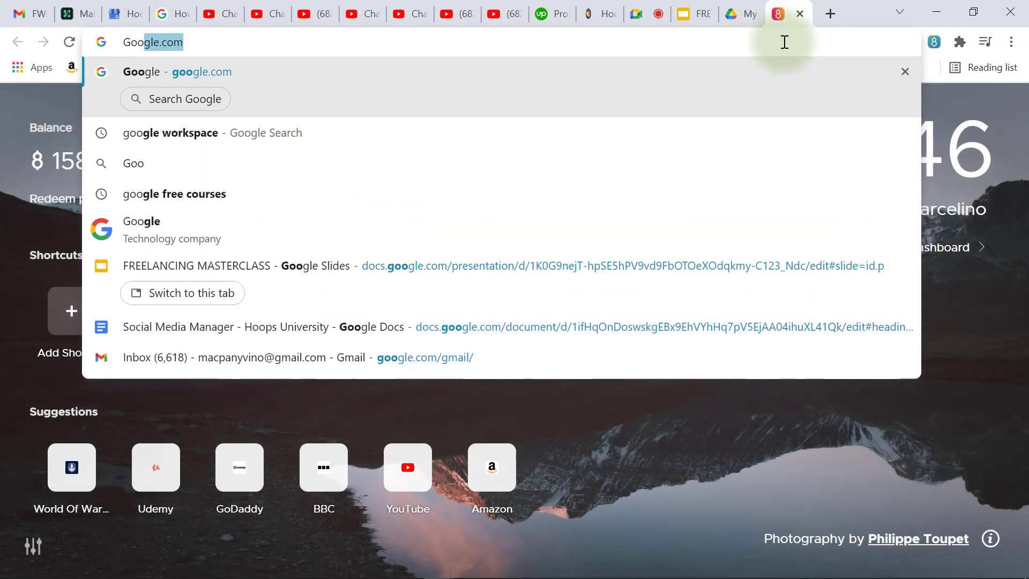
pyautogui.press('Return')
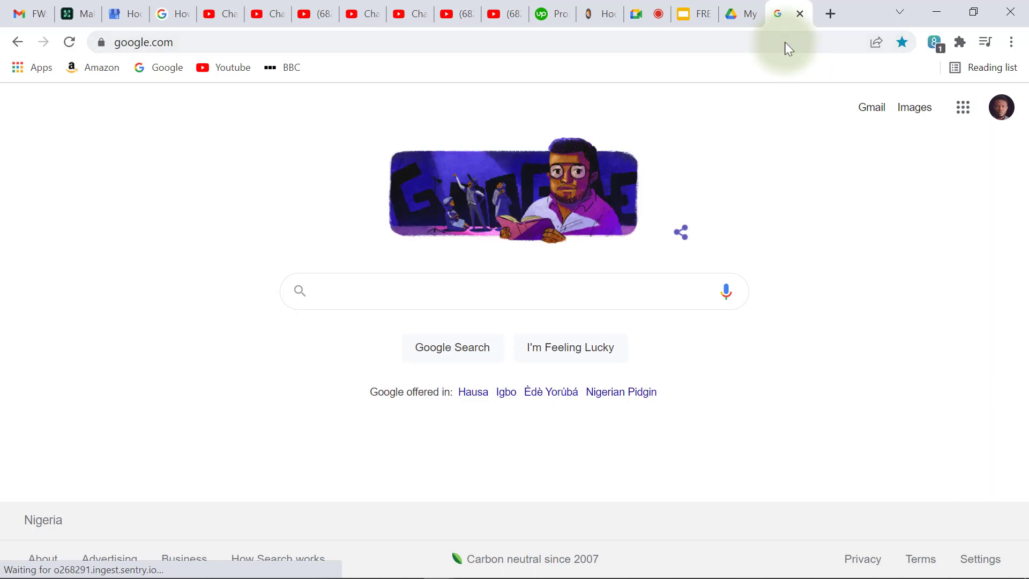
# - Browse the Google apps list on the Google homepage and open Google Docs from it
pyautogui.click(963, 113)
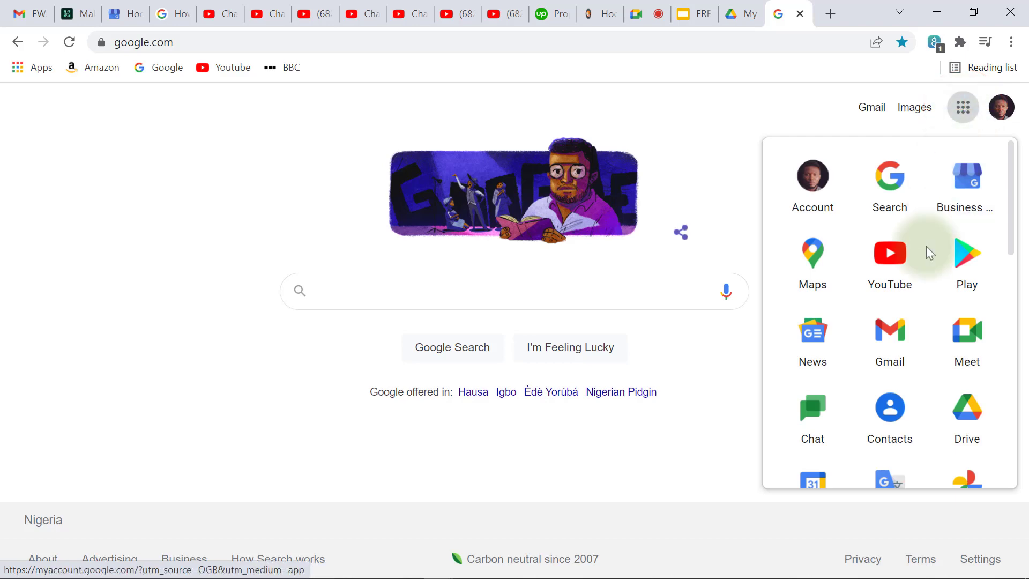
pyautogui.scroll(-1, 917, 285)
pyautogui.scroll(-1, 918, 285)
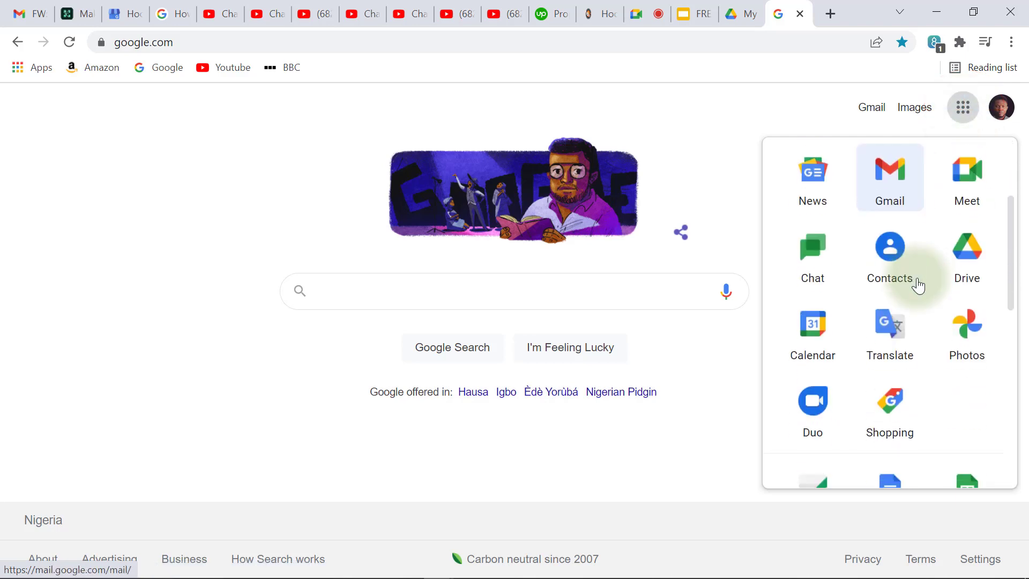
pyautogui.scroll(-4, 916, 285)
pyautogui.click(889, 168)
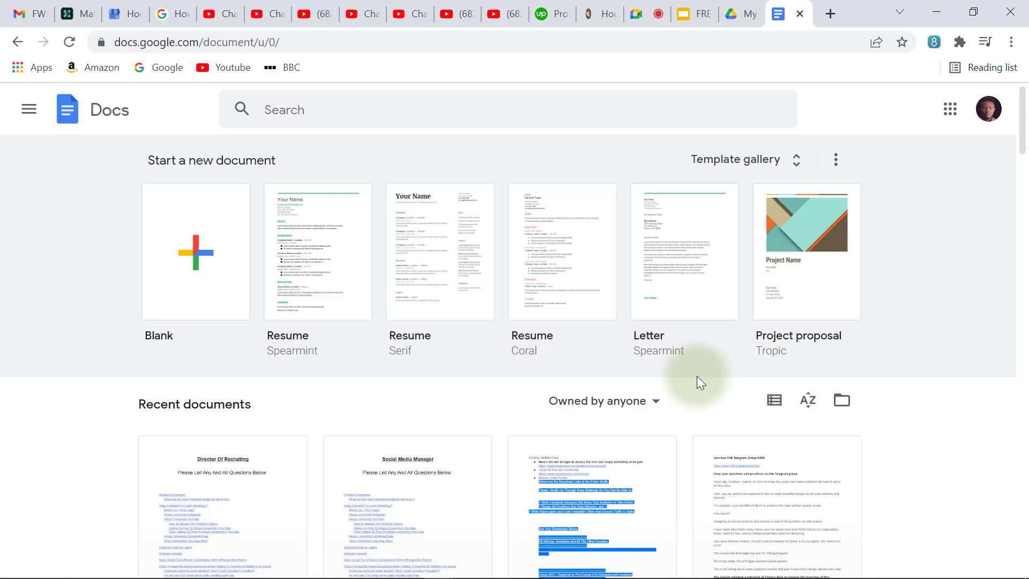
# - Examine the Blank, Resume, Letter and Project proposal options for starting a new document on the Docs home page
pyautogui.hotkey('shift', 'Tab')
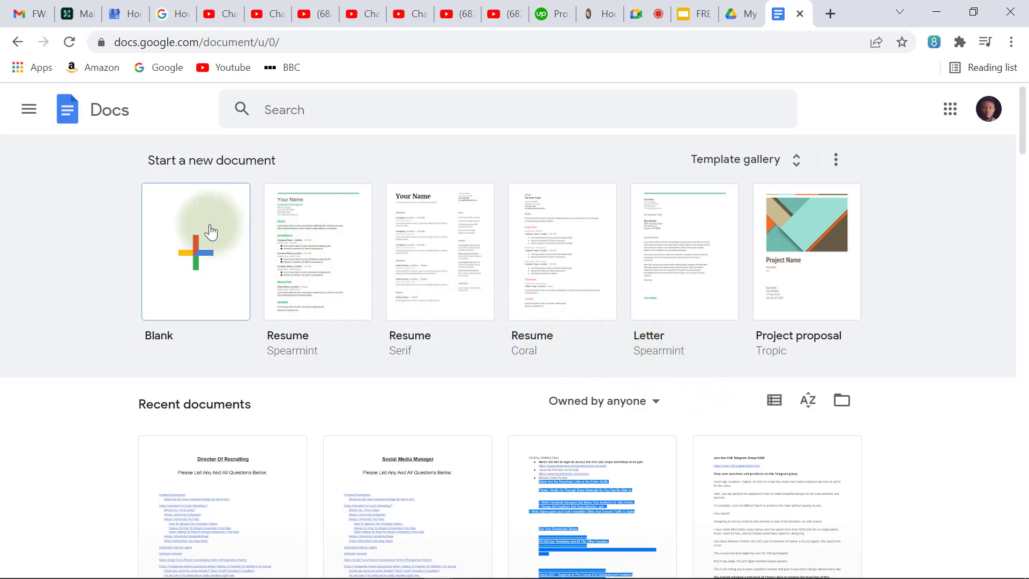
pyautogui.press('Tab')
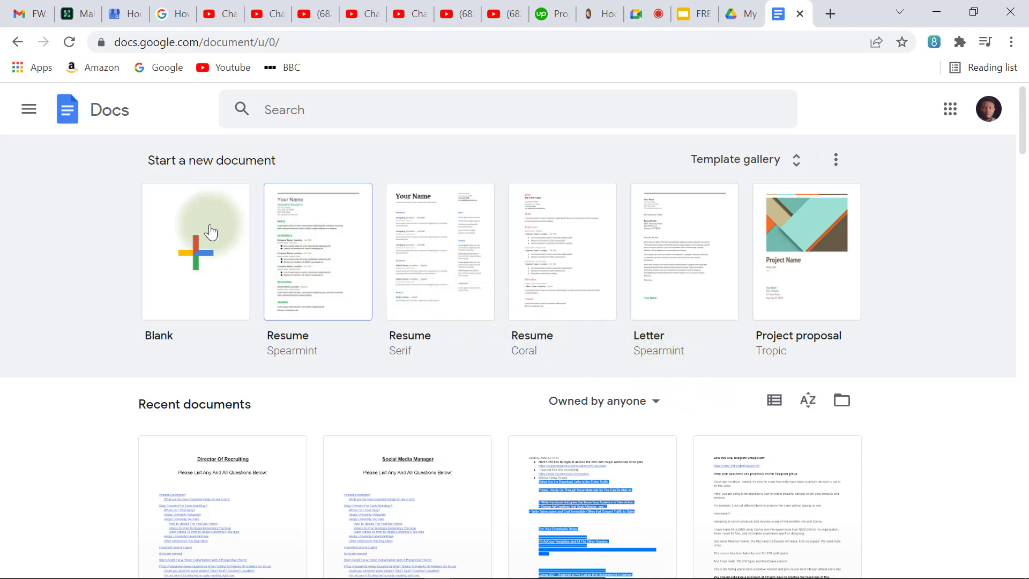
pyautogui.press('Tab')
pyautogui.press('Tab')
pyautogui.press('Tab')
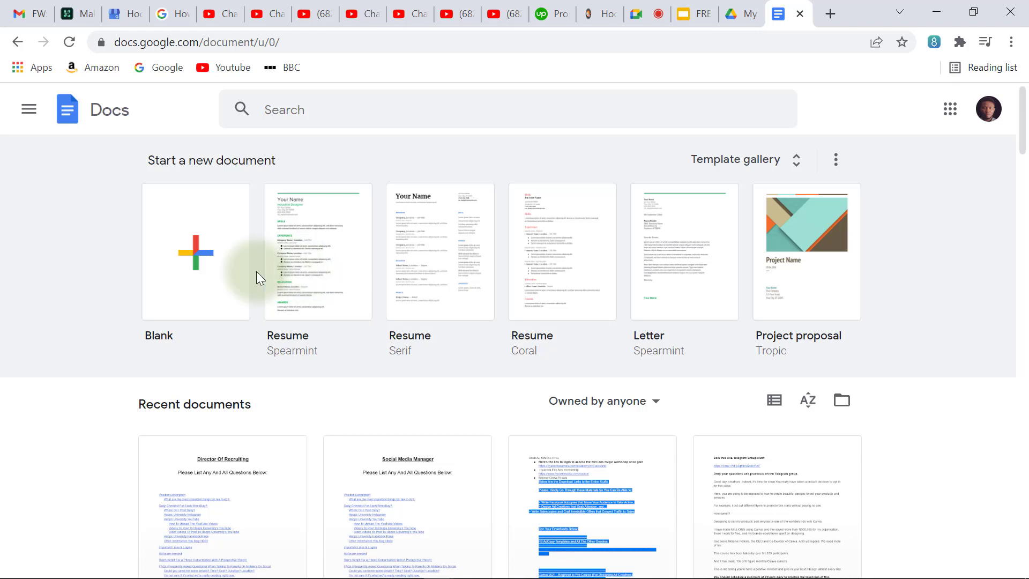
pyautogui.press('Tab')
pyautogui.press('Tab')
pyautogui.press('Tab')
pyautogui.press('Tab')
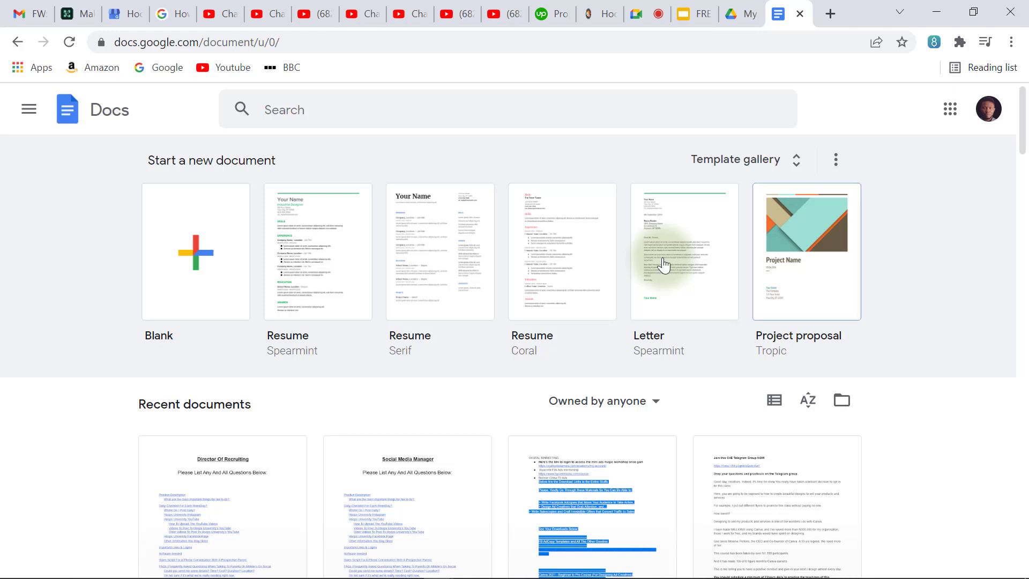
# - Open the full Template gallery and look through its Resumes, Letters, Personal and Work templates
pyautogui.click(803, 168)
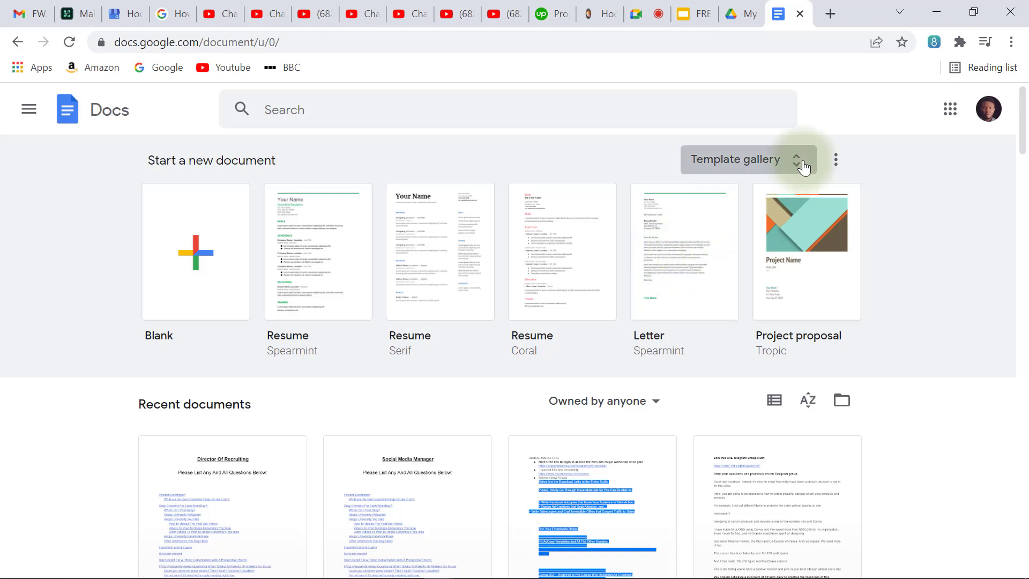
pyautogui.click(802, 166)
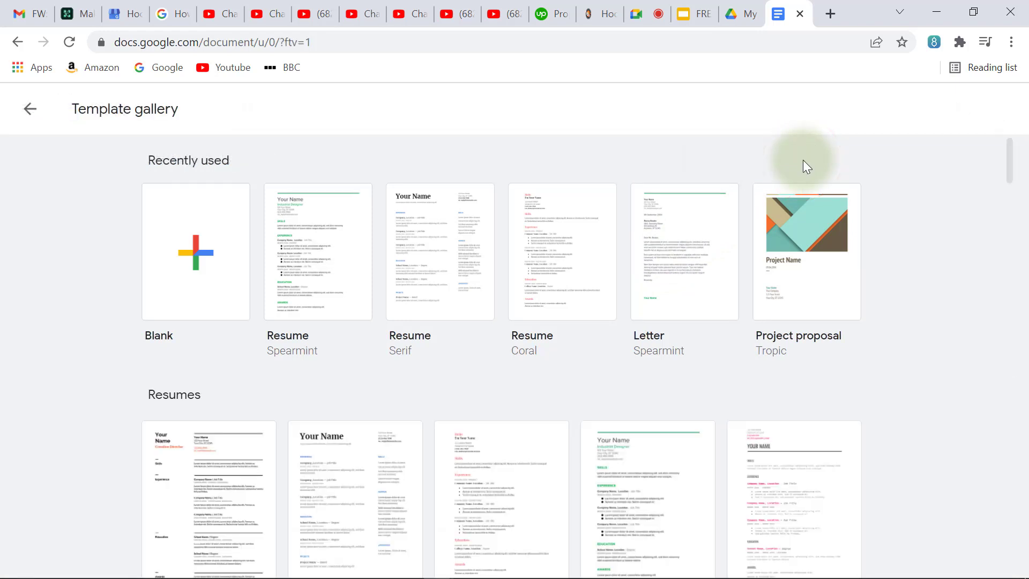
pyautogui.scroll(-2, 803, 161)
pyautogui.scroll(-2, 803, 166)
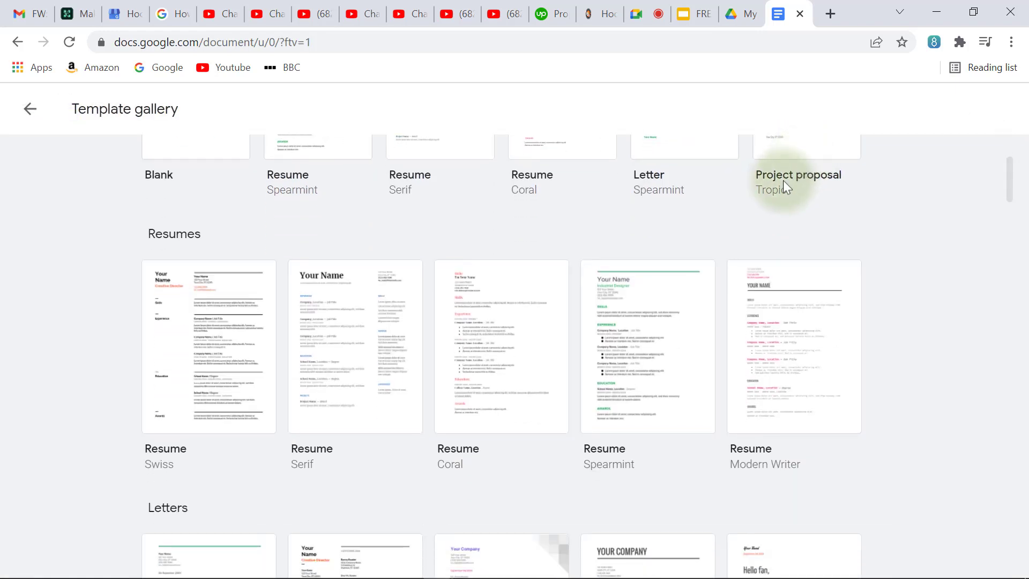
pyautogui.scroll(-6, 556, 423)
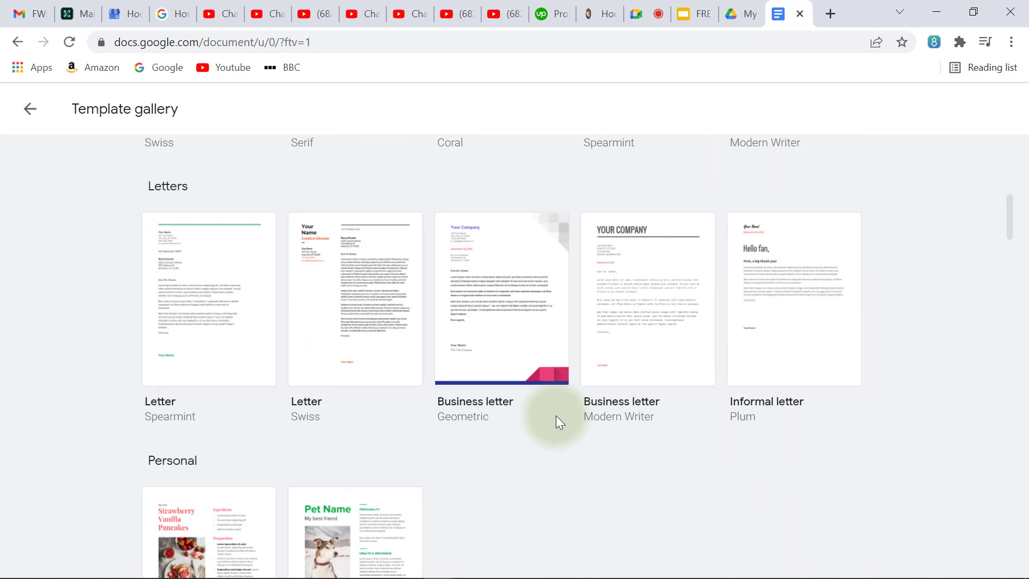
pyautogui.press('Tab')
pyautogui.press('Tab')
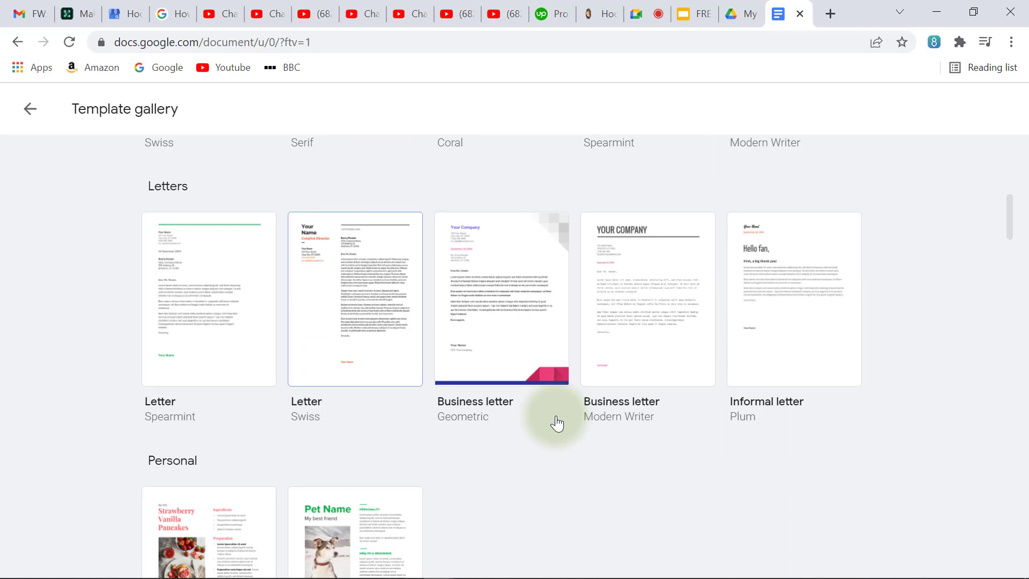
pyautogui.scroll(-5, 369, 349)
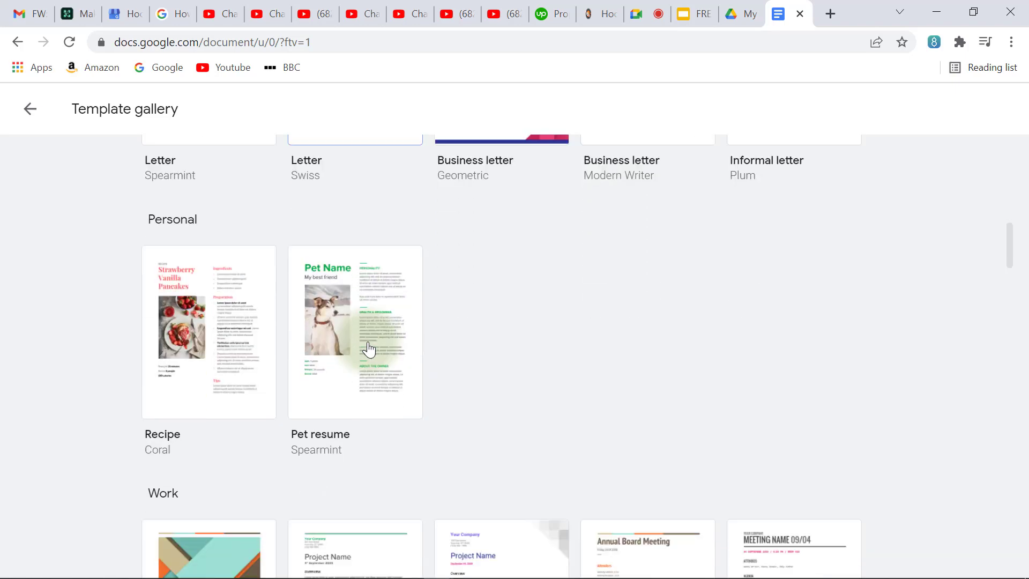
pyautogui.press('Down')
pyautogui.press('Left')
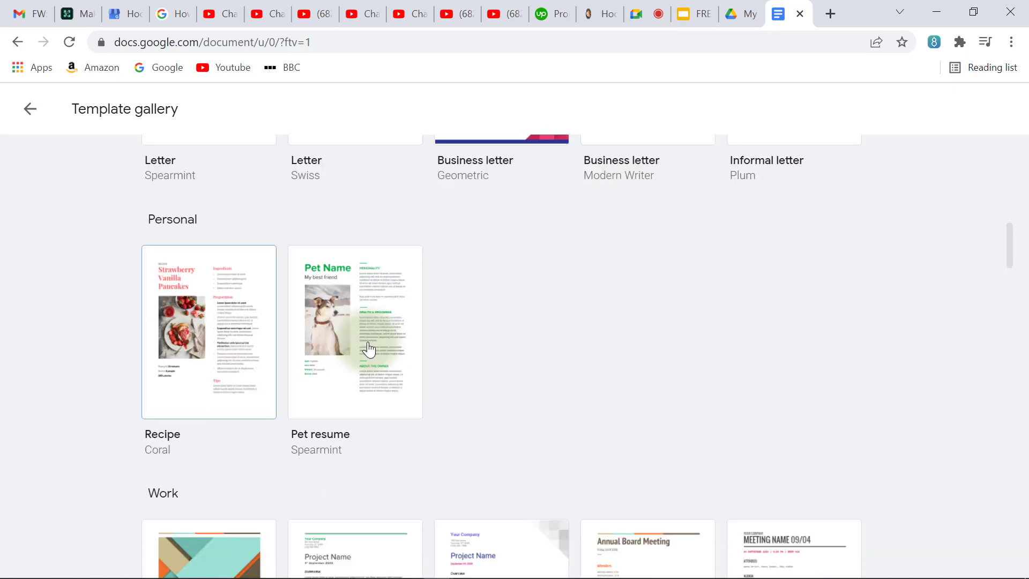
pyautogui.press('Down')
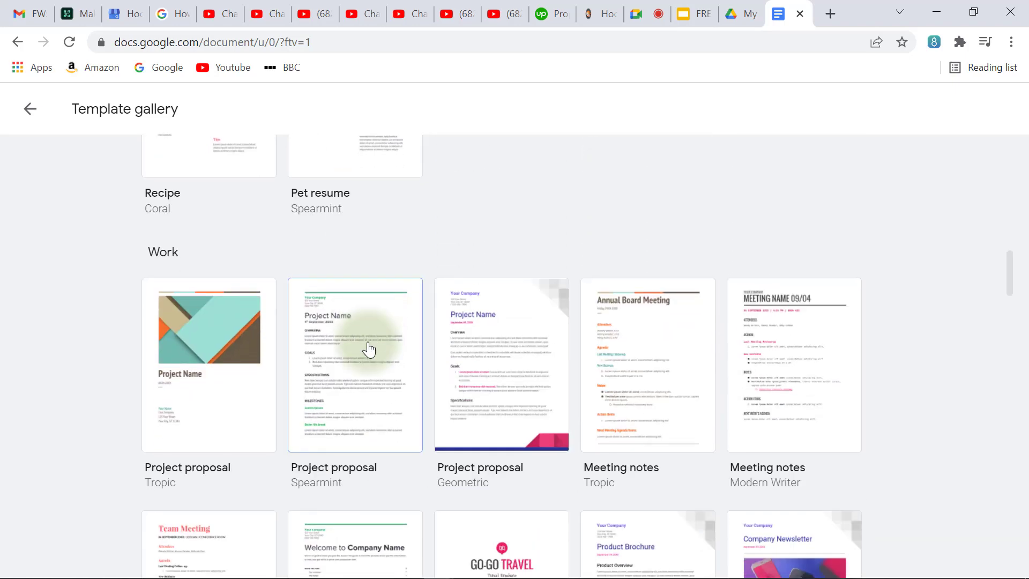
pyautogui.click(214, 494)
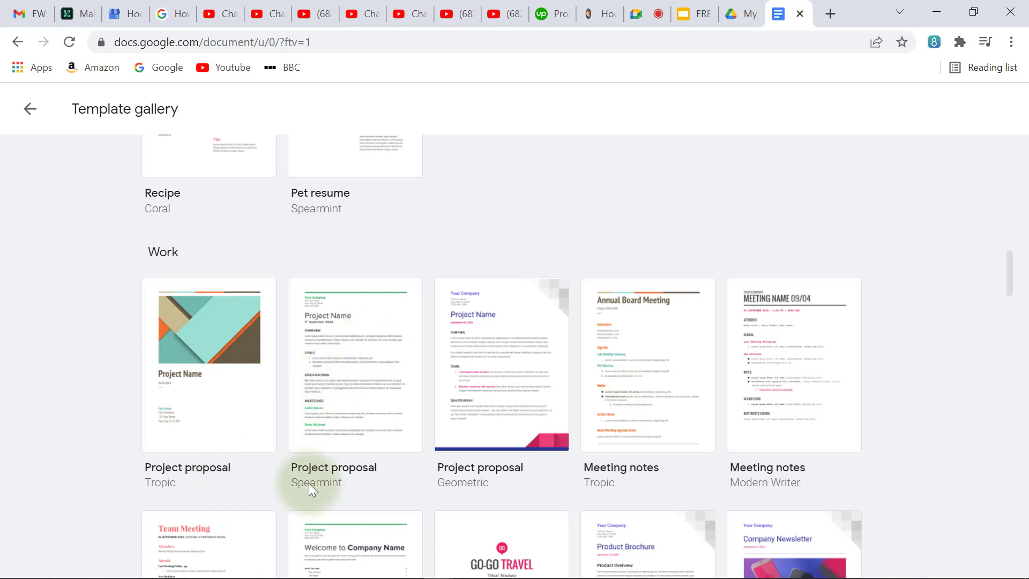
pyautogui.scroll(-6, 738, 463)
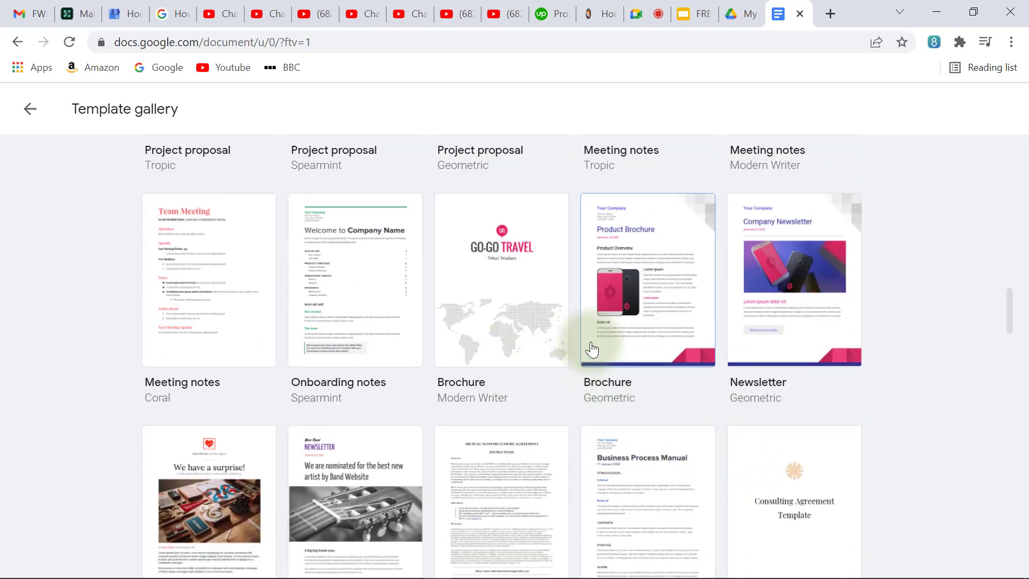
pyautogui.scroll(10, 590, 348)
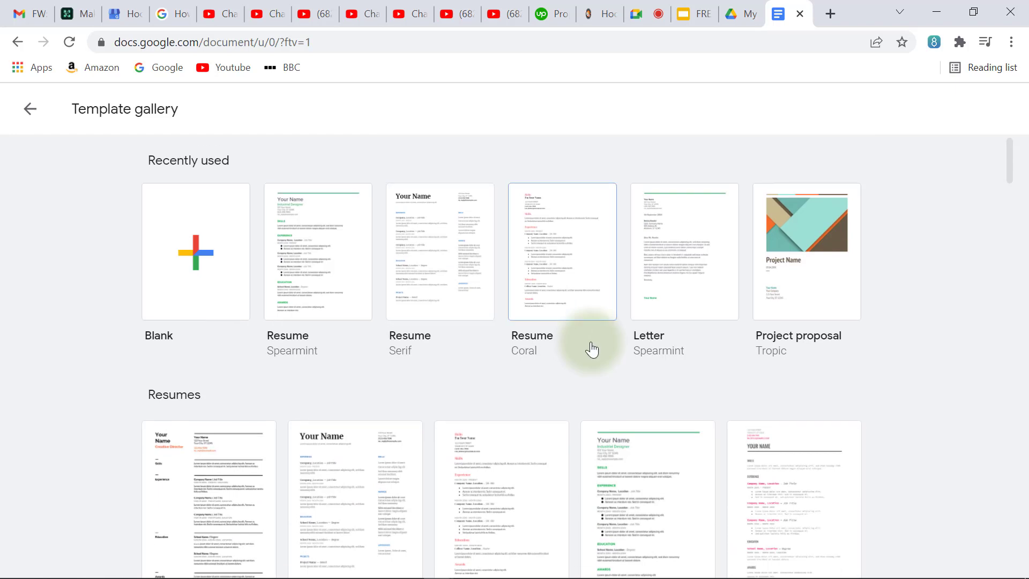
# - Create a blank document from the Template gallery and look over its empty page
pyautogui.click(195, 261)
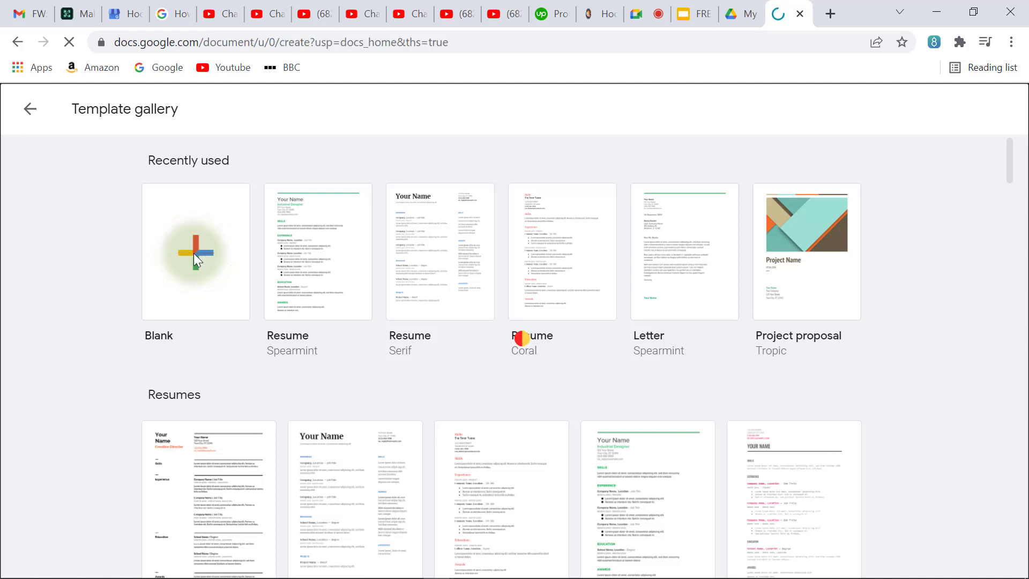
pyautogui.click(454, 278)
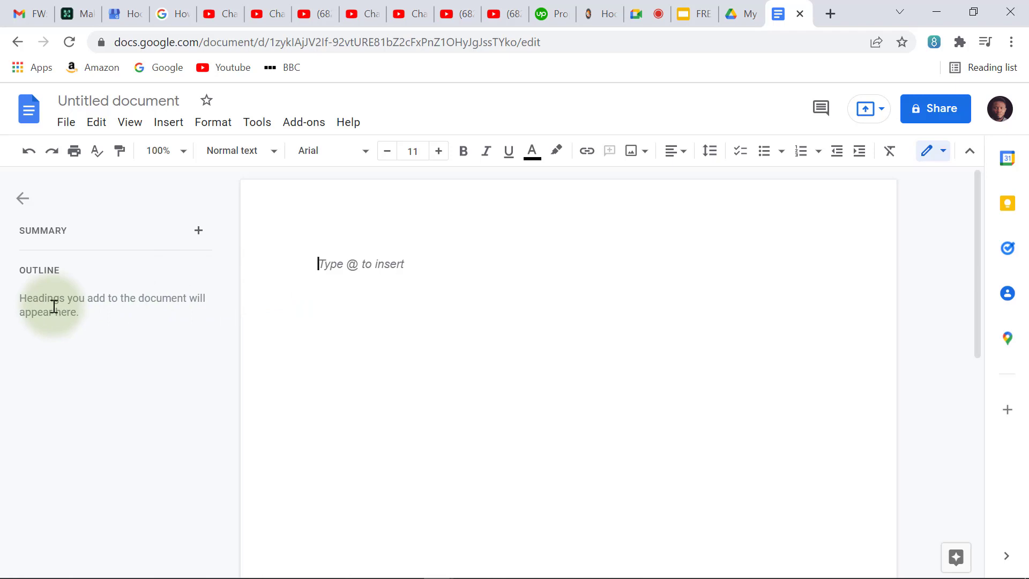
pyautogui.scroll(-3, 512, 377)
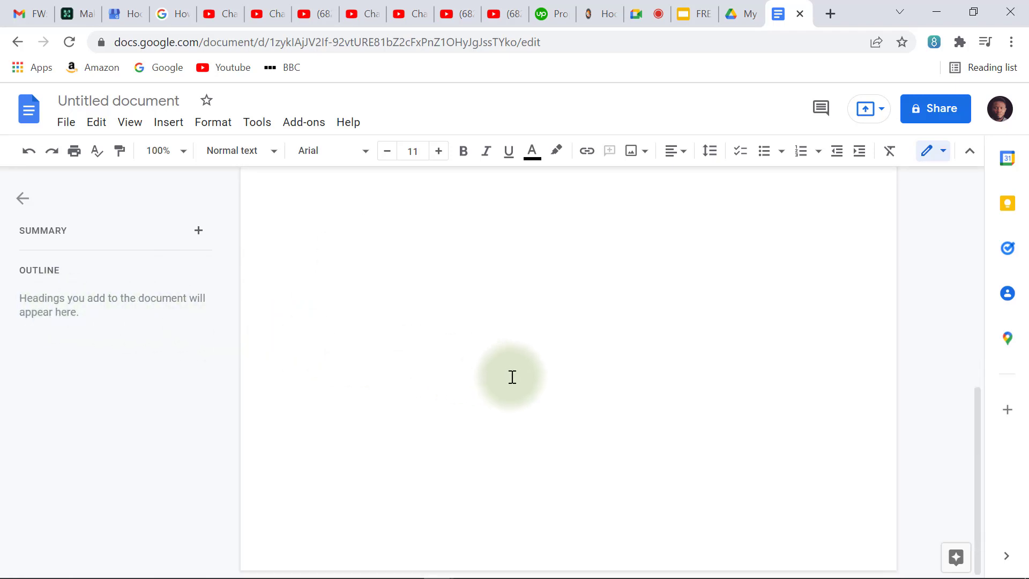
pyautogui.scroll(5, 512, 376)
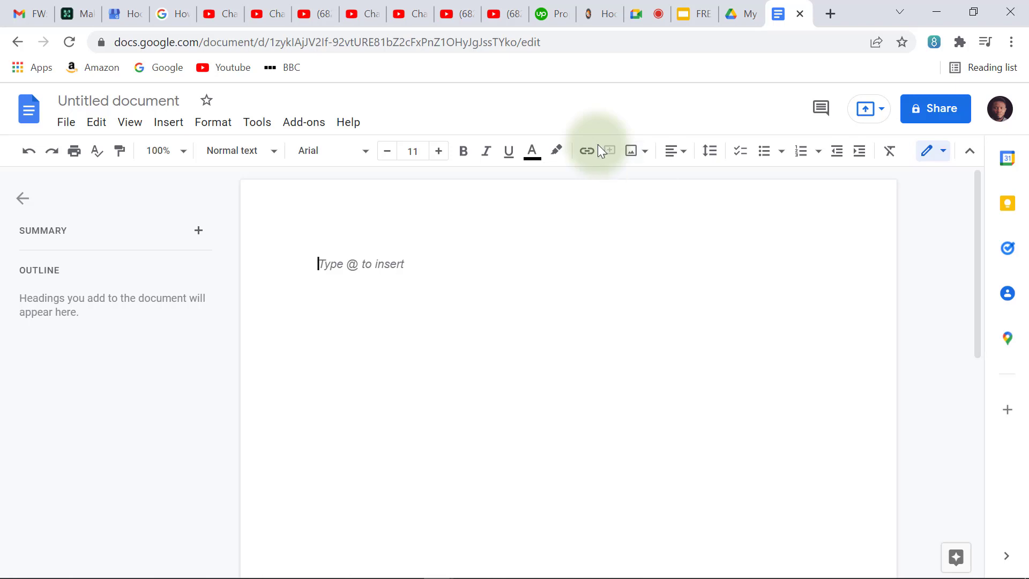
# - Review the fonts available for the blank document and close the font list without choosing one
pyautogui.click(366, 152)
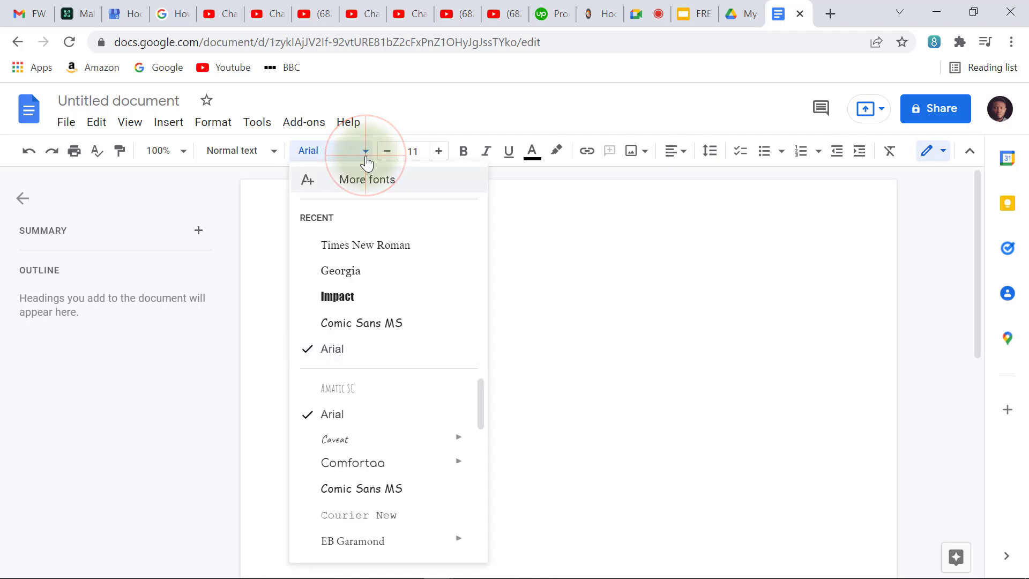
pyautogui.press('Down')
pyautogui.press('Down')
pyautogui.press('Up')
pyautogui.press('Up')
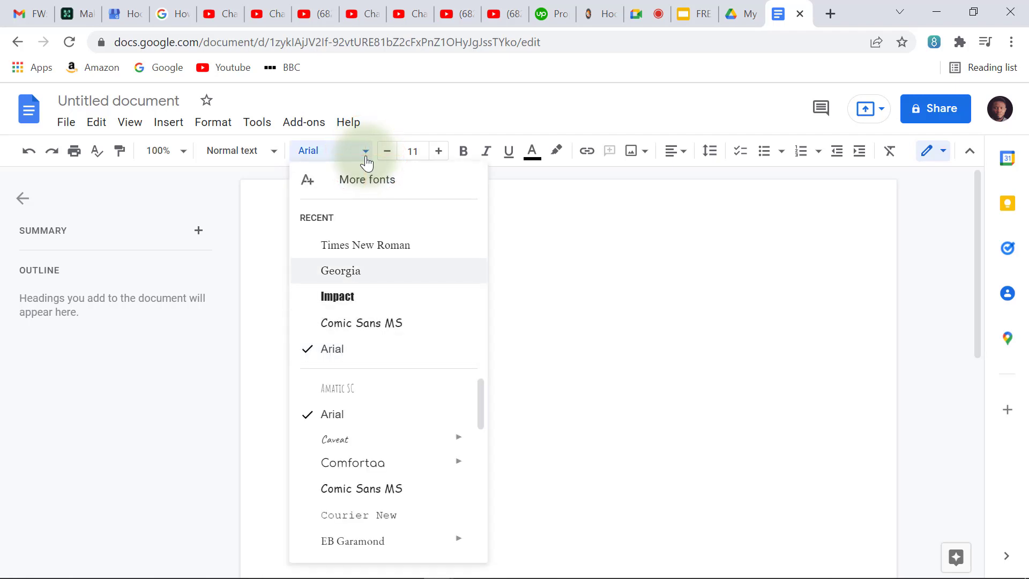
pyautogui.press('Down')
pyautogui.press('Down')
pyautogui.press('Down')
pyautogui.press('Up')
pyautogui.click(545, 291)
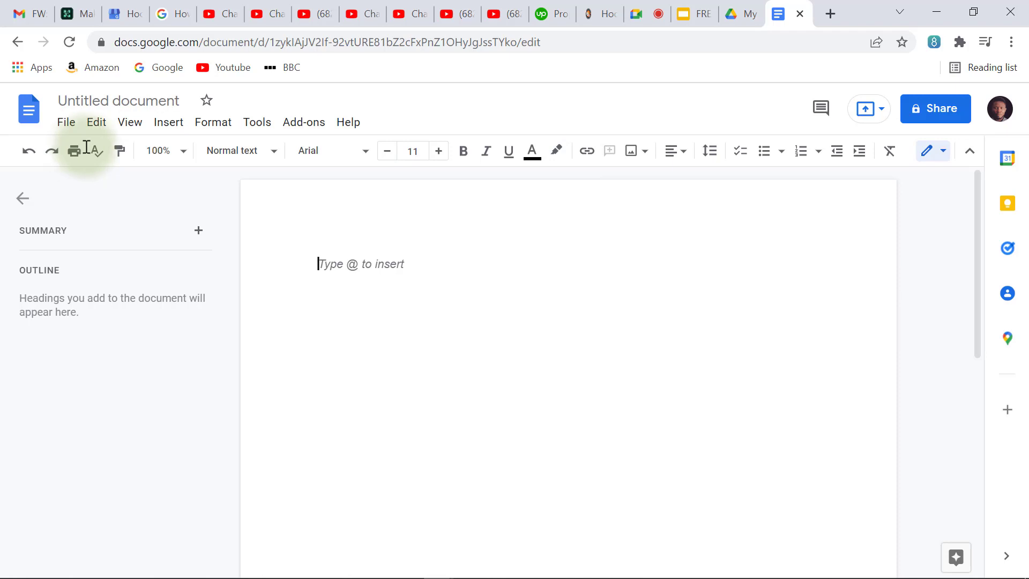
# - Show where the untitled document is renamed and shared, closing the naming dialog without saving a name
pyautogui.click(145, 100)
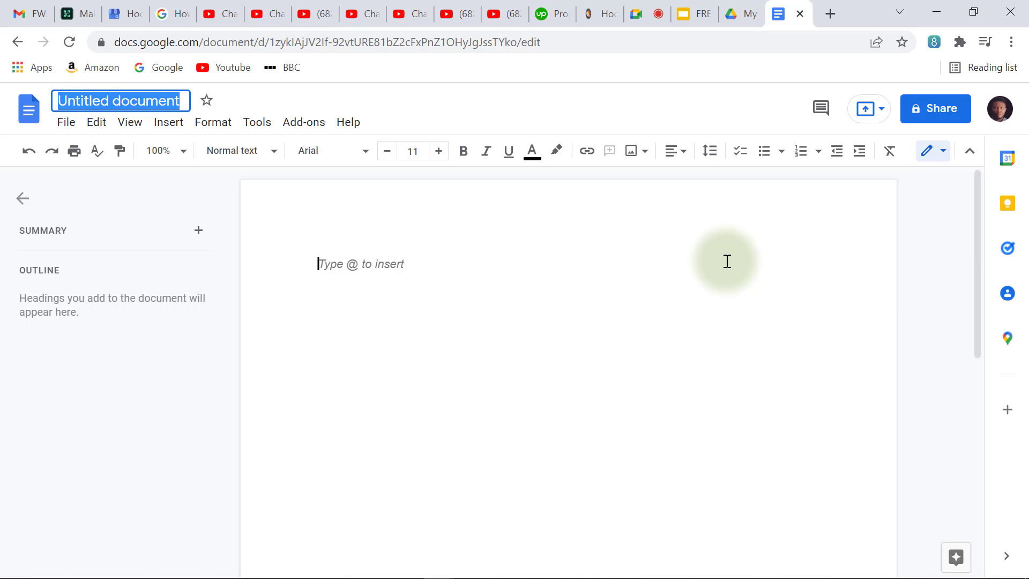
pyautogui.click(786, 249)
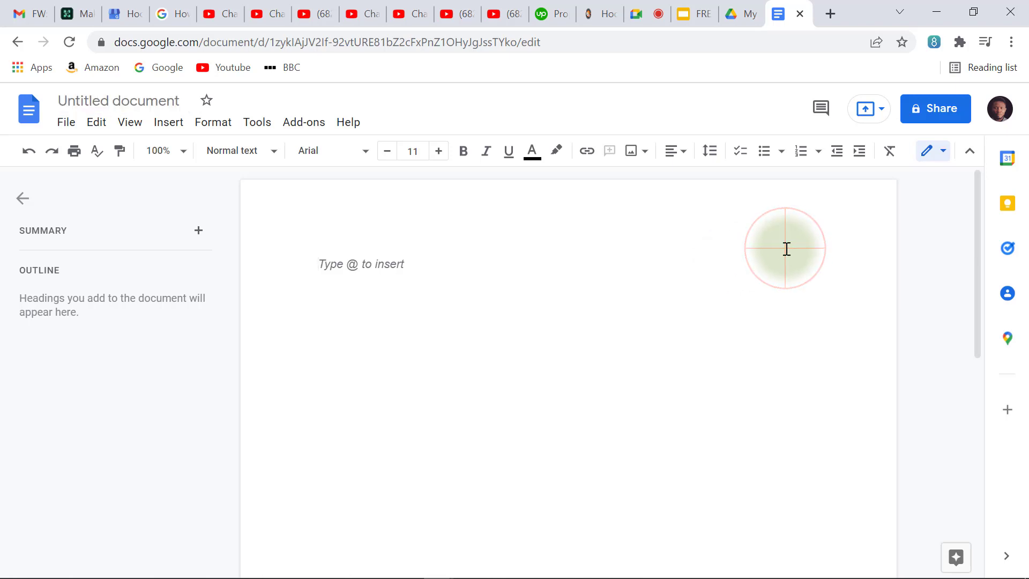
pyautogui.click(946, 112)
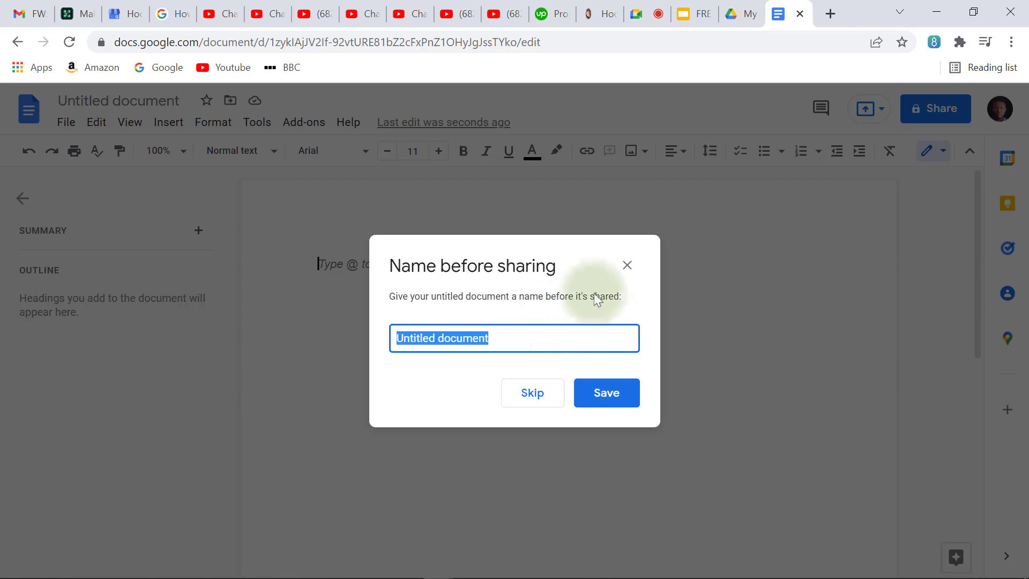
pyautogui.click(627, 267)
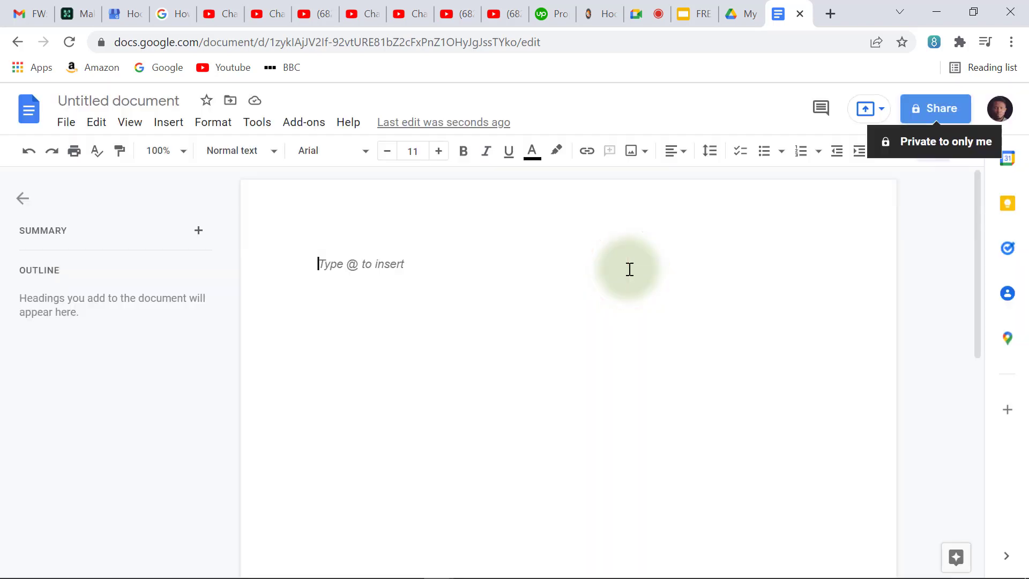
# - Leave the blank document and return through the Template gallery to the Docs home page
pyautogui.click(18, 42)
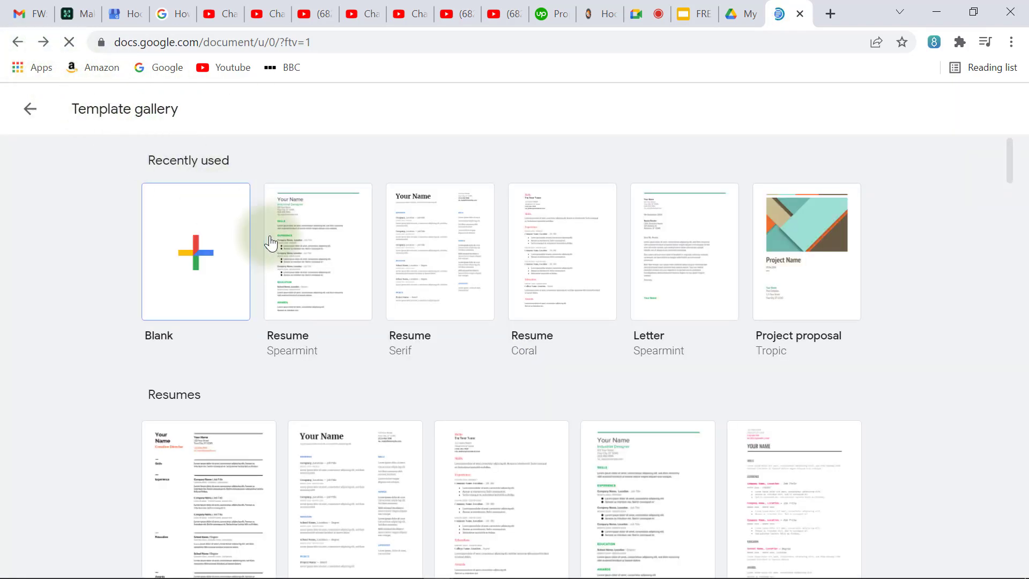
pyautogui.scroll(-12, 269, 237)
pyautogui.scroll(8, 269, 236)
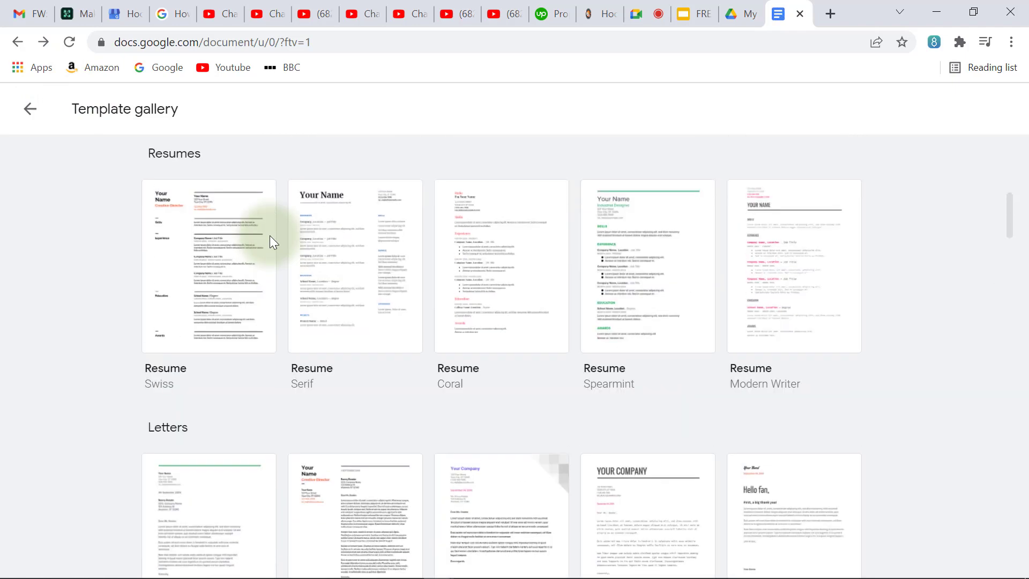
pyautogui.click(30, 110)
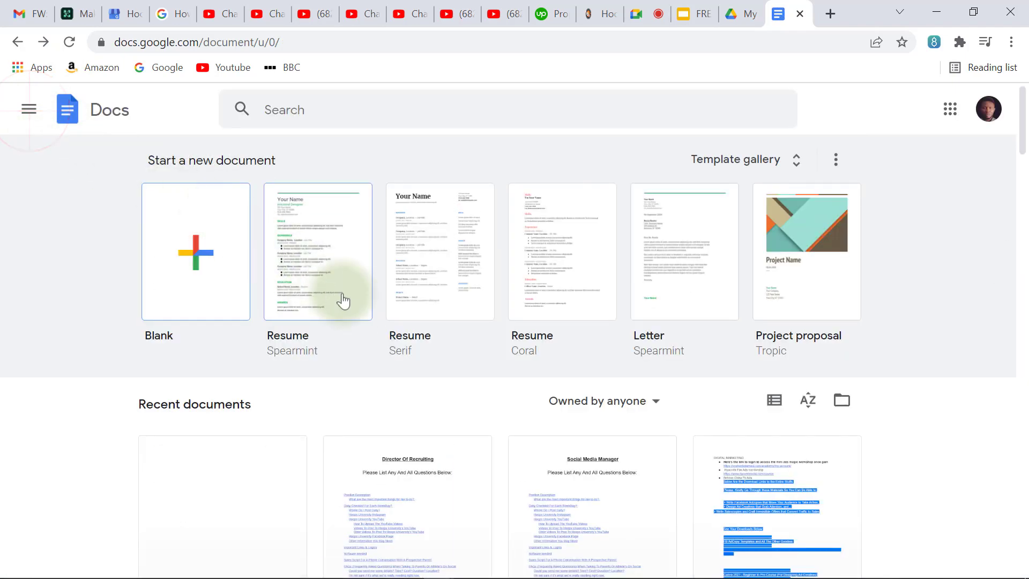
# - Look through the recent documents on the Docs home page and open the IT SUPPORT document
pyautogui.scroll(-1, 356, 307)
pyautogui.scroll(-2, 356, 307)
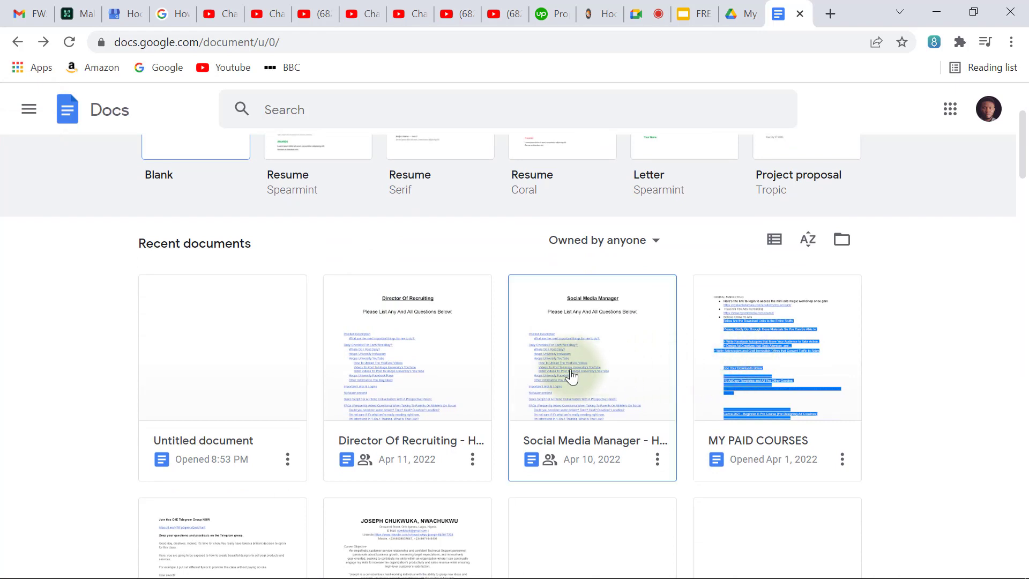
pyautogui.scroll(-3, 569, 370)
pyautogui.scroll(-2, 572, 377)
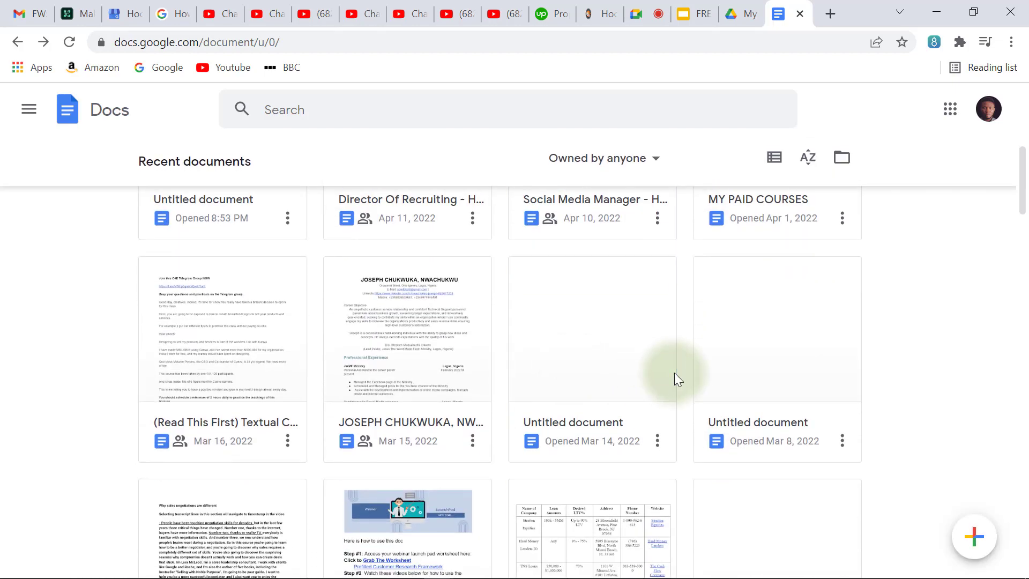
pyautogui.scroll(-10, 675, 378)
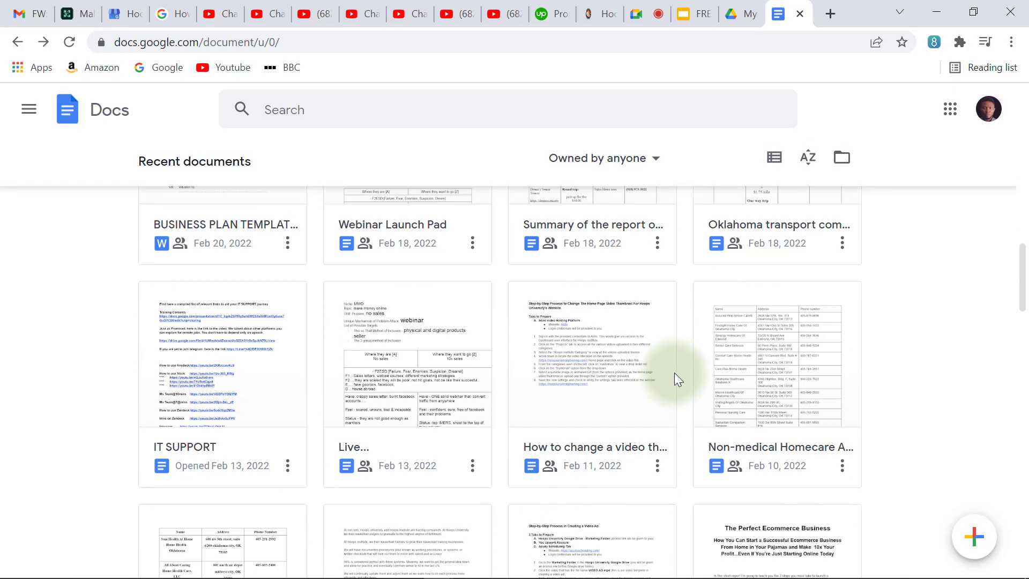
pyautogui.scroll(3, 675, 378)
pyautogui.scroll(-5, 675, 372)
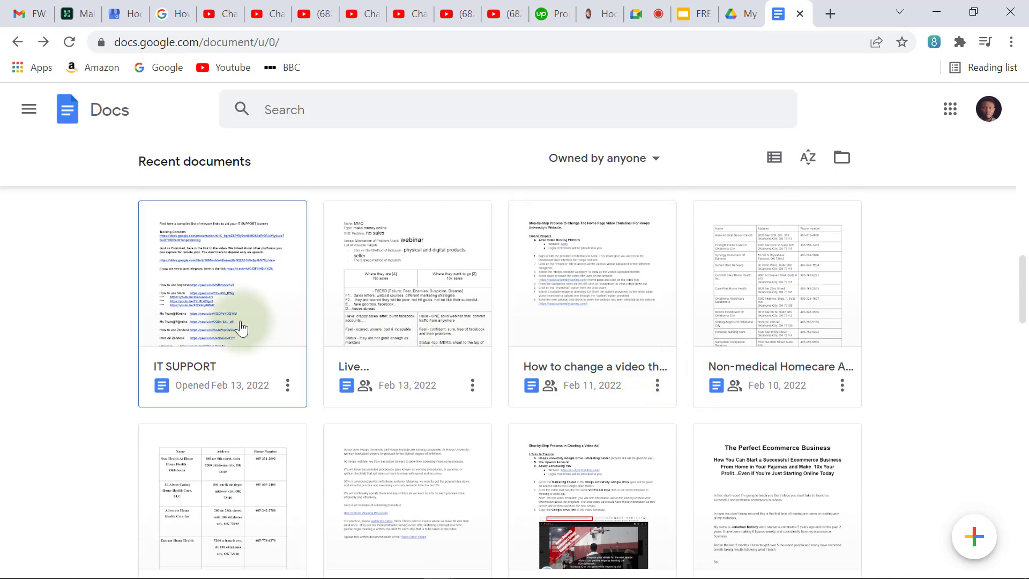
pyautogui.click(241, 327)
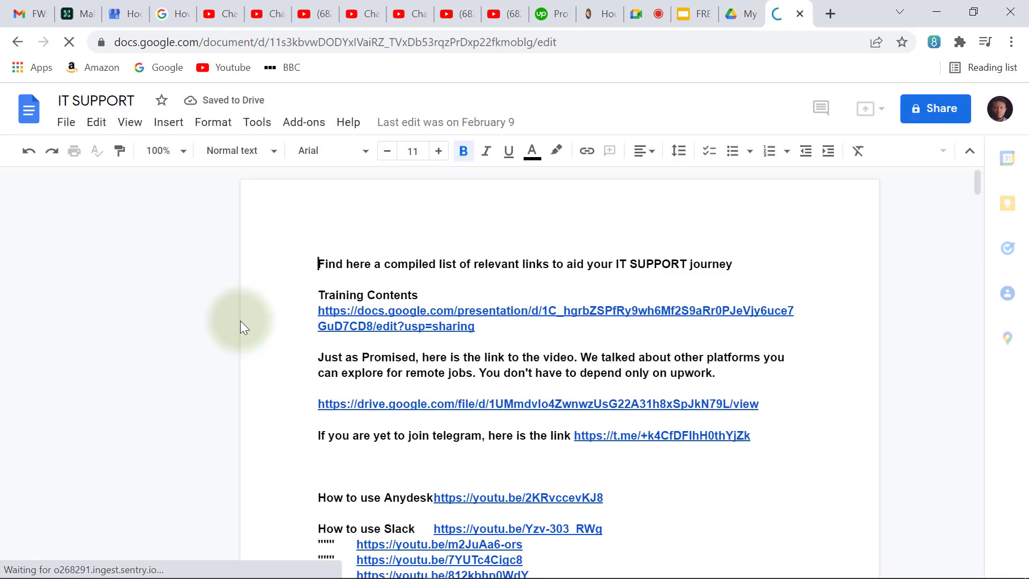
# - Go back from IT SUPPORT to the Docs home page and review the list of recent documents
pyautogui.click(18, 43)
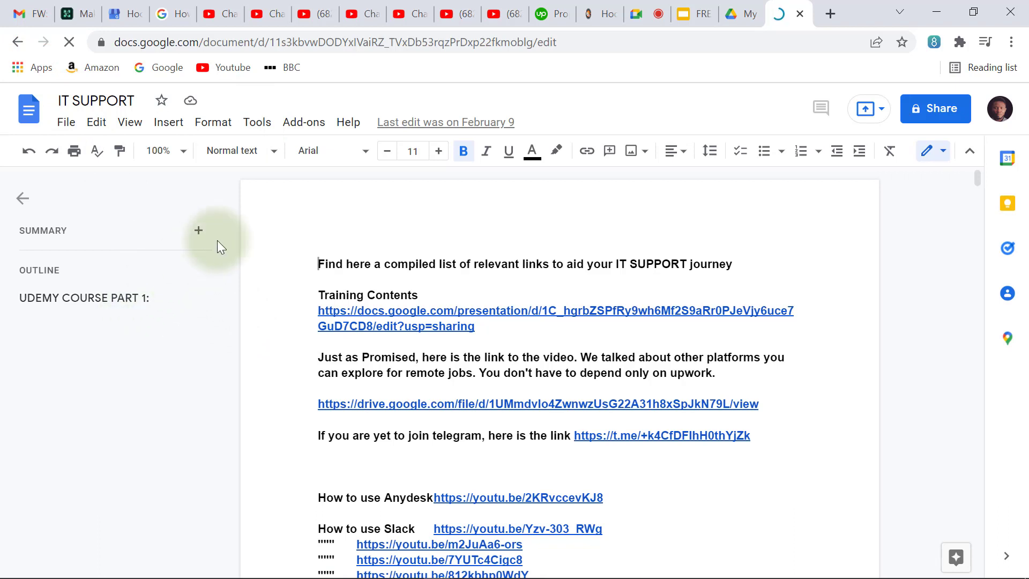
pyautogui.hotkey('alt', 'Left')
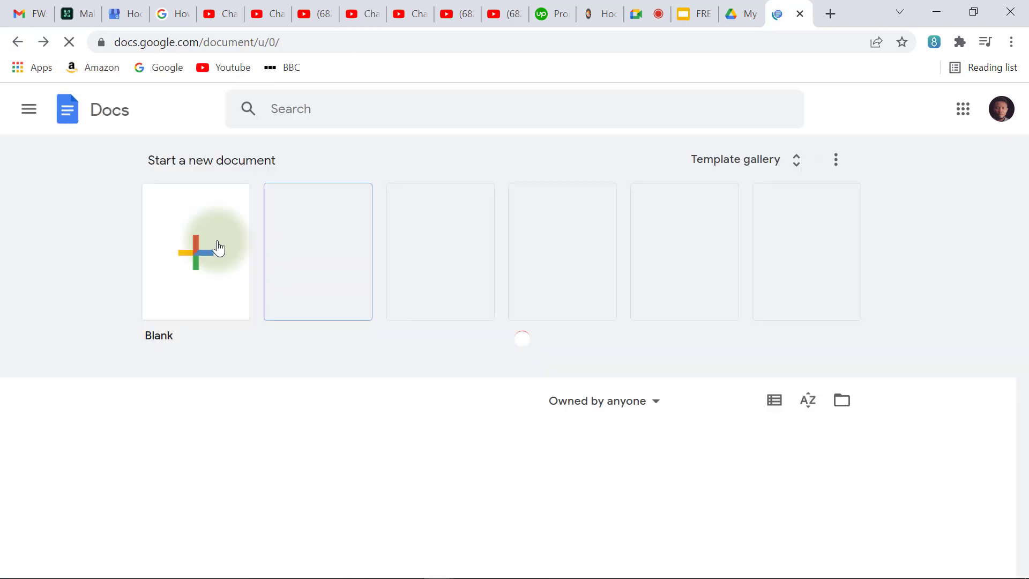
pyautogui.scroll(-5, 217, 247)
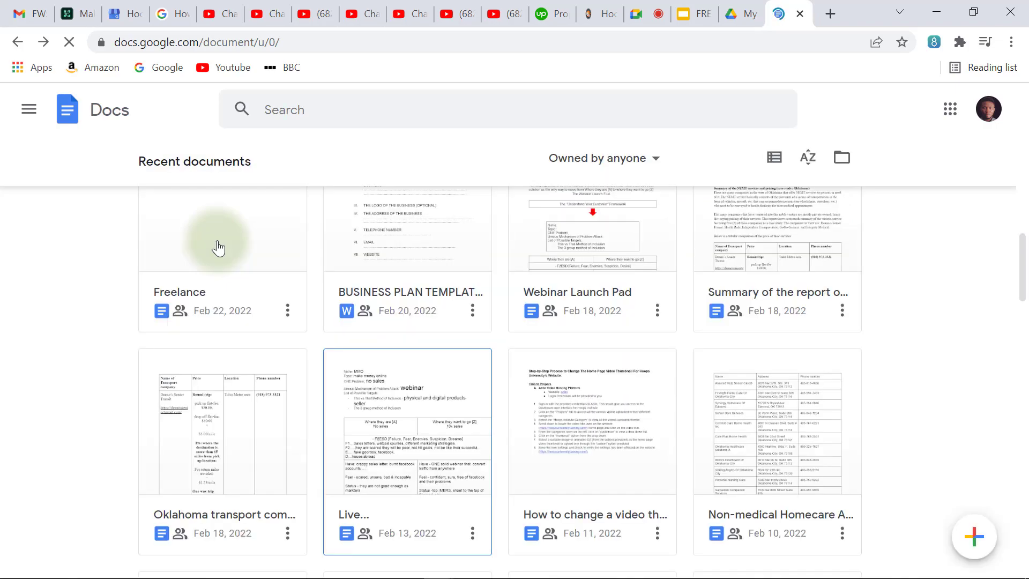
pyautogui.scroll(-3, 321, 300)
pyautogui.scroll(1, 475, 379)
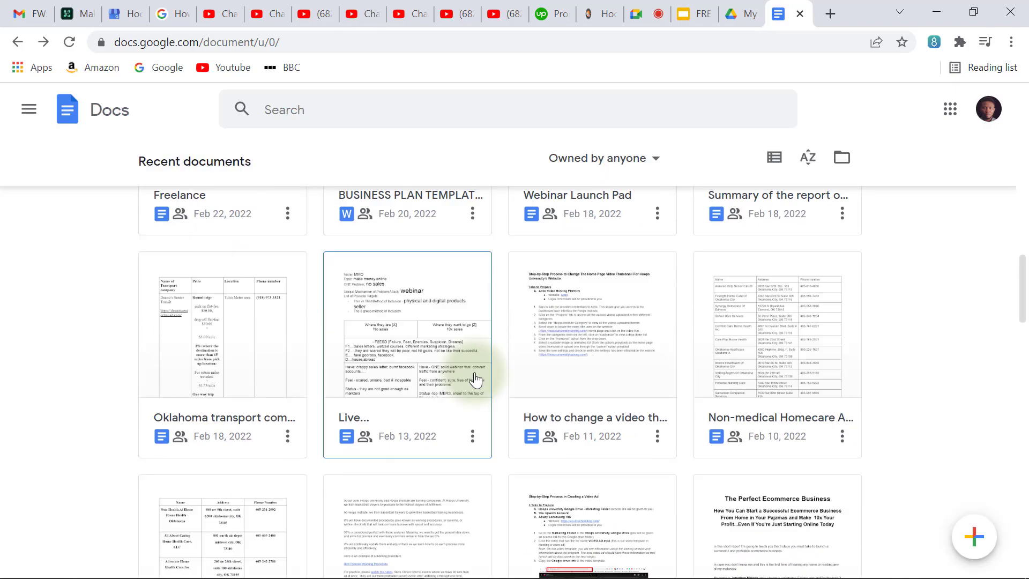
pyautogui.scroll(4, 475, 378)
pyautogui.scroll(3, 730, 408)
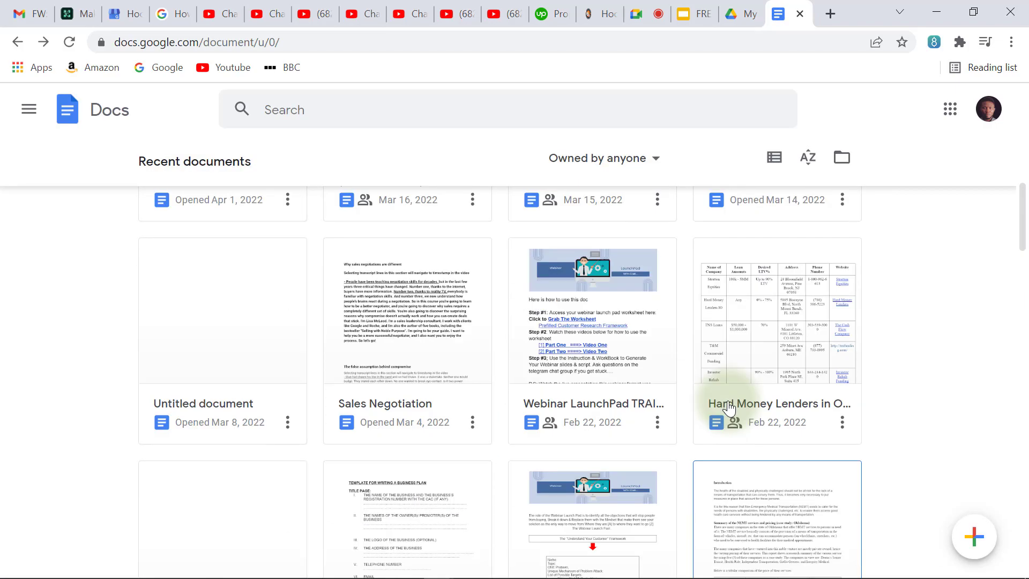
pyautogui.scroll(1, 730, 409)
pyautogui.scroll(4, 563, 375)
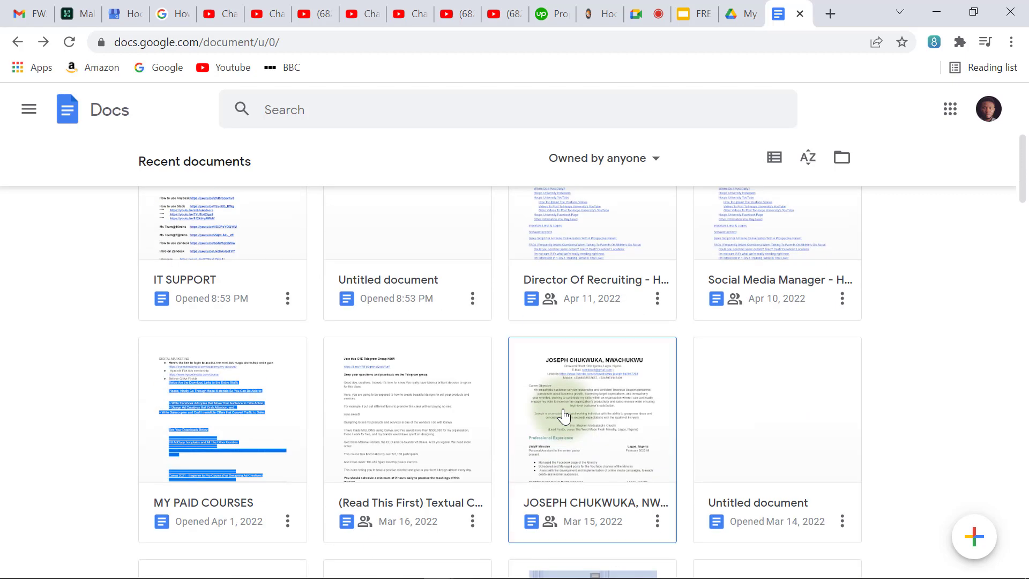
pyautogui.scroll(3, 564, 416)
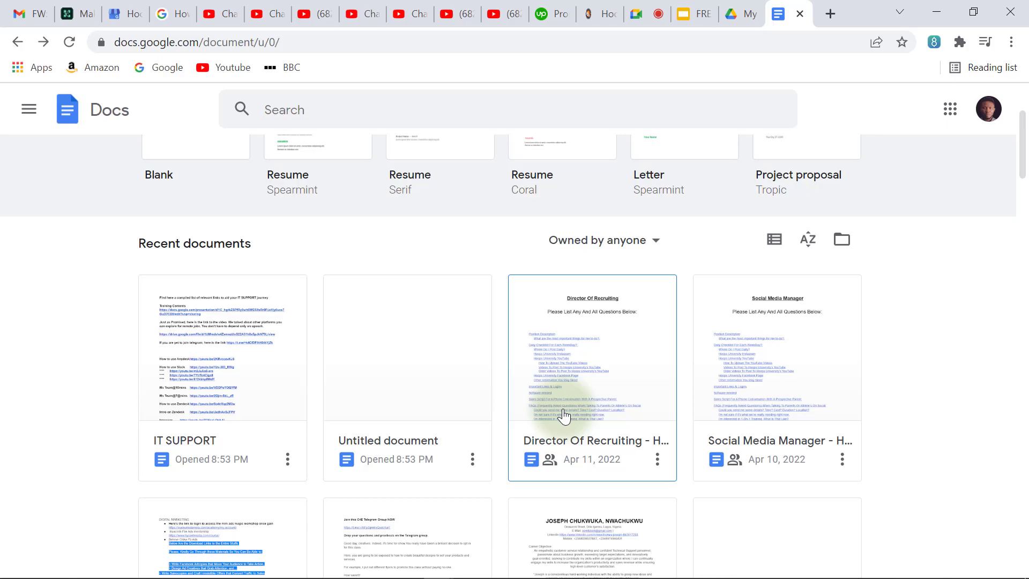
pyautogui.scroll(-10, 564, 416)
pyautogui.scroll(9, 563, 417)
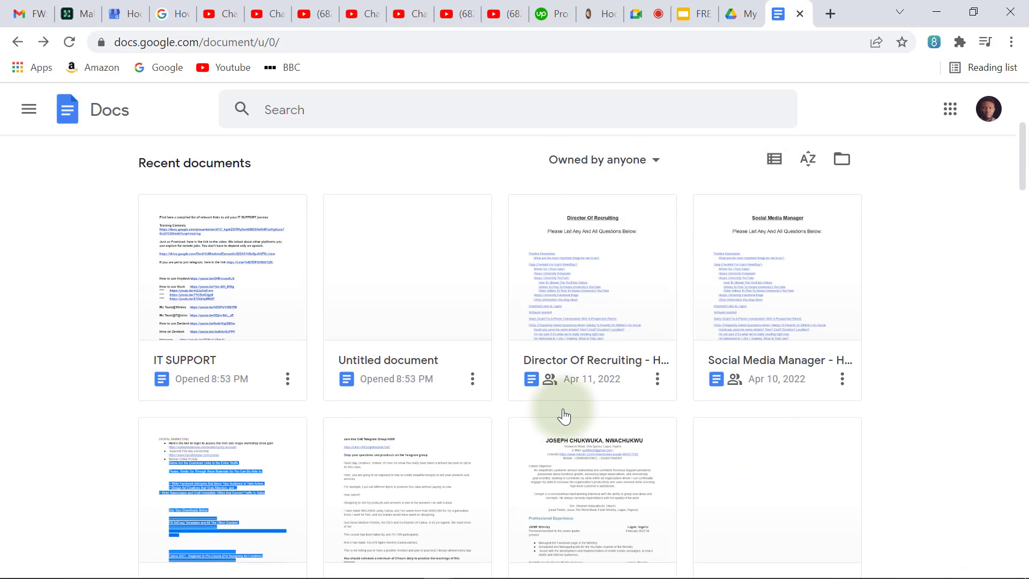
pyautogui.scroll(-10, 584, 424)
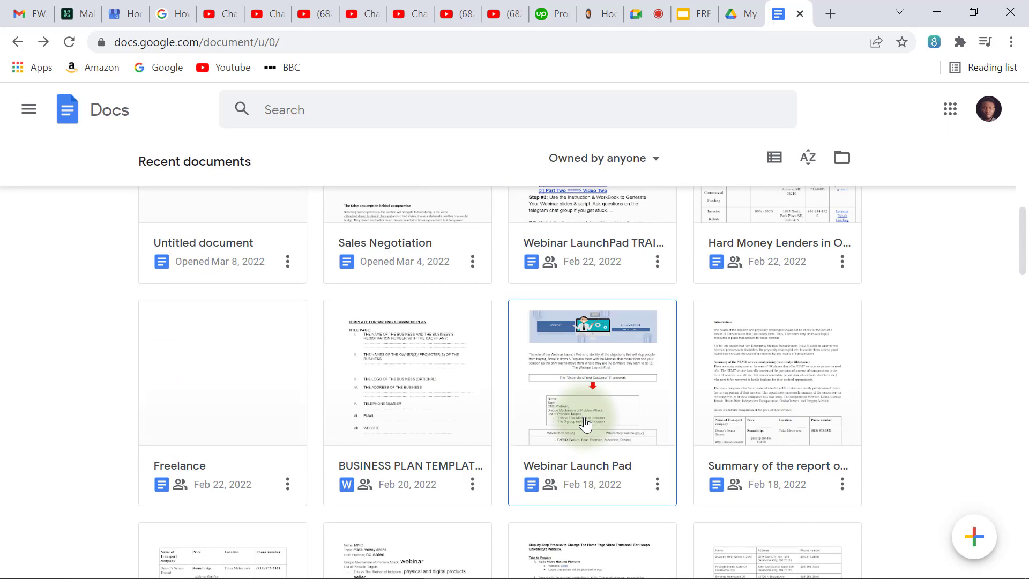
# - Open the Sales Negotiation document, skim its first pages and return to its beginning
pyautogui.scroll(3, 585, 423)
pyautogui.click(370, 324)
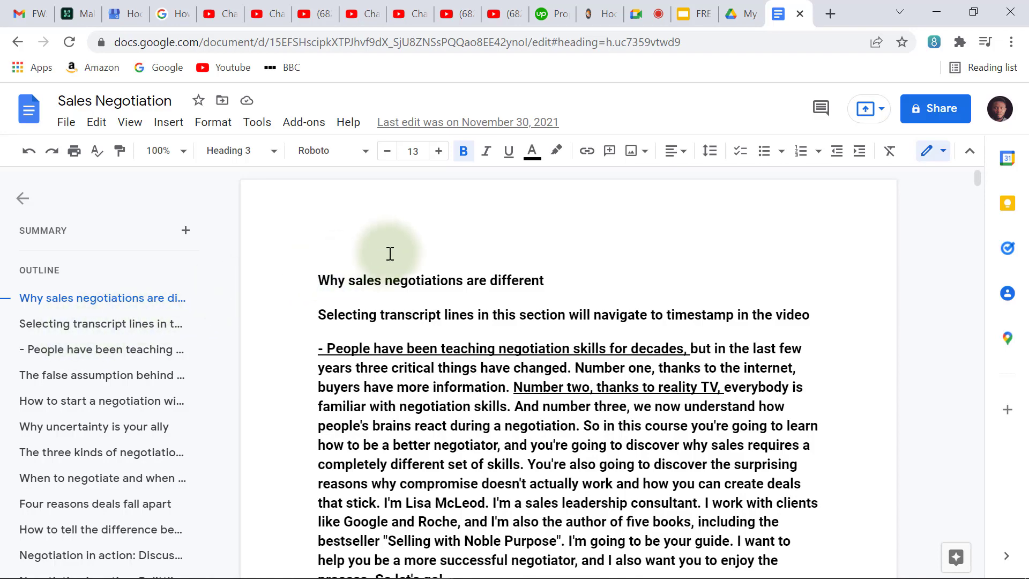
pyautogui.scroll(-4, 390, 251)
pyautogui.scroll(-20, 390, 251)
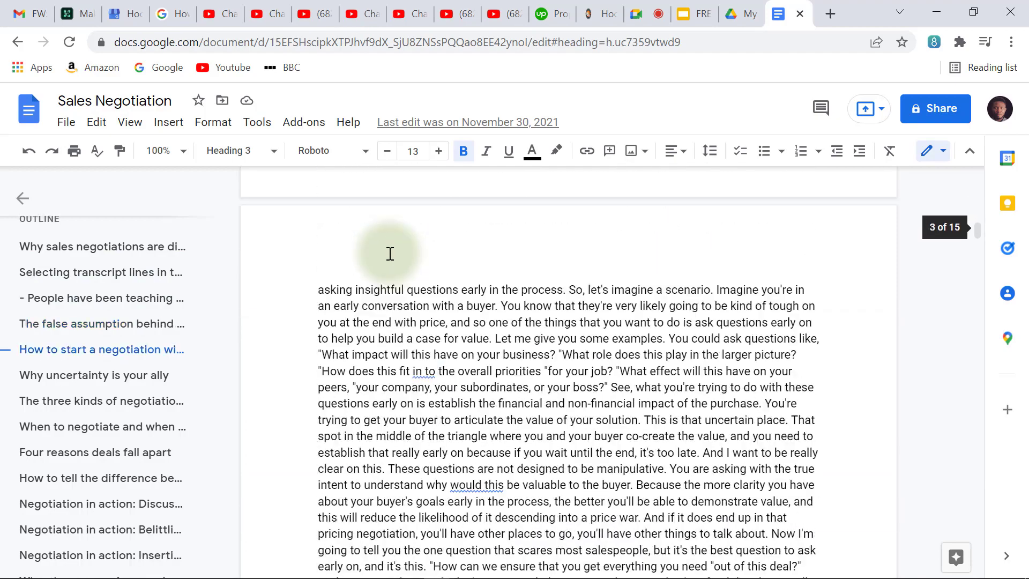
pyautogui.scroll(20, 390, 251)
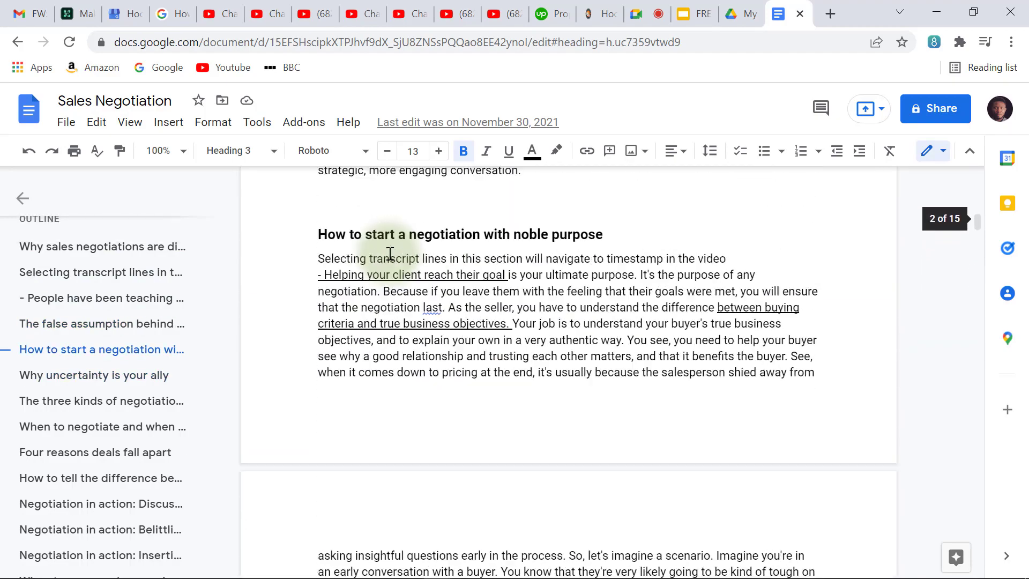
pyautogui.scroll(7, 390, 253)
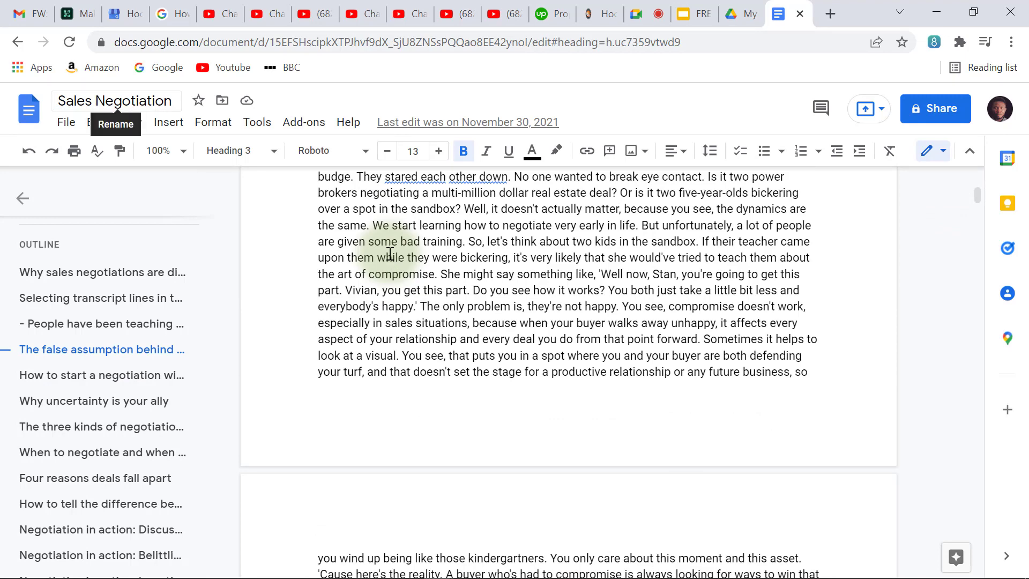
pyautogui.hotkey('ctrl', 'Home')
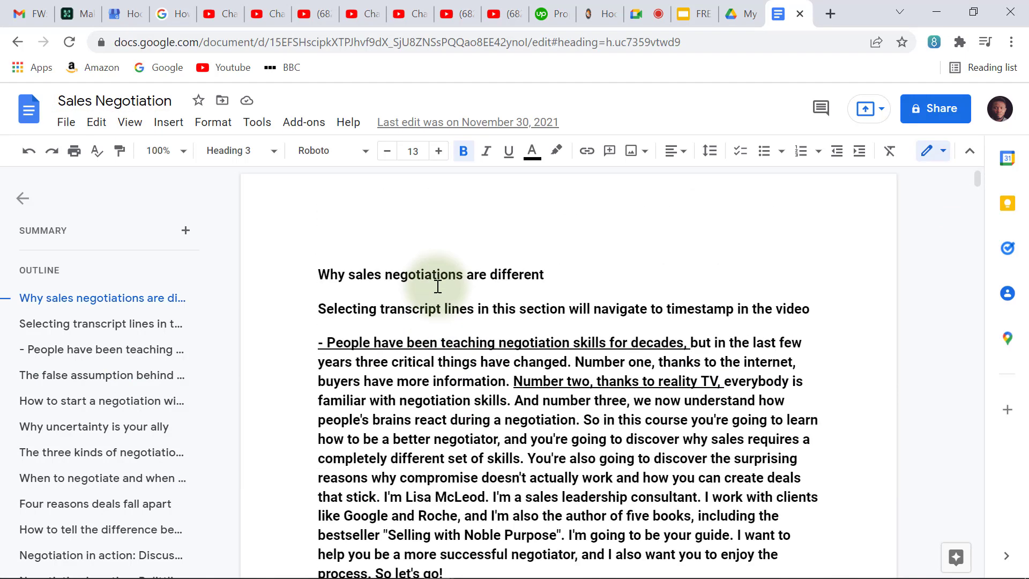
pyautogui.scroll(-12, 438, 286)
pyautogui.scroll(5, 438, 287)
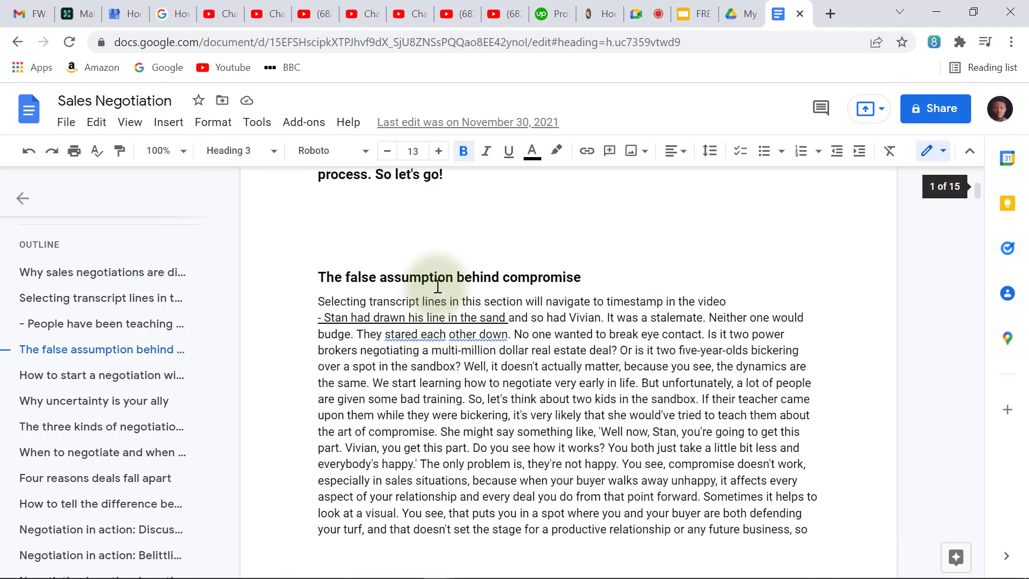
pyautogui.scroll(10, 438, 286)
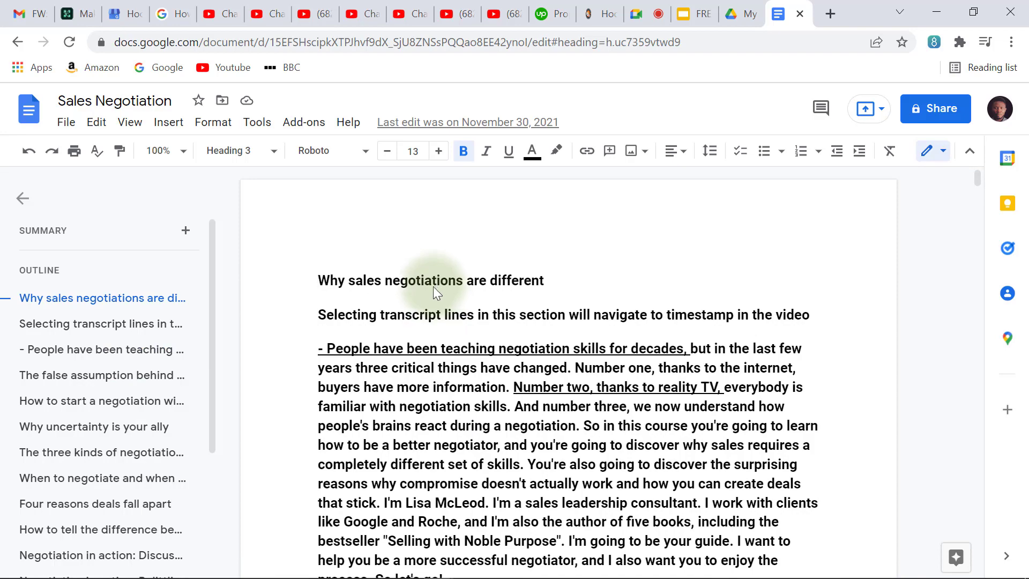
# - Examine the Sales Negotiation outline down to its last heading and compare it with the sections in the document's pages
pyautogui.scroll(-3, 75, 343)
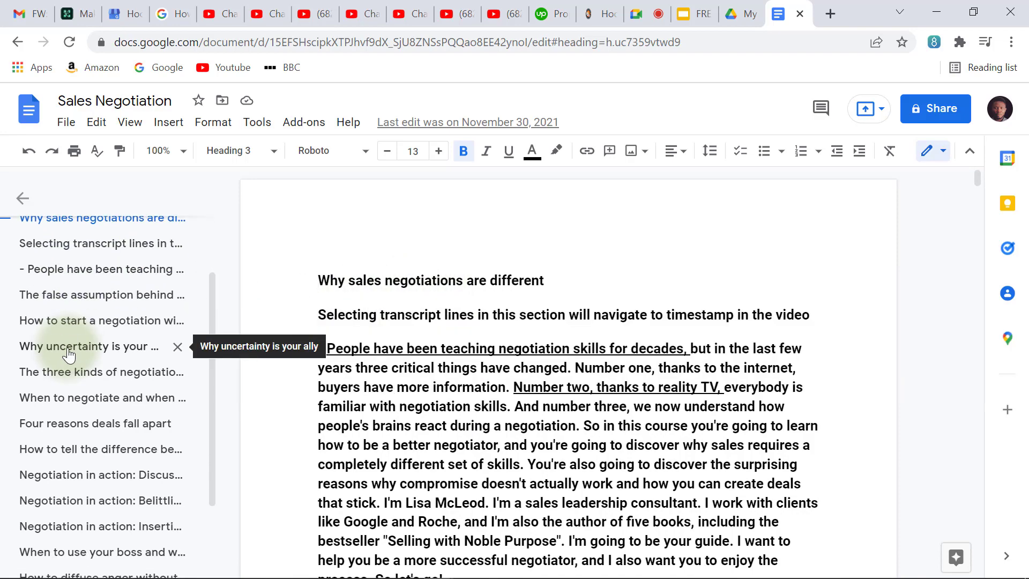
pyautogui.scroll(-4, 67, 351)
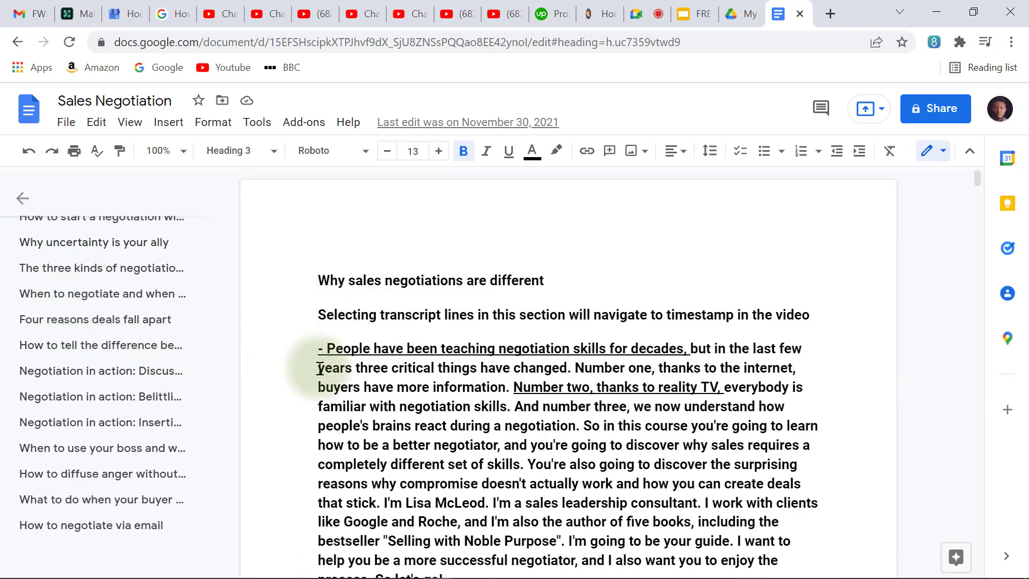
pyautogui.scroll(-20, 320, 369)
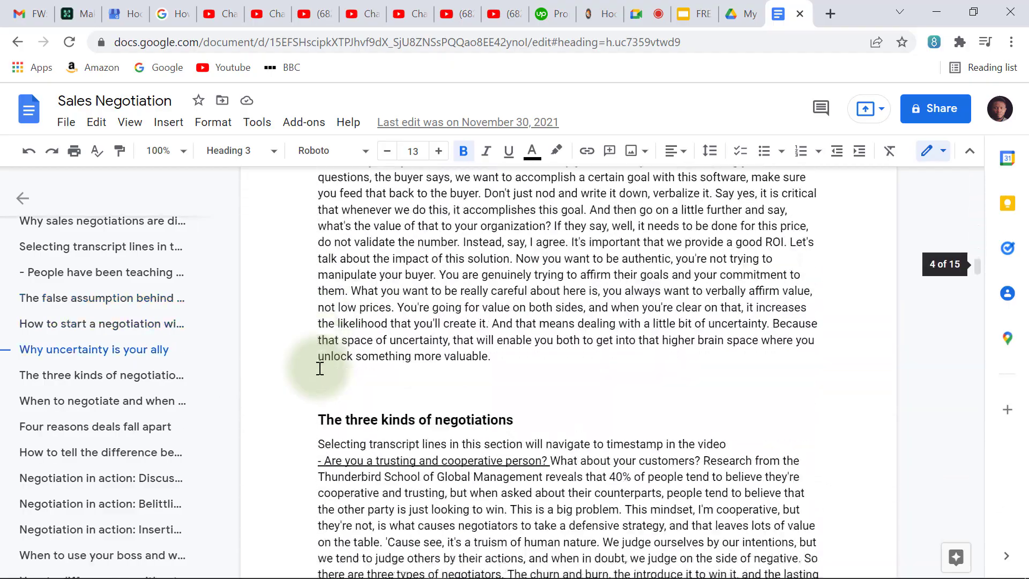
pyautogui.scroll(-15, 320, 369)
pyautogui.scroll(6, 320, 369)
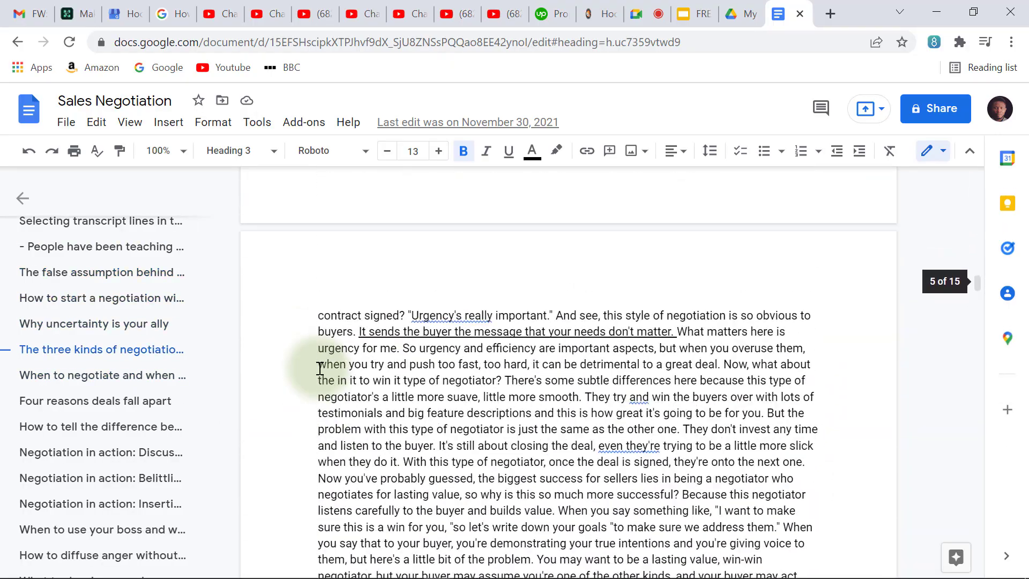
pyautogui.scroll(20, 320, 369)
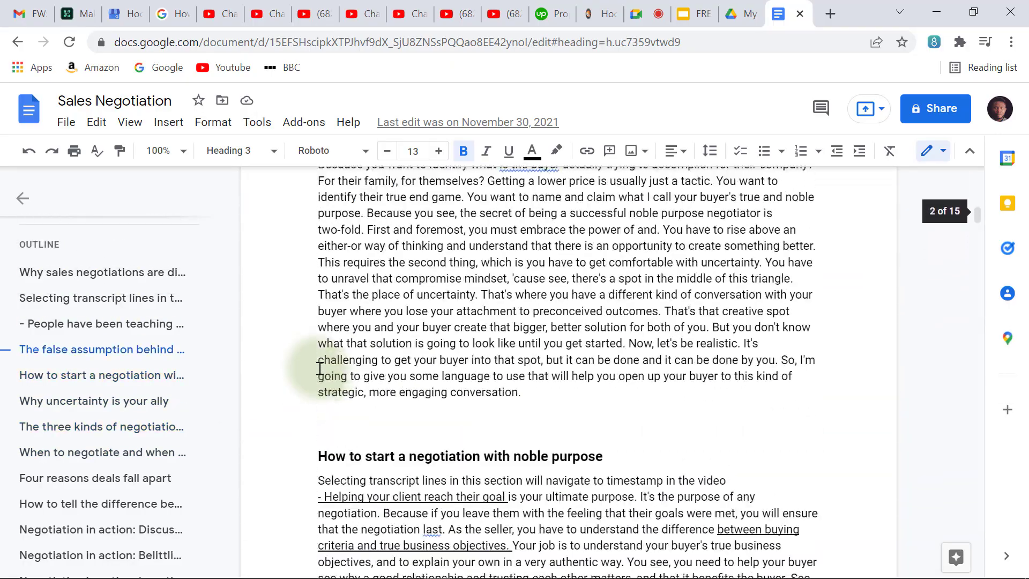
pyautogui.scroll(15, 320, 368)
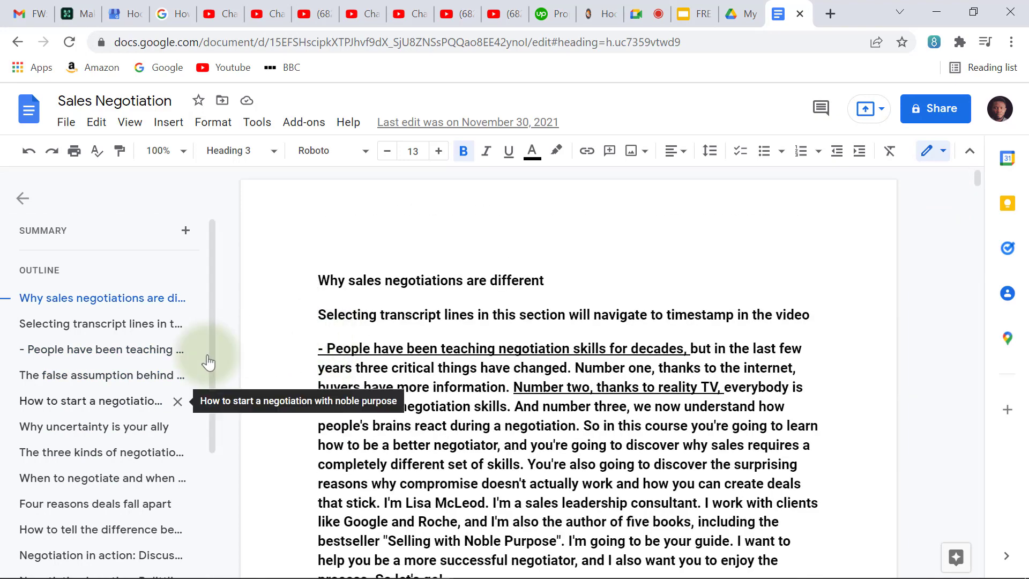
pyautogui.scroll(-2, 80, 386)
pyautogui.scroll(-2, 81, 386)
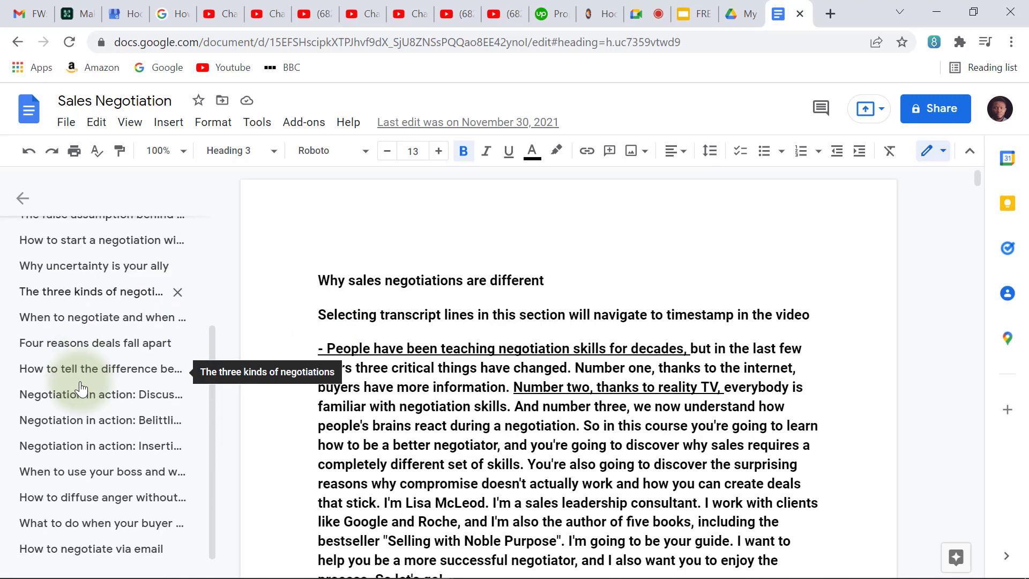
# - Jump from the outline to "Four reasons deals fall apart" and skim on to "Negotiation in action: Belittling value to reduce price"
pyautogui.click(109, 347)
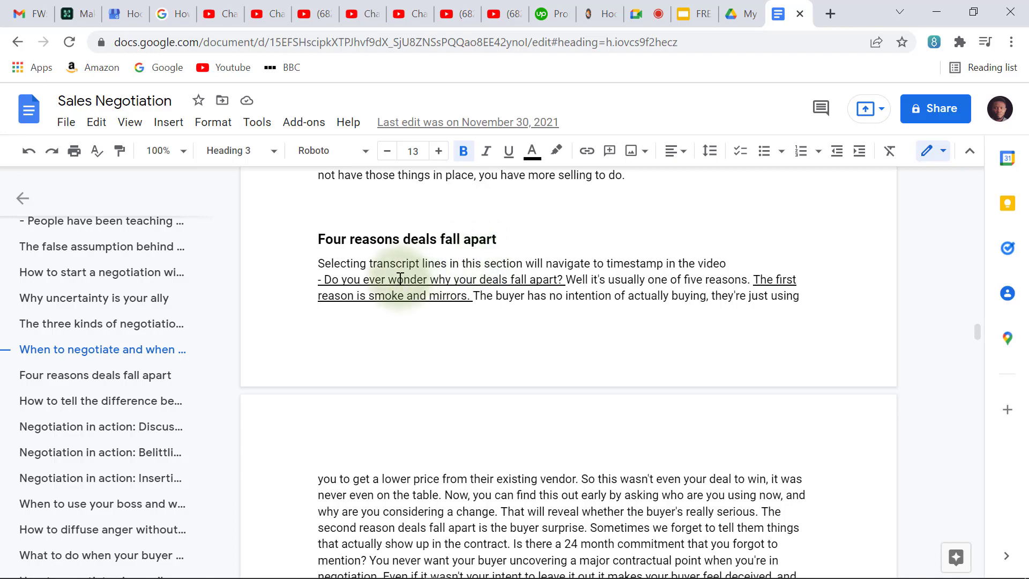
pyautogui.scroll(-15, 407, 276)
pyautogui.scroll(-10, 400, 278)
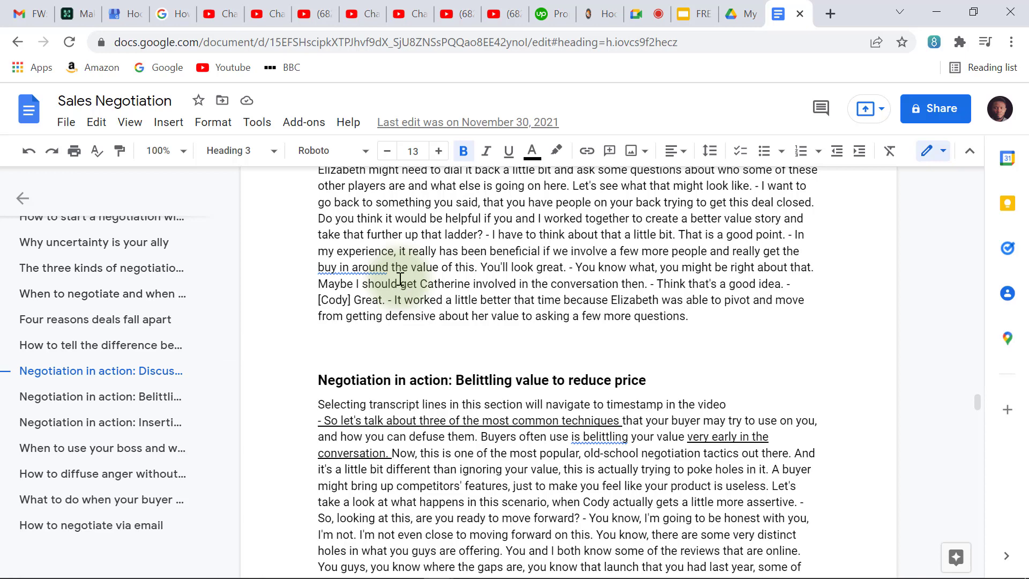
# - Review the Sales Negotiation document's options for sharing with people and groups or by link, and close them without changes
pyautogui.click(942, 113)
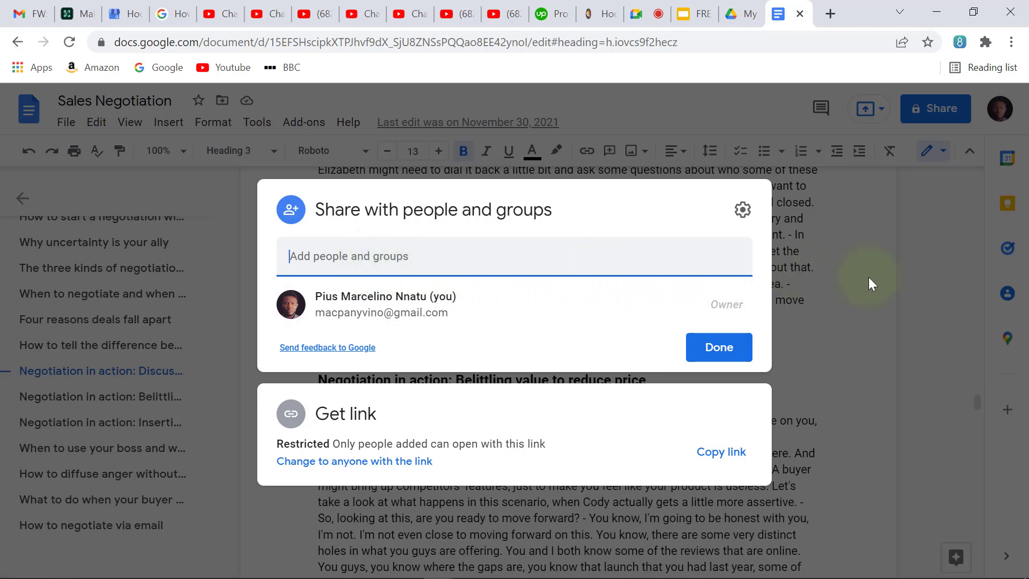
pyautogui.click(898, 278)
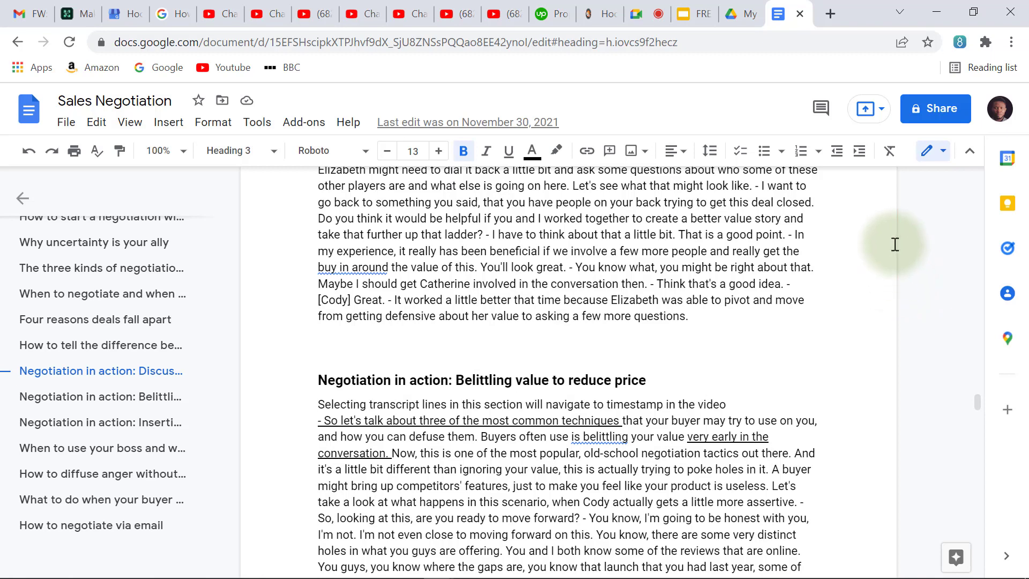
# - Look at the options for presenting the document in a meeting and at its comment history, and return to the page
pyautogui.click(881, 112)
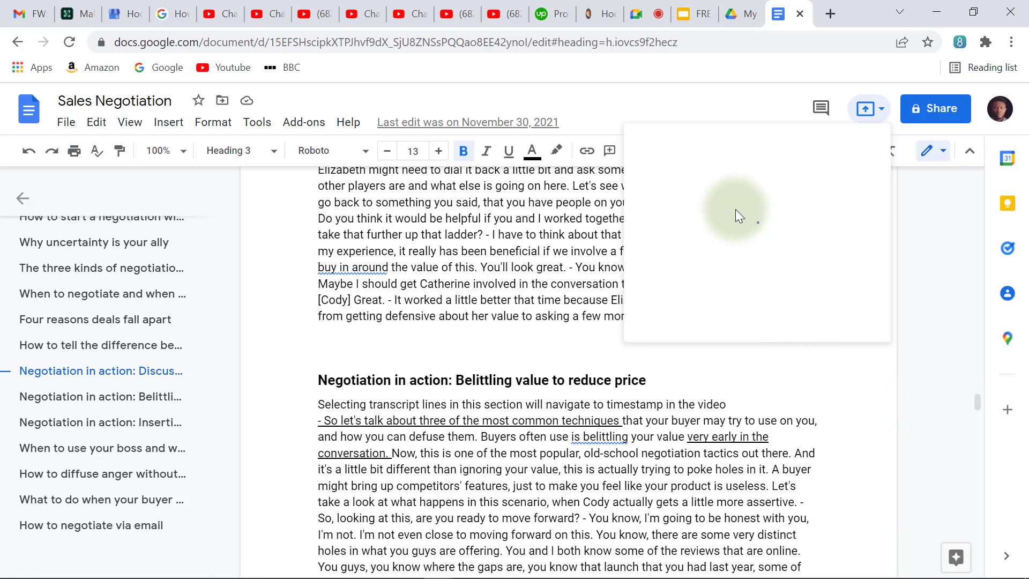
pyautogui.click(865, 109)
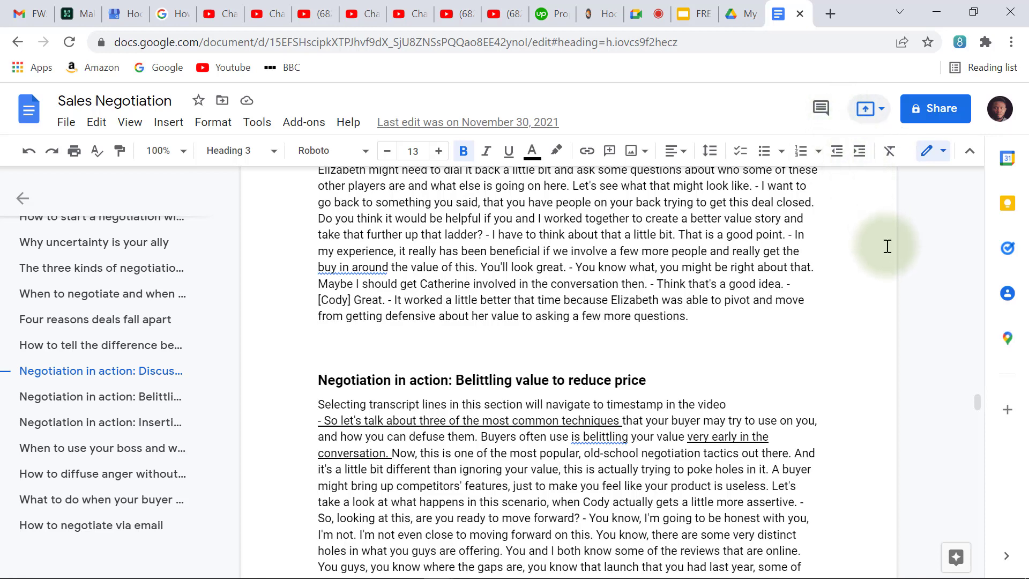
pyautogui.click(820, 113)
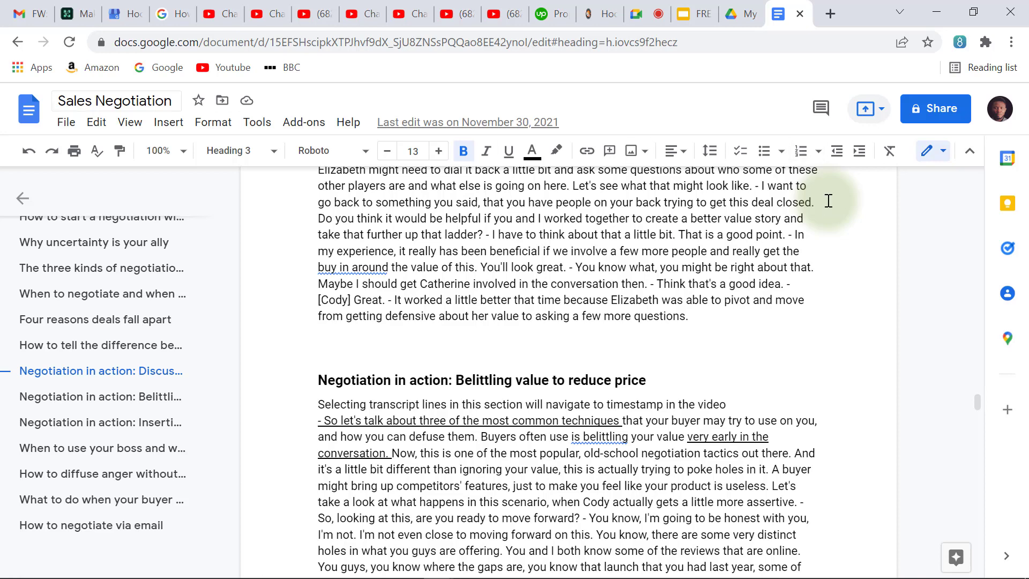
# - Leave the Sales Negotiation document and go back past the Docs home page to the Google homepage
pyautogui.click(20, 42)
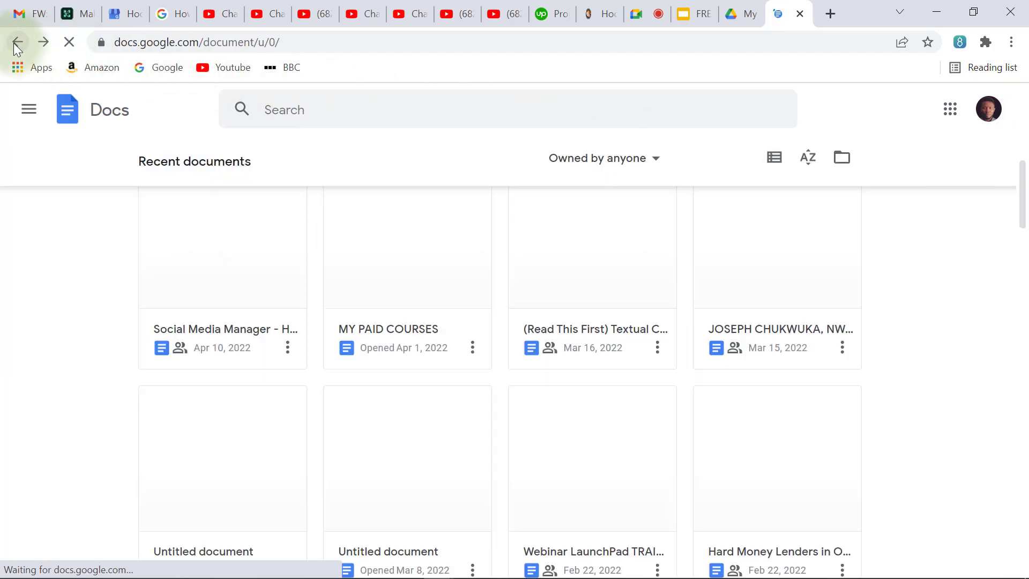
pyautogui.click(16, 44)
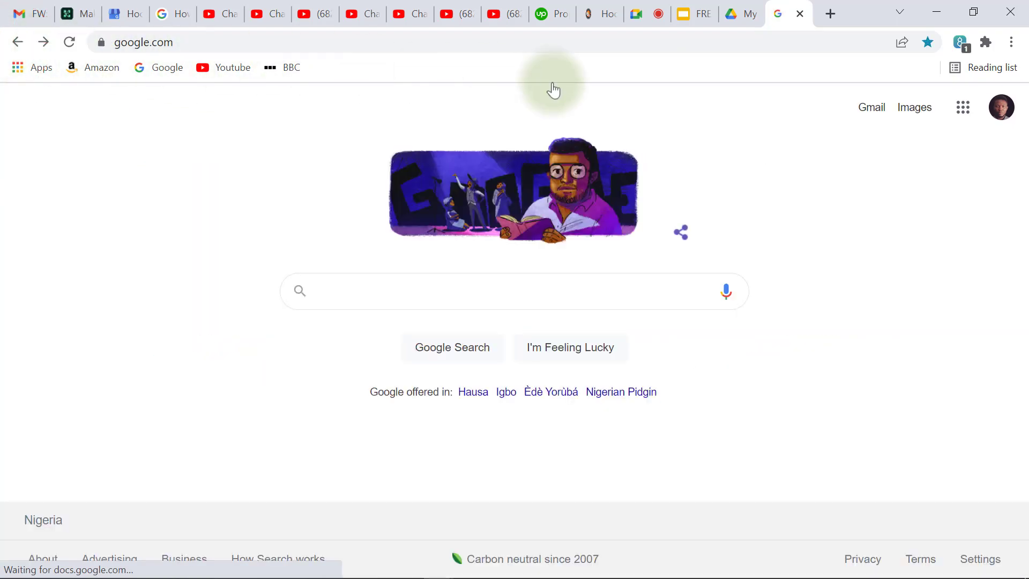
# - Open Google Sheets from the Google home page
pyautogui.click(965, 111)
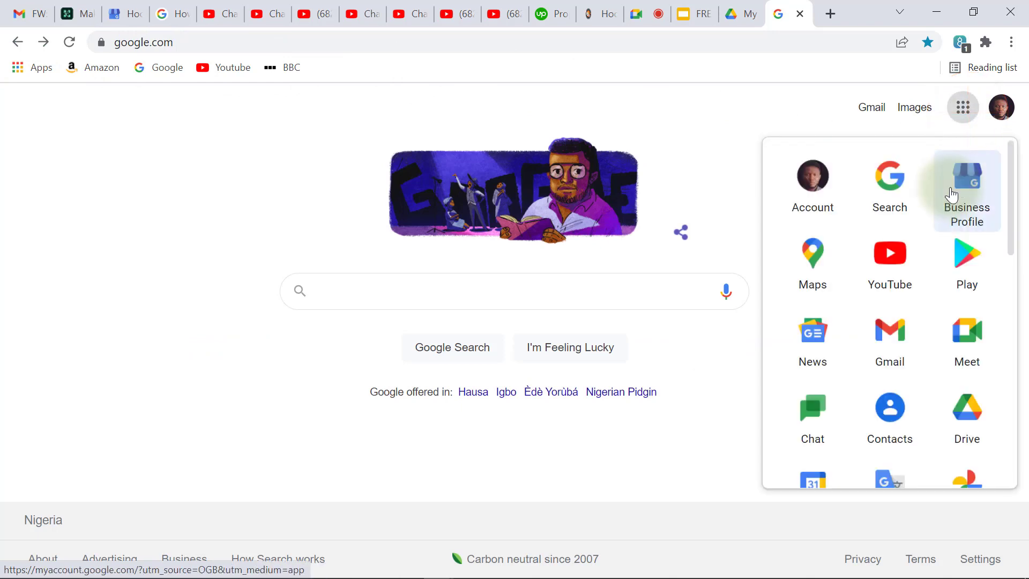
pyautogui.scroll(-7, 951, 194)
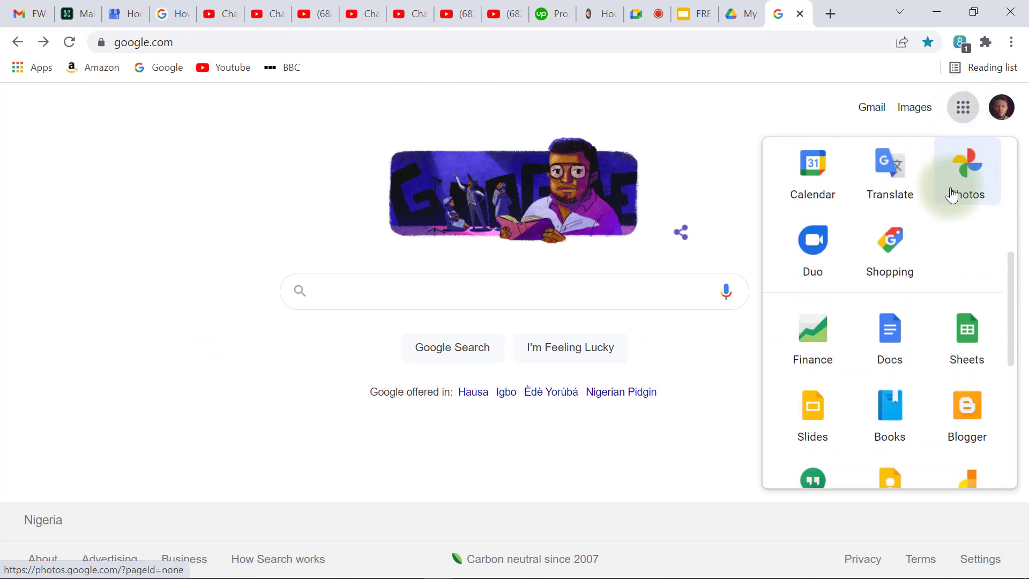
pyautogui.click(968, 255)
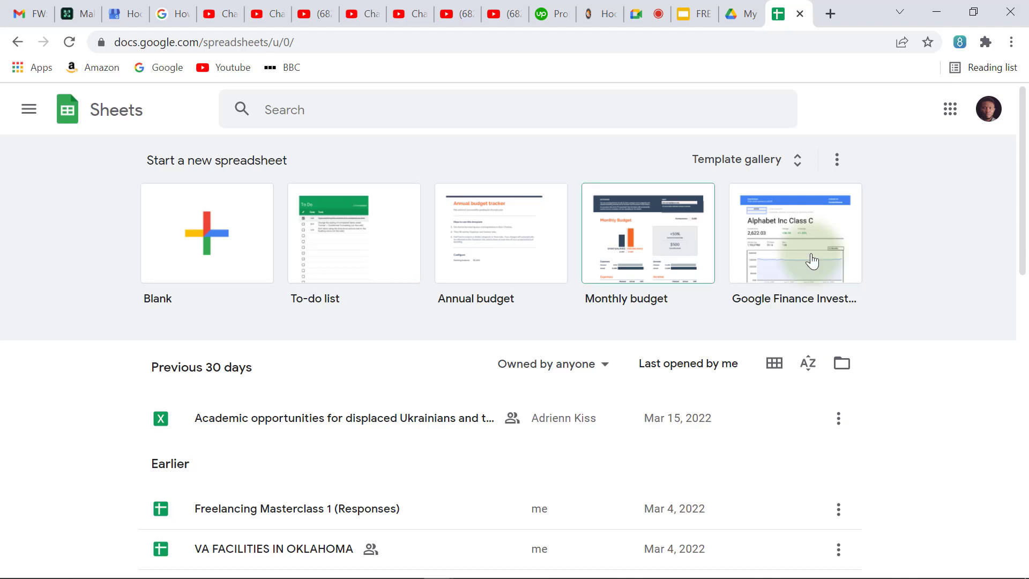
# - Look through the Personal, Work and Project management templates in the full template gallery, and return to the Sheets home page
pyautogui.click(796, 160)
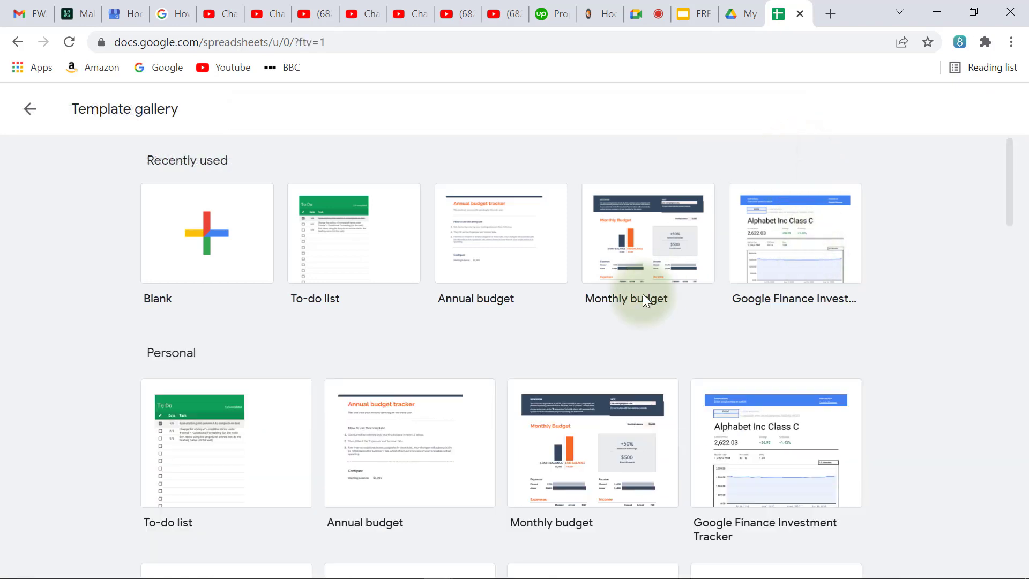
pyautogui.scroll(-6, 642, 293)
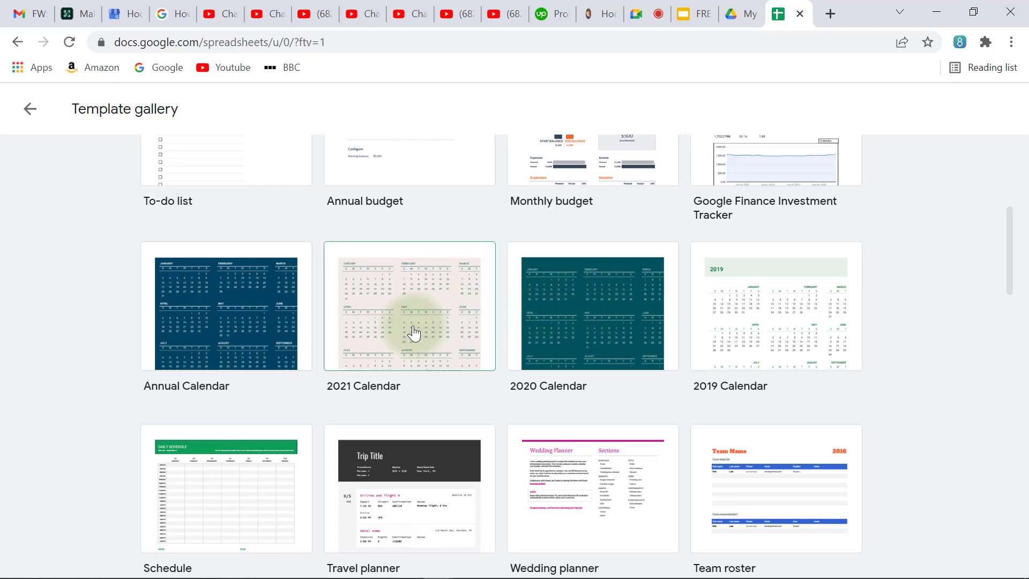
pyautogui.scroll(-3, 413, 332)
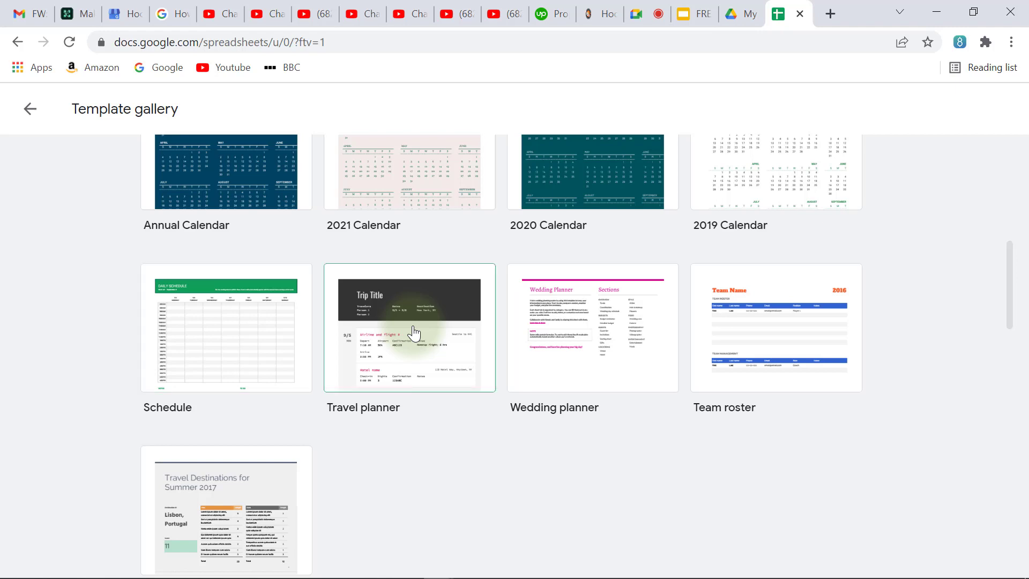
pyautogui.scroll(-1, 414, 332)
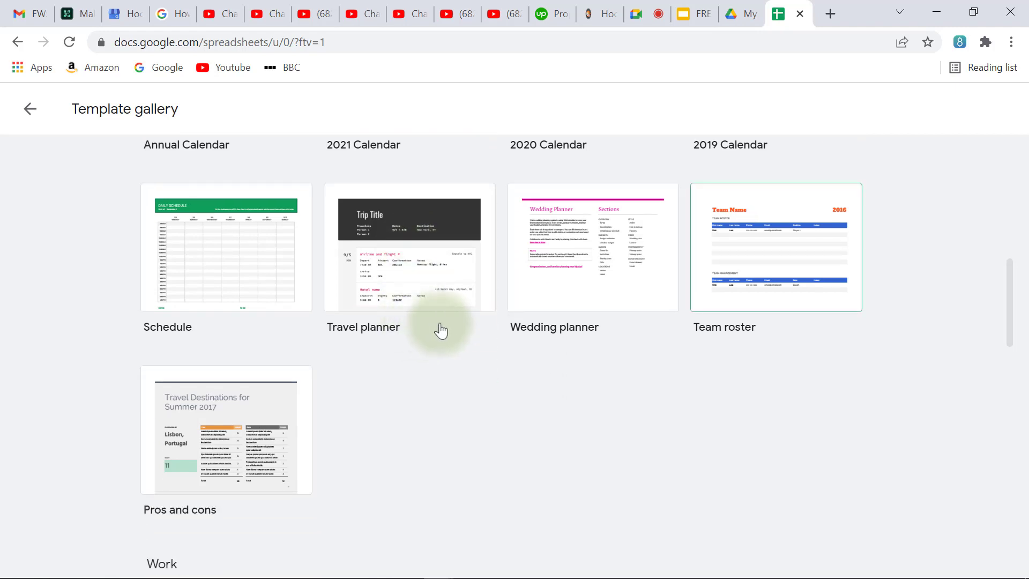
pyautogui.scroll(-2, 750, 299)
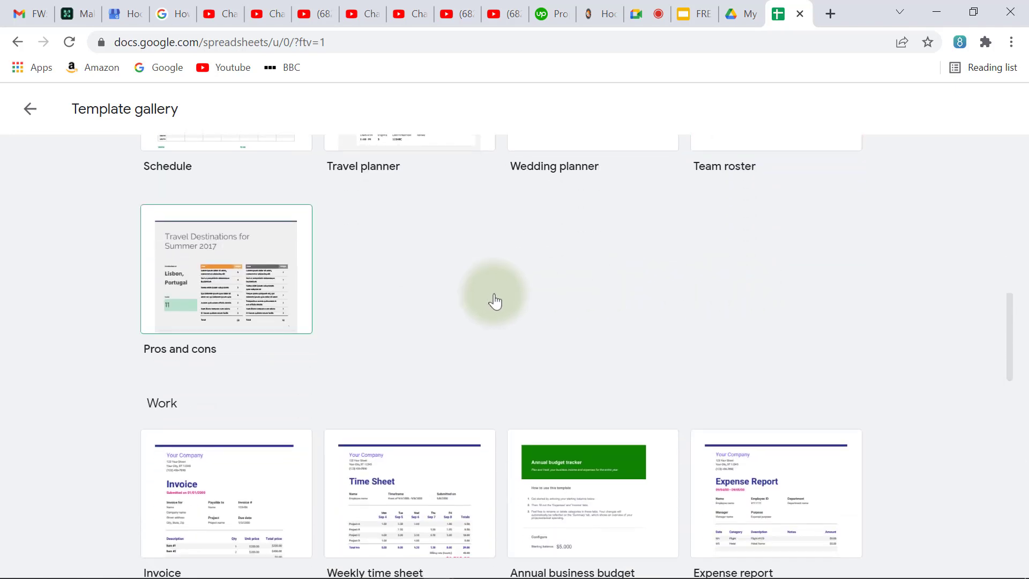
pyautogui.scroll(-6, 239, 304)
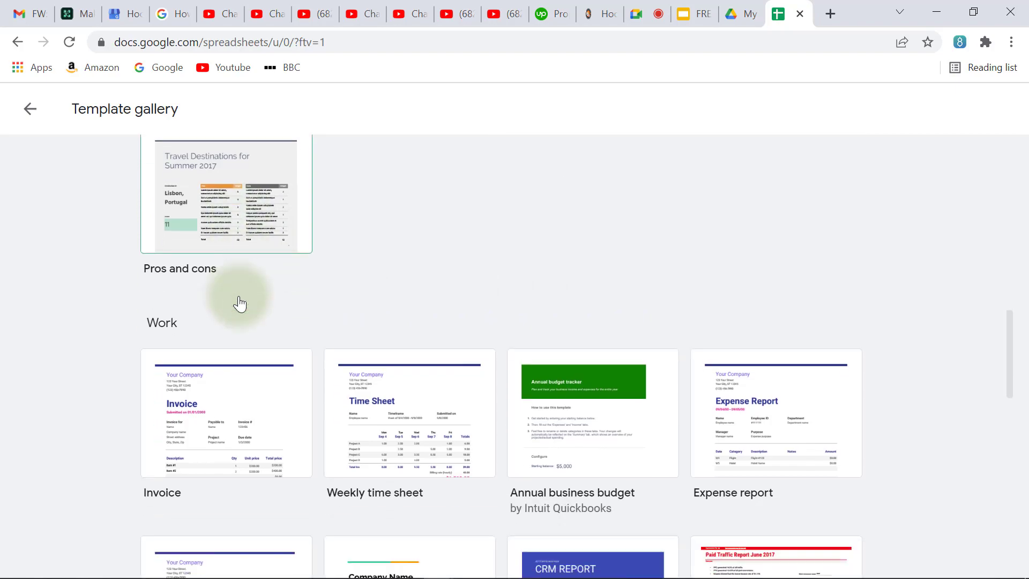
pyautogui.scroll(-5, 459, 322)
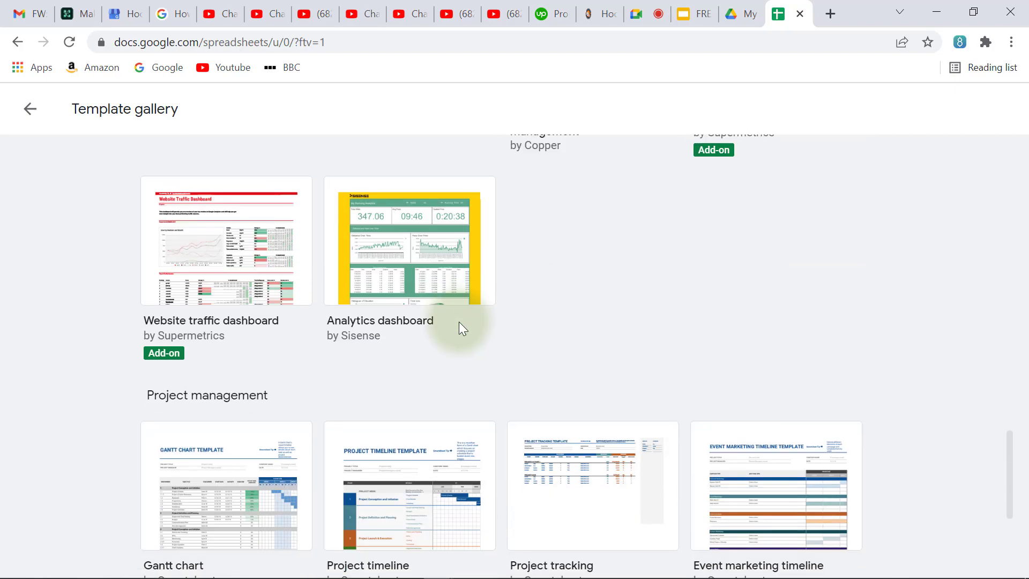
pyautogui.scroll(4, 459, 323)
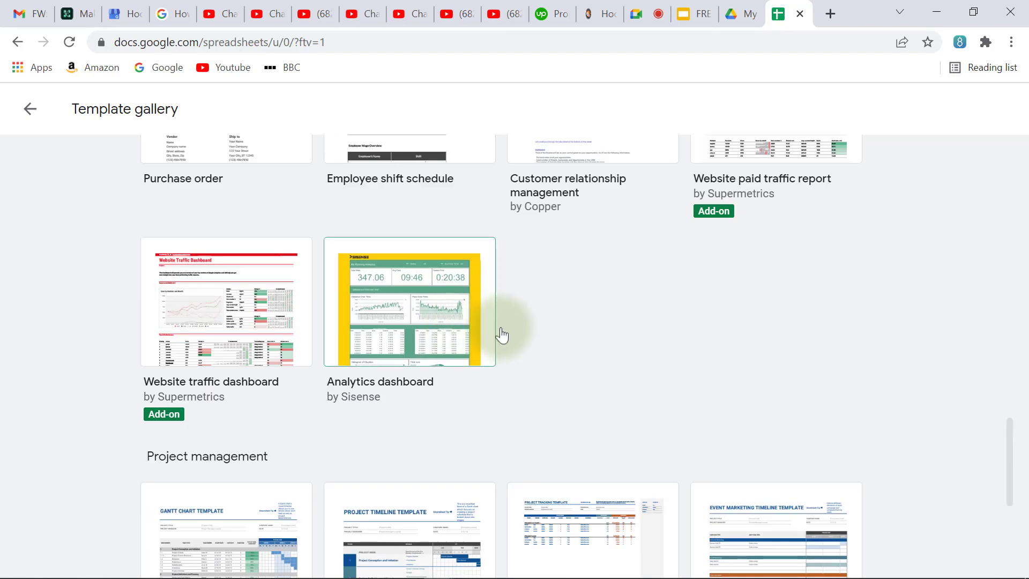
pyautogui.scroll(10, 544, 340)
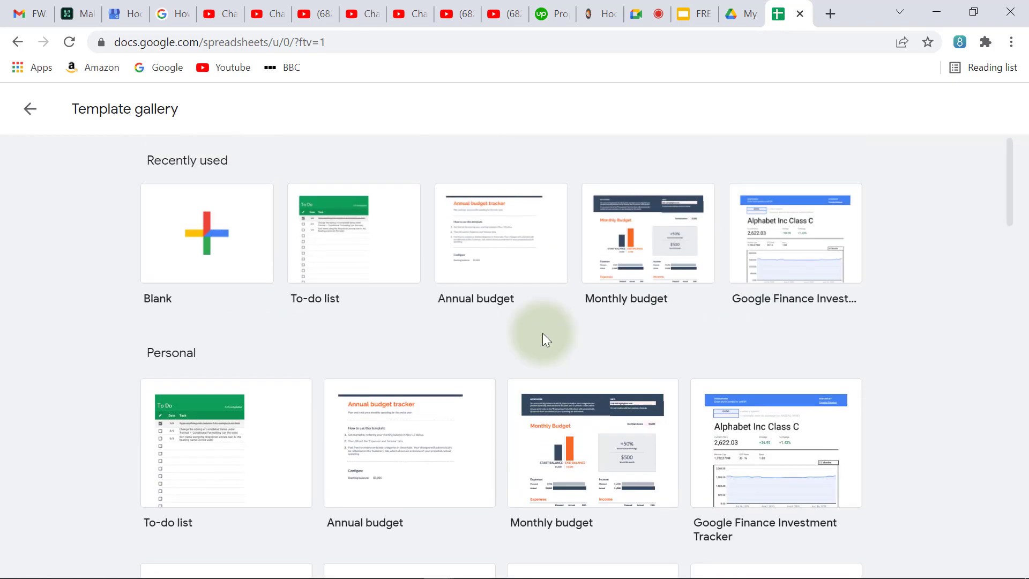
pyautogui.click(31, 115)
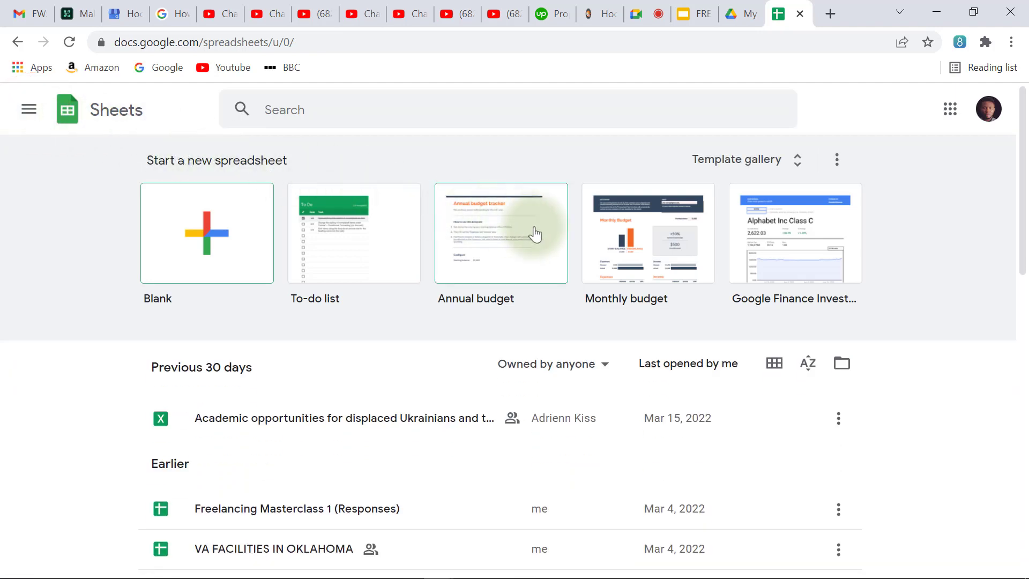
# - Create a blank spreadsheet and dismiss the people chips introduction
pyautogui.click(202, 242)
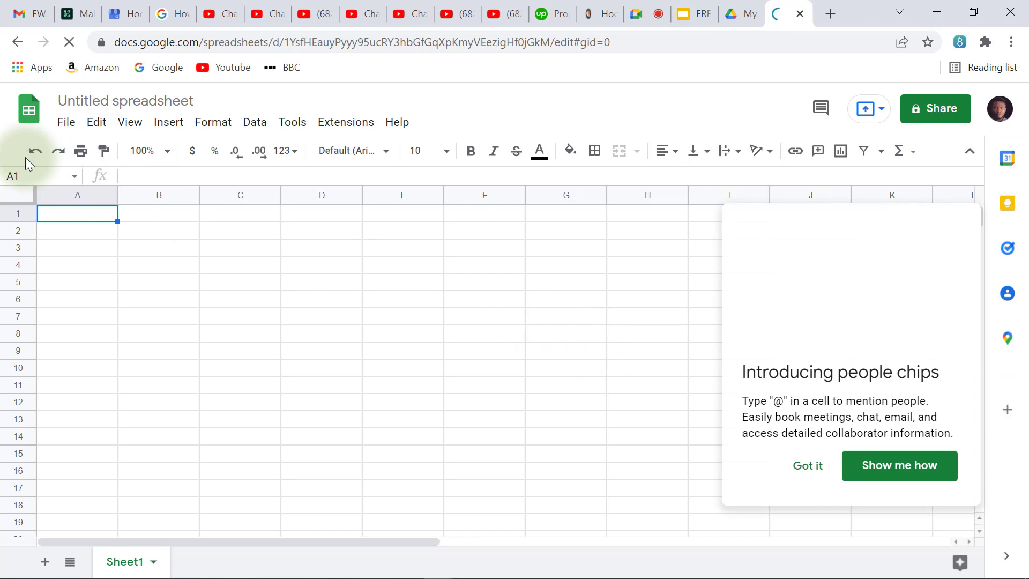
pyautogui.click(809, 464)
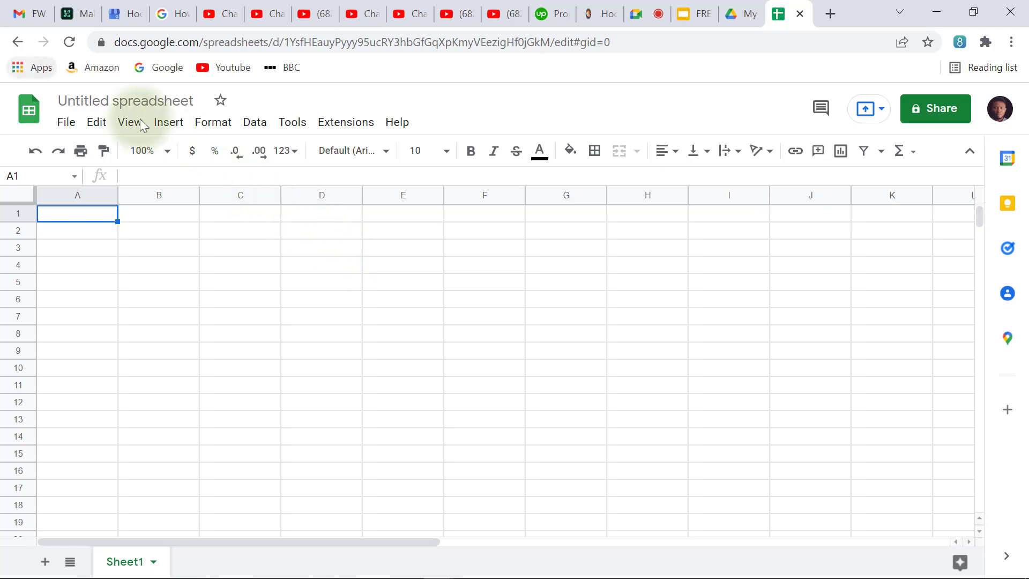
# - Return to the Sheets home page and open the shared workbook on academic opportunities for displaced Ukrainians, dismissing the Office Editing welcome
pyautogui.click(18, 42)
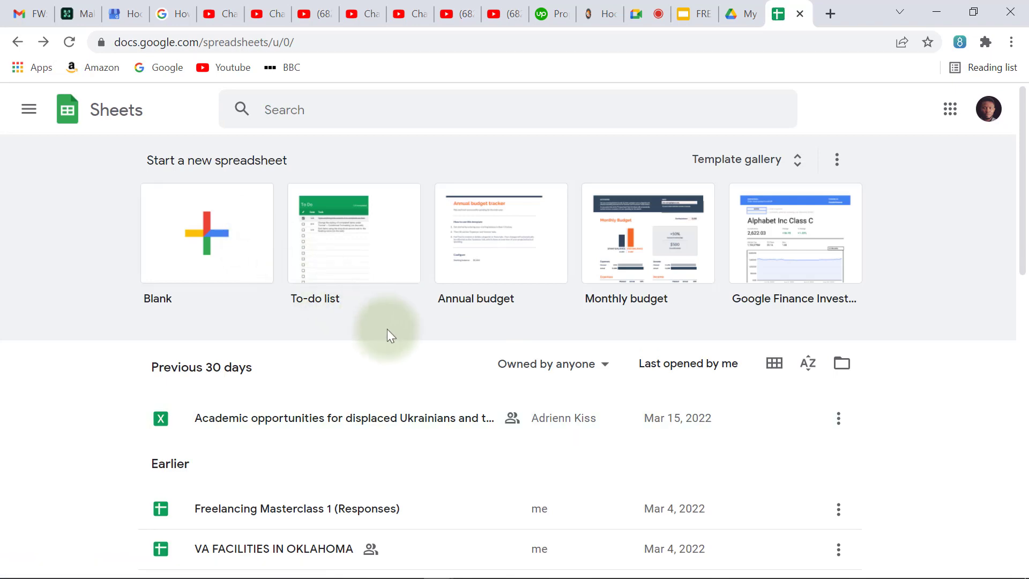
pyautogui.scroll(-1, 399, 340)
pyautogui.click(410, 346)
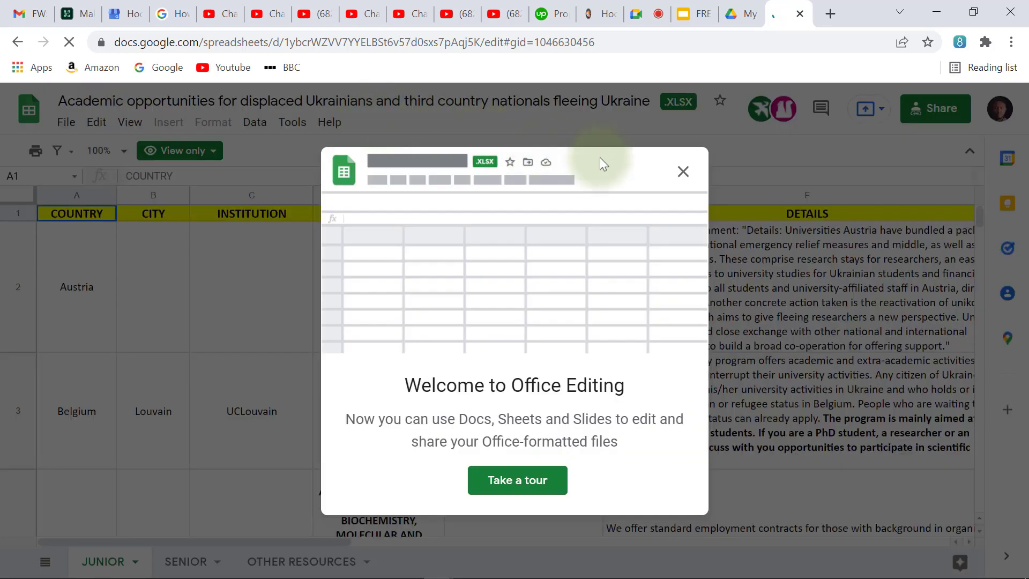
pyautogui.click(683, 171)
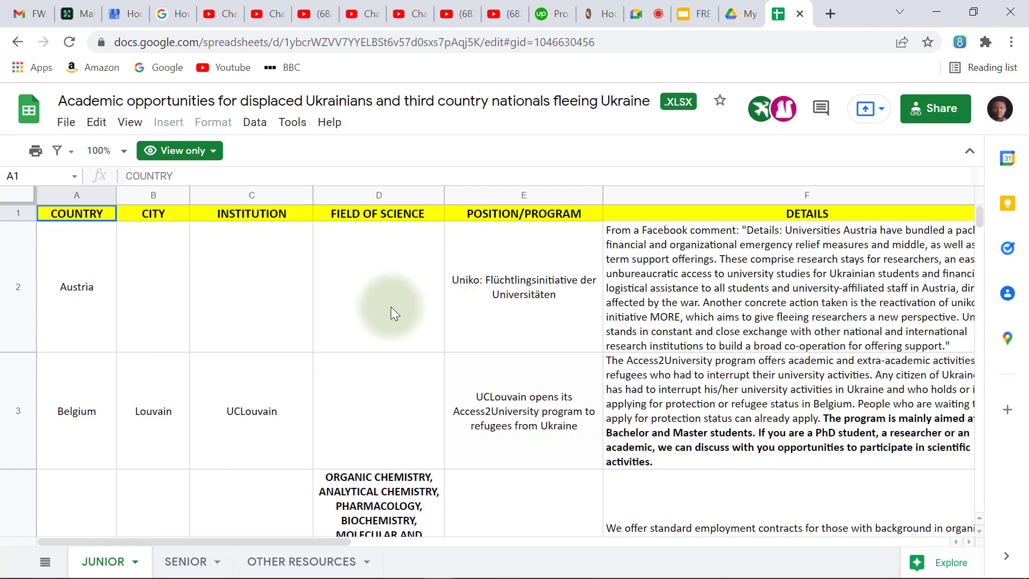
# - Examine the countries, institutions, fields of science and programs listed on the JUNIOR sheet
pyautogui.scroll(-5, 391, 306)
pyautogui.scroll(5, 392, 311)
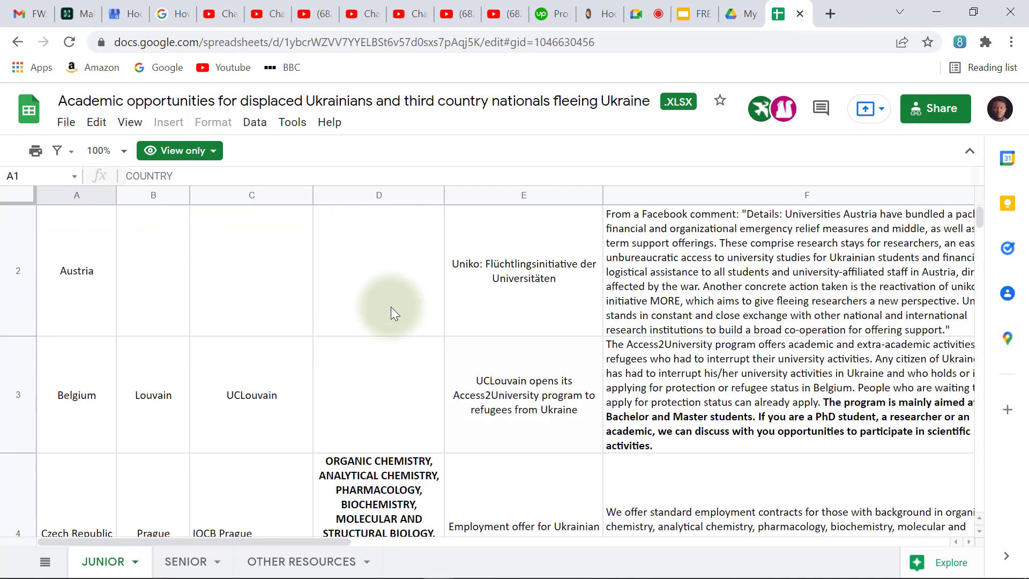
pyautogui.scroll(-3, 390, 306)
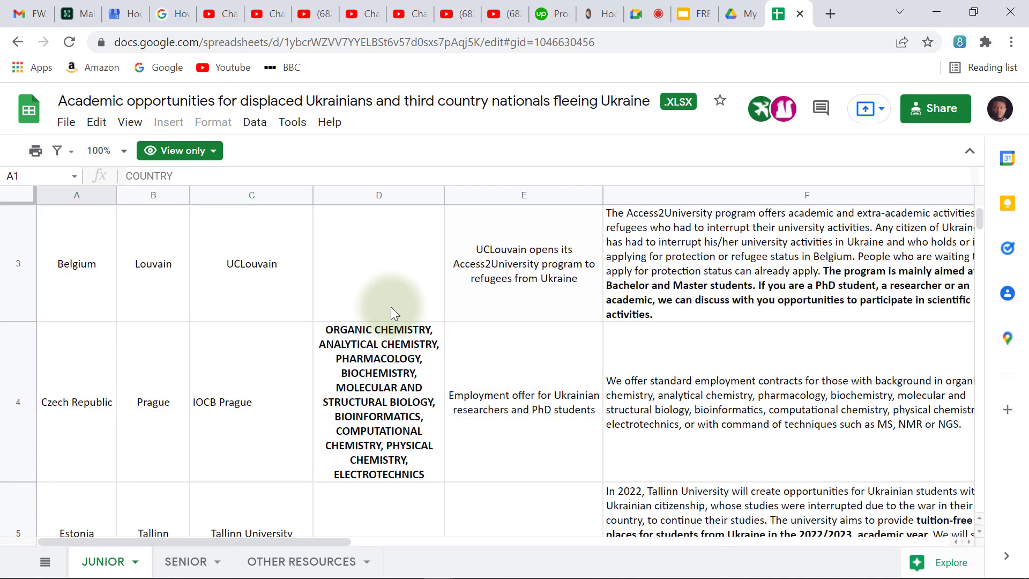
pyautogui.scroll(3, 391, 307)
pyautogui.scroll(-6, 390, 307)
pyautogui.scroll(-10, 391, 307)
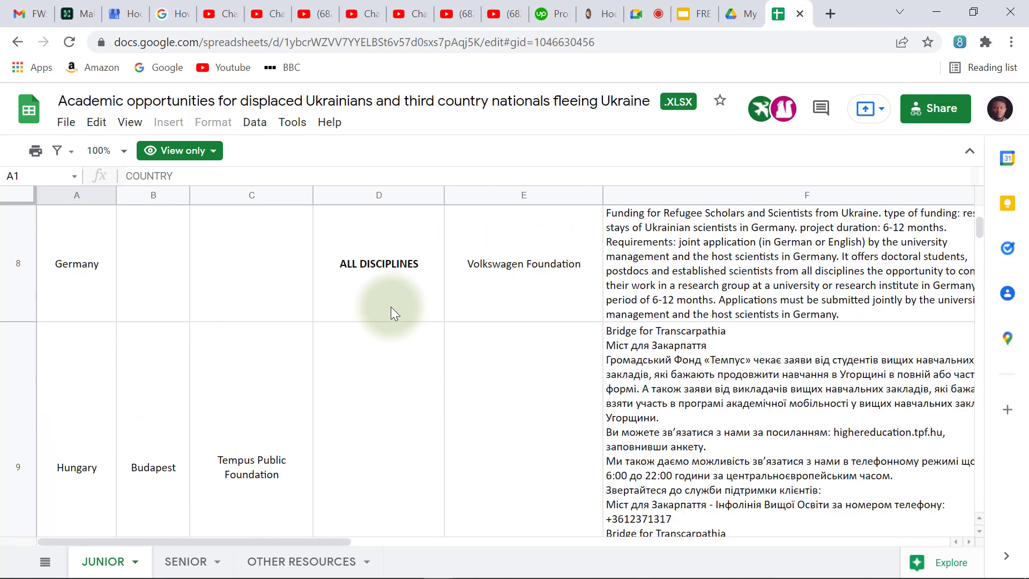
pyautogui.scroll(-12, 391, 307)
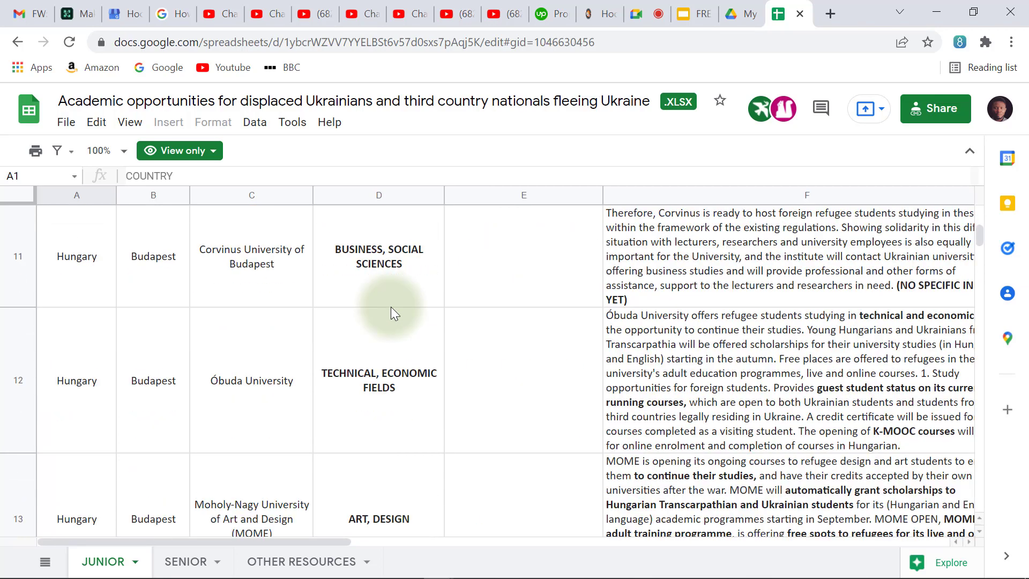
pyautogui.scroll(20, 391, 307)
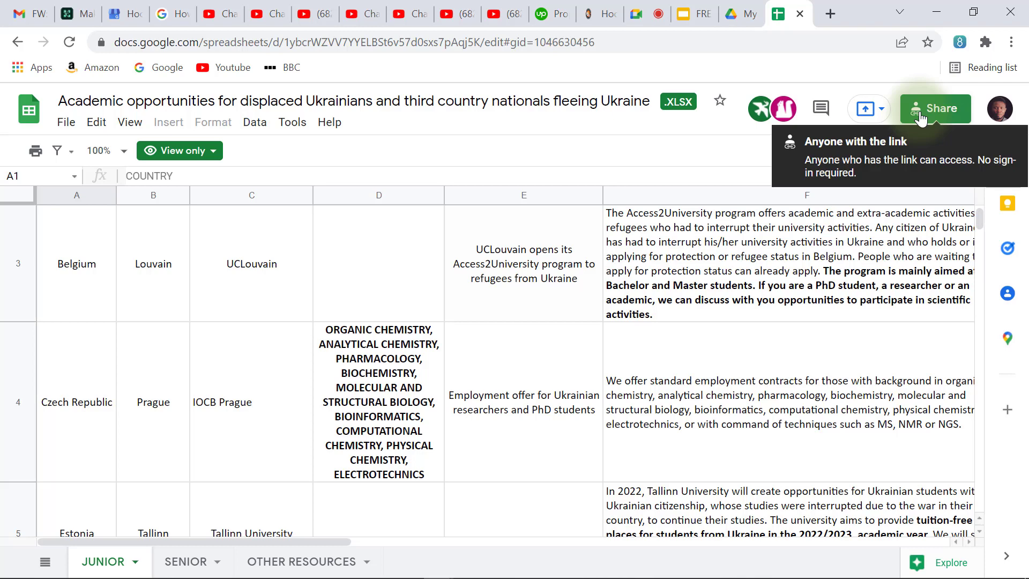
# - Check the shared workbook's sharing status and its view-only mode information with the option to request edit access
pyautogui.click(921, 115)
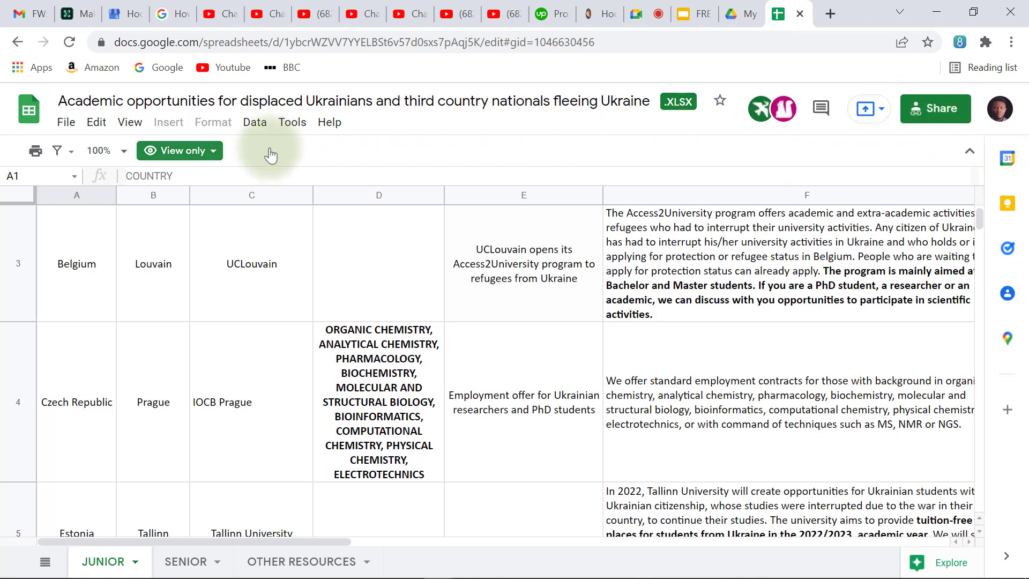
pyautogui.click(214, 152)
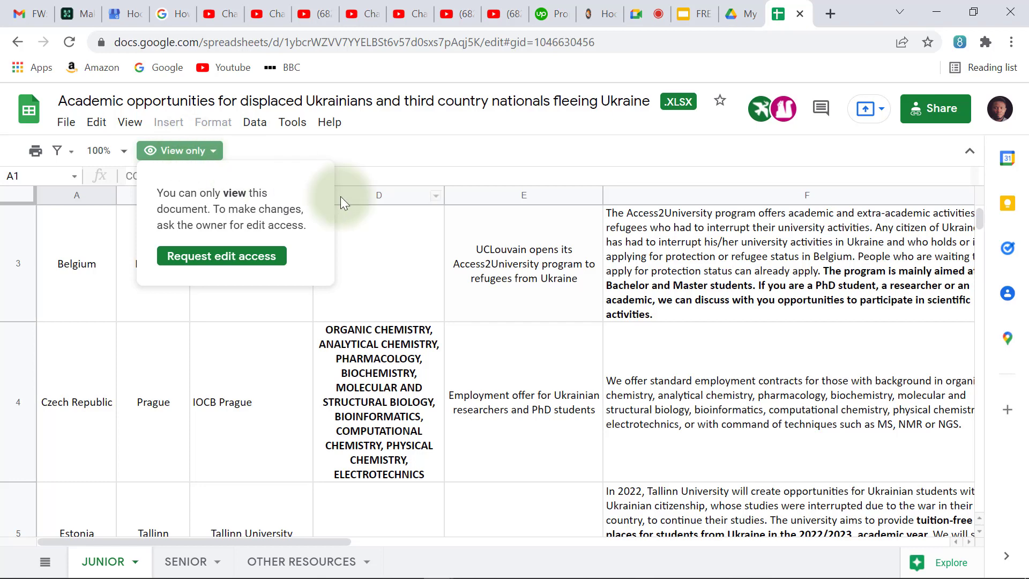
pyautogui.click(507, 257)
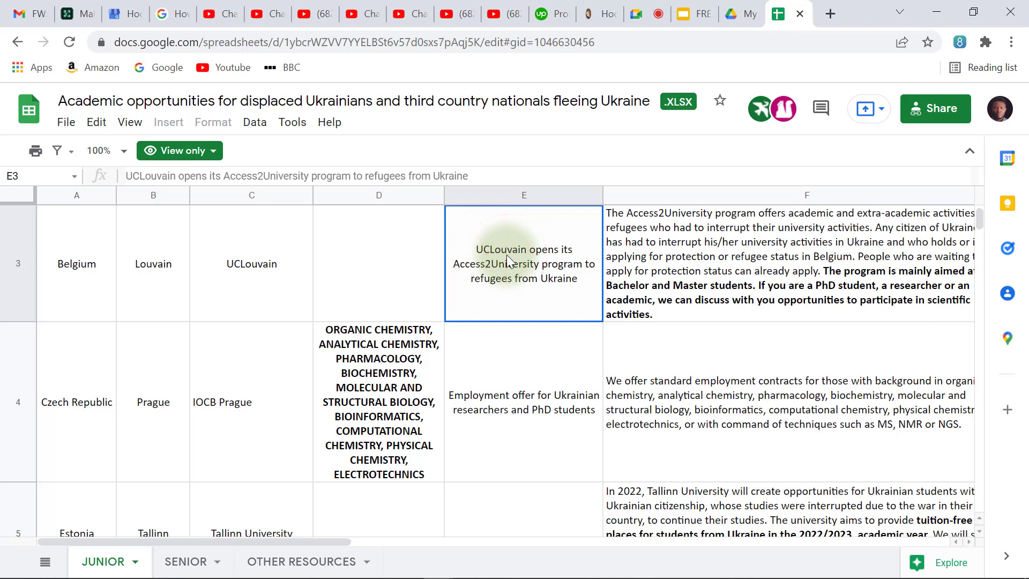
pyautogui.click(214, 156)
pyautogui.click(204, 260)
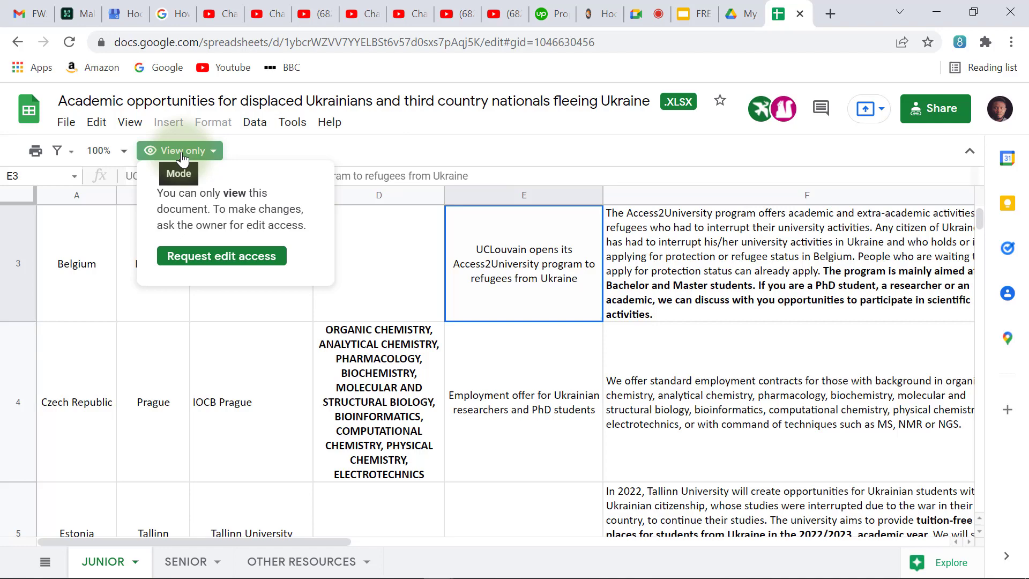
pyautogui.scroll(-5, 716, 268)
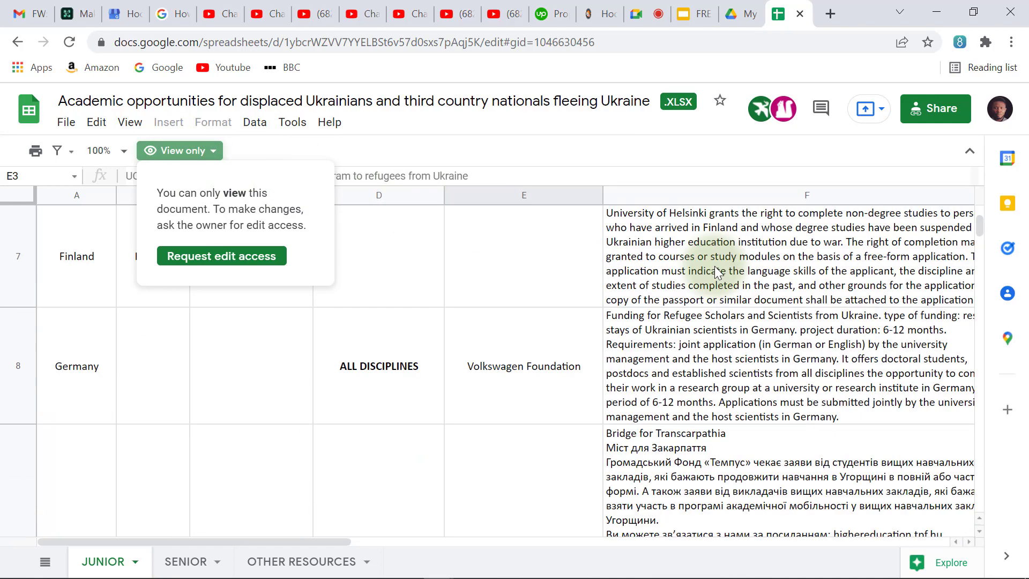
pyautogui.scroll(5, 715, 266)
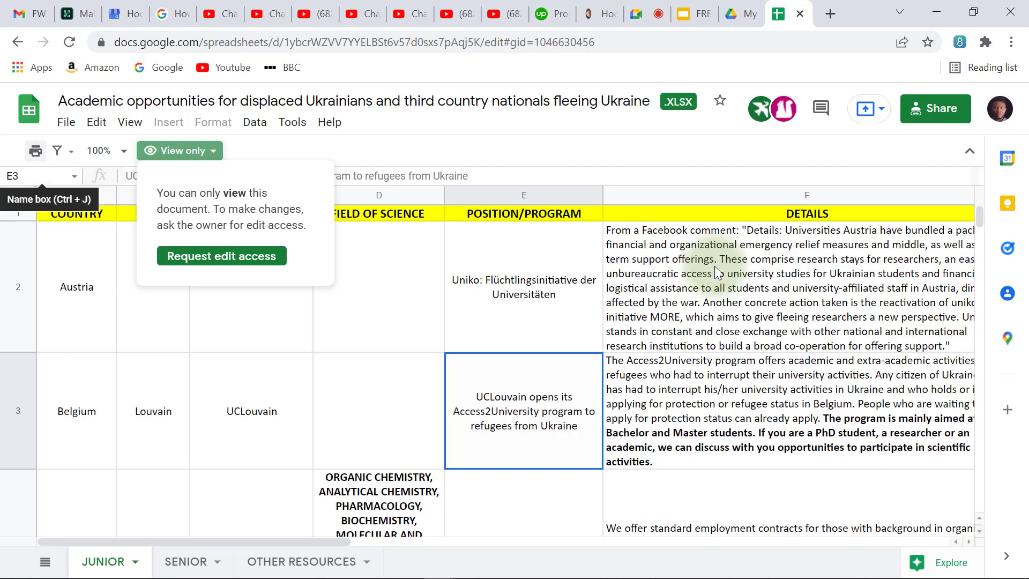
# - Leave the shared workbook for the Sheets home page and open another Google app, Slides, in a new tab
pyautogui.click(17, 42)
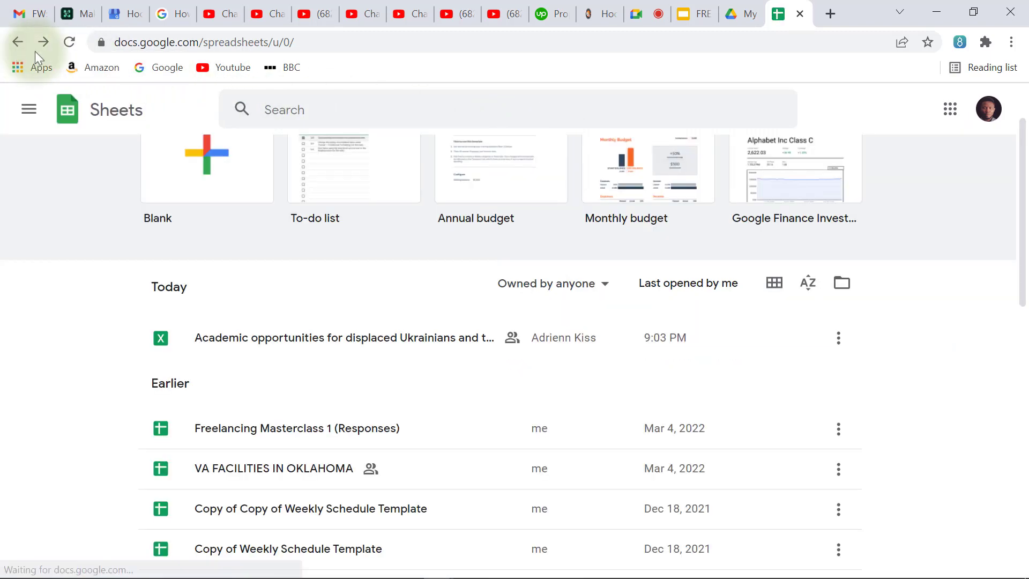
pyautogui.click(949, 111)
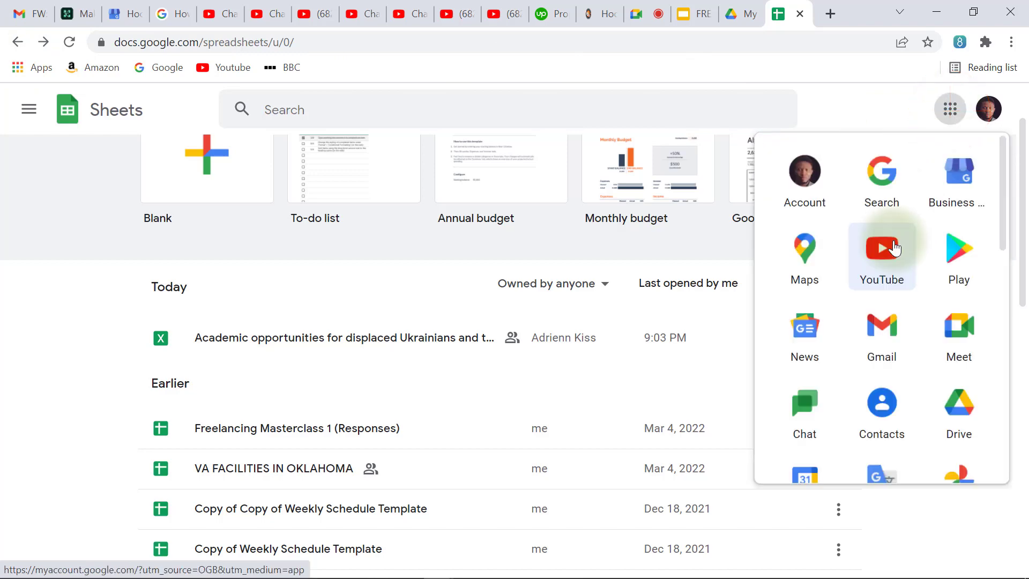
pyautogui.scroll(-3, 906, 278)
pyautogui.scroll(-5, 908, 279)
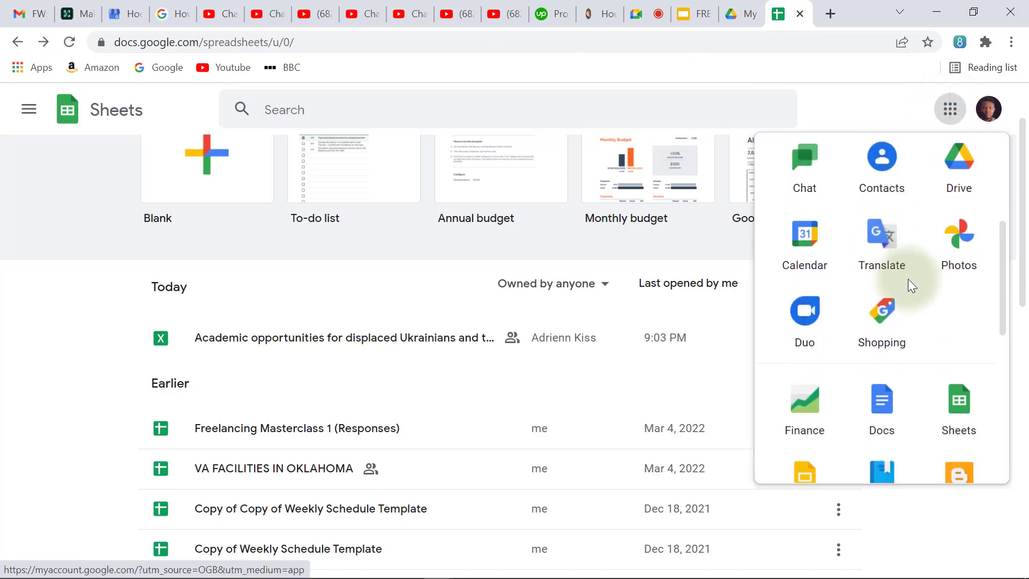
pyautogui.click(817, 326)
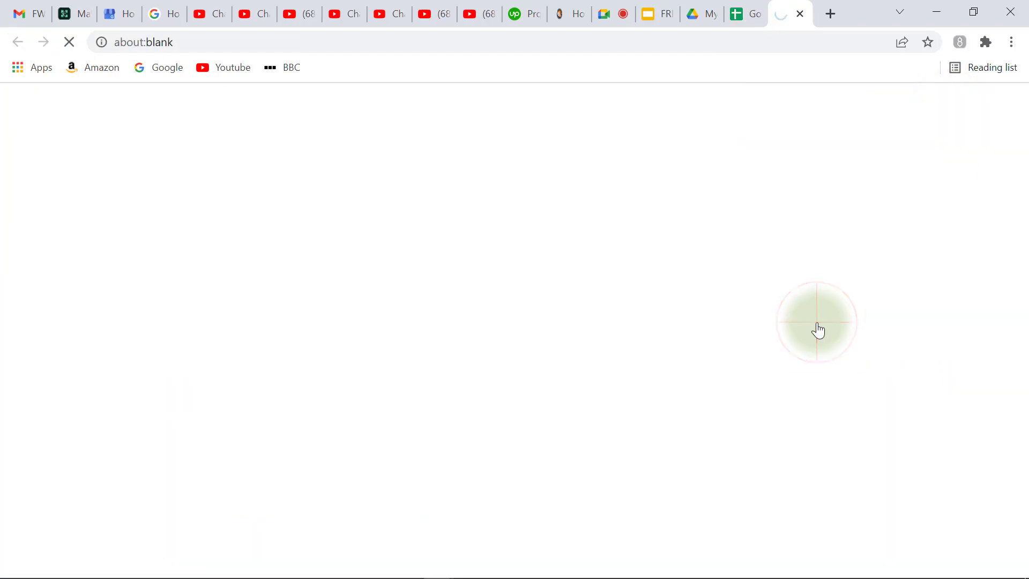
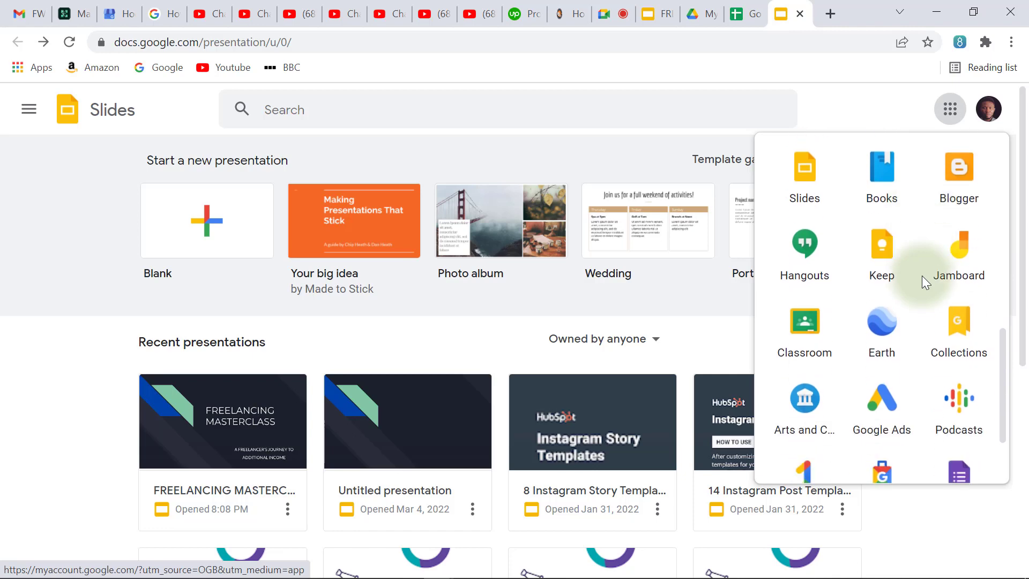
# - Open Google Forms from the list of Google apps and look through the recent forms on its home page
pyautogui.scroll(-2, 922, 275)
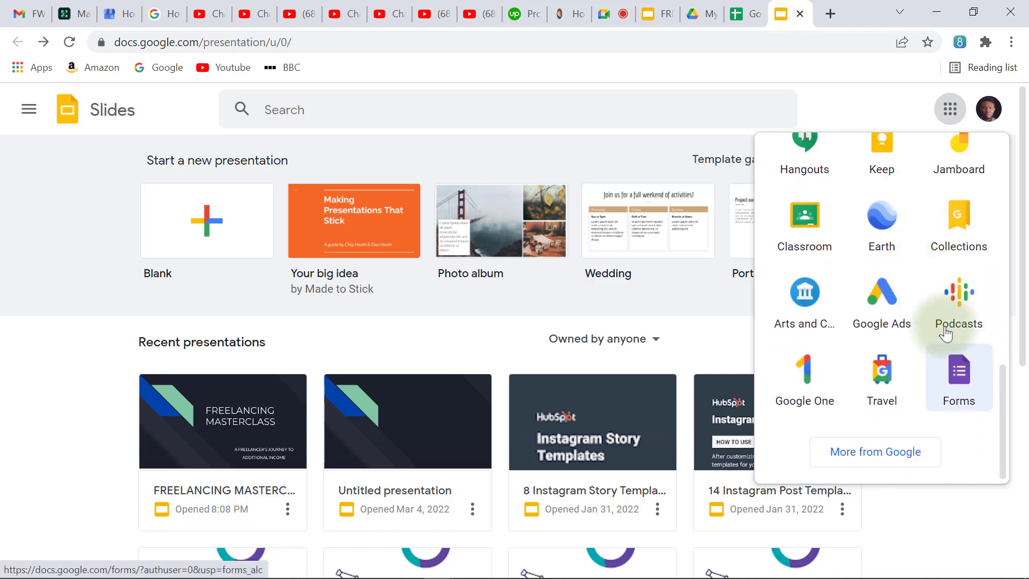
pyautogui.click(963, 376)
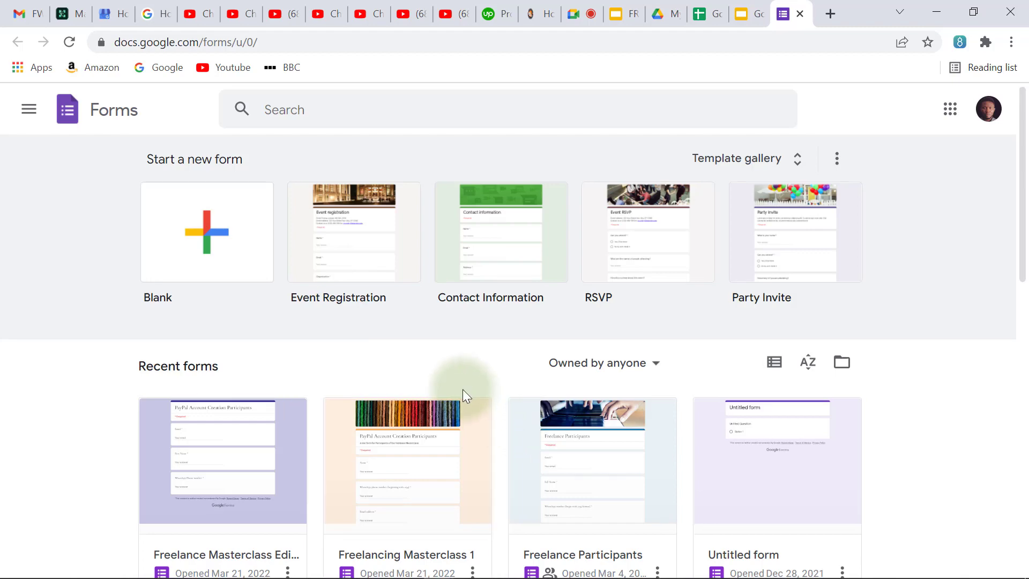
pyautogui.scroll(-2, 463, 394)
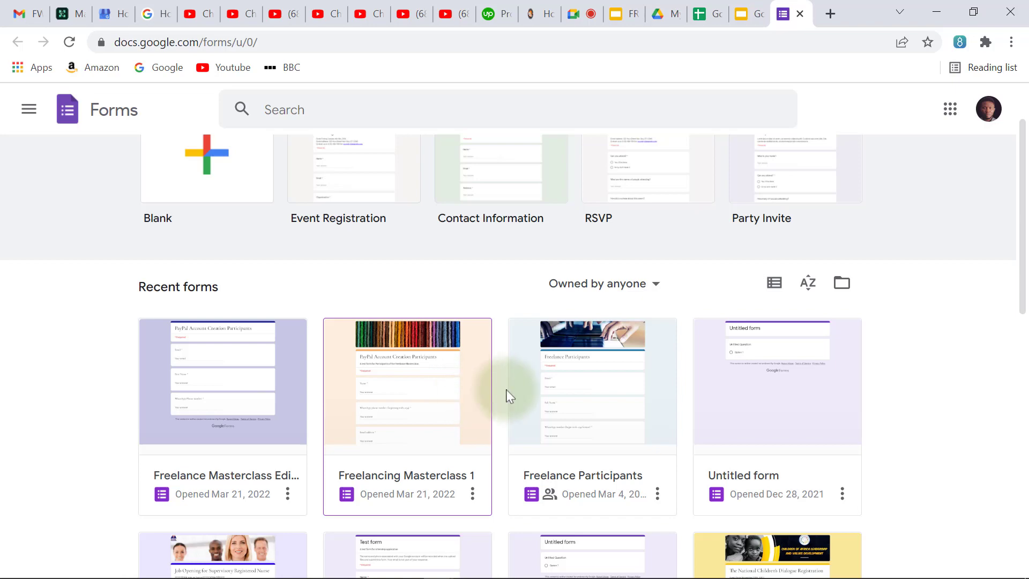
pyautogui.scroll(-5, 599, 397)
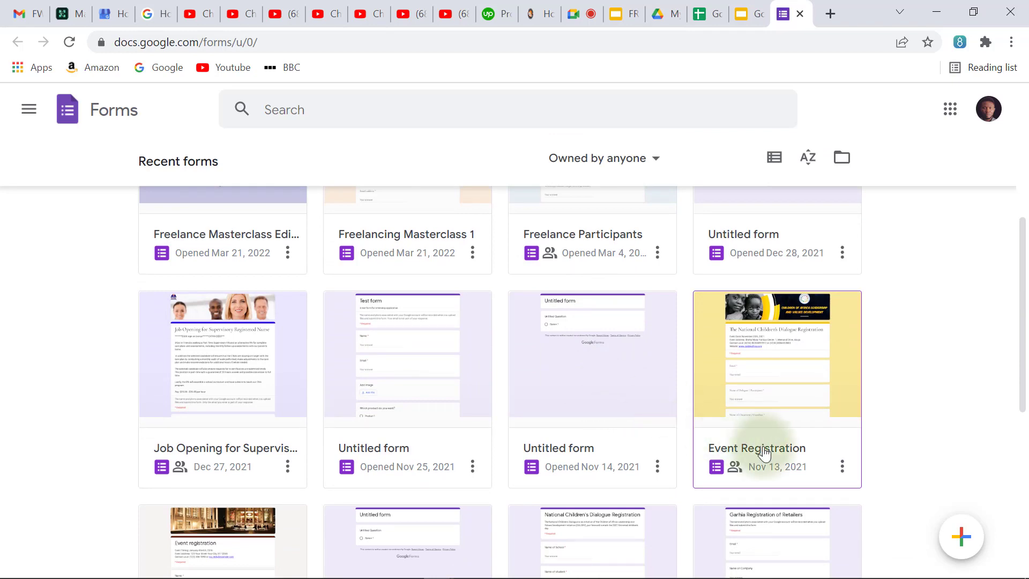
pyautogui.scroll(5, 765, 454)
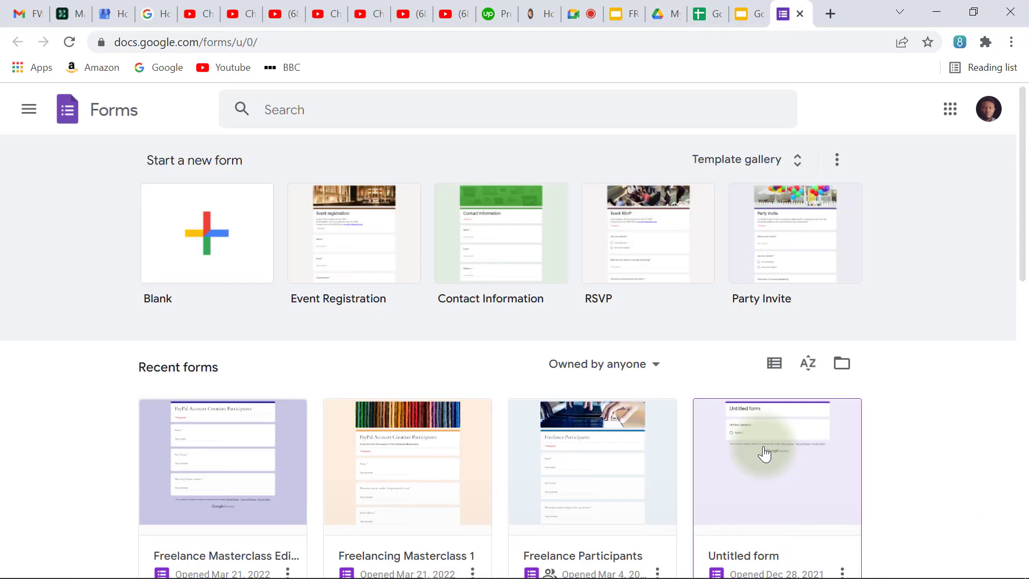
pyautogui.scroll(-5, 765, 453)
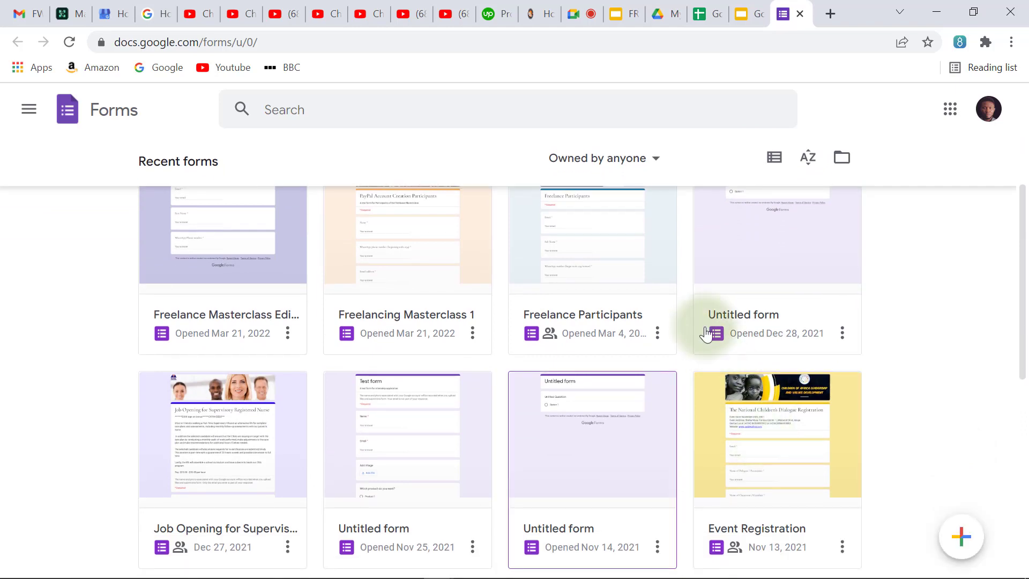
pyautogui.scroll(3, 691, 305)
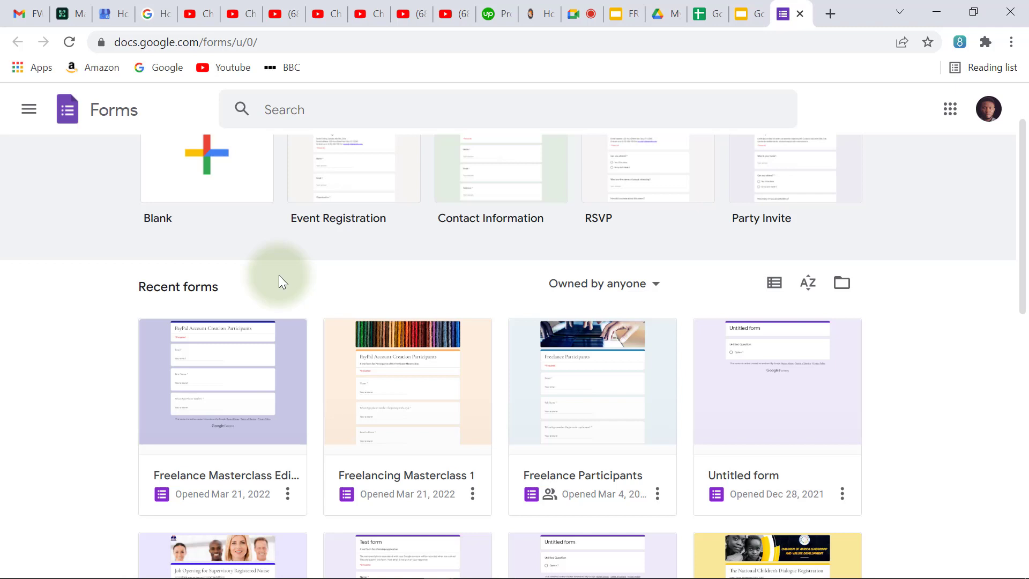
pyautogui.scroll(2, 279, 275)
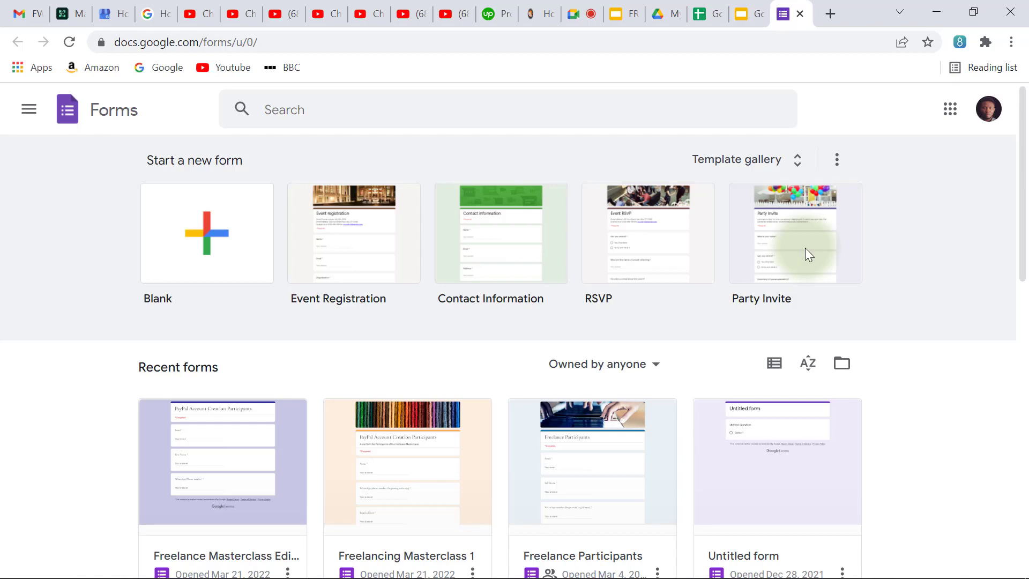
# - Review the Blank, Event Registration, Contact Information, RSVP and Party Invite choices for starting a new form
pyautogui.press('Tab')
pyautogui.press('Tab')
pyautogui.hotkey('shift', 'Tab')
pyautogui.hotkey('shift', 'Tab')
pyautogui.click(214, 243)
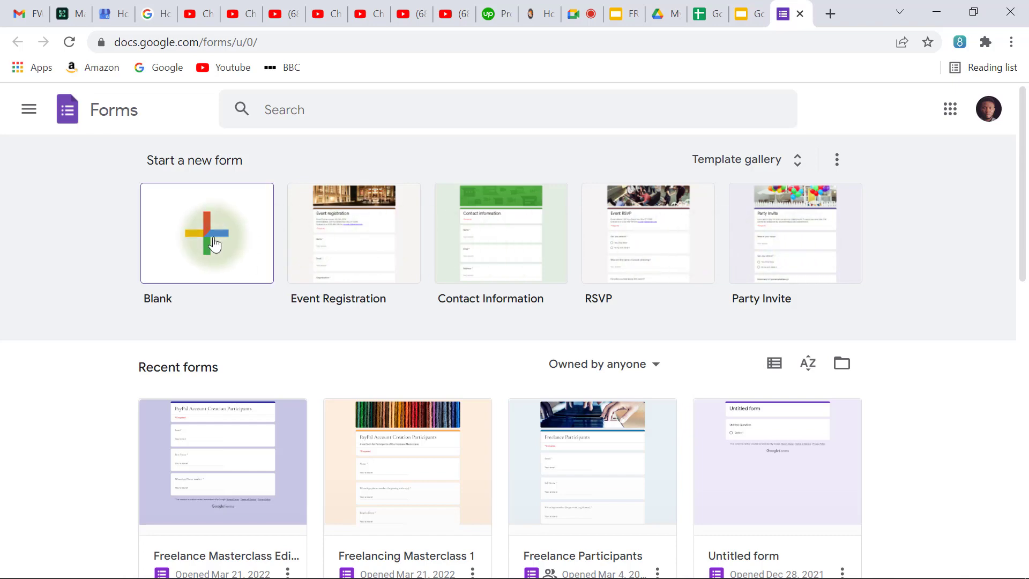
pyautogui.press('Tab')
pyautogui.press('Tab')
pyautogui.hotkey('shift', 'Tab')
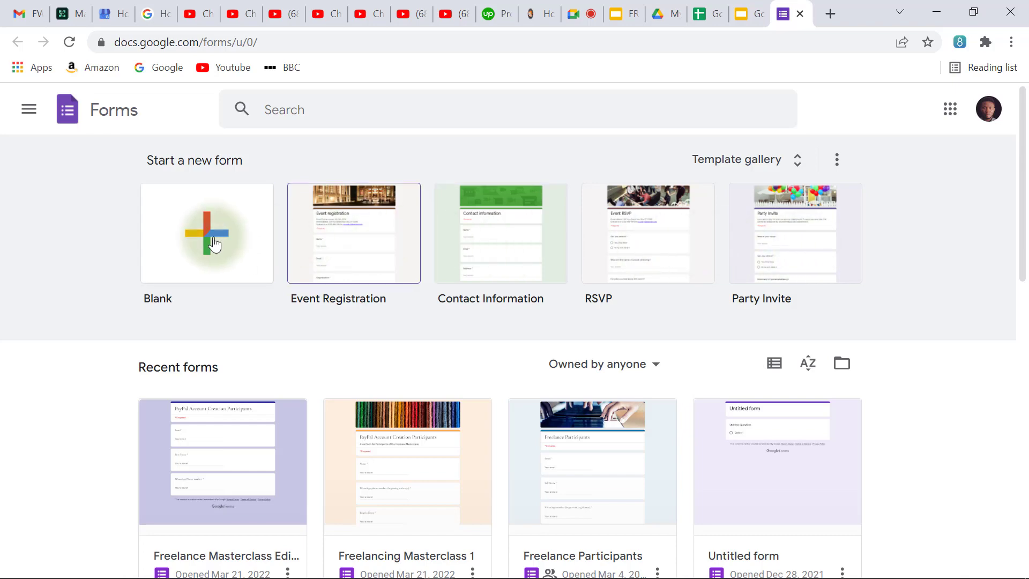
pyautogui.press('Tab')
pyautogui.press('Tab')
pyautogui.press('Tab')
pyautogui.hotkey('shift', 'Tab')
pyautogui.hotkey('shift', 'Tab')
pyautogui.hotkey('shift', 'Tab')
pyautogui.press('Tab')
pyautogui.press('Tab')
pyautogui.press('Tab')
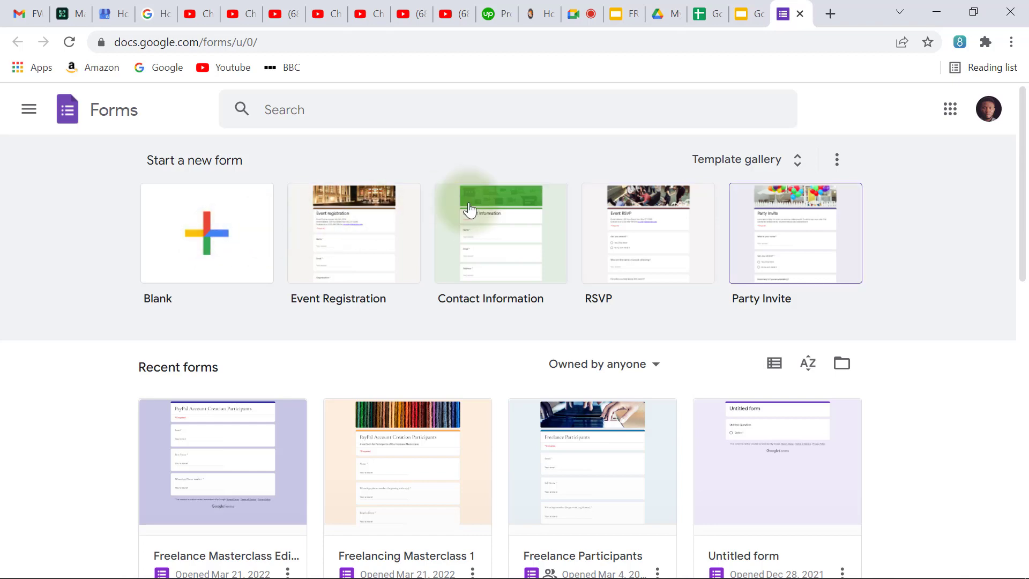
# - Open the full form template gallery and examine the Personal templates, such as Find a Time and T-Shirt Sign Up
pyautogui.click(797, 159)
pyautogui.scroll(-3, 799, 158)
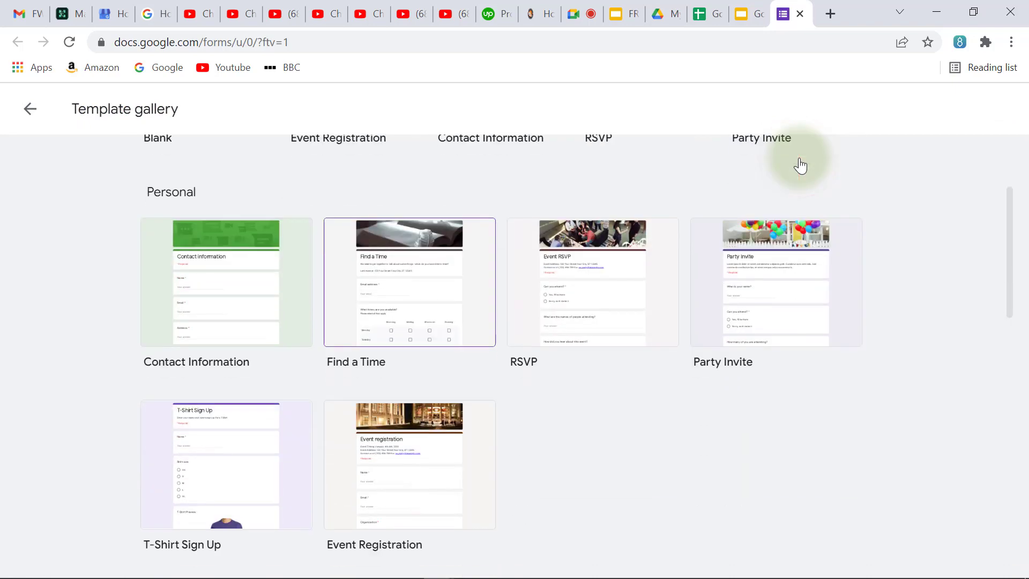
pyautogui.hotkey('shift', 'Tab')
pyautogui.press('Tab')
pyautogui.press('Tab')
pyautogui.scroll(-3, 800, 166)
pyautogui.press('Tab')
pyautogui.hotkey('shift', 'Tab')
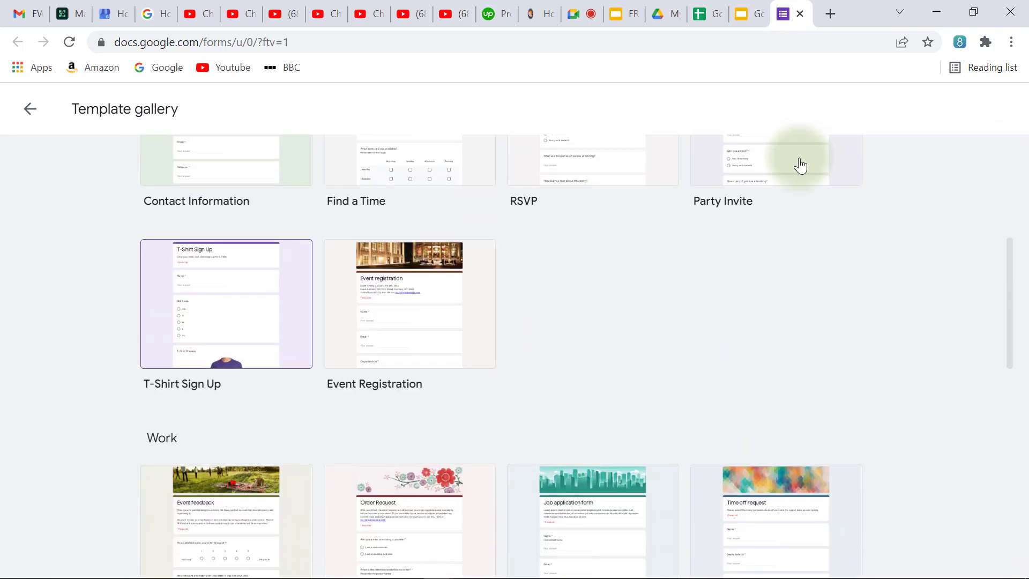
# - Examine the gallery's Work templates, including Event Feedback, Order Form, Job Application, Time Off Request and Customer Feedback
pyautogui.scroll(-5, 800, 166)
pyautogui.press('Tab')
pyautogui.press('Tab')
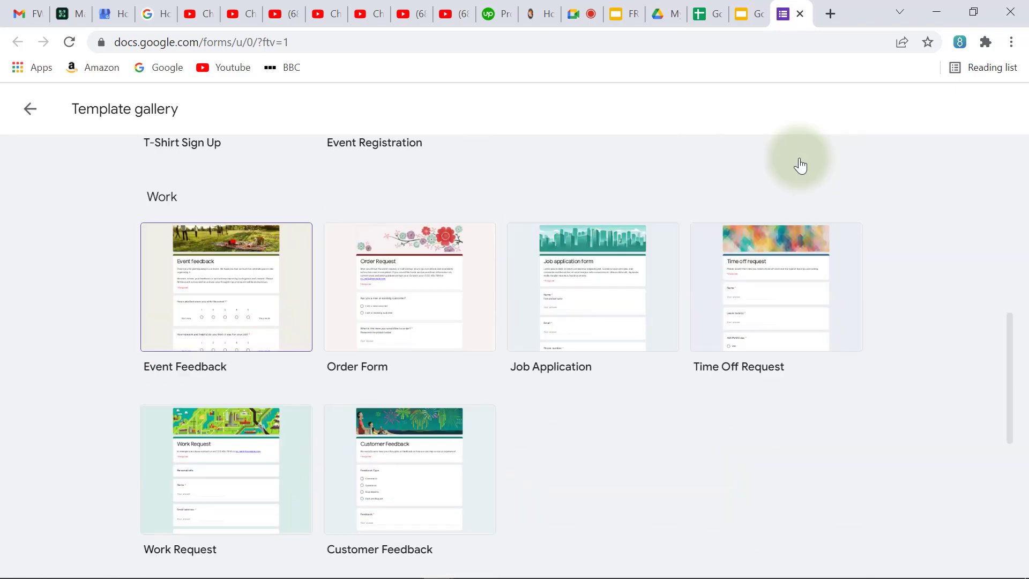
pyautogui.press('Tab')
pyautogui.press('Tab')
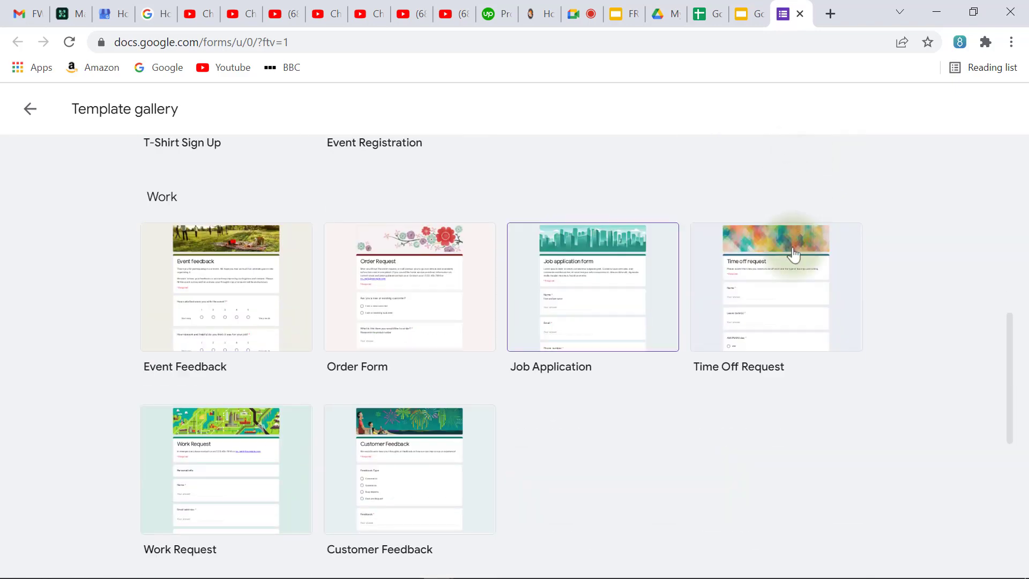
pyautogui.press('Tab')
pyautogui.press('Tab')
pyautogui.press('Tab')
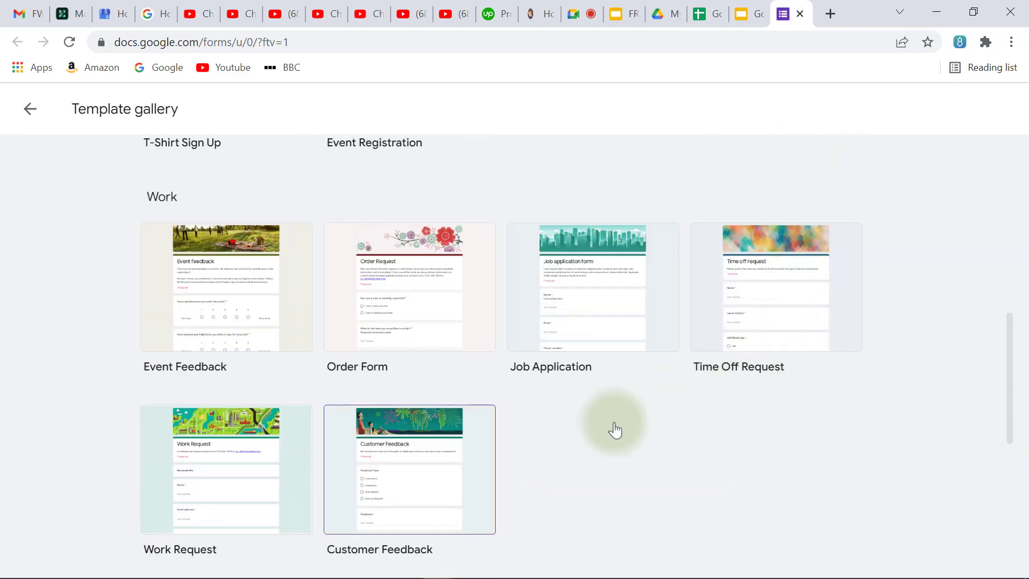
# - Look over the gallery's Education templates, including Blank Quiz, Exit Ticket, Assessment and Worksheet, and return to the recently used ones
pyautogui.scroll(-6, 443, 515)
pyautogui.scroll(12, 365, 404)
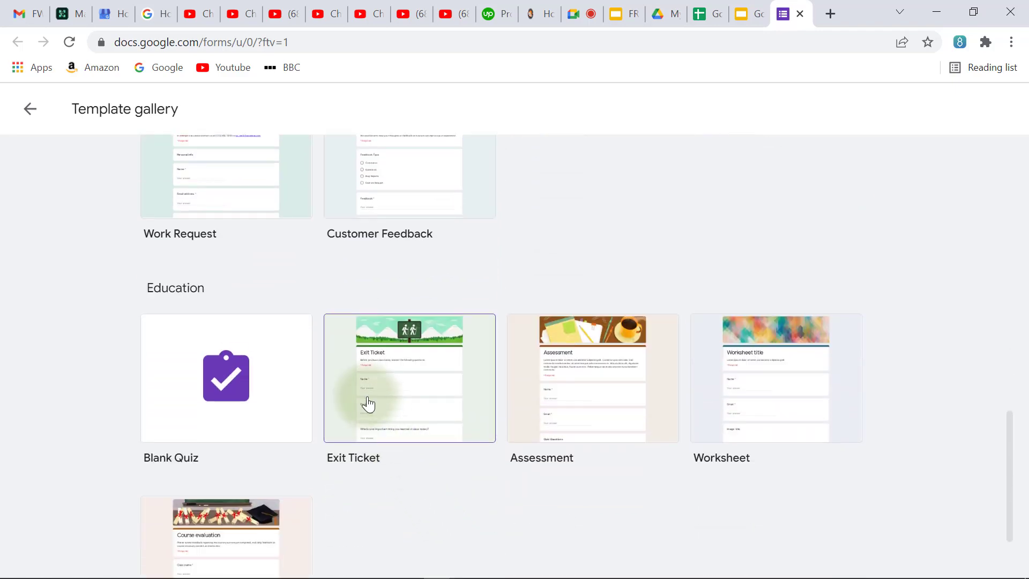
pyautogui.press('Tab')
pyautogui.press('Tab')
pyautogui.press('Tab')
pyautogui.press('Tab')
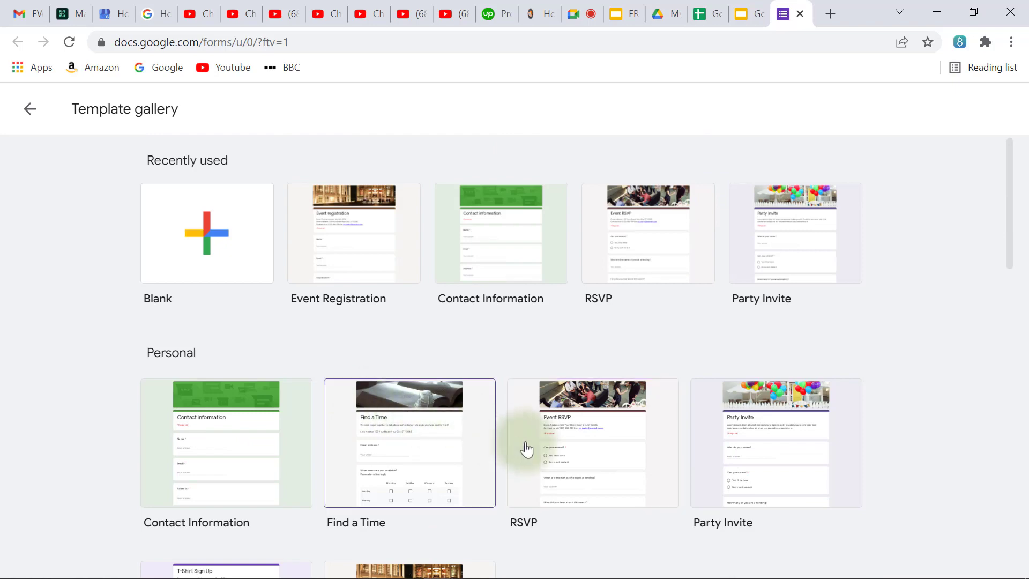
pyautogui.scroll(-6, 558, 460)
pyautogui.scroll(6, 561, 459)
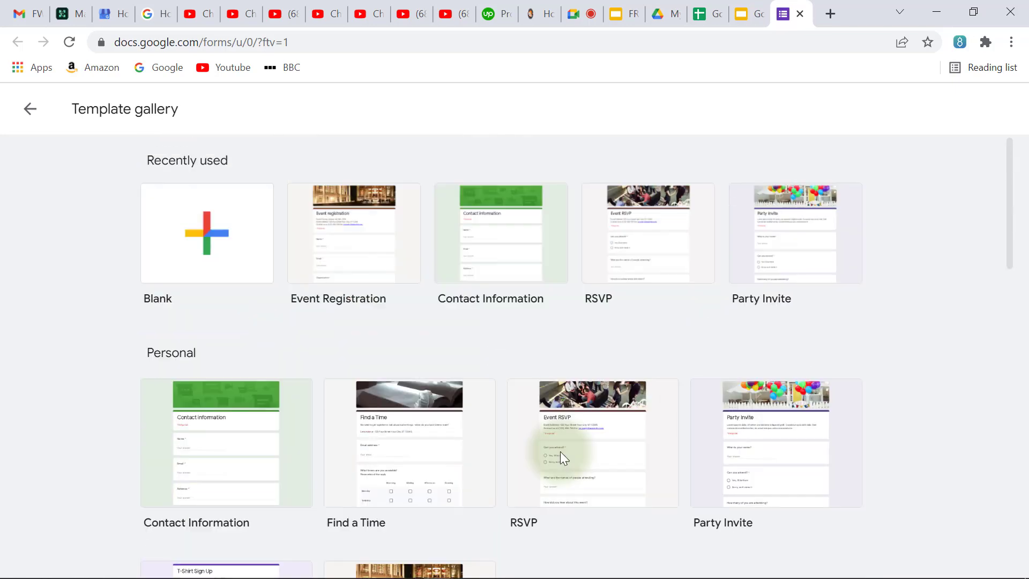
# - Create a blank form and delete its default multiple-choice question
pyautogui.click(225, 252)
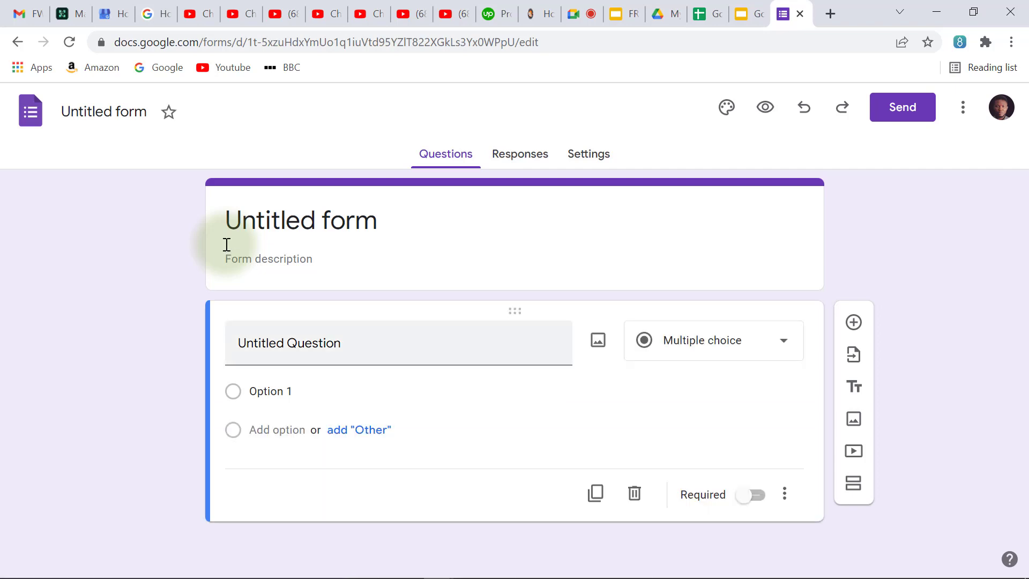
pyautogui.click(635, 494)
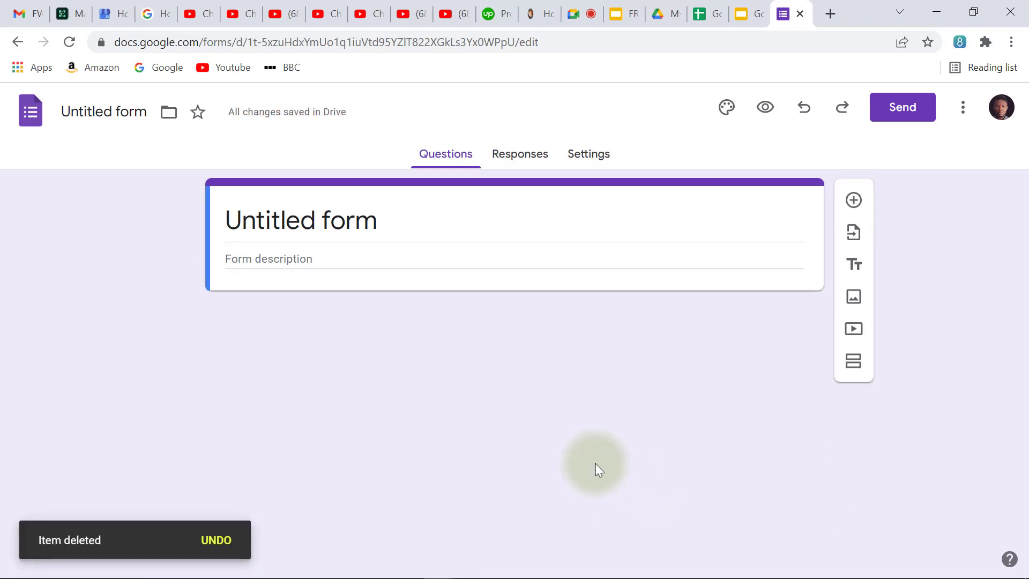
# - Name the form Freelance Masterclass 4 and apply that name as its title
pyautogui.click(118, 113)
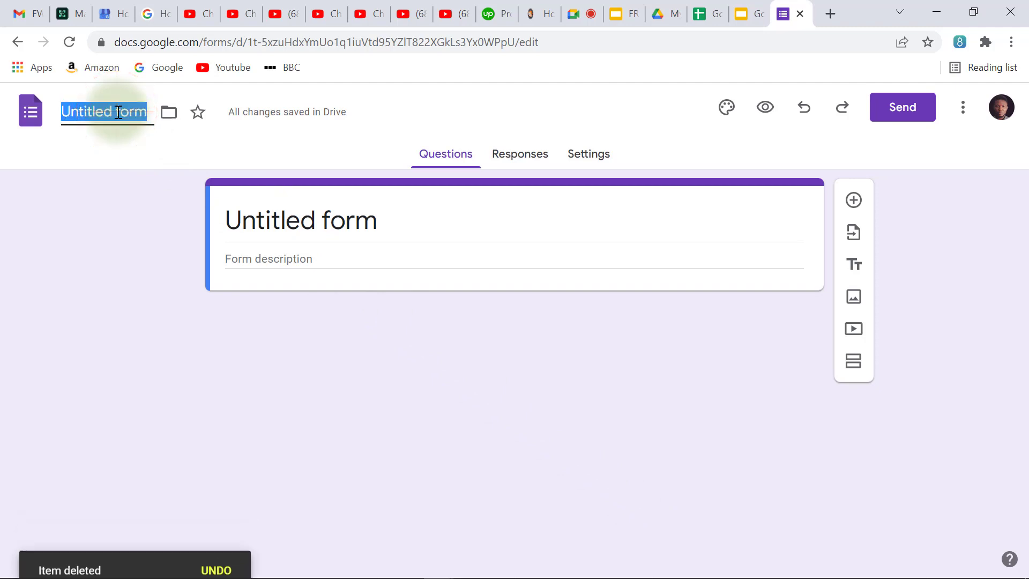
pyautogui.write('Fr')
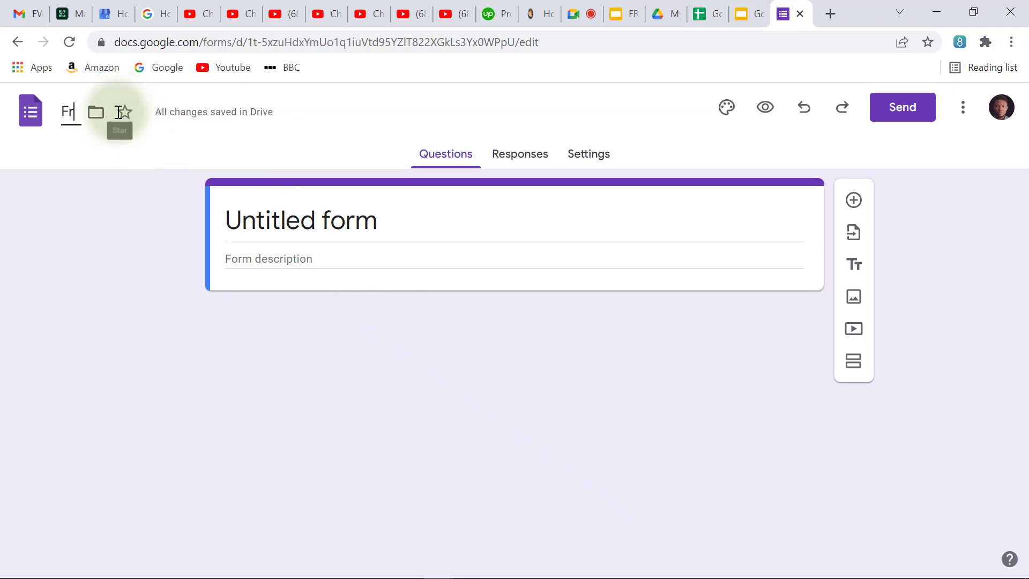
pyautogui.write('eela')
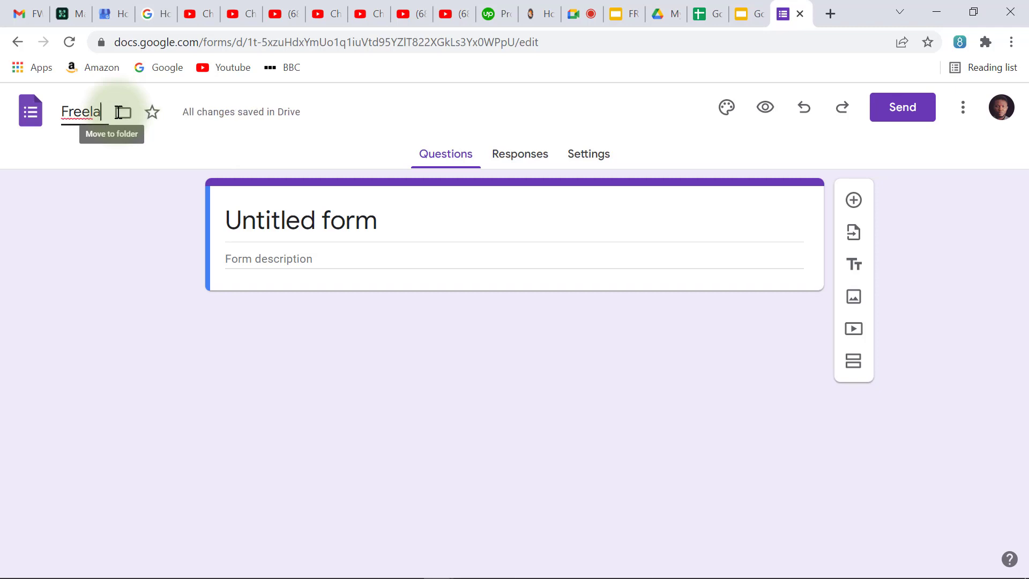
pyautogui.write('nce Mast')
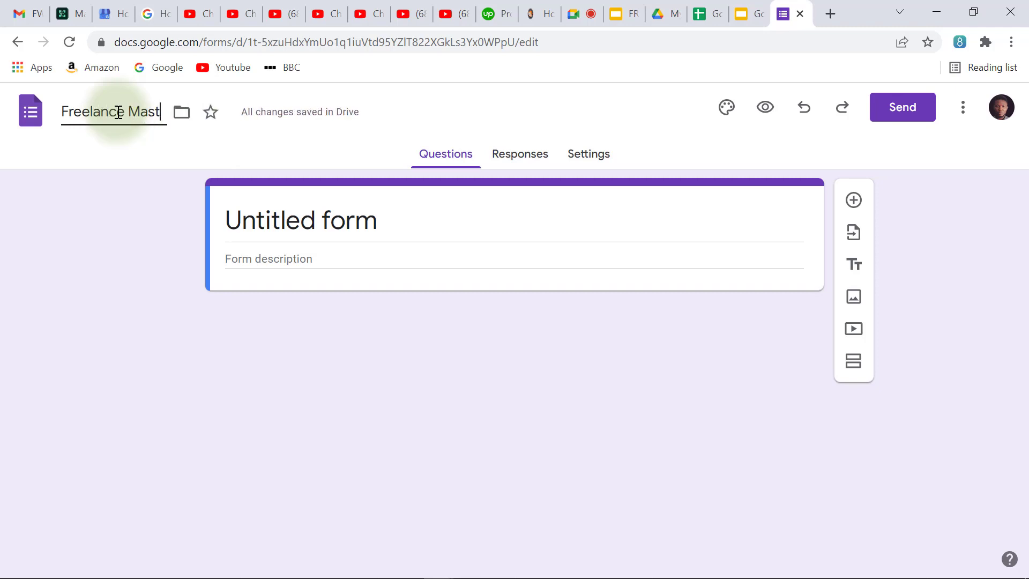
pyautogui.write('erclass 4')
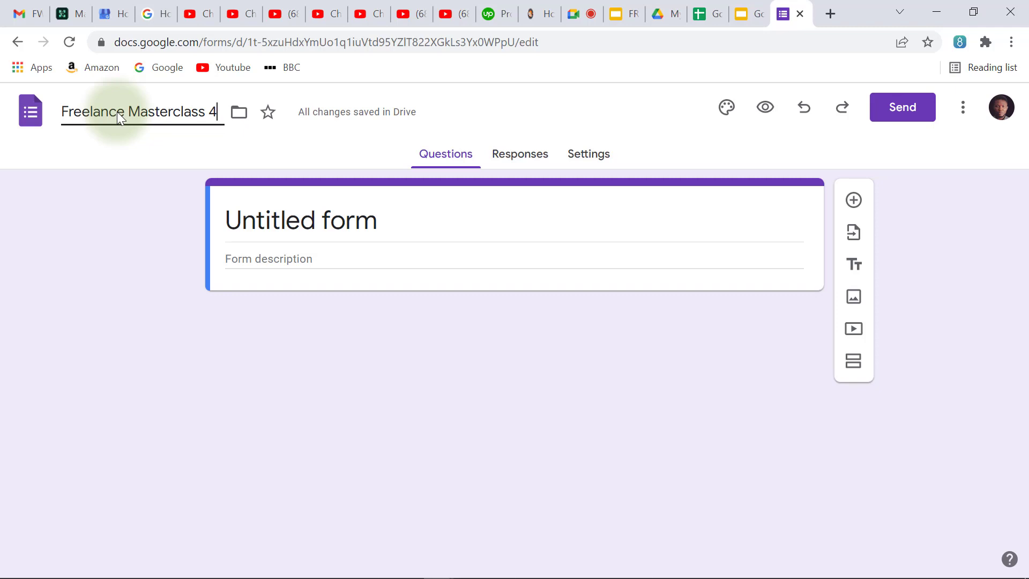
pyautogui.click(111, 243)
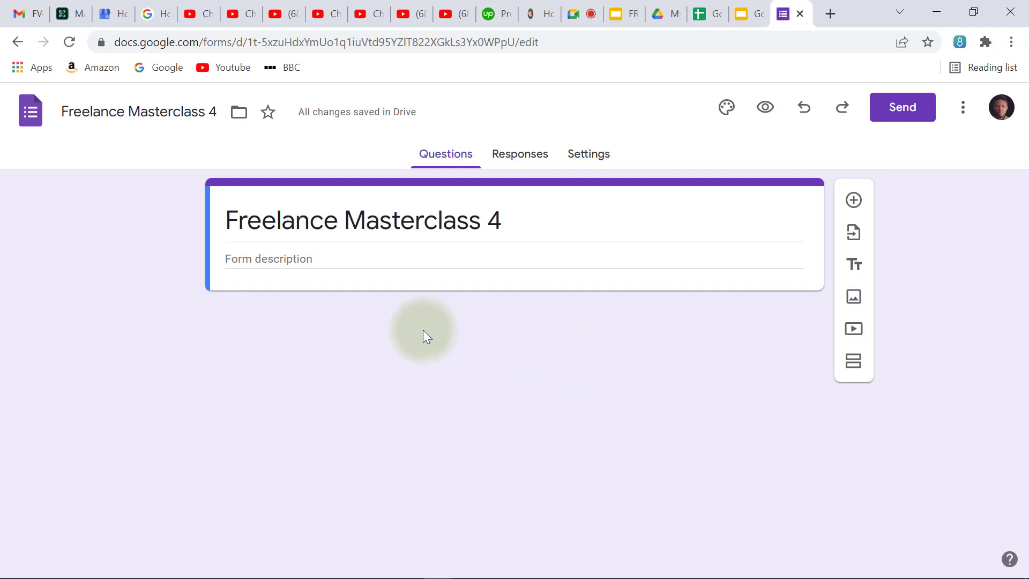
# - Review the form's questions and responses views, and its quiz, response, presentation and default settings
pyautogui.click(522, 153)
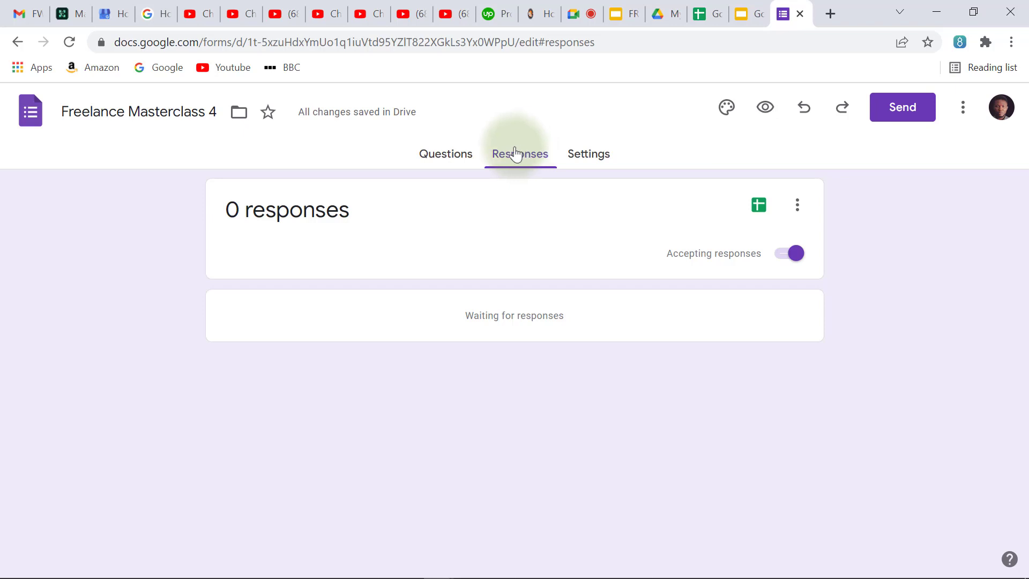
pyautogui.click(433, 159)
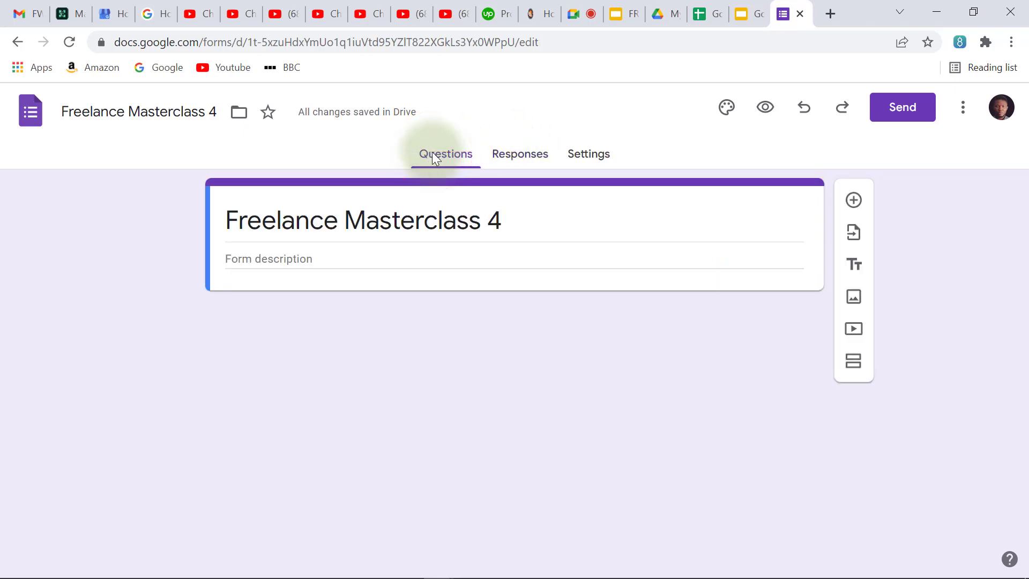
pyautogui.click(520, 155)
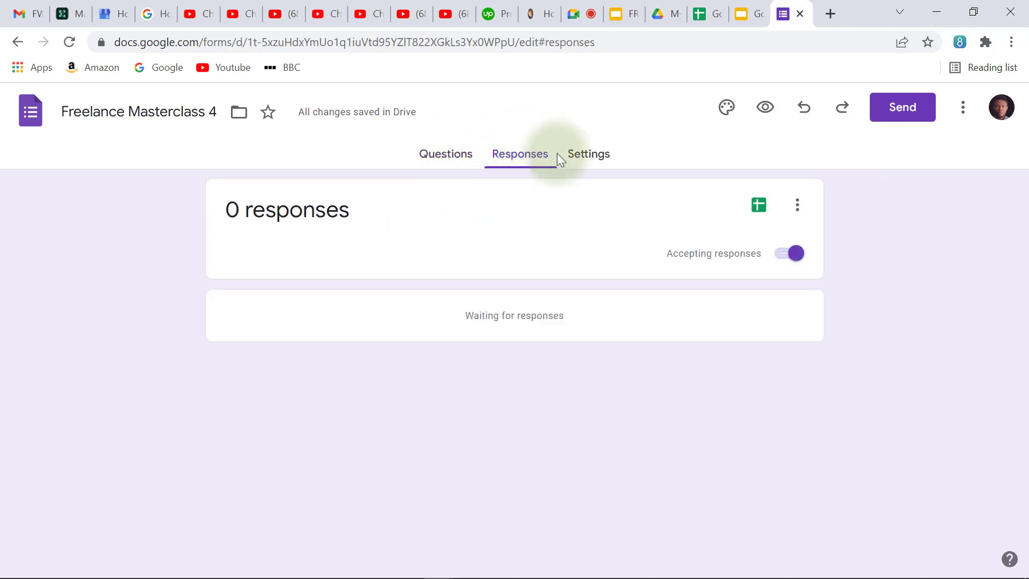
pyautogui.click(593, 159)
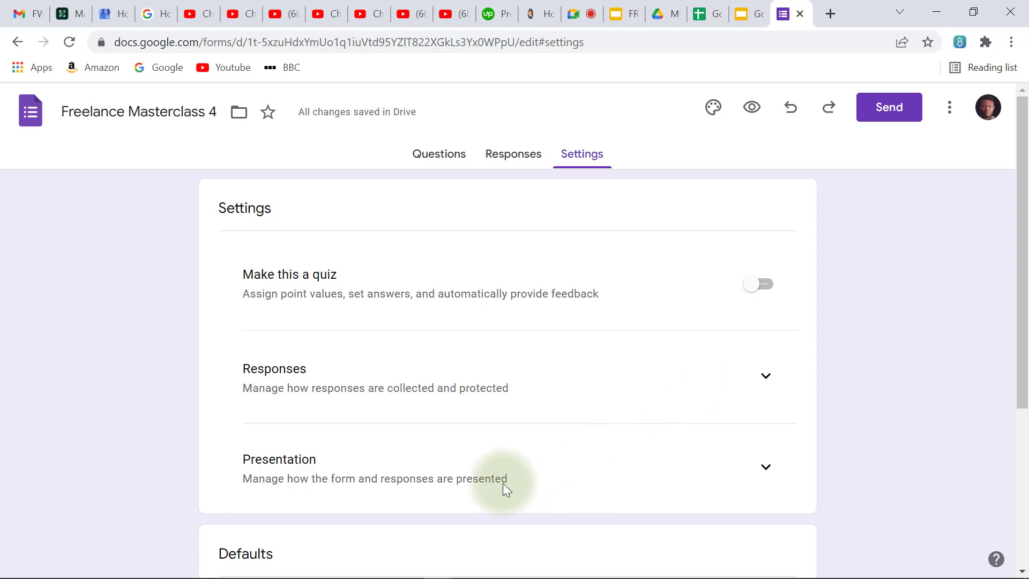
pyautogui.scroll(-5, 616, 464)
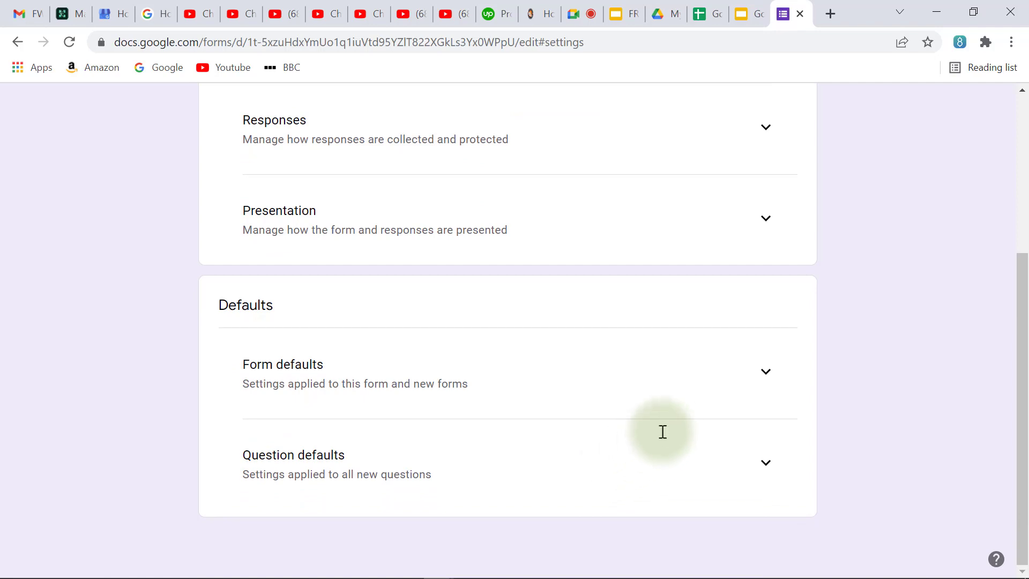
pyautogui.scroll(5, 688, 410)
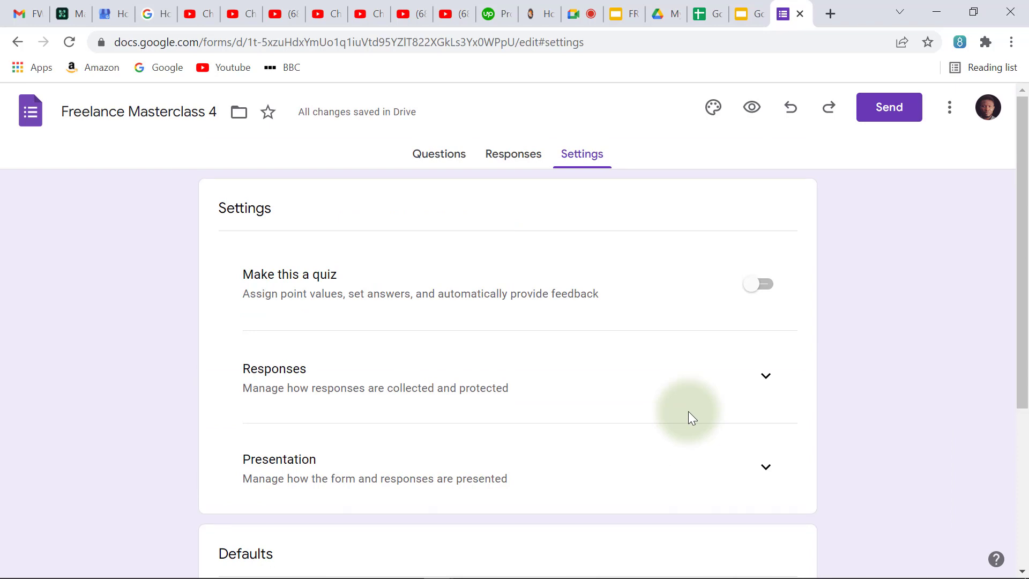
# - Open the form's theme options and look through the Work and School header images
pyautogui.click(715, 110)
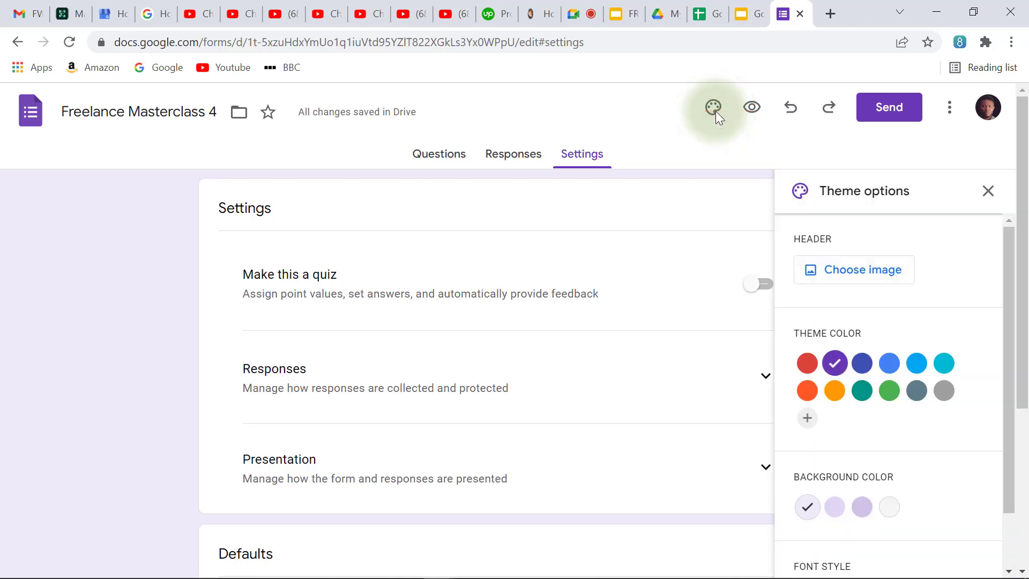
pyautogui.click(862, 284)
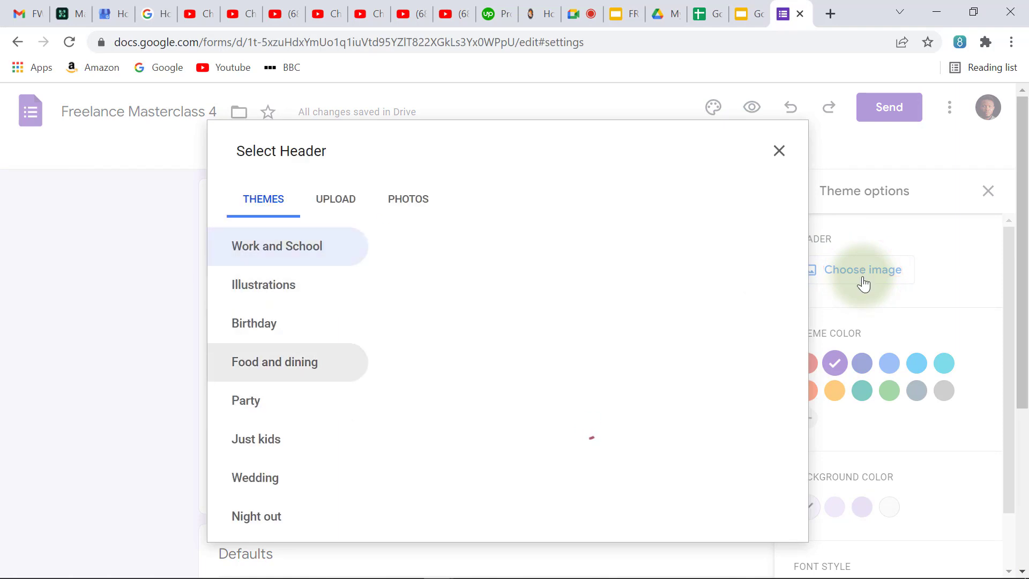
pyautogui.scroll(-1, 589, 322)
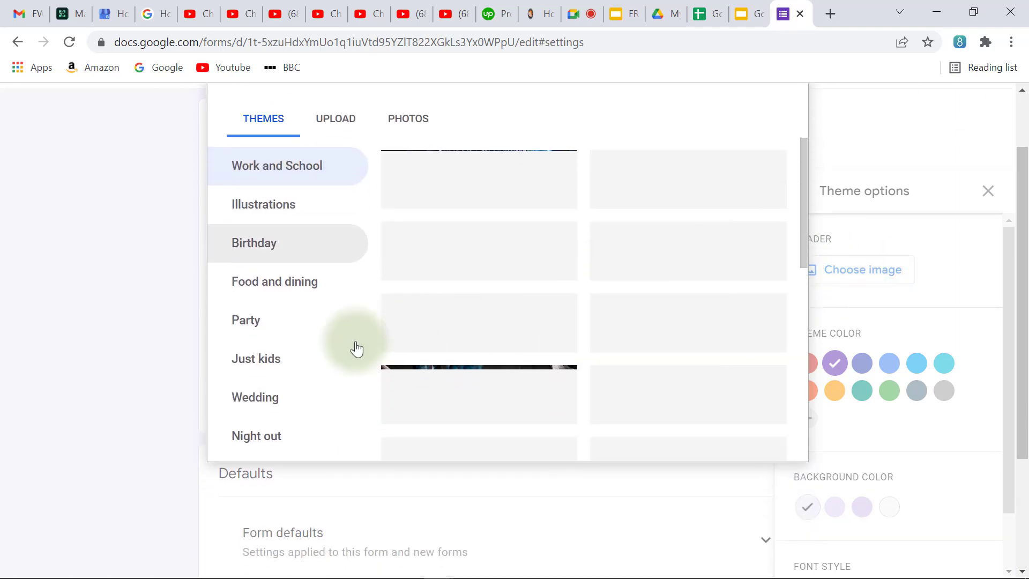
pyautogui.scroll(-1, 268, 358)
pyautogui.scroll(1, 268, 358)
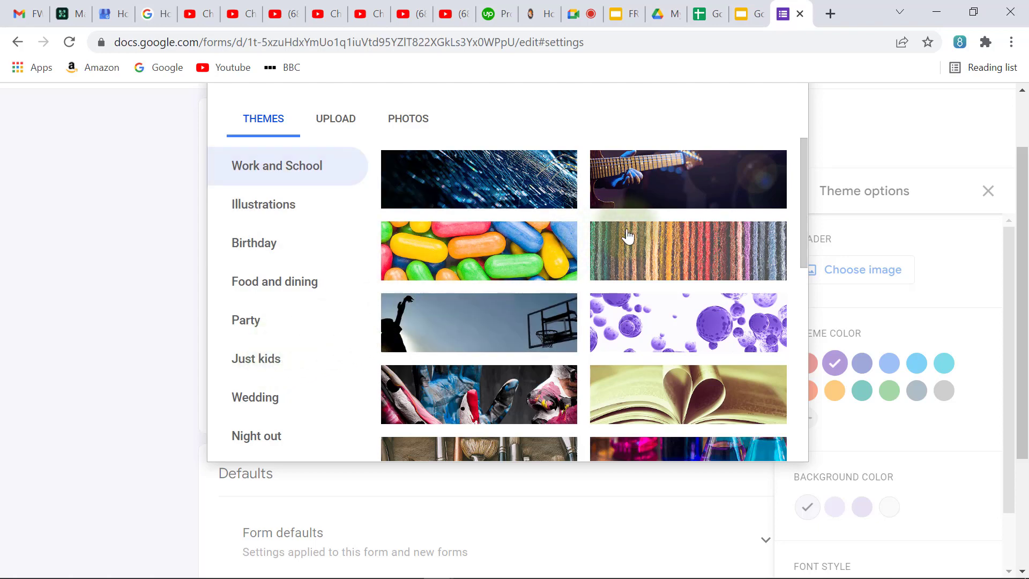
pyautogui.scroll(-2, 628, 236)
pyautogui.scroll(-5, 628, 236)
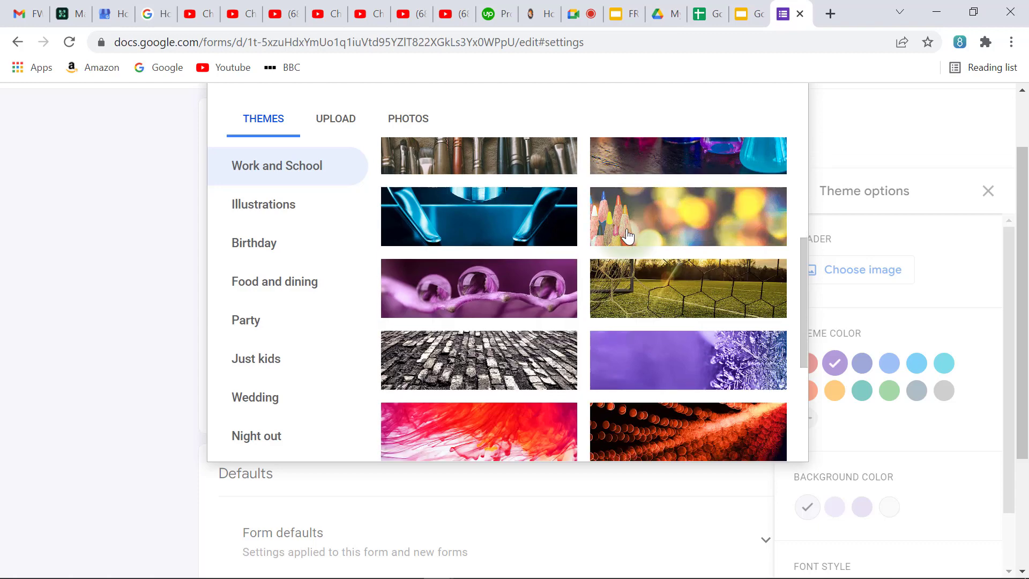
pyautogui.scroll(-8, 628, 236)
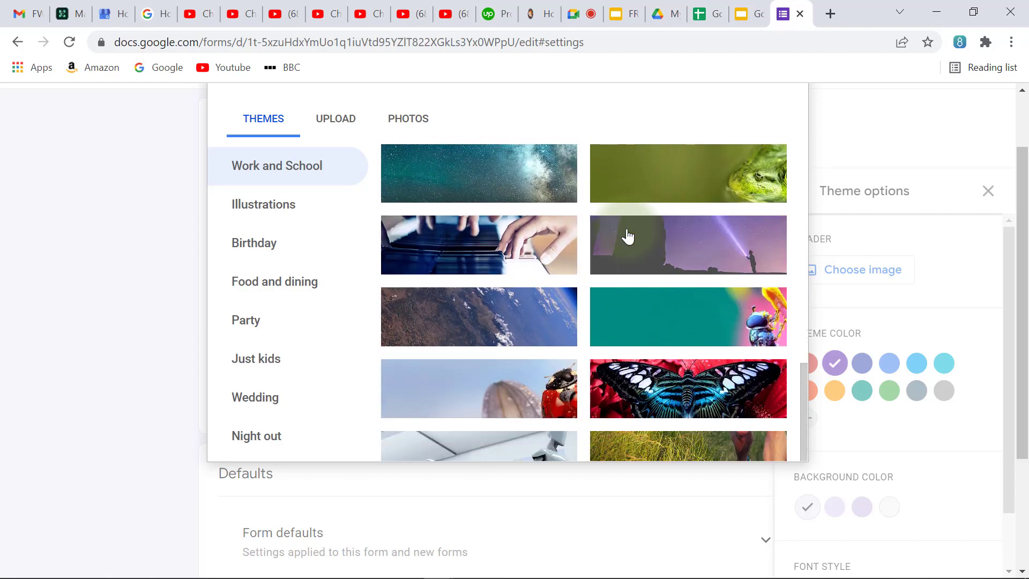
pyautogui.scroll(-4, 628, 236)
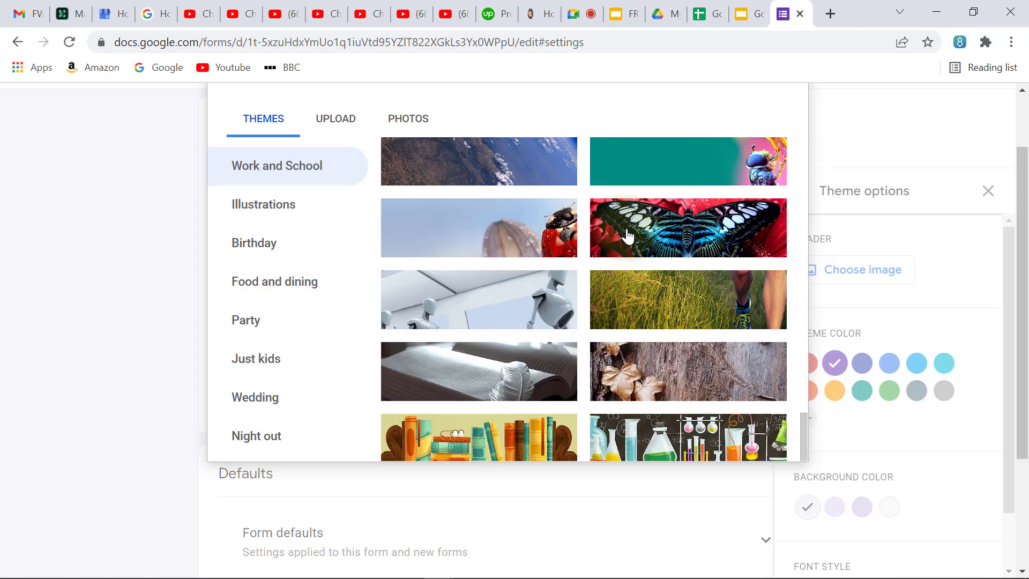
pyautogui.scroll(-3, 628, 236)
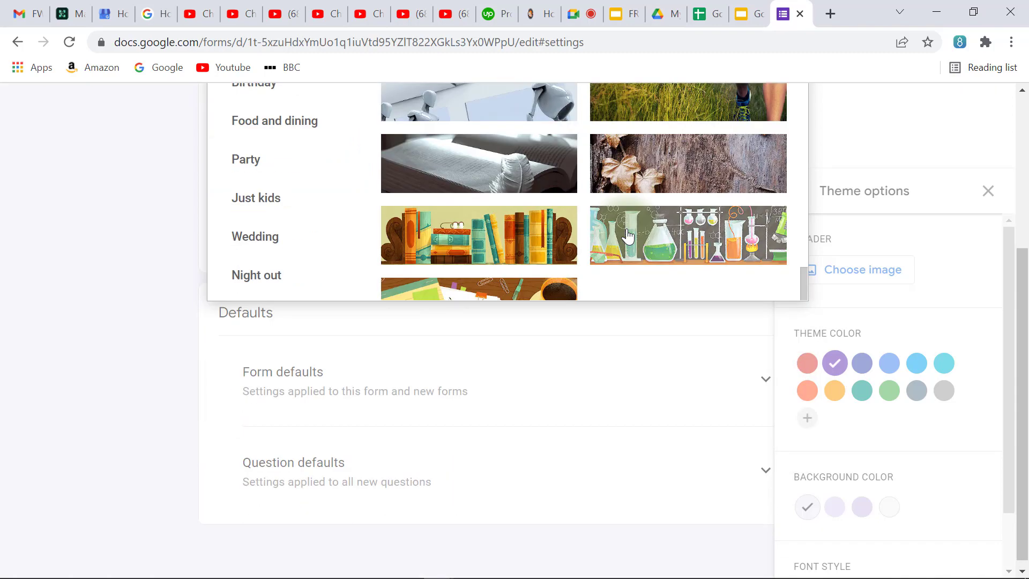
pyautogui.scroll(15, 629, 235)
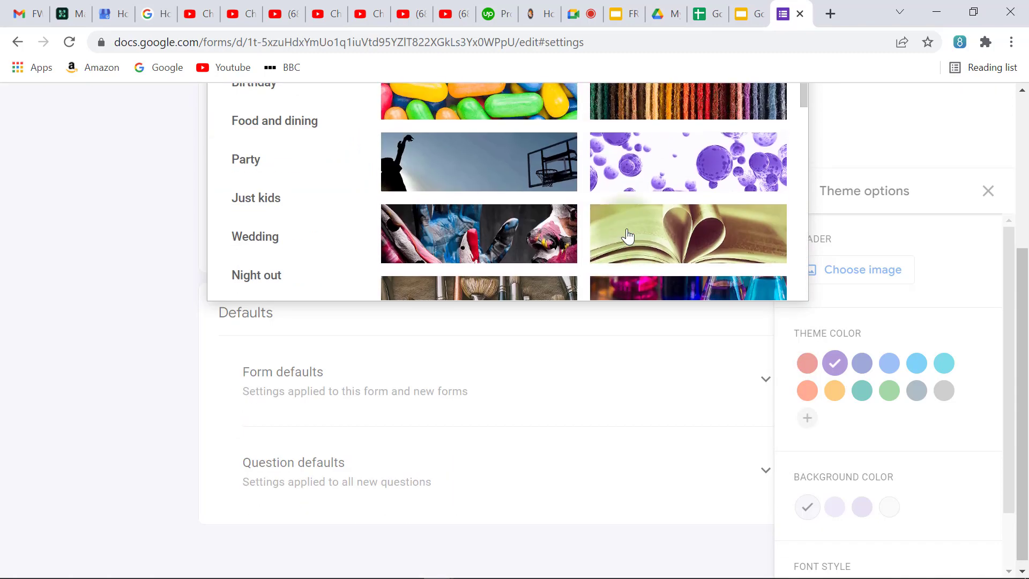
pyautogui.scroll(5, 626, 229)
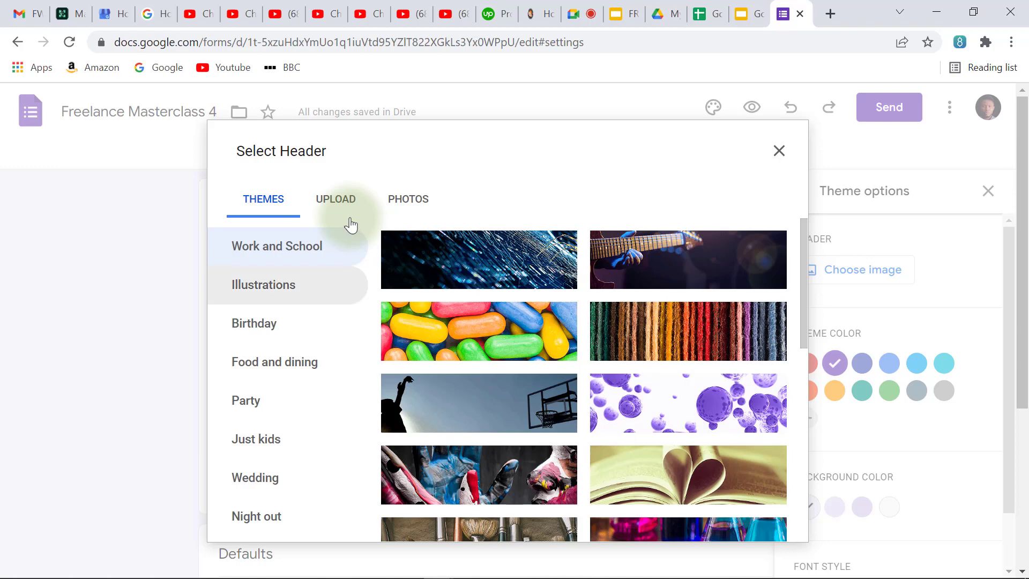
# - Look at the other header image sources: uploading a file from the computer and choosing from the account's photos
pyautogui.click(337, 201)
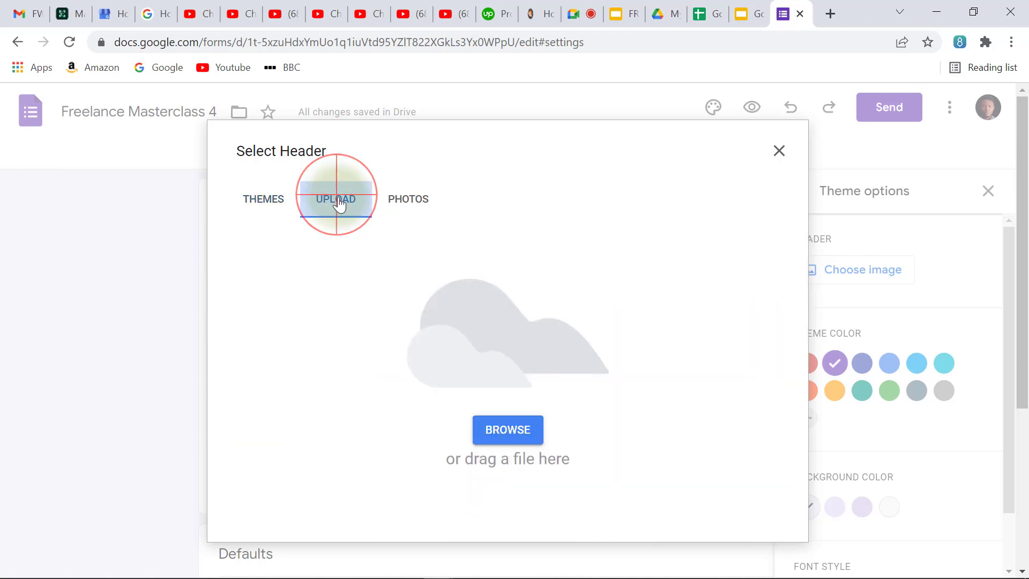
pyautogui.click(512, 431)
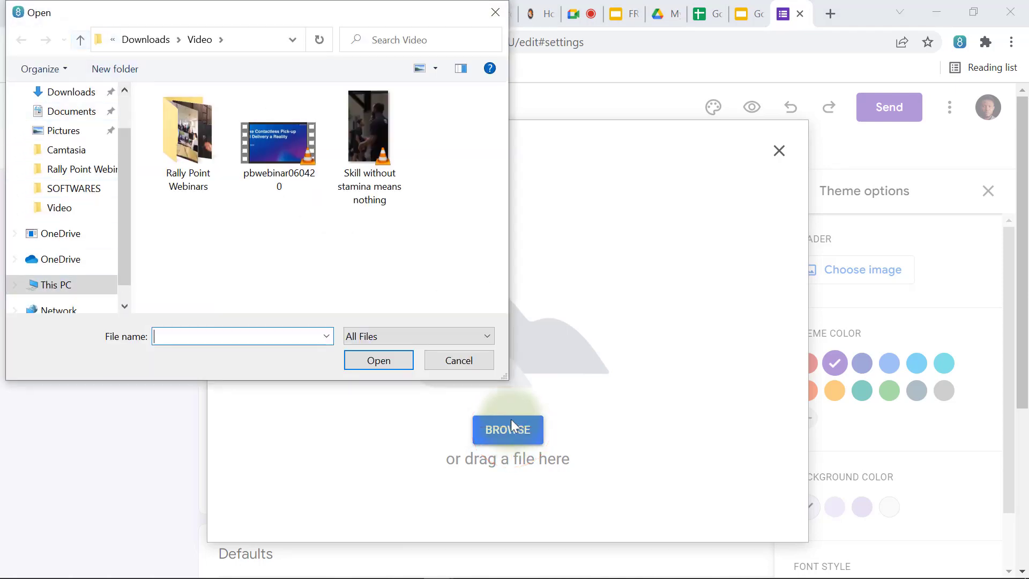
pyautogui.click(494, 13)
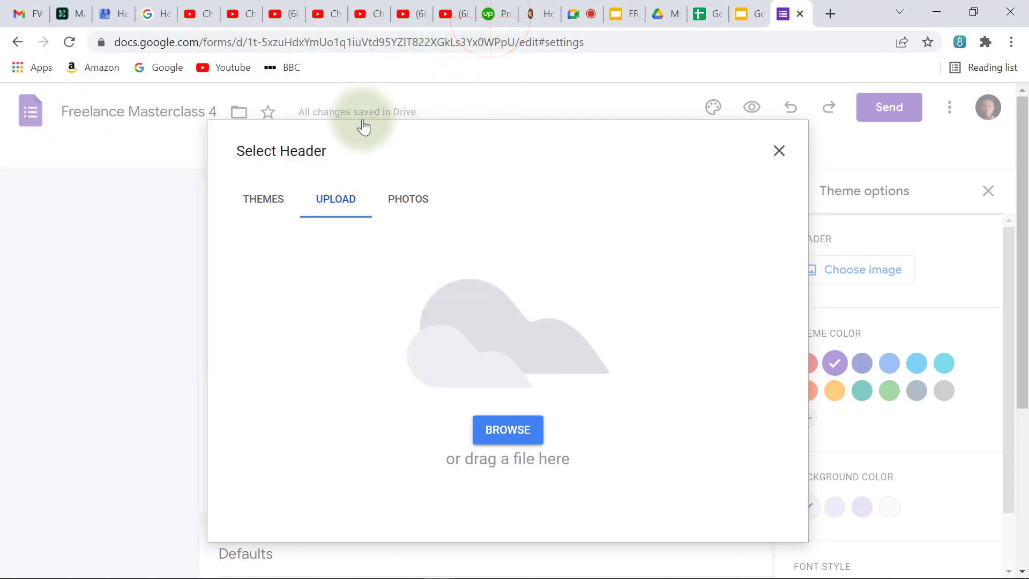
pyautogui.click(264, 202)
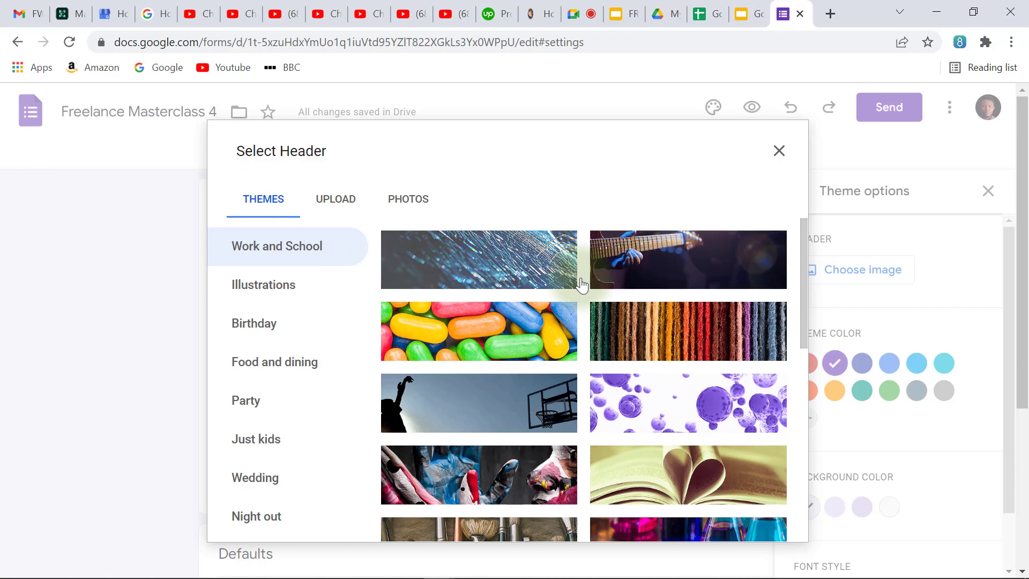
pyautogui.click(407, 198)
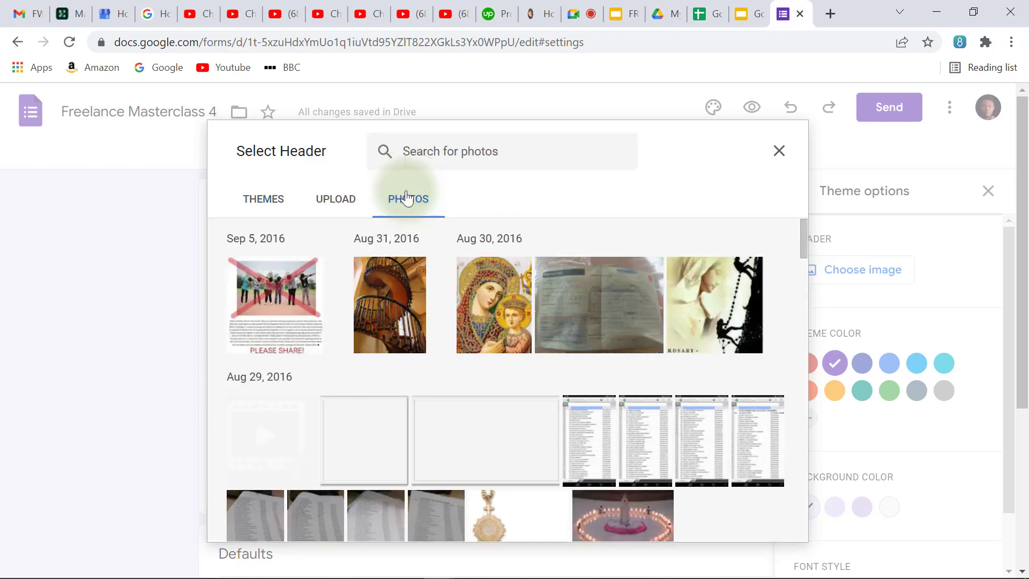
pyautogui.scroll(-5, 501, 328)
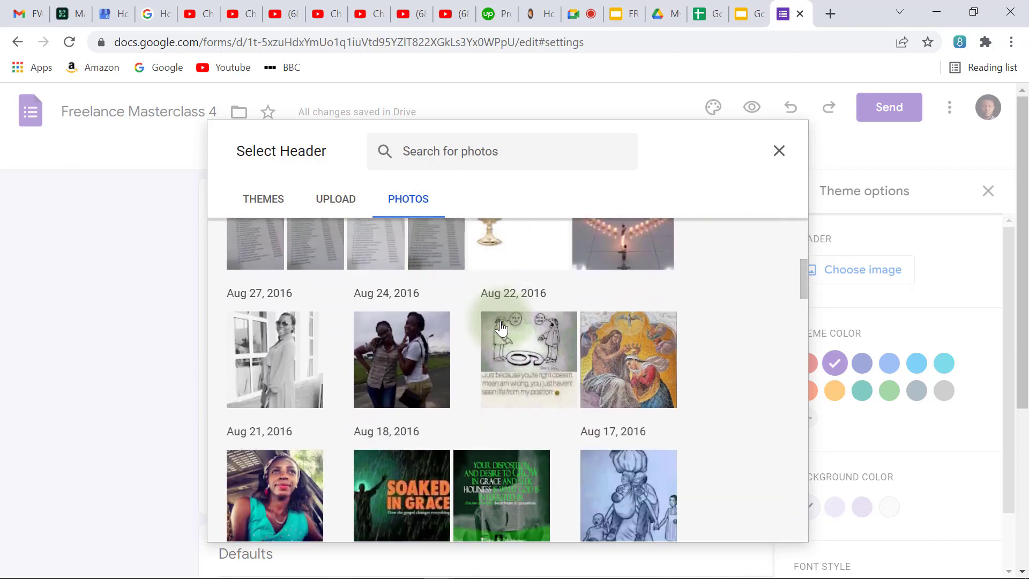
pyautogui.scroll(-3, 501, 328)
pyautogui.scroll(8, 501, 328)
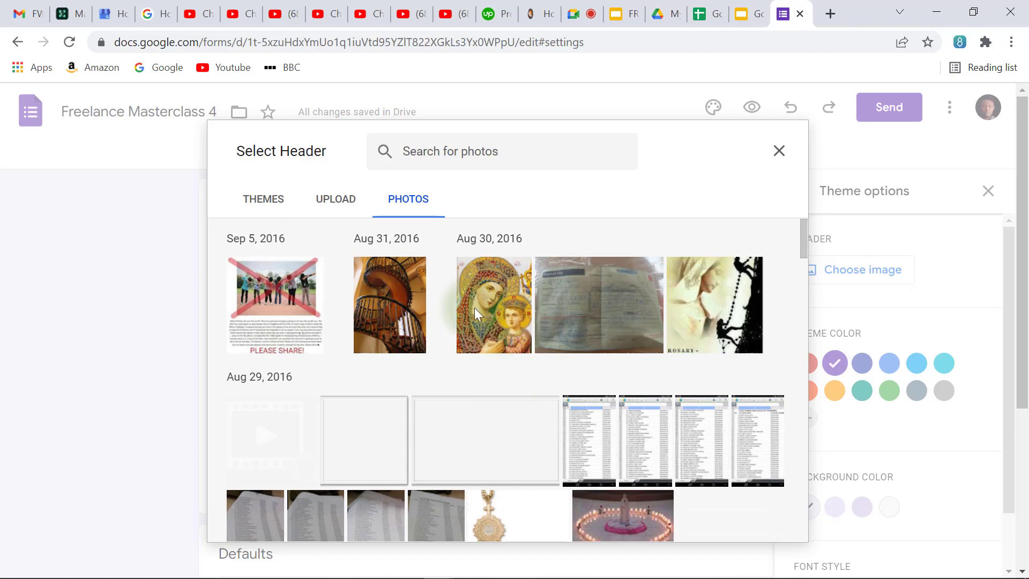
# - Insert the multicoloured yarn image from the Work and School themes as the form header and show it above the questions
pyautogui.click(264, 203)
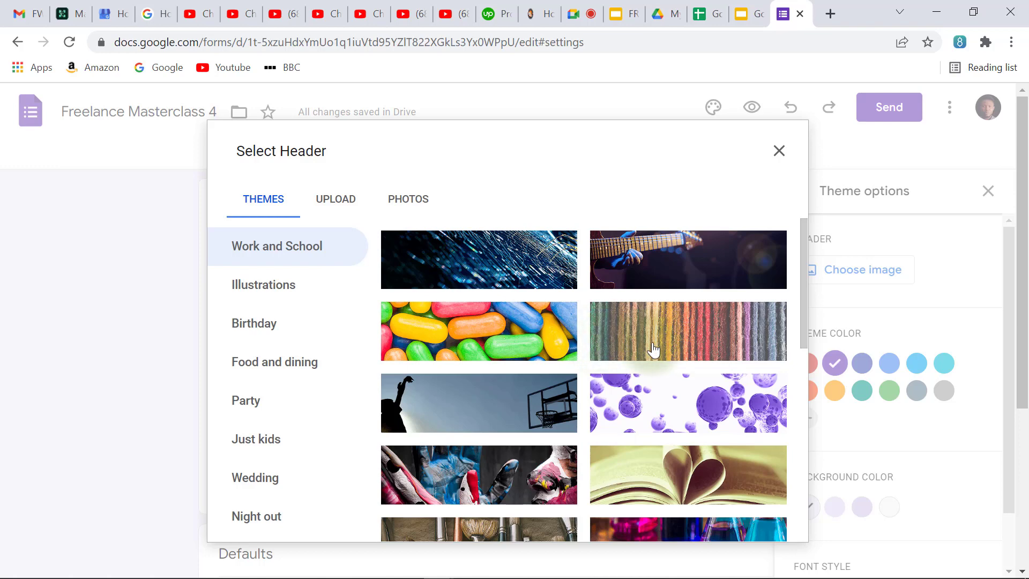
pyautogui.scroll(-3, 682, 379)
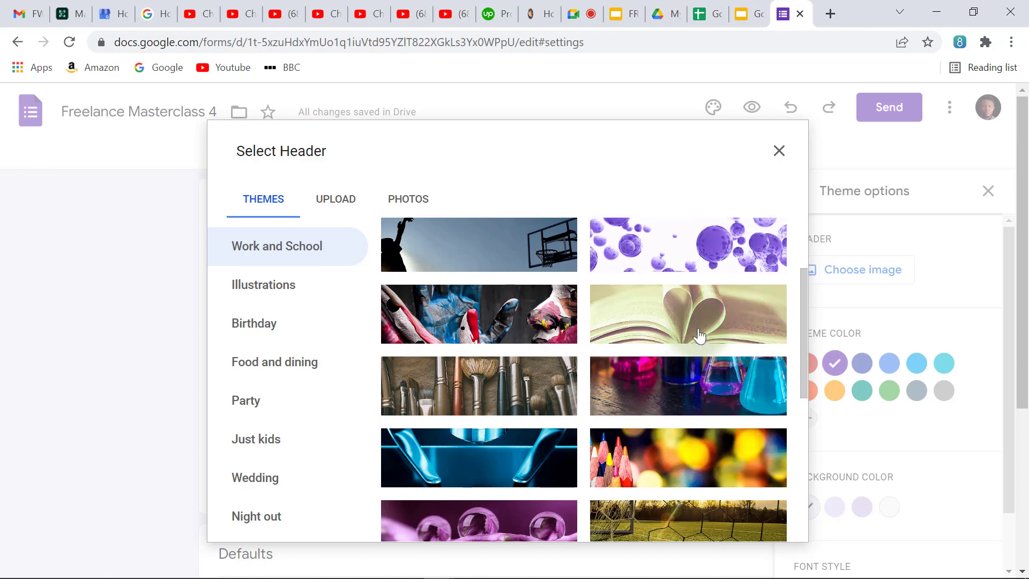
pyautogui.scroll(3, 689, 276)
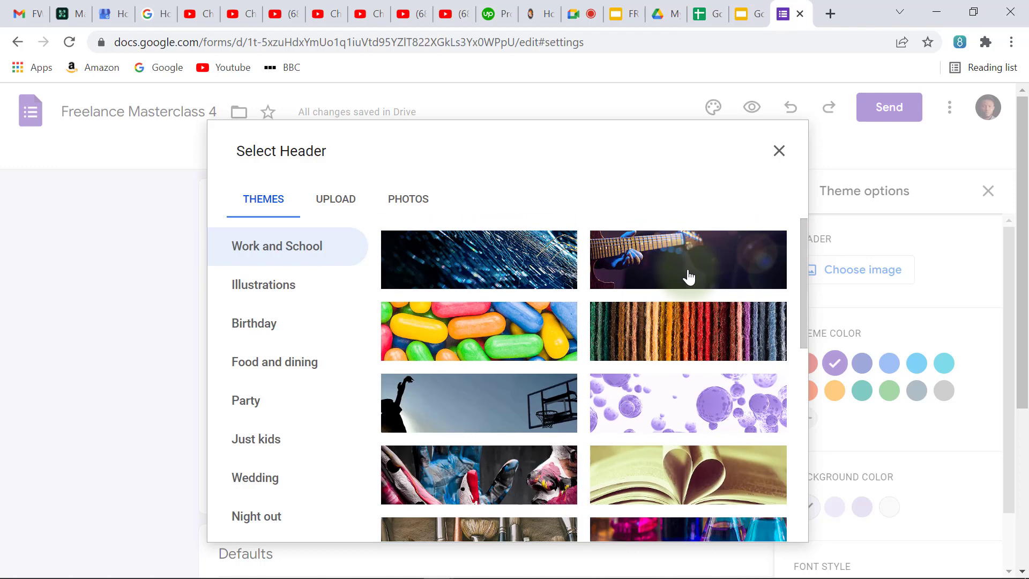
pyautogui.click(678, 332)
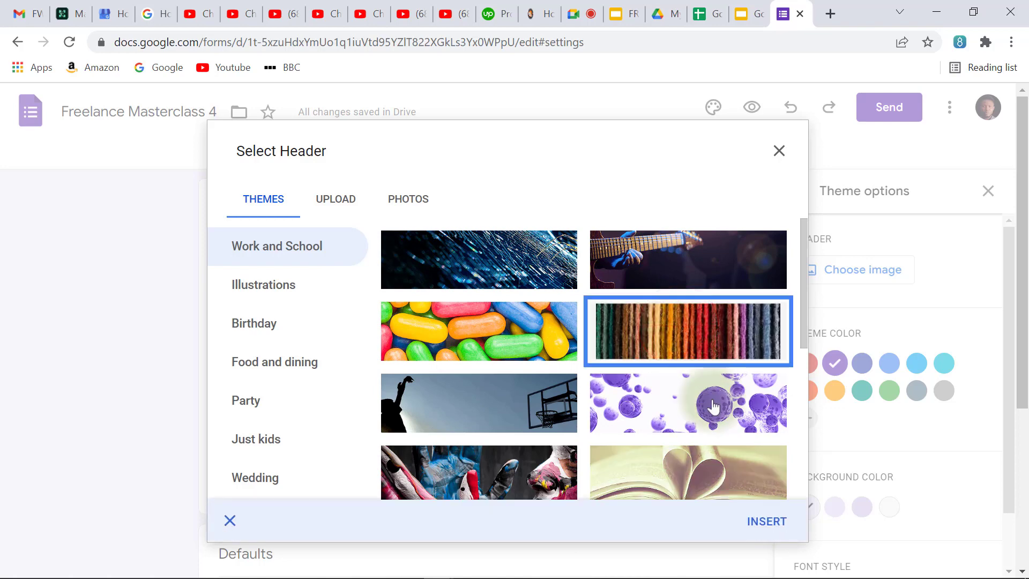
pyautogui.click(768, 522)
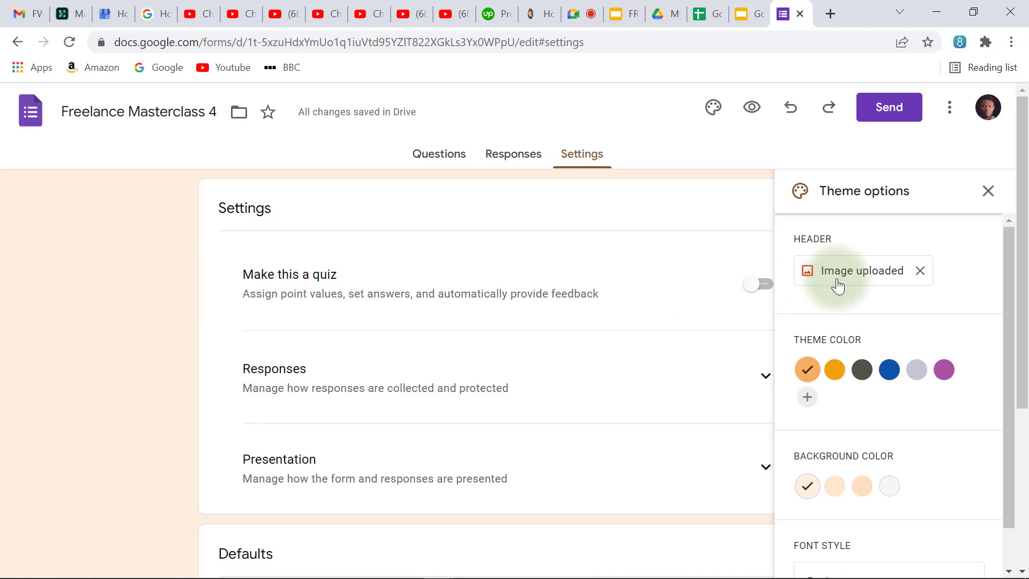
pyautogui.click(449, 156)
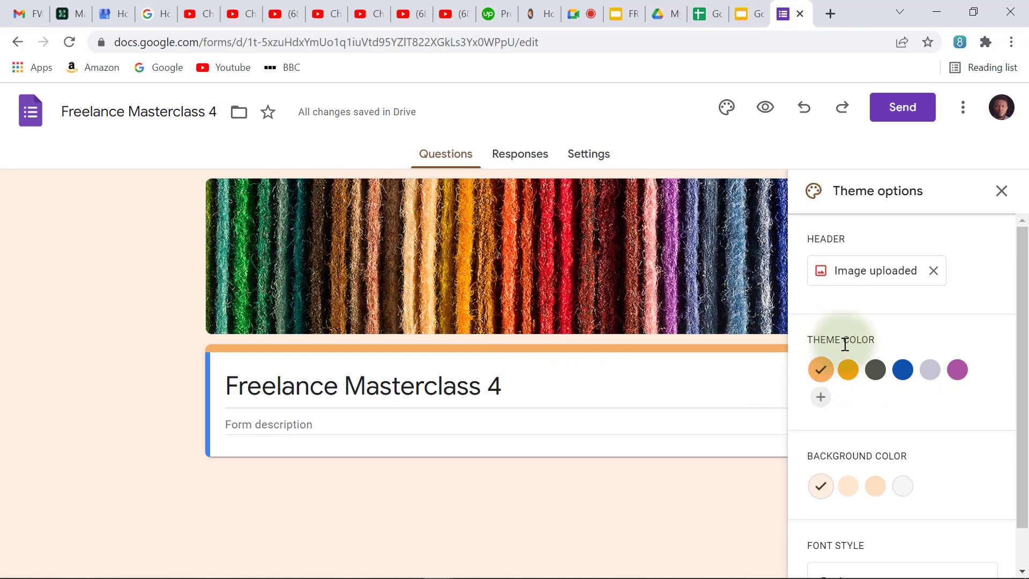
# - Try the Decorative, Formal and Playful font styles on the form title
pyautogui.scroll(-1, 845, 344)
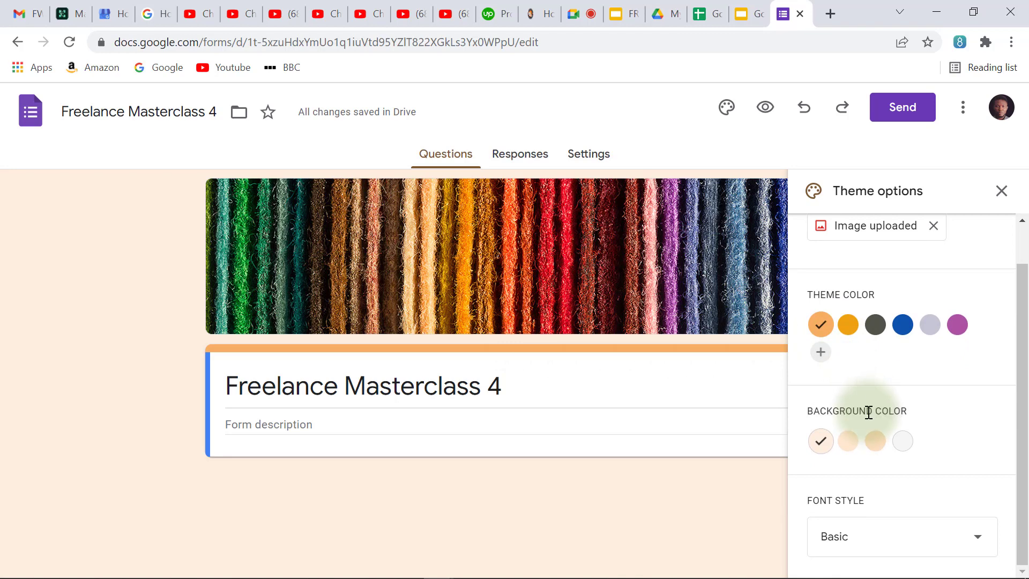
pyautogui.moveTo(510, 386); pyautogui.dragTo(222, 385)
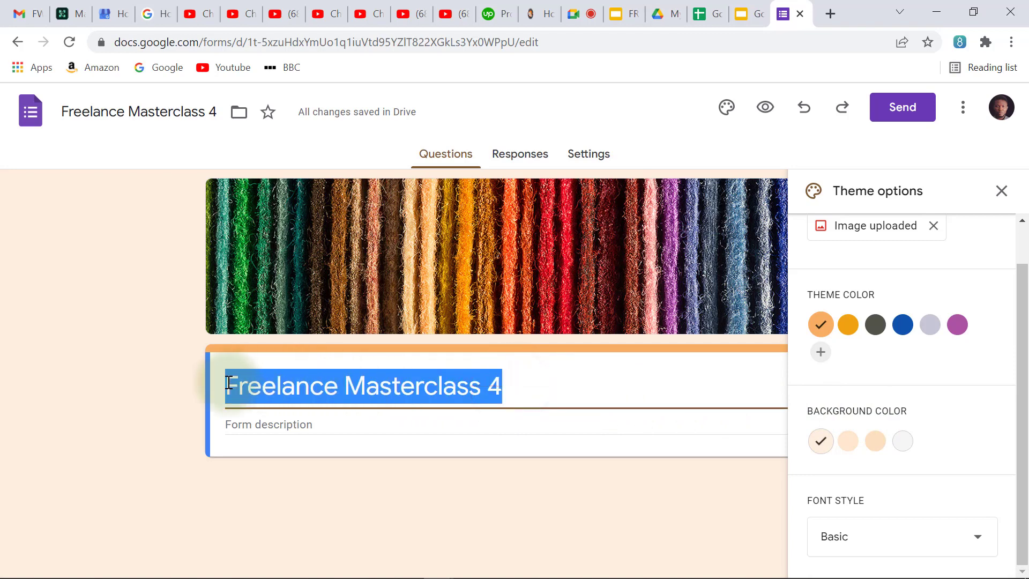
pyautogui.click(848, 535)
pyautogui.click(839, 484)
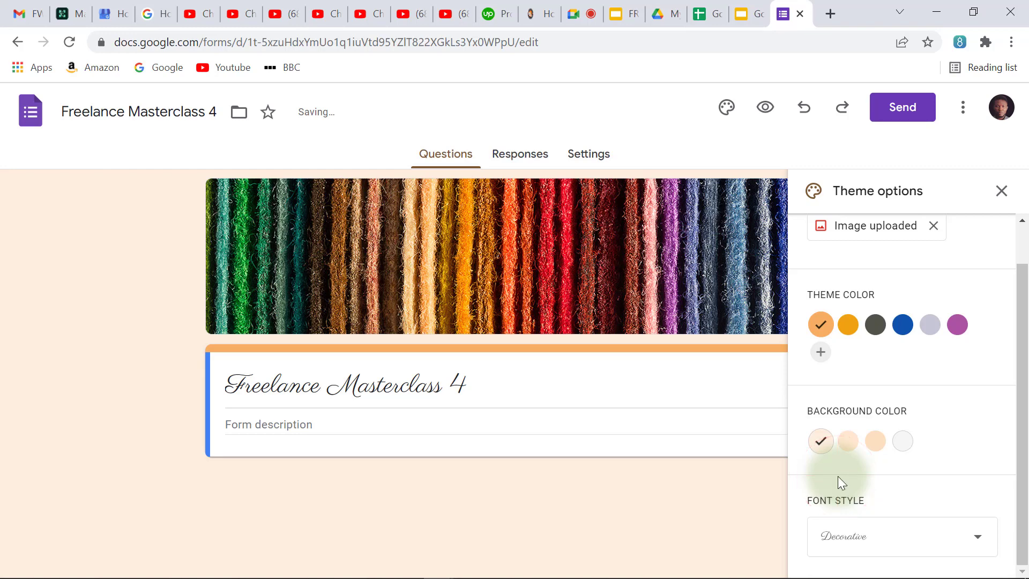
pyautogui.click(871, 531)
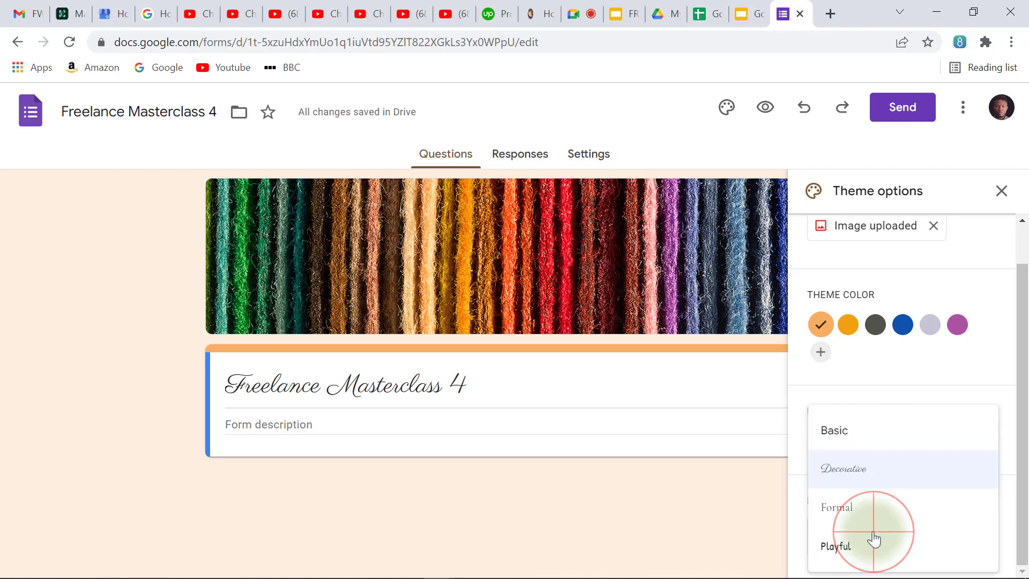
pyautogui.click(852, 522)
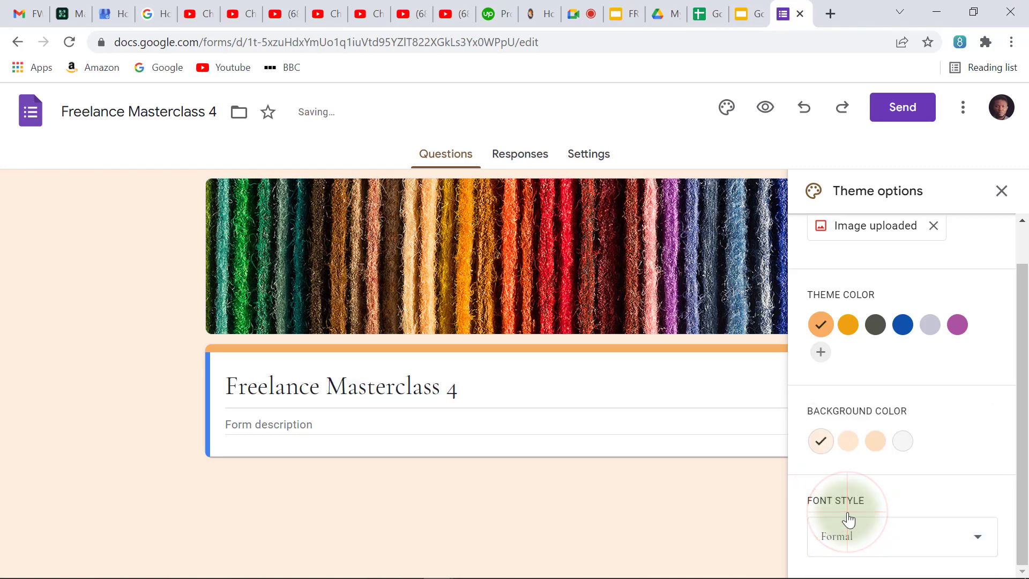
pyautogui.click(854, 546)
pyautogui.click(849, 552)
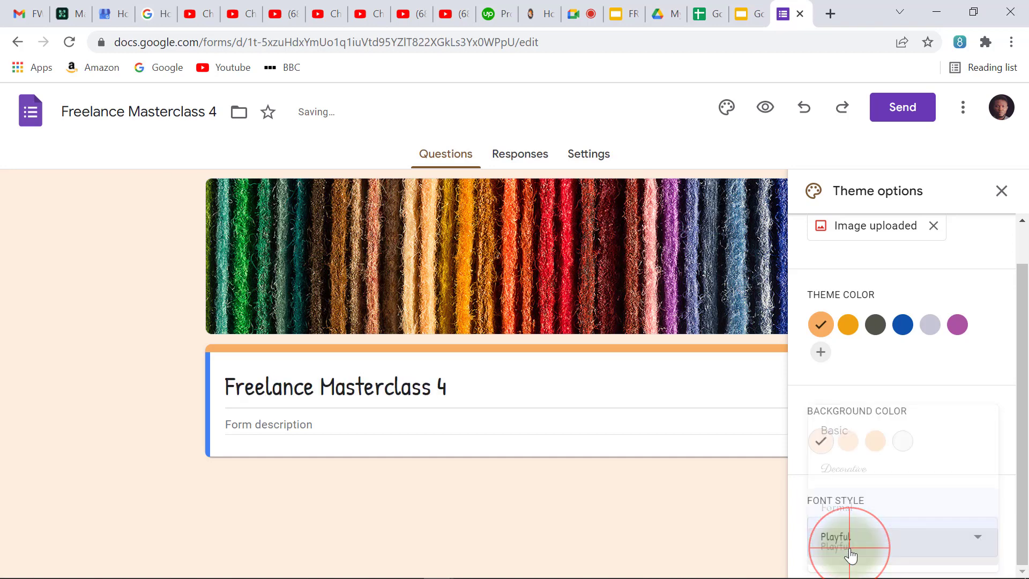
# - Set the form's font style to Formal and close the theme options
pyautogui.click(851, 554)
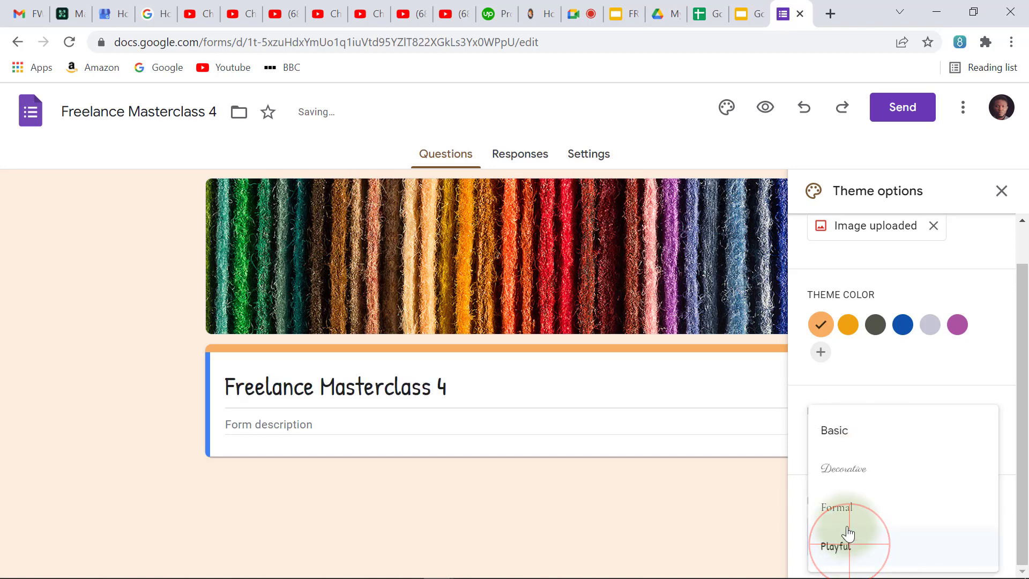
pyautogui.click(845, 515)
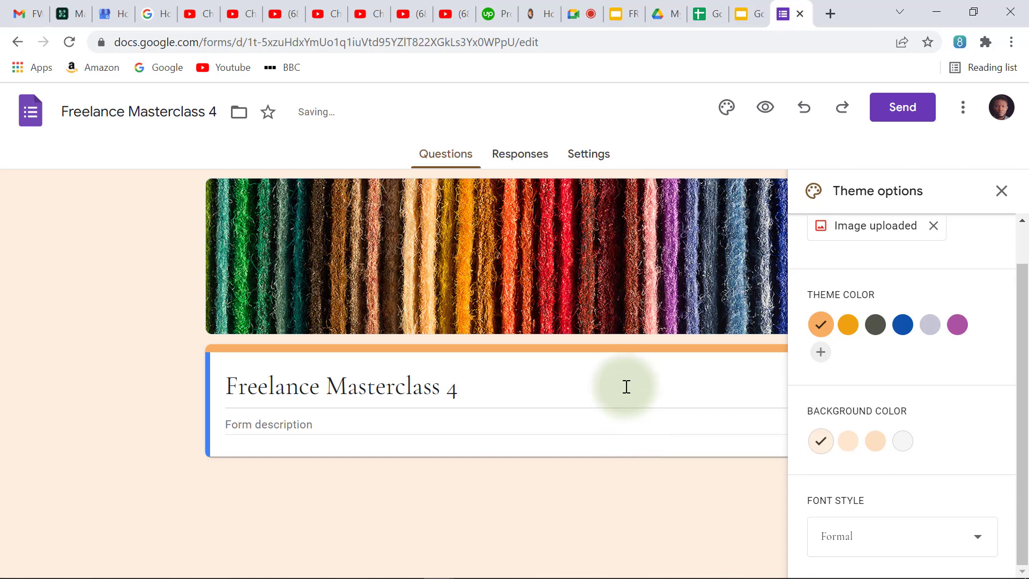
pyautogui.click(1001, 192)
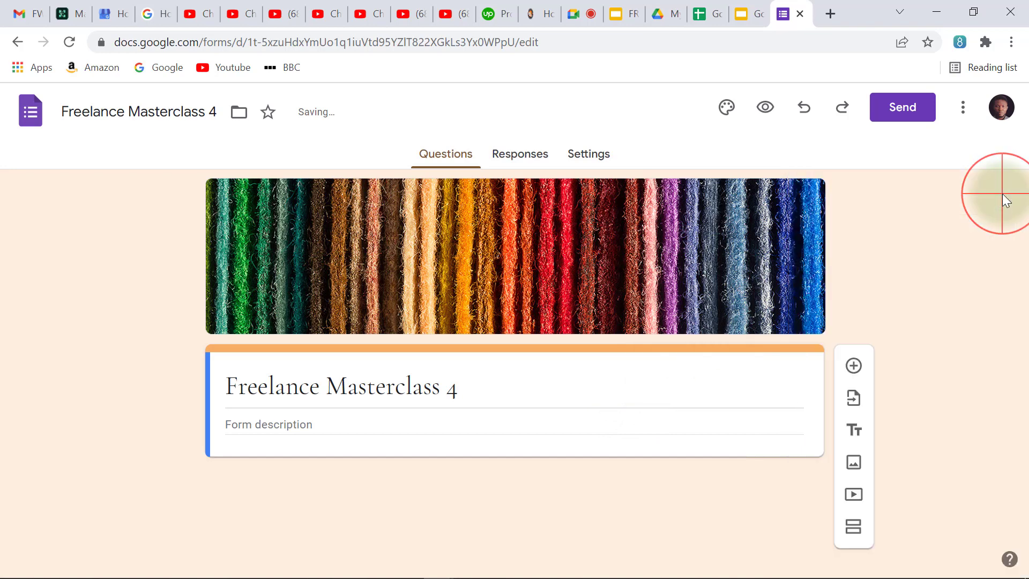
pyautogui.click(766, 112)
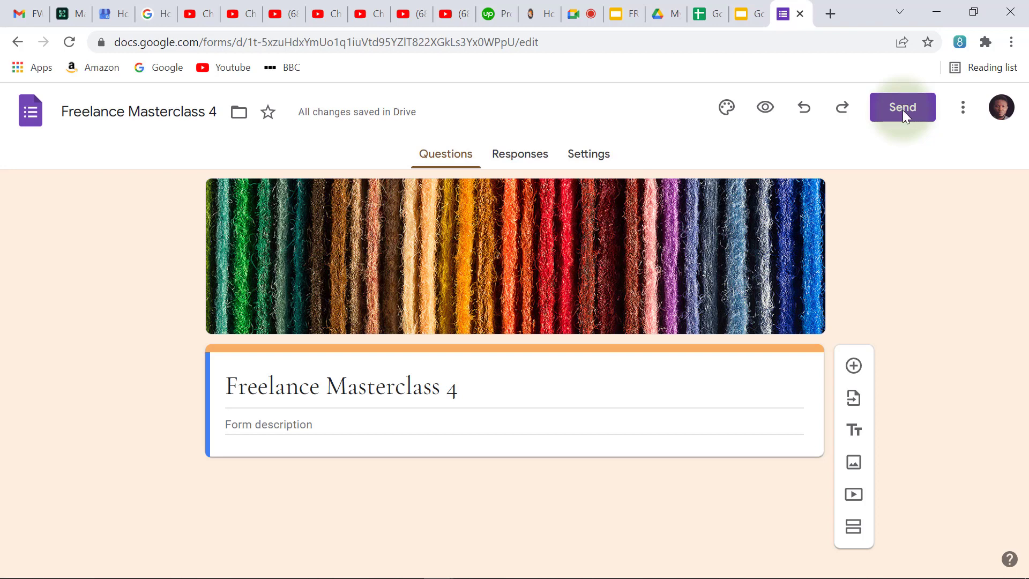
# - Enter "A SAMPLE FORM" as the form description
pyautogui.click(316, 424)
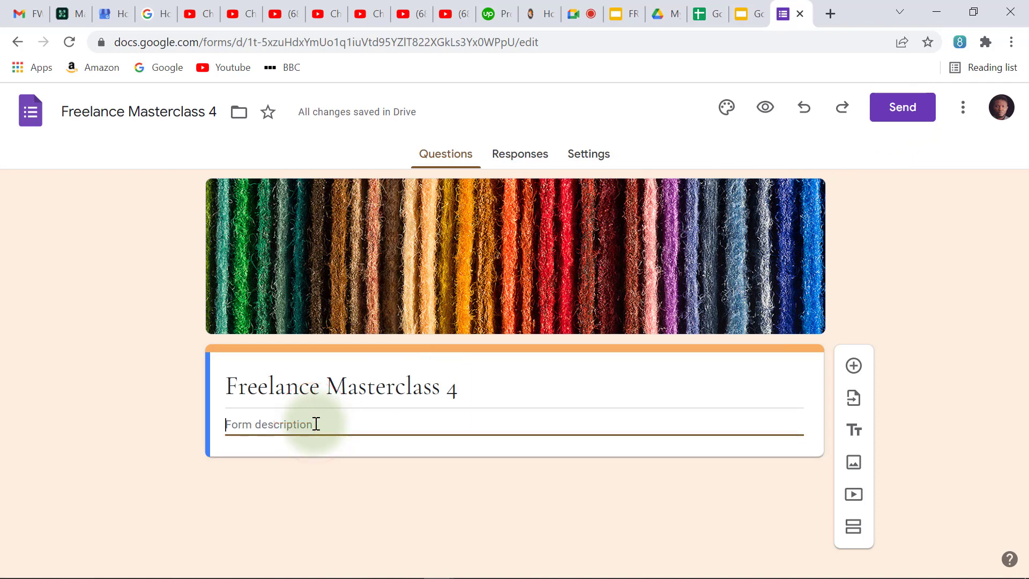
pyautogui.write('A')
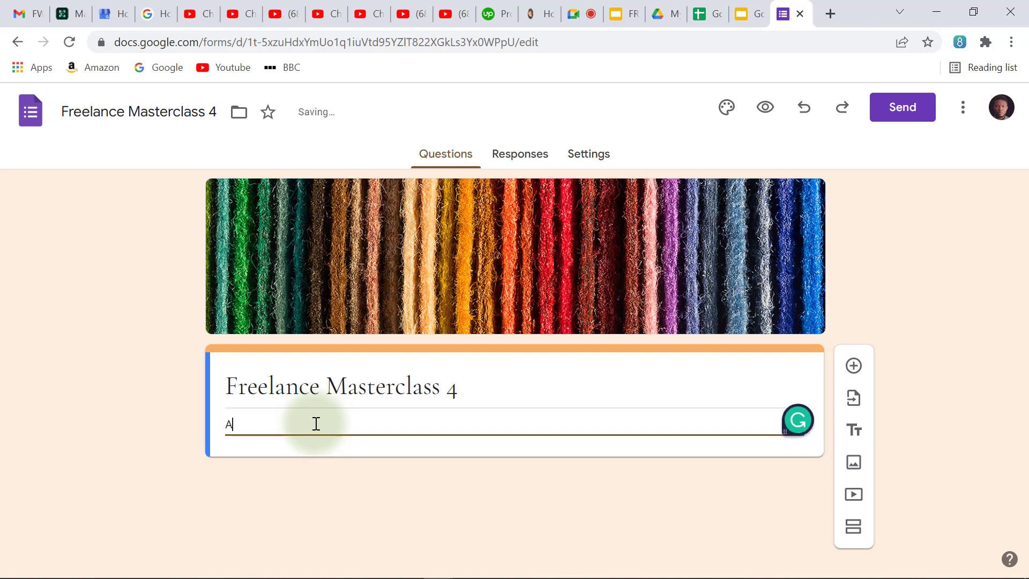
pyautogui.write(' SAMPLE FORM')
pyautogui.click(544, 459)
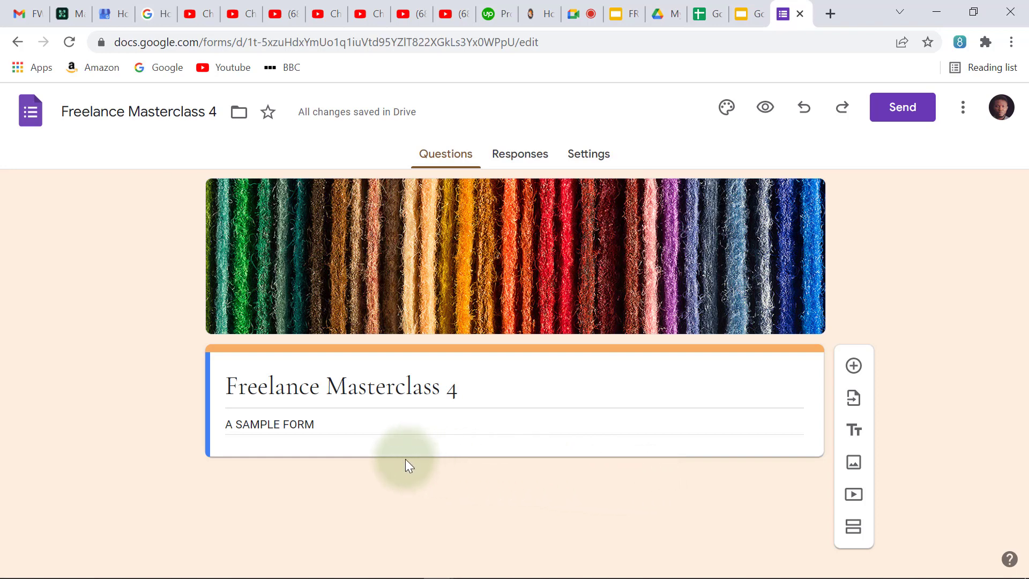
# - Add a question titled "Name" below the form header and set its answer type to Paragraph
pyautogui.click(854, 370)
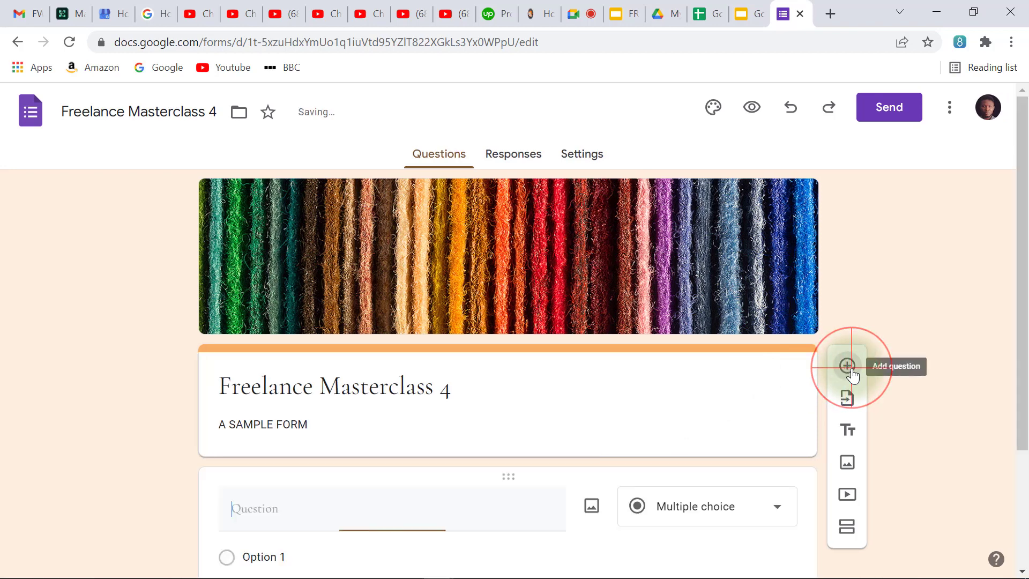
pyautogui.scroll(-2, 950, 342)
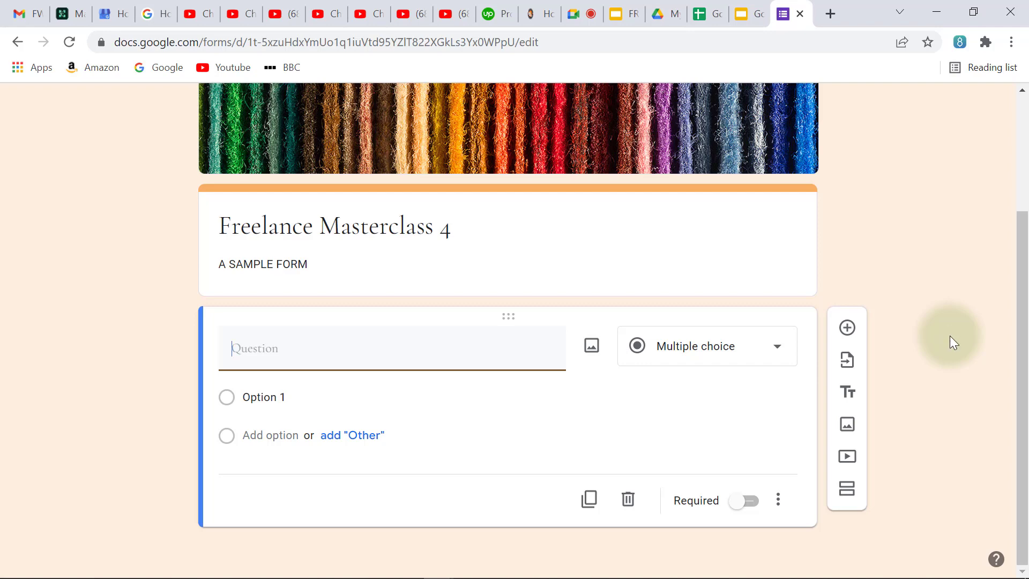
pyautogui.click(243, 352)
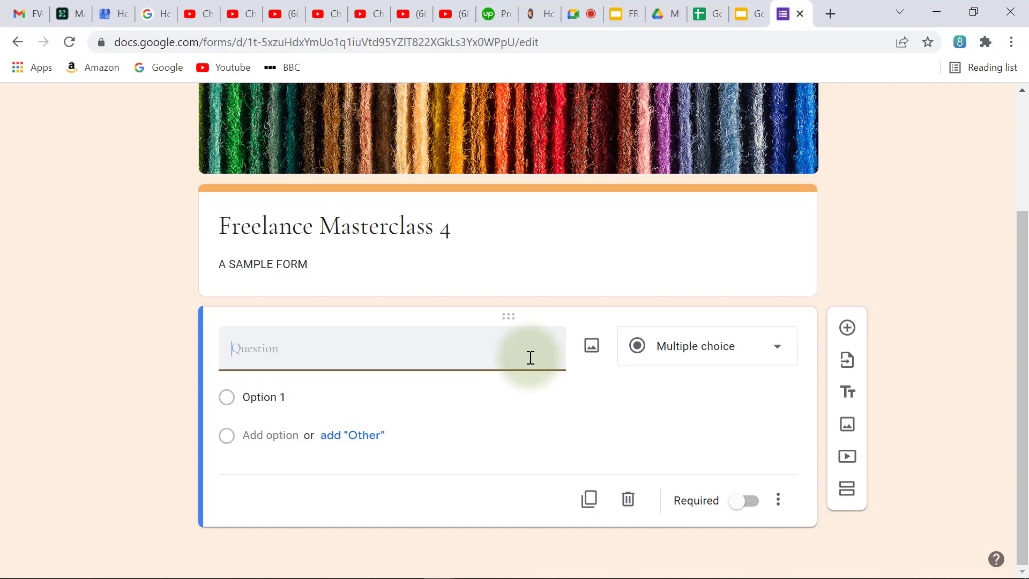
pyautogui.write('Name')
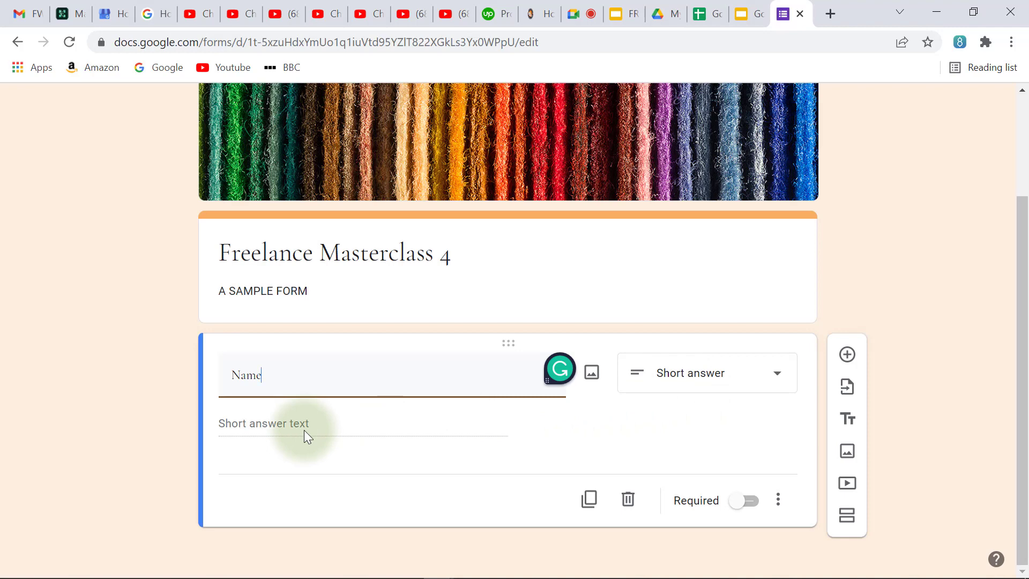
pyautogui.click(708, 375)
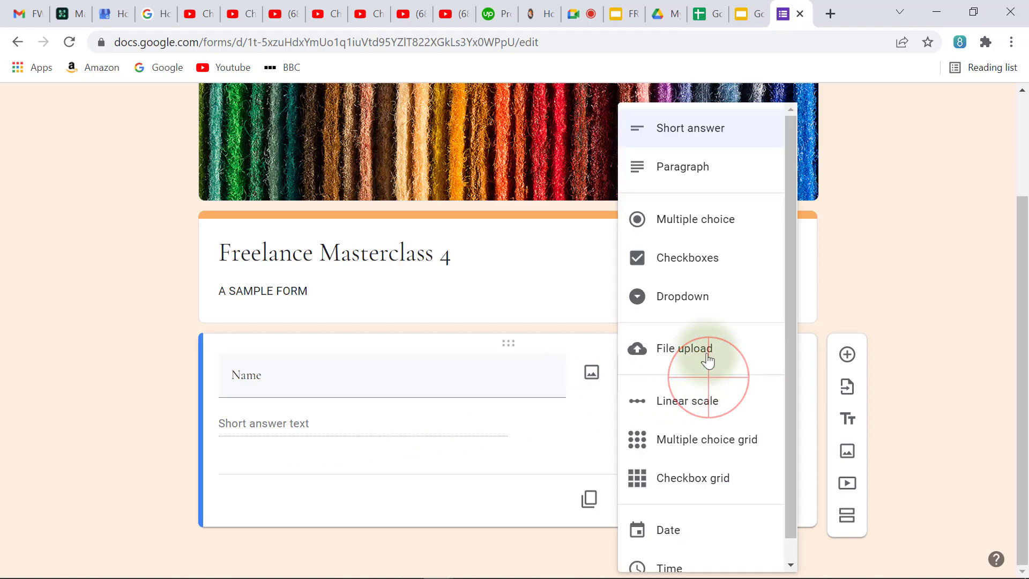
pyautogui.click(693, 169)
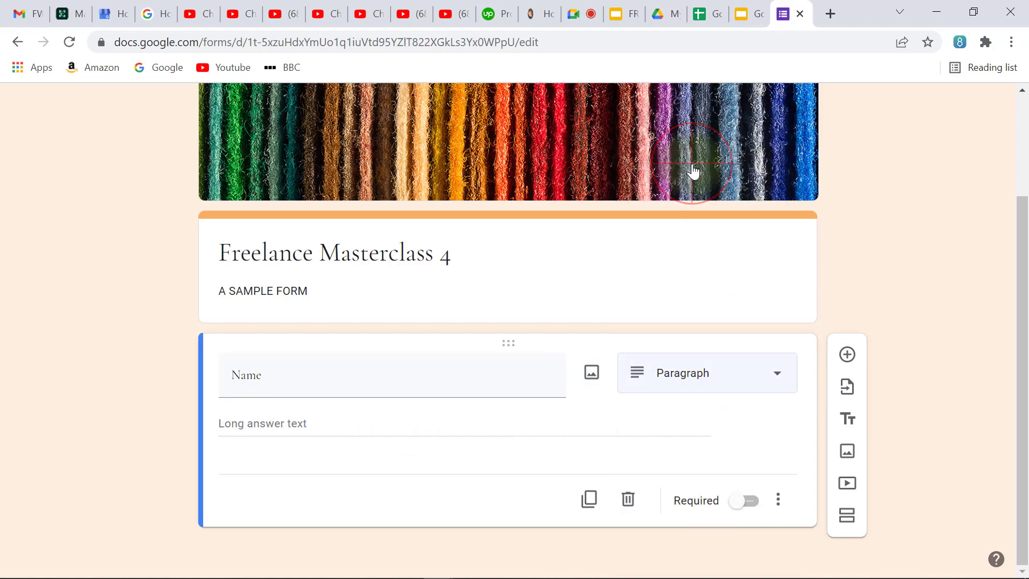
pyautogui.click(222, 414)
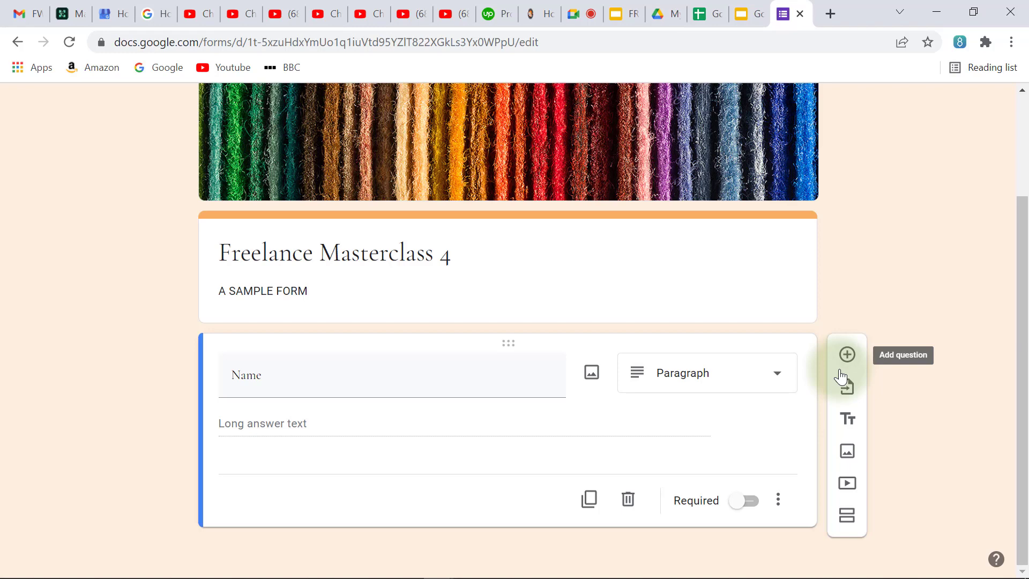
# - Duplicate the Name question and delete the copy
pyautogui.click(588, 501)
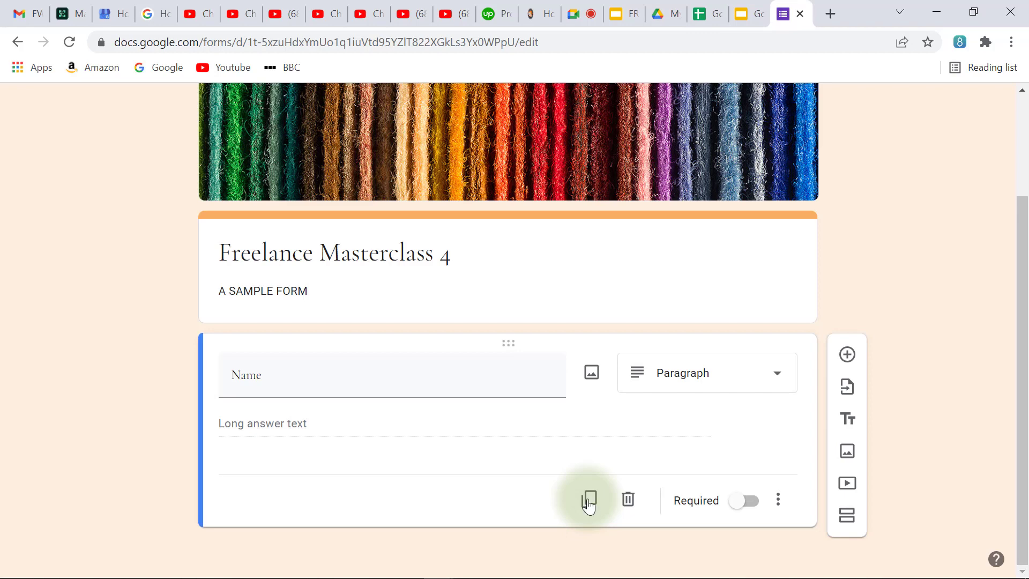
pyautogui.click(589, 501)
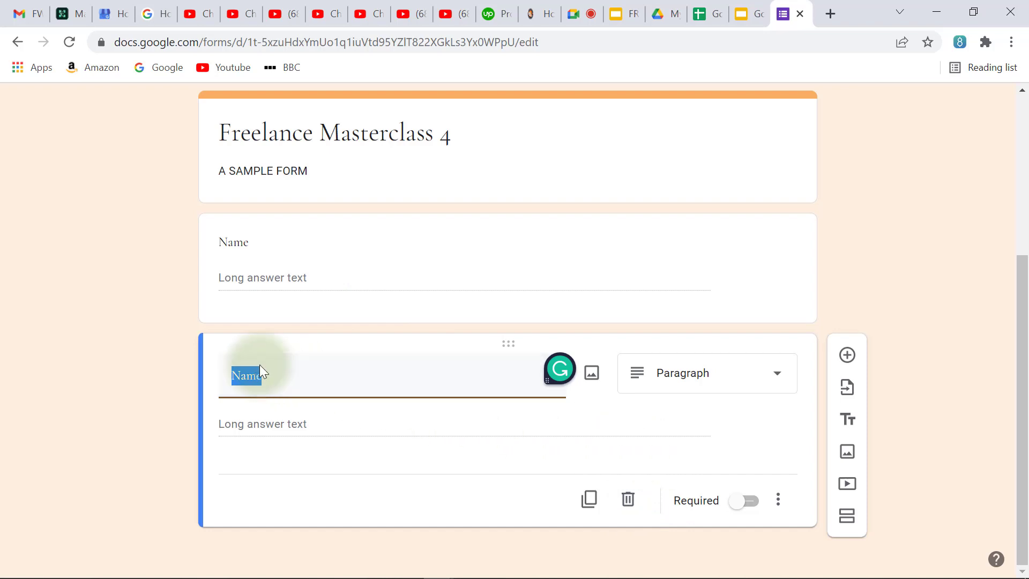
pyautogui.click(629, 506)
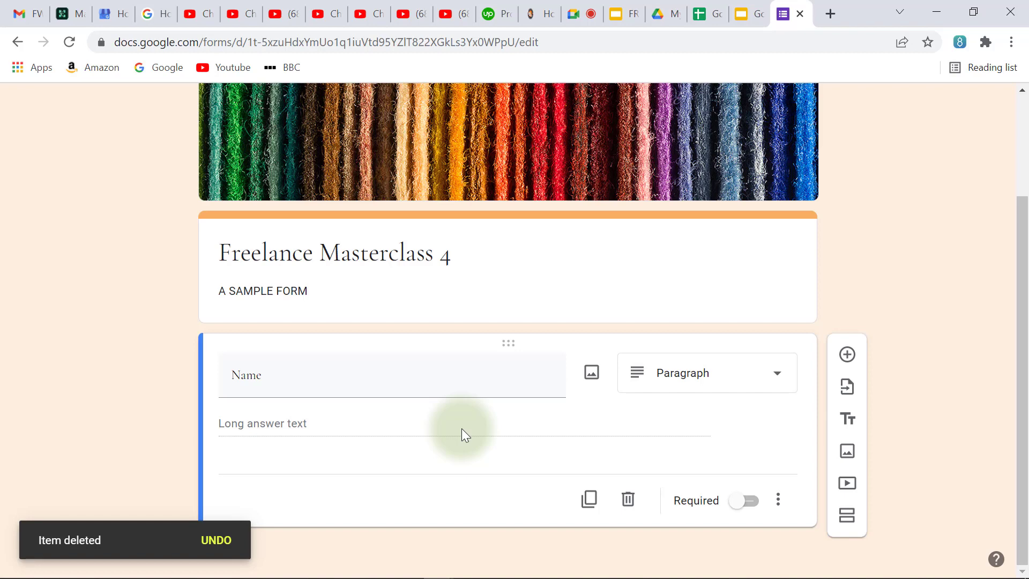
# - Make the Name question required
pyautogui.scroll(3, 462, 429)
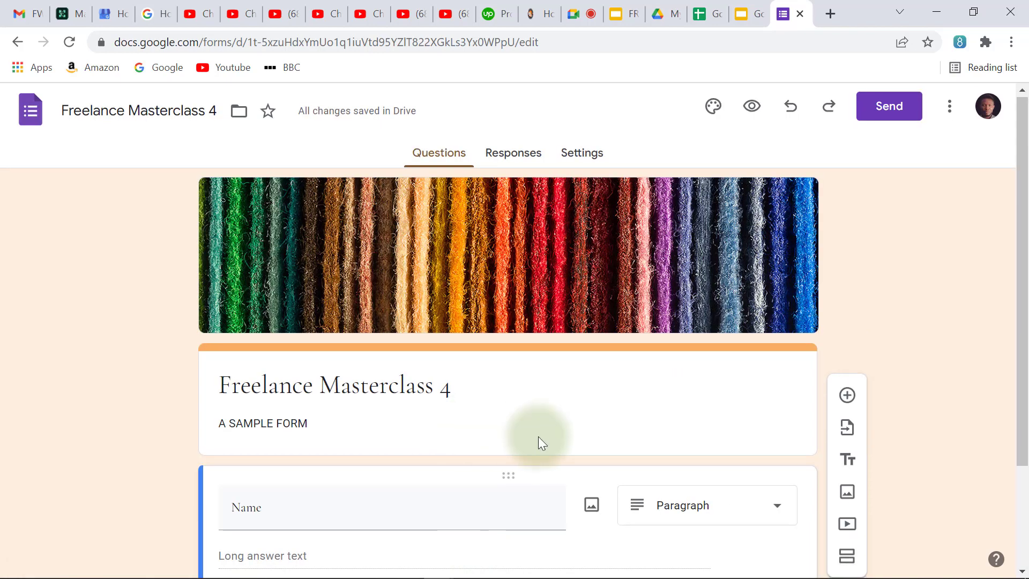
pyautogui.scroll(-3, 538, 437)
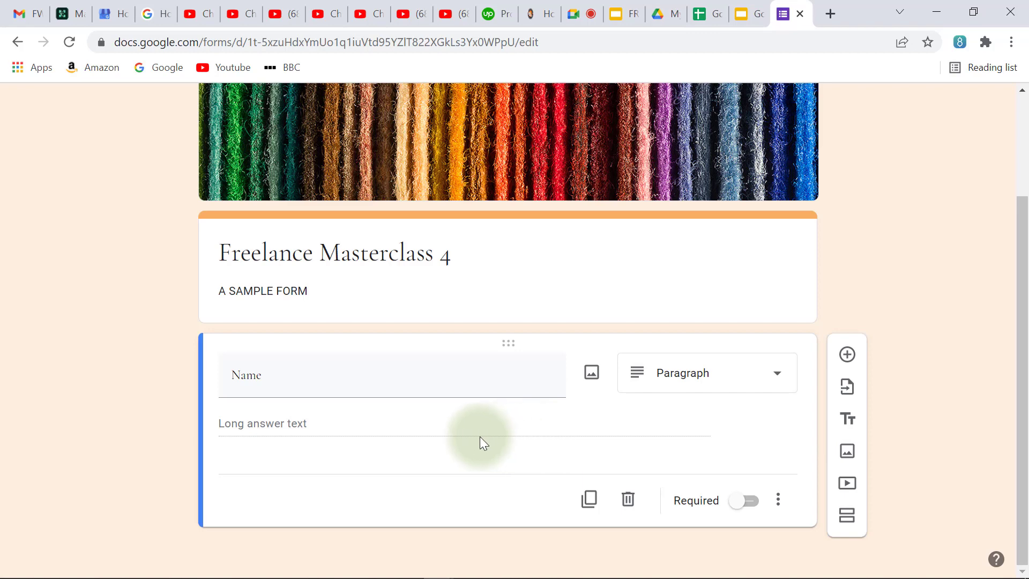
pyautogui.click(746, 509)
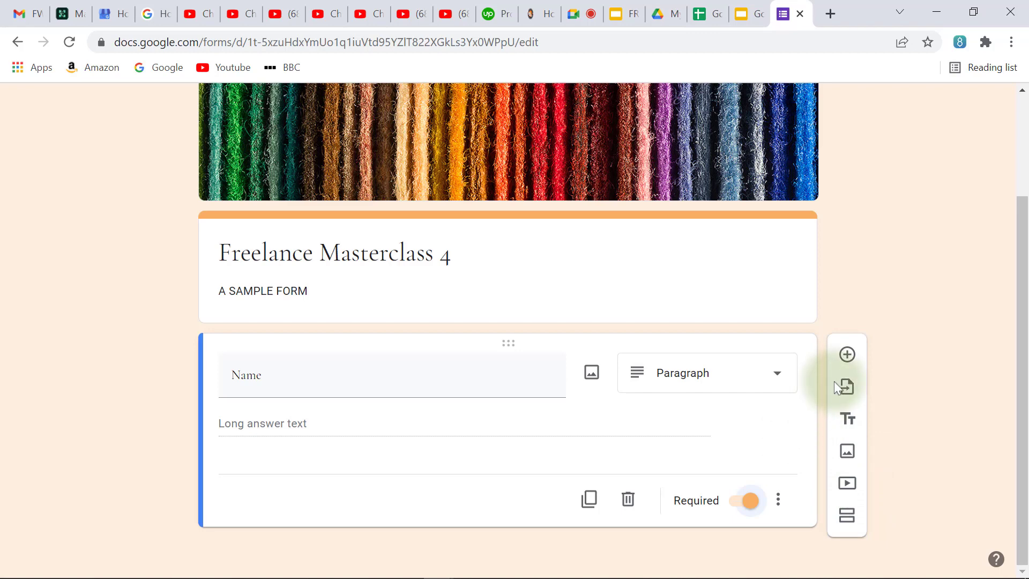
# - Add a required question titled "WhatsApp numbers (beginning with +234)" below the Name question
pyautogui.click(849, 362)
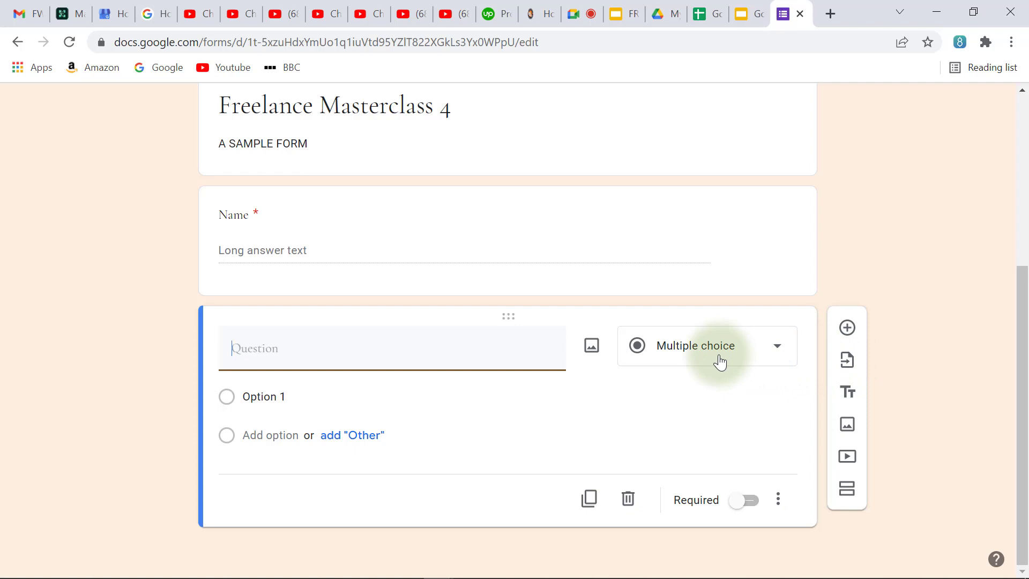
pyautogui.click(334, 355)
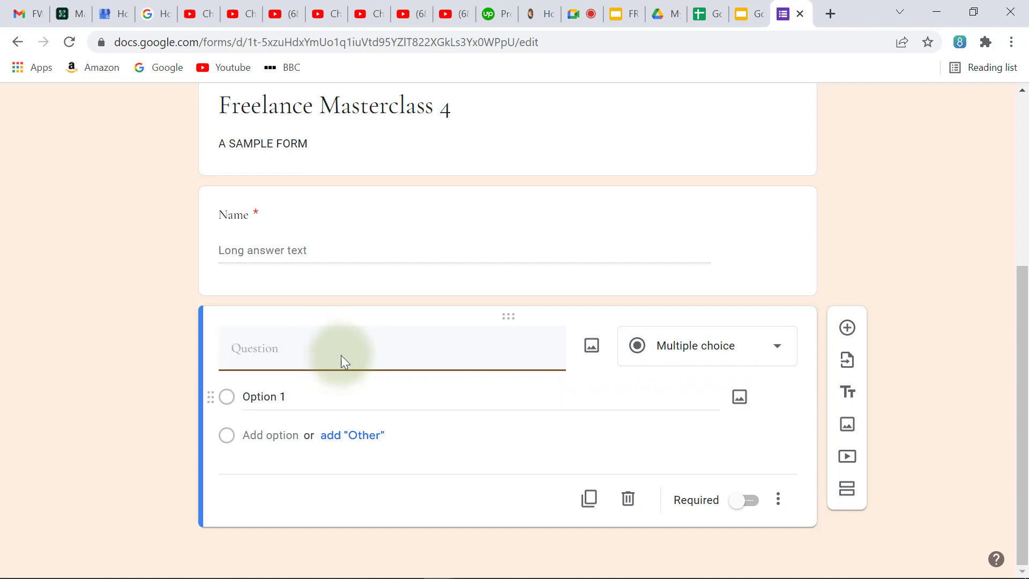
pyautogui.click(373, 357)
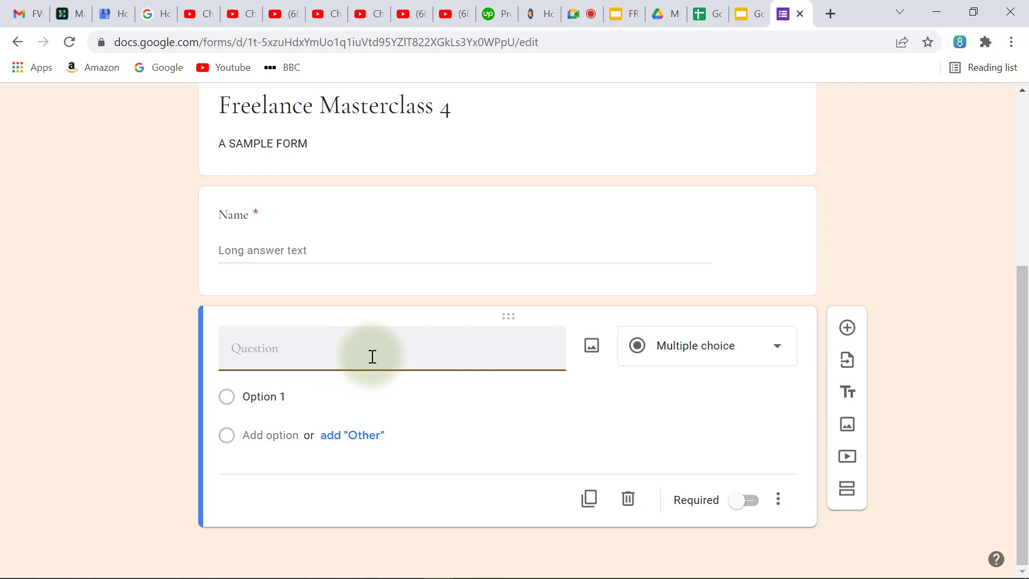
pyautogui.write('Whatsa')
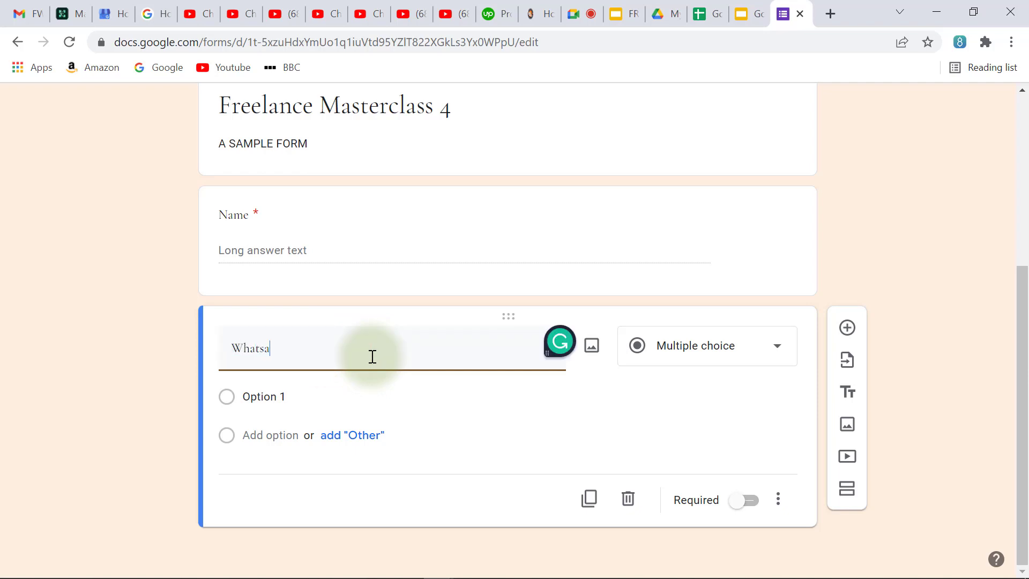
pyautogui.write('pp nu')
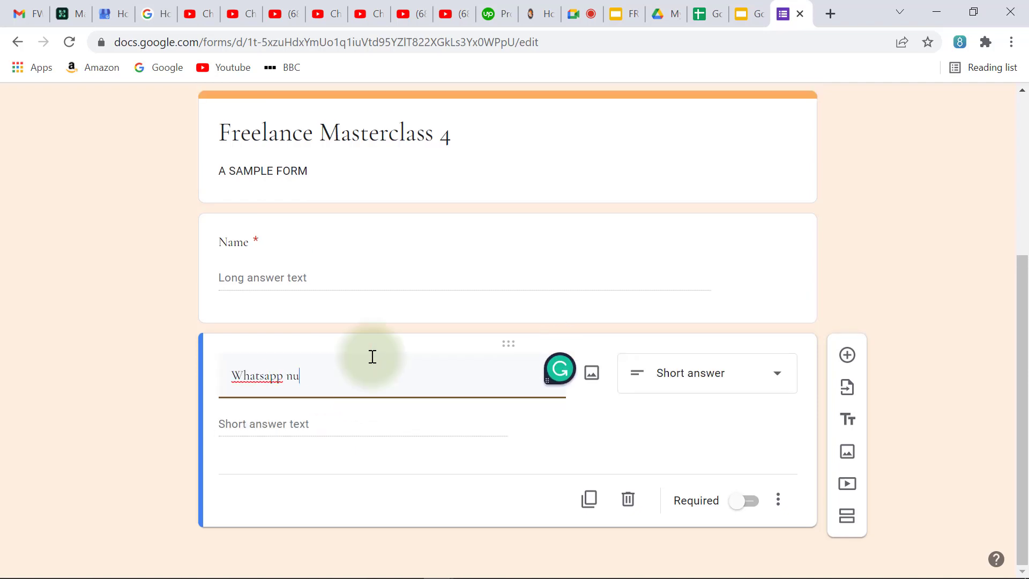
pyautogui.write('mbers')
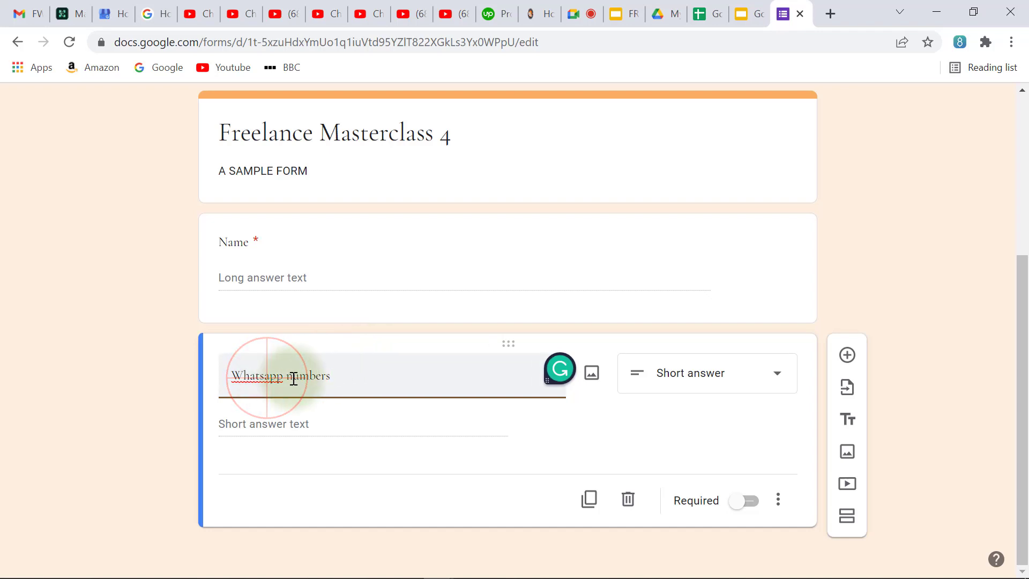
pyautogui.press('BackSpace')
pyautogui.write('A')
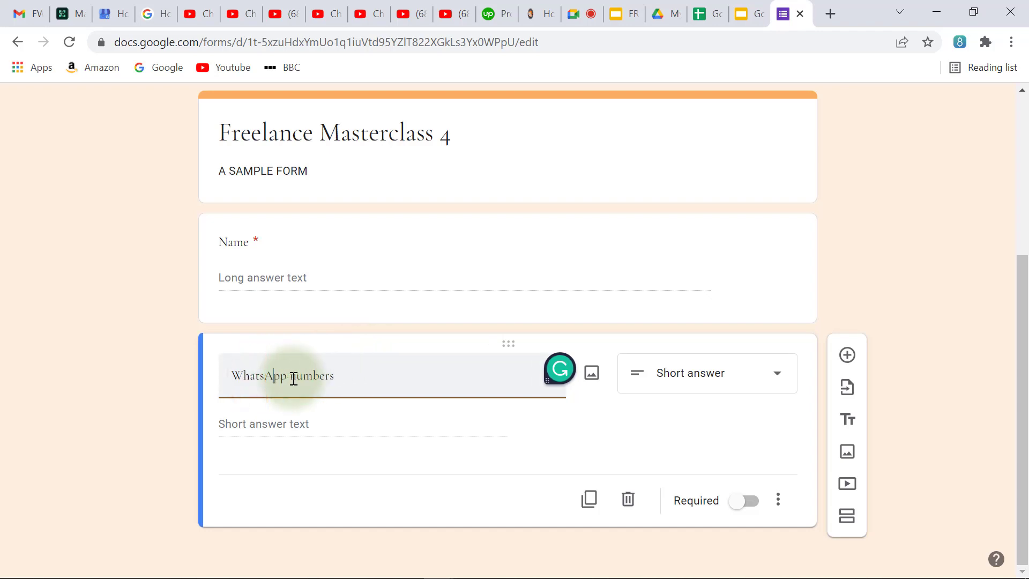
pyautogui.click(365, 376)
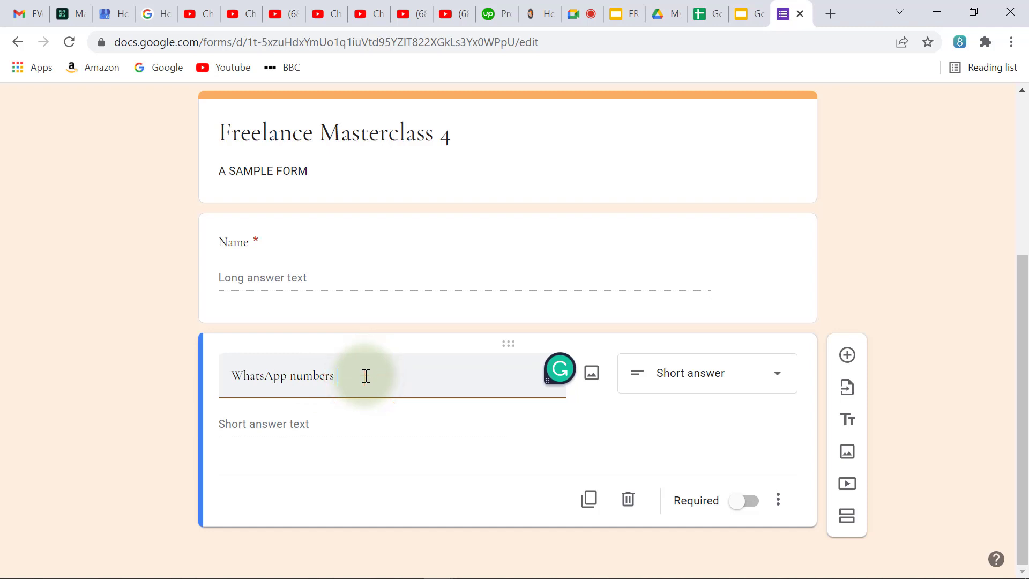
pyautogui.write('(beginning with +234)')
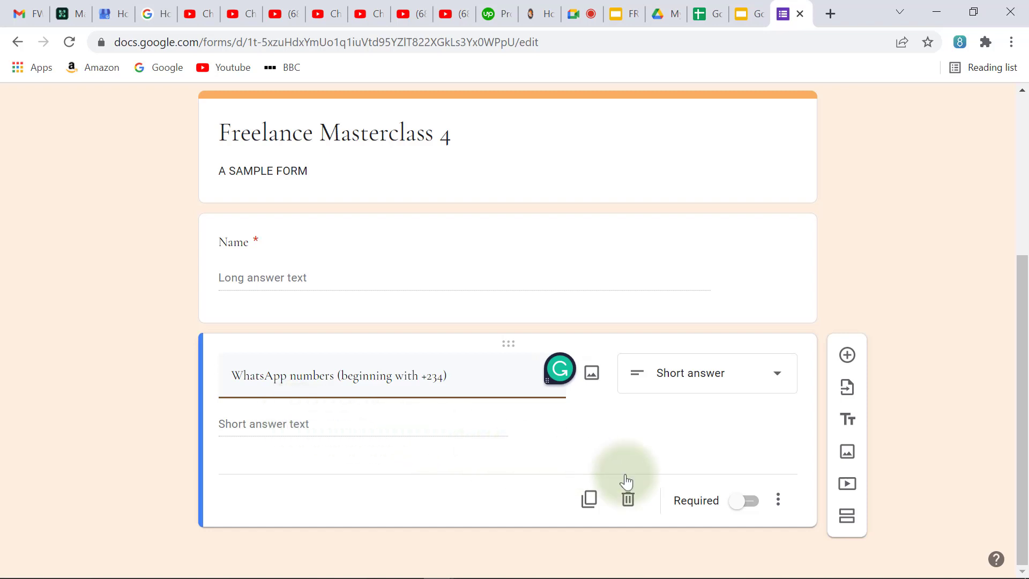
pyautogui.click(747, 500)
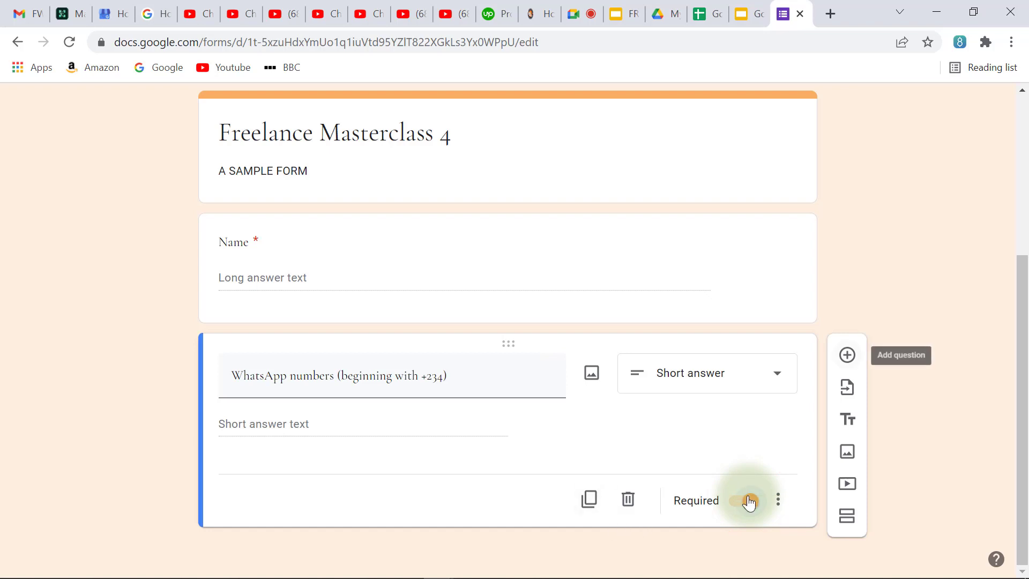
# - Duplicate the WhatsApp numbers question and retitle the copy "How has this training being for you?"
pyautogui.click(590, 500)
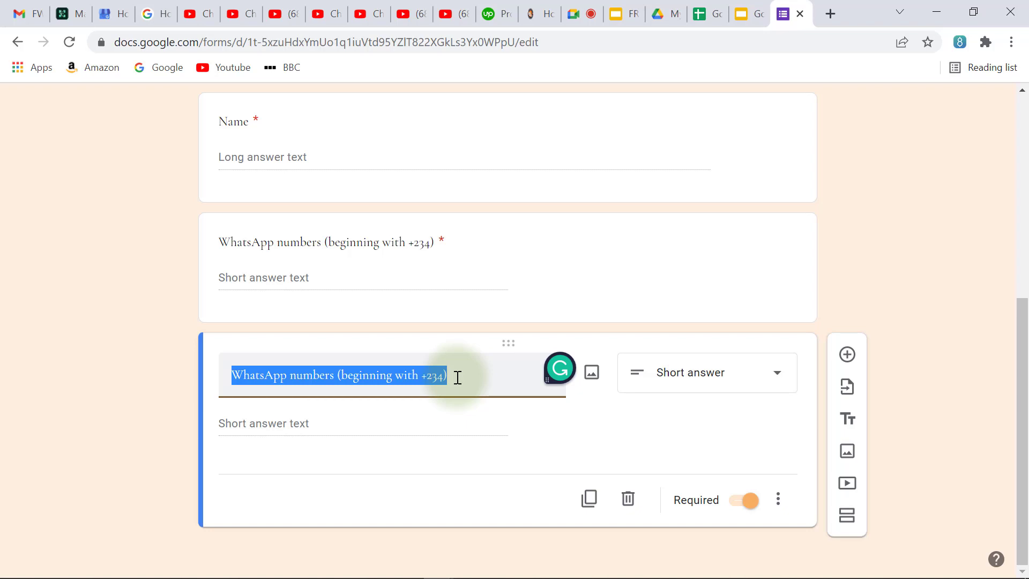
pyautogui.write('Ho')
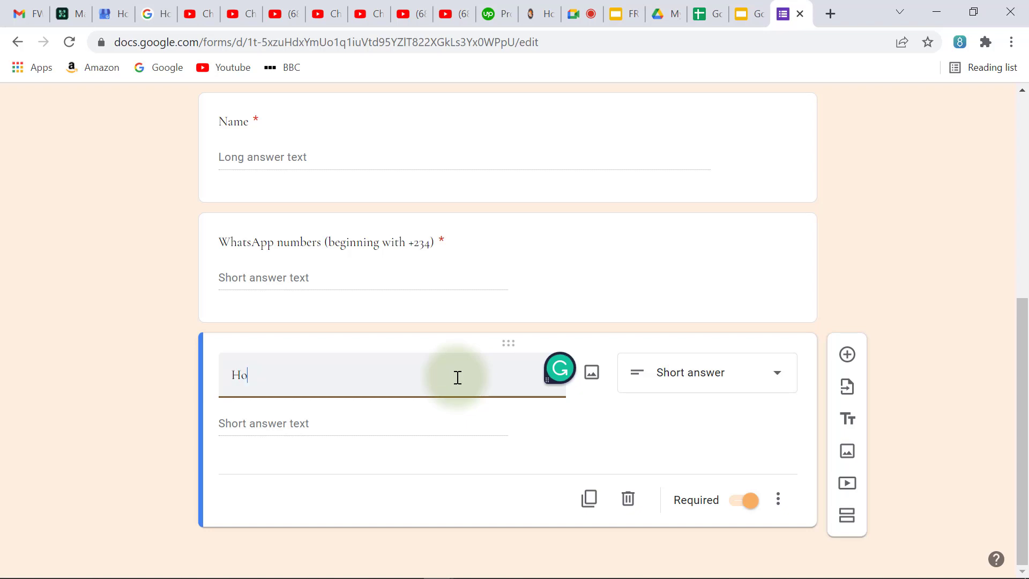
pyautogui.write('w has this')
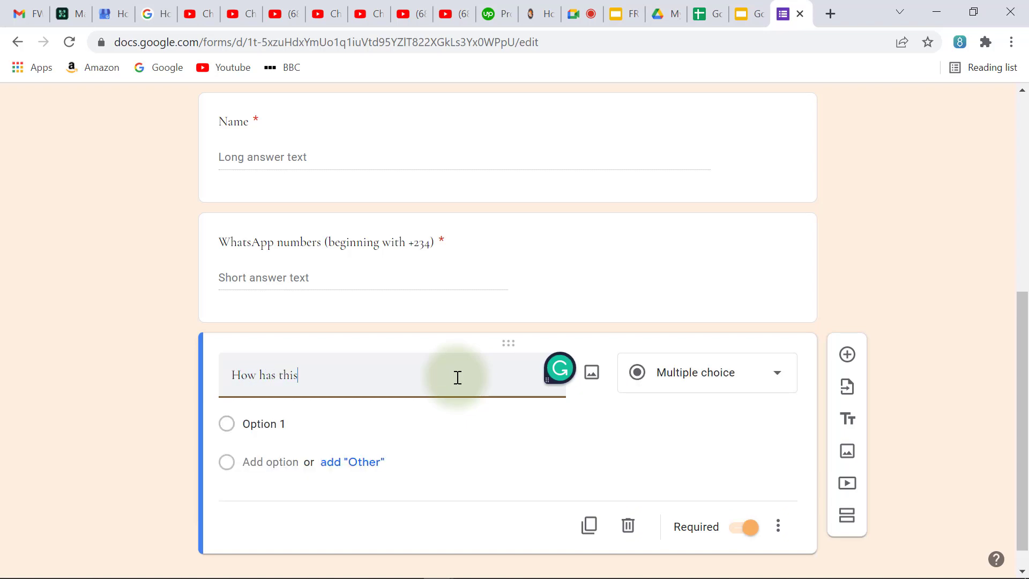
pyautogui.write(' training being for you?')
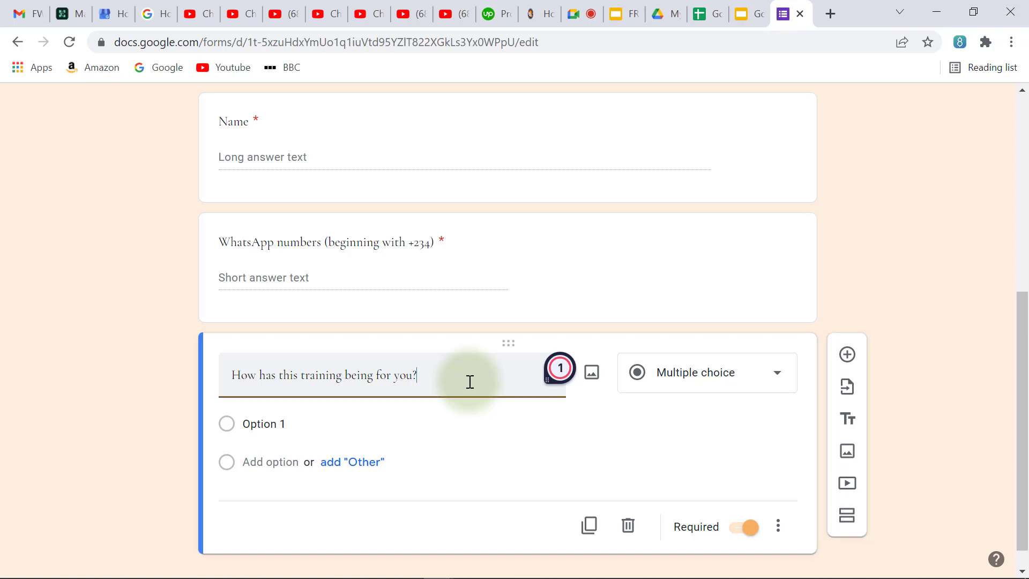
# - Give the "How has this training being for you?" question the options Good, Fair, Bad and Other, and make it optional
pyautogui.click(286, 425)
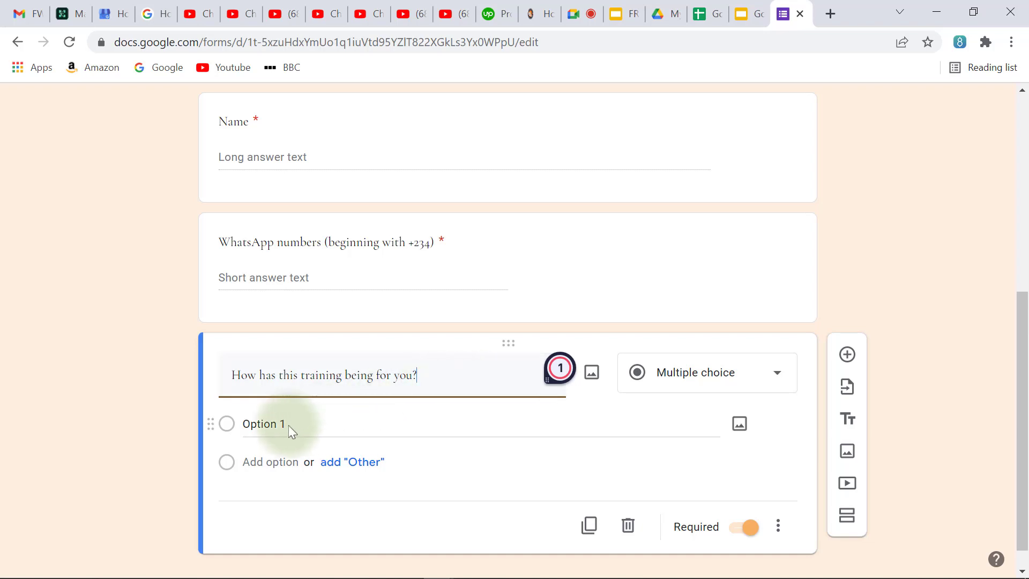
pyautogui.click(284, 426)
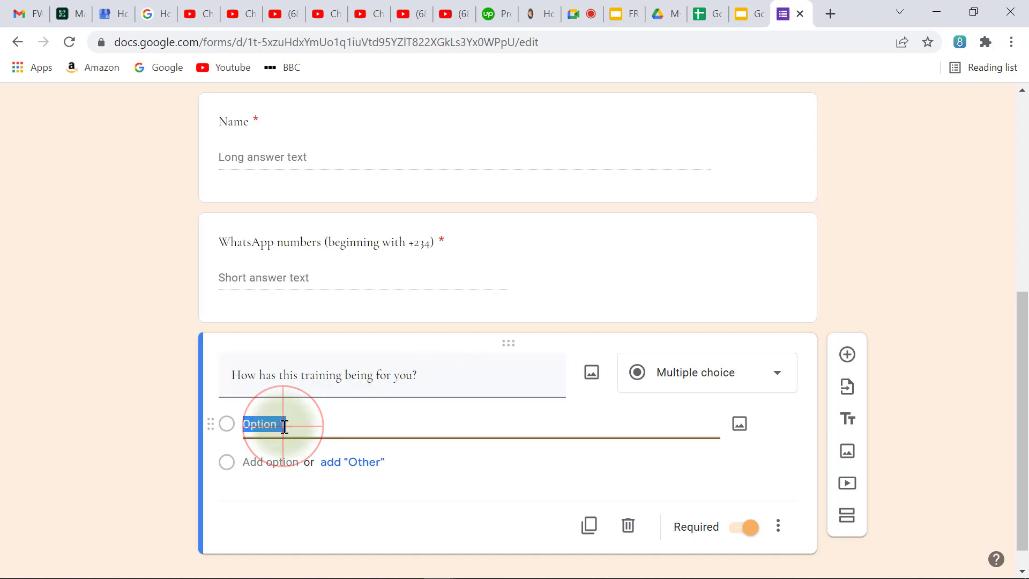
pyautogui.write('Good')
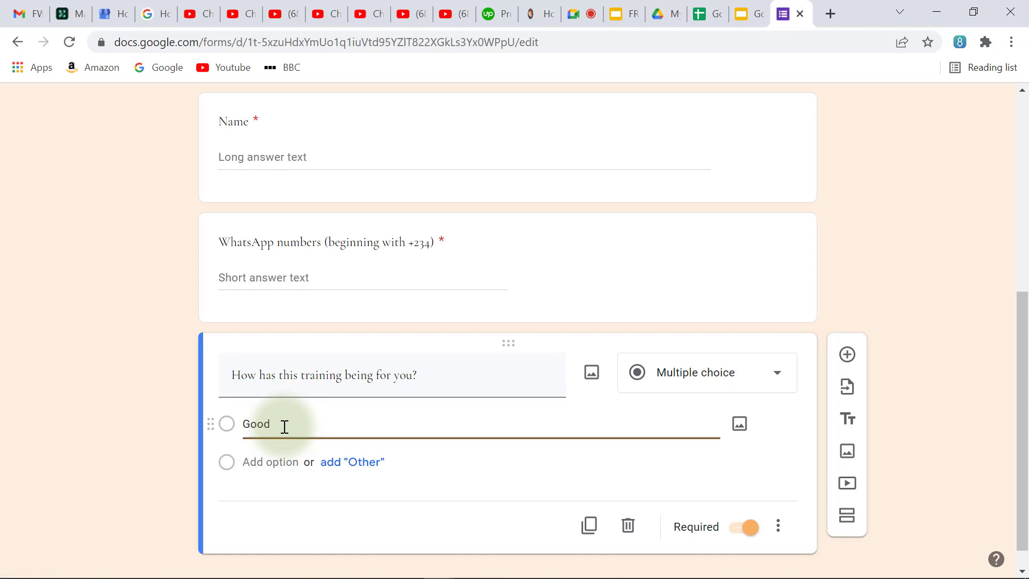
pyautogui.click(270, 462)
pyautogui.write('Fair')
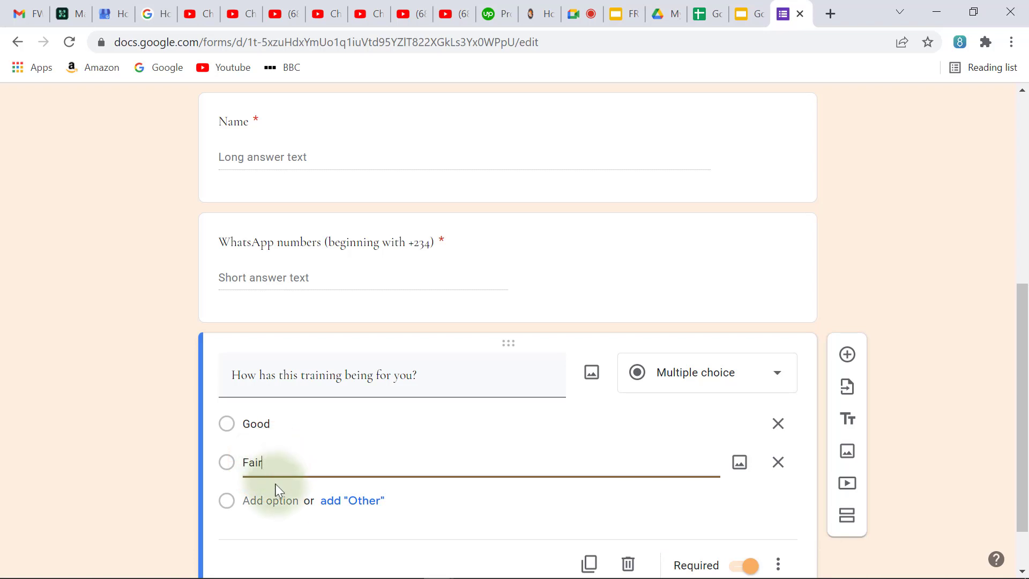
pyautogui.click(281, 499)
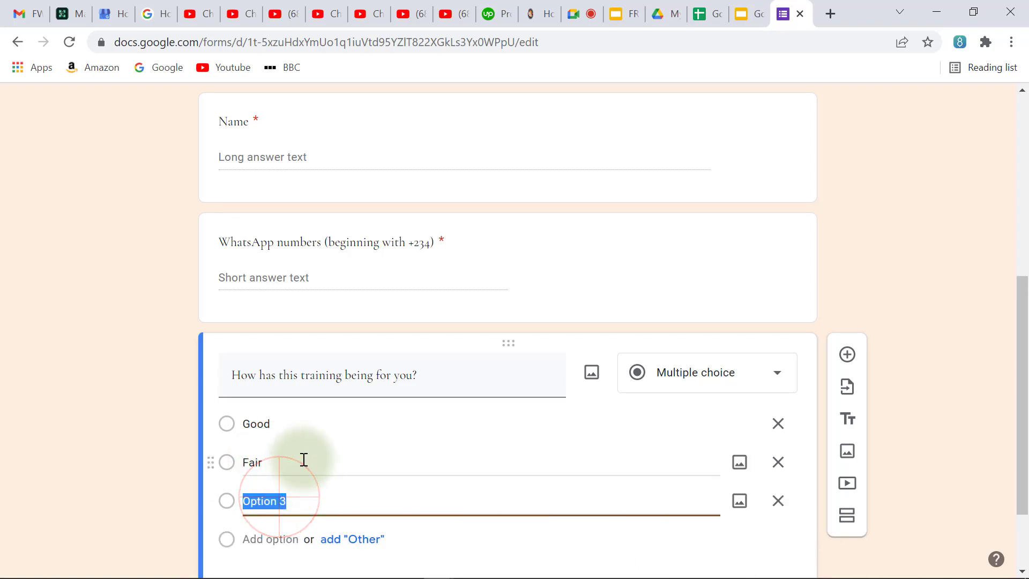
pyautogui.write('Bad')
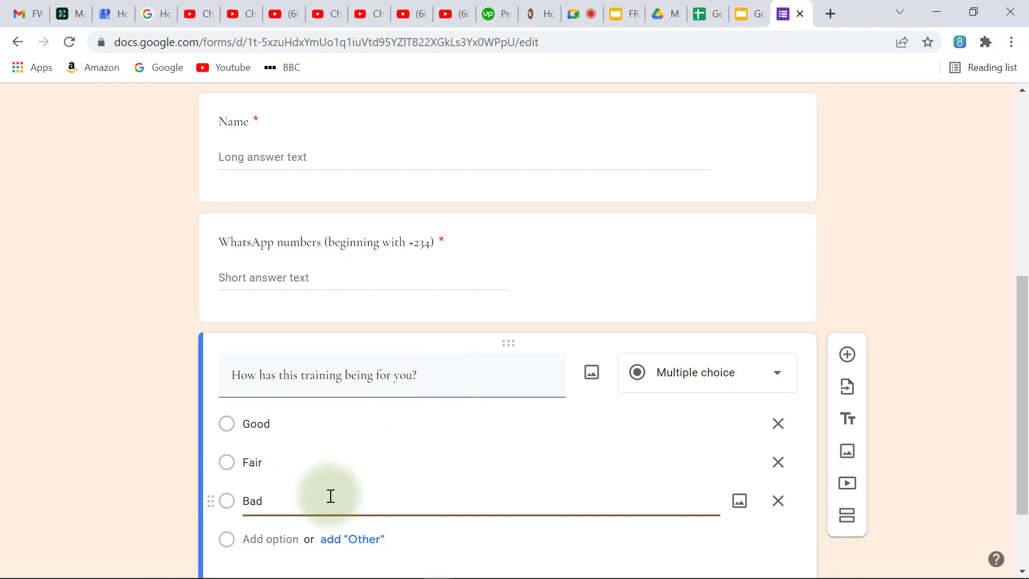
pyautogui.click(341, 532)
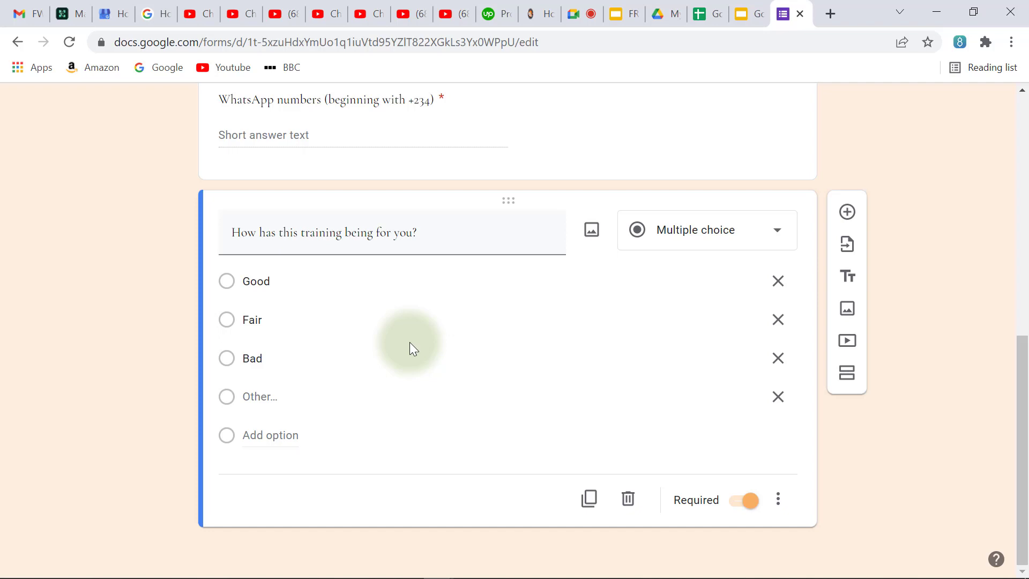
pyautogui.click(746, 504)
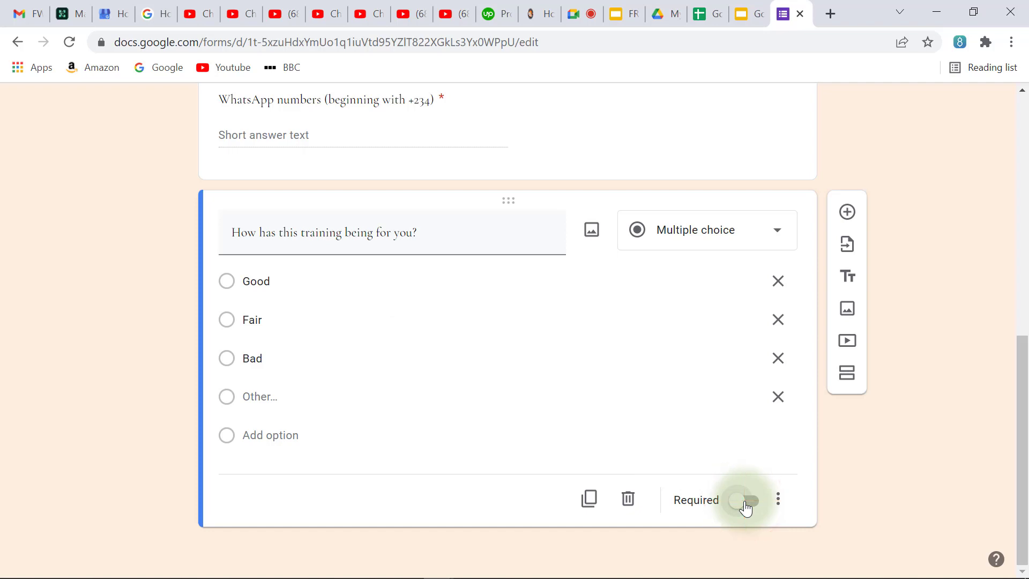
# - Add a question titled "Would you recommend this training to others?" below the training experience question
pyautogui.click(854, 220)
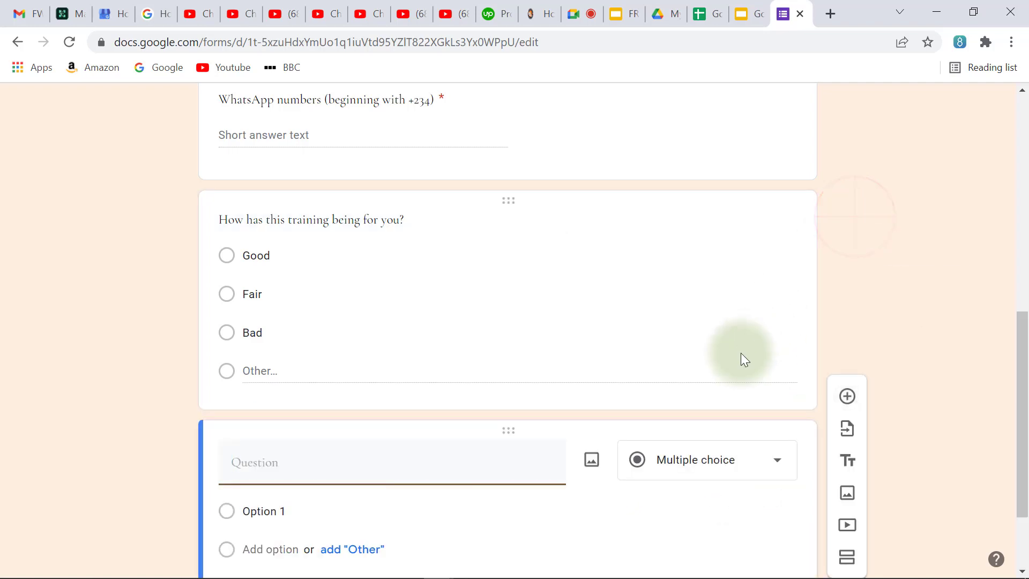
pyautogui.write('Would')
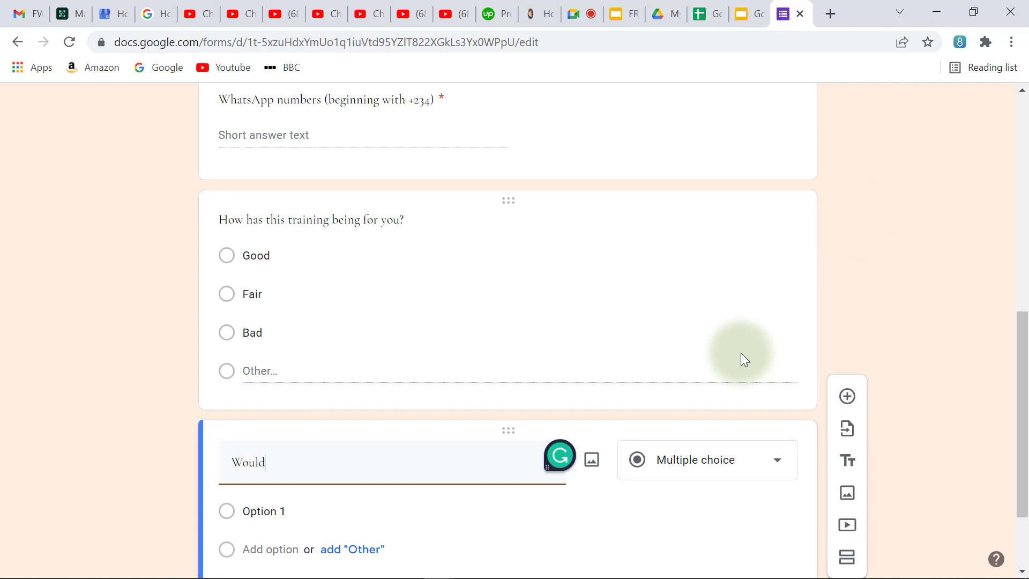
pyautogui.write(' you recommend this traoing')
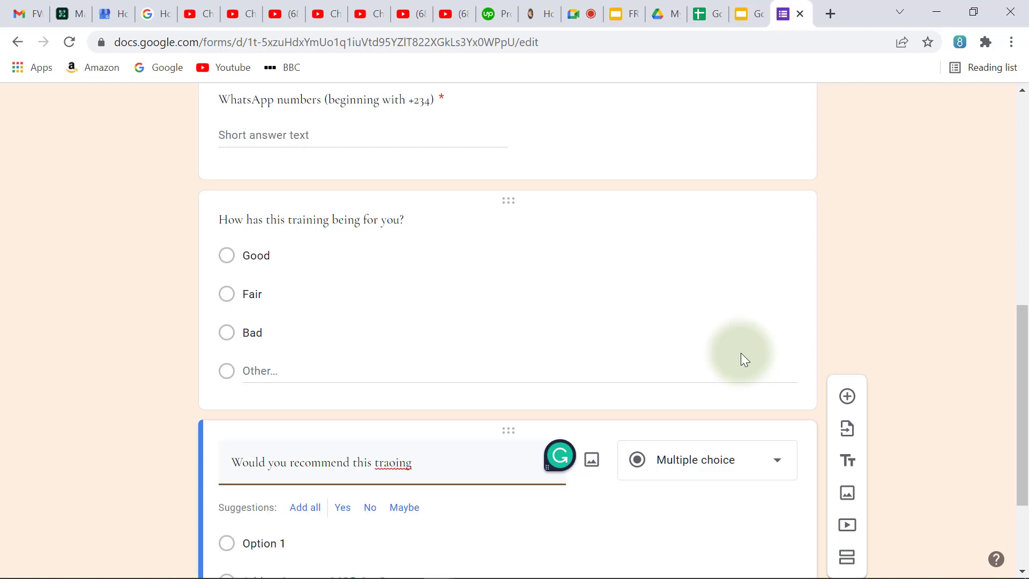
pyautogui.press('Left')
pyautogui.press('Left')
pyautogui.press('Left')
pyautogui.press('BackSpace')
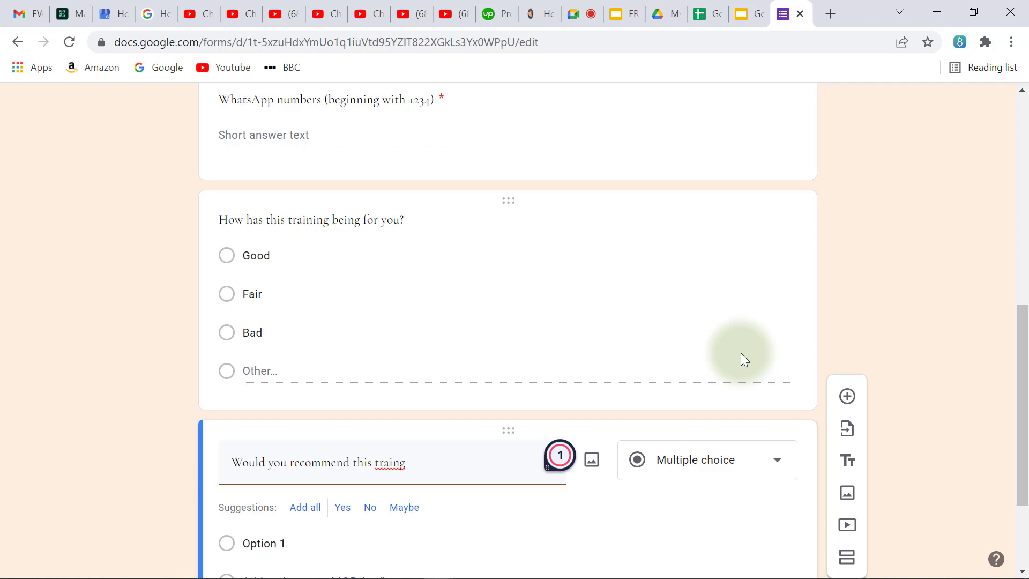
pyautogui.write('n')
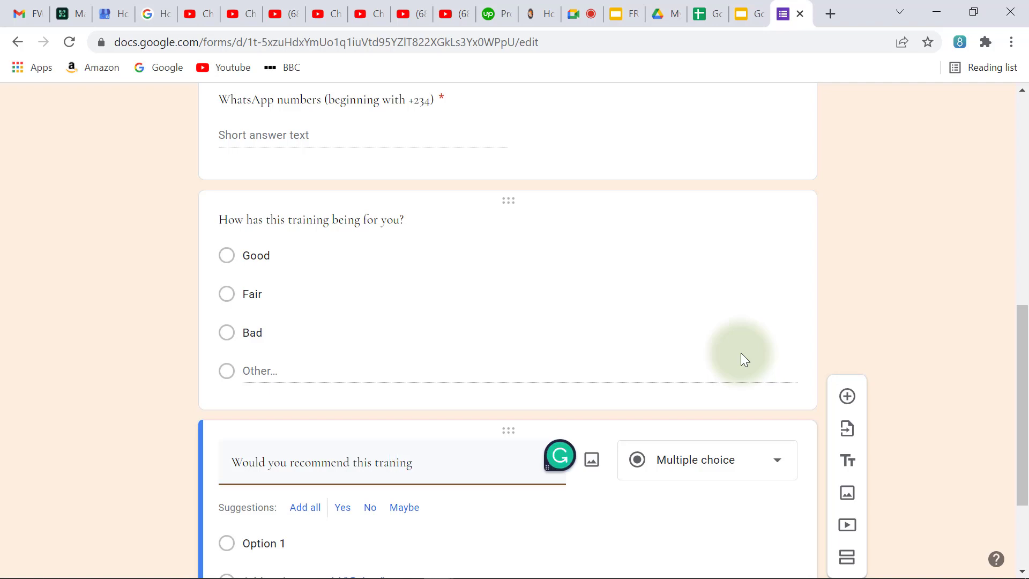
pyautogui.click(455, 464)
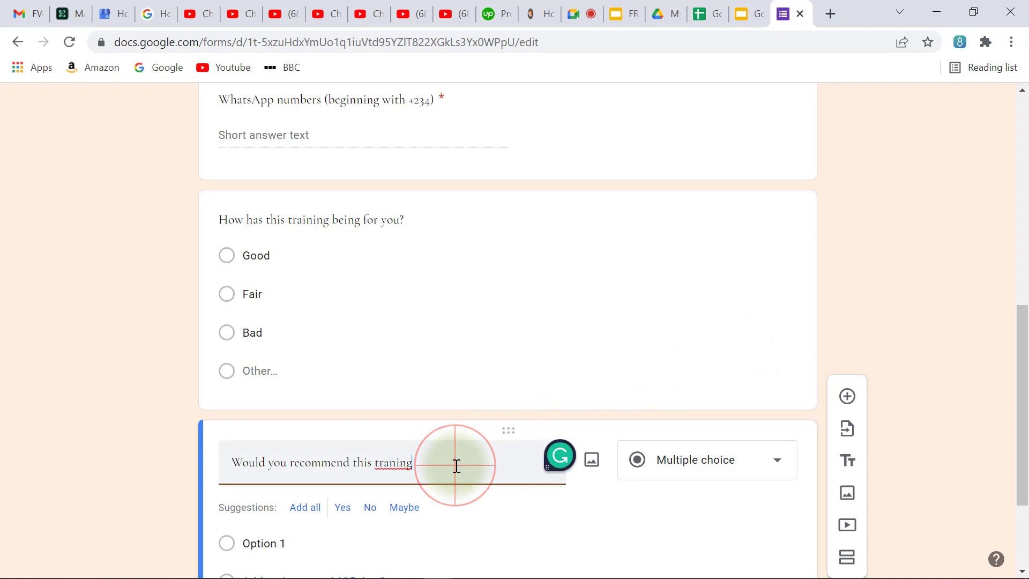
pyautogui.click(391, 463)
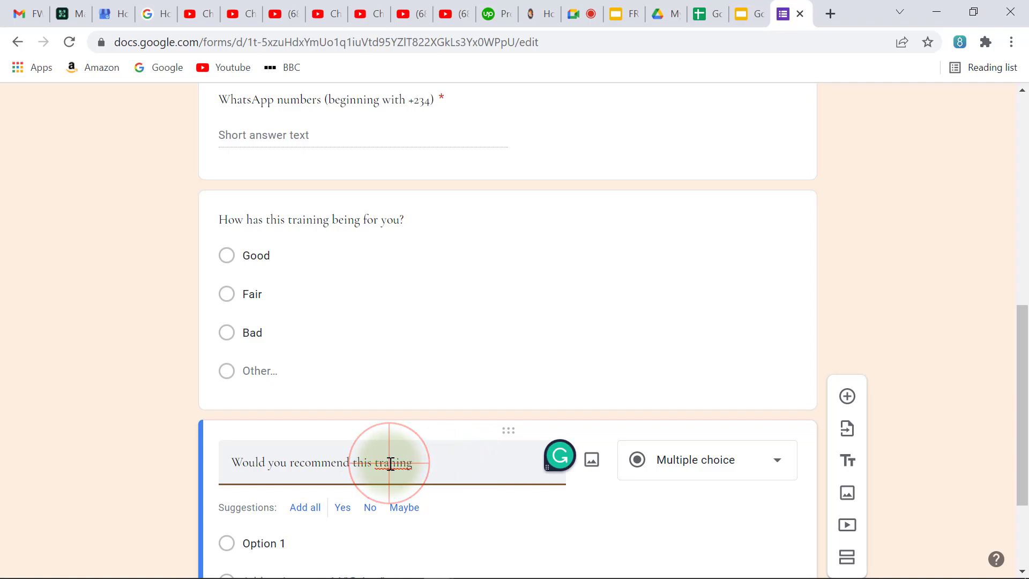
pyautogui.write('i')
pyautogui.click(423, 462)
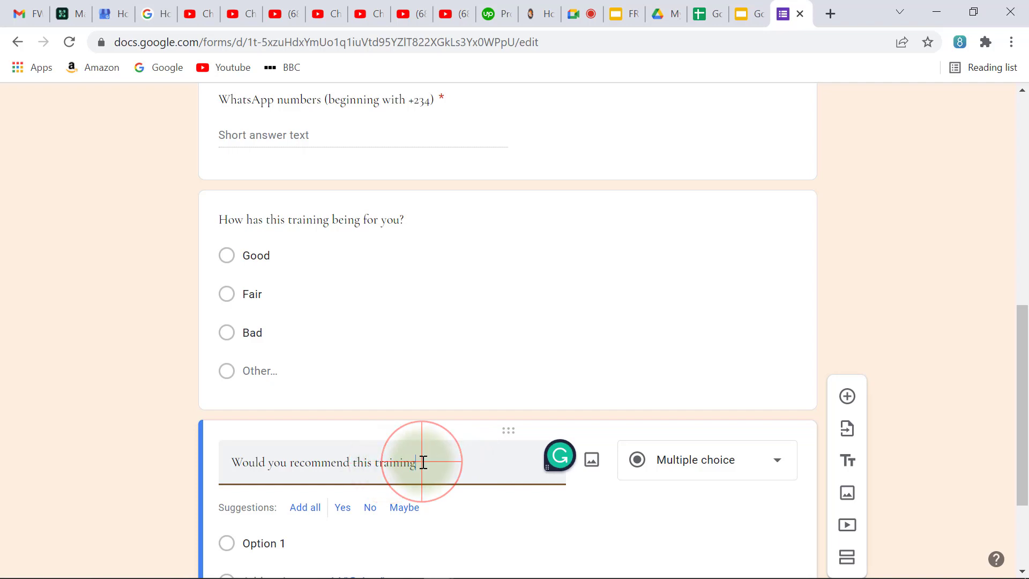
pyautogui.write('to others')
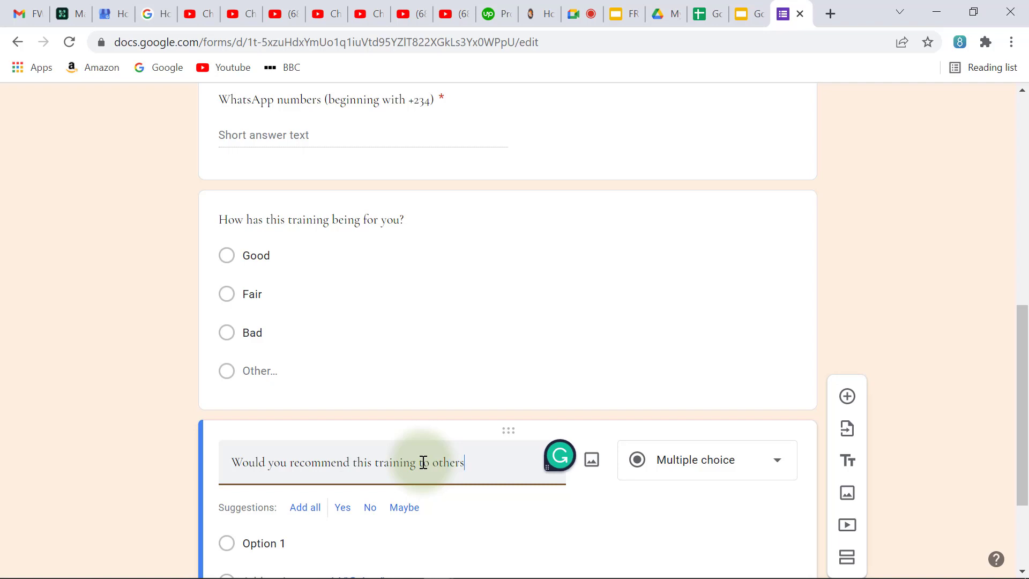
pyautogui.write('?')
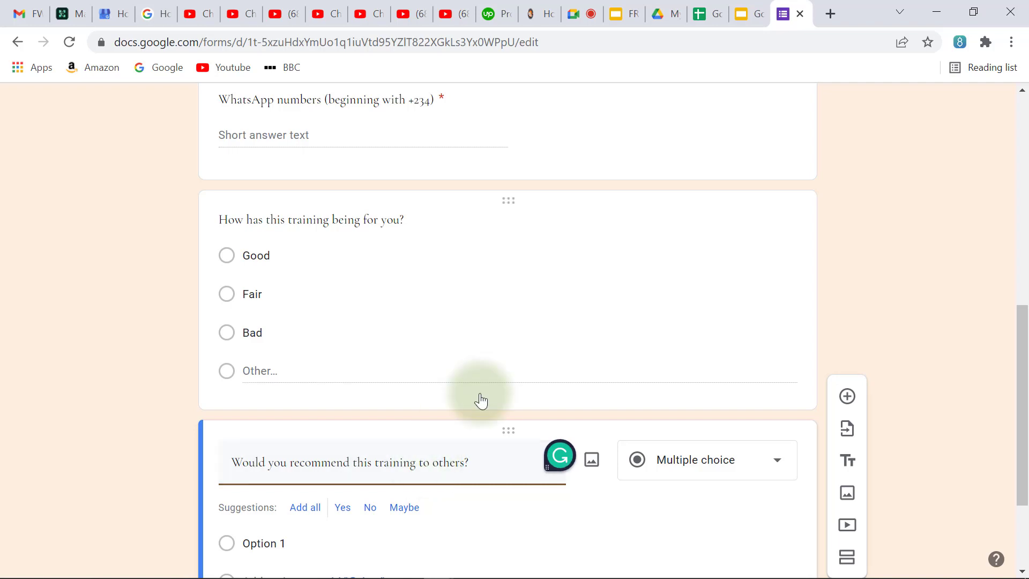
# - Give the recommendation question the suggested options Yes, No and Maybe, plus an Other option
pyautogui.scroll(-3, 607, 347)
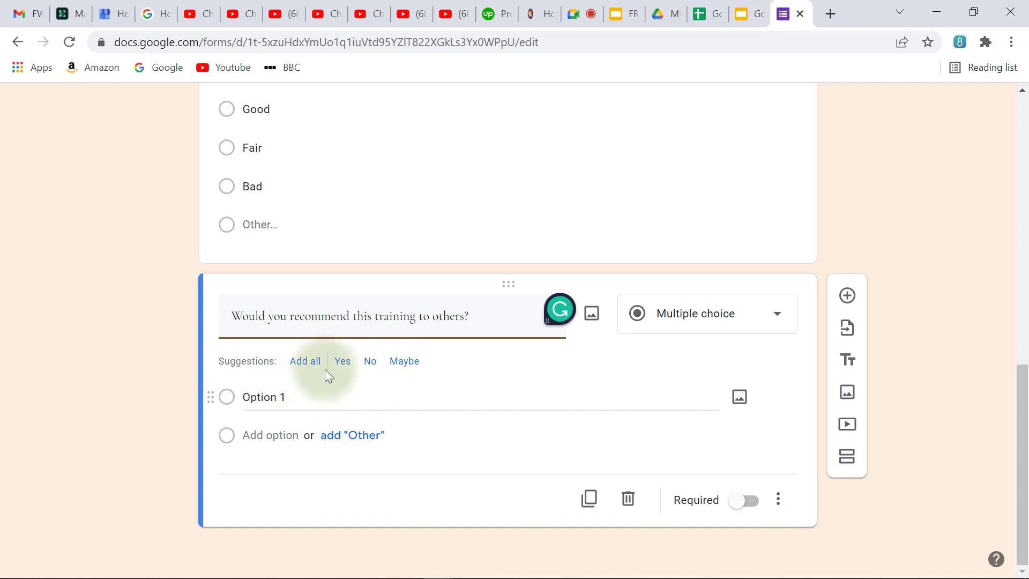
pyautogui.click(344, 366)
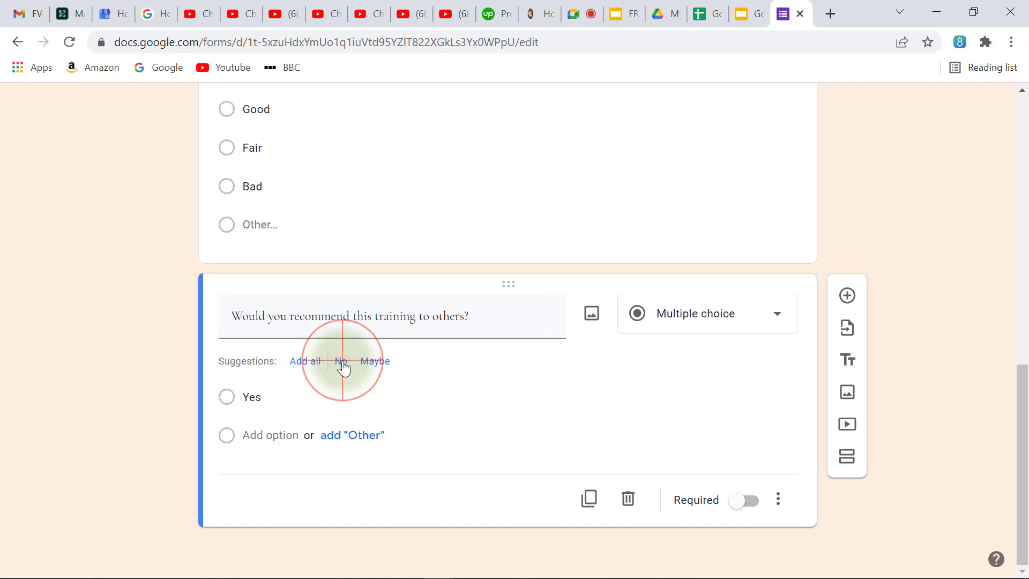
pyautogui.click(252, 396)
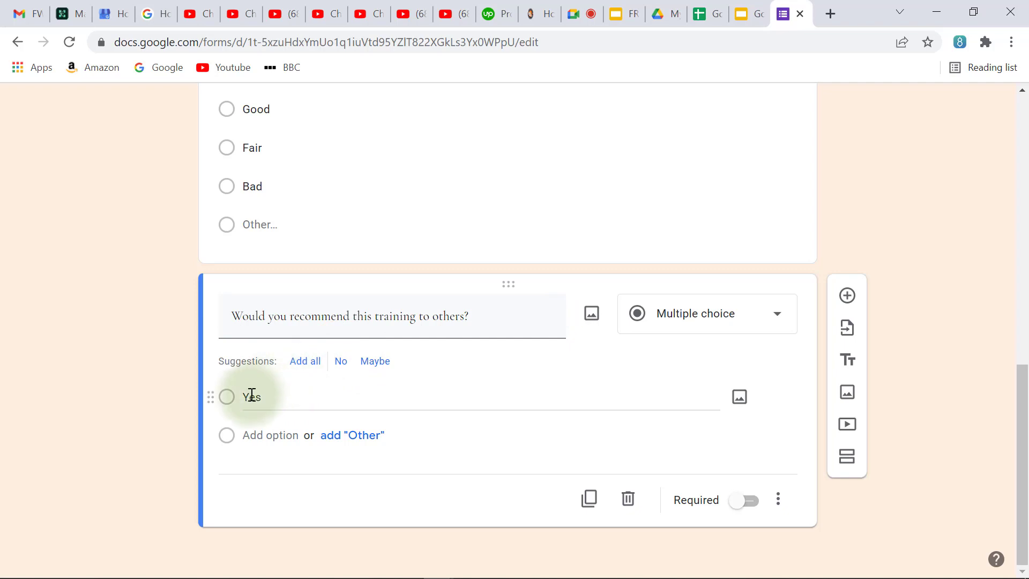
pyautogui.click(340, 363)
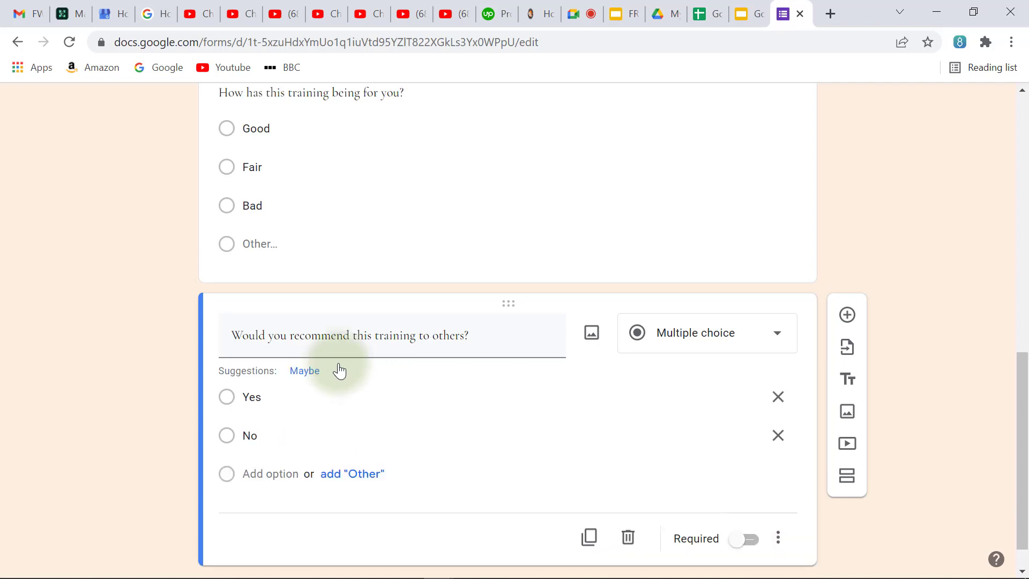
pyautogui.click(315, 377)
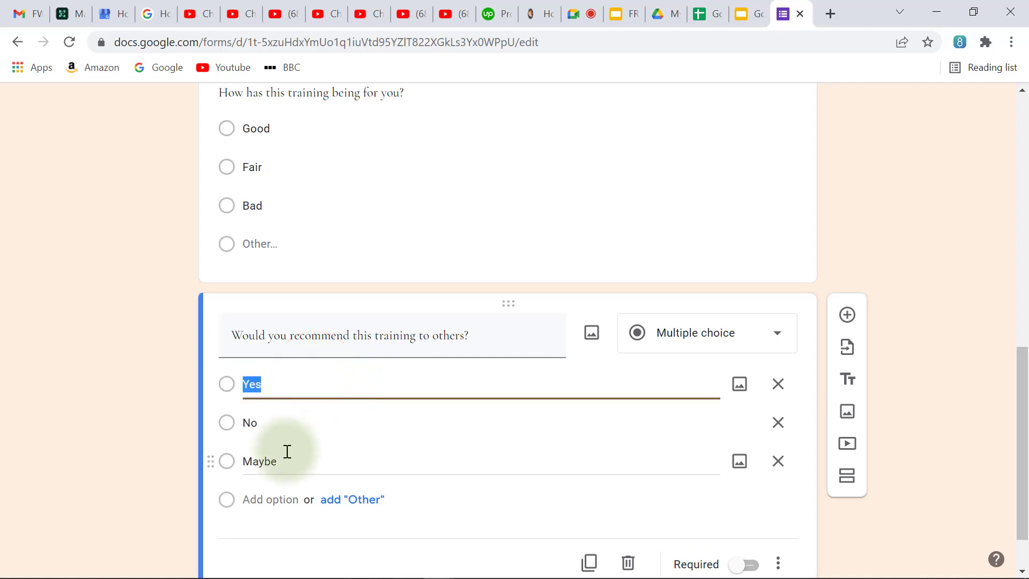
pyautogui.click(352, 499)
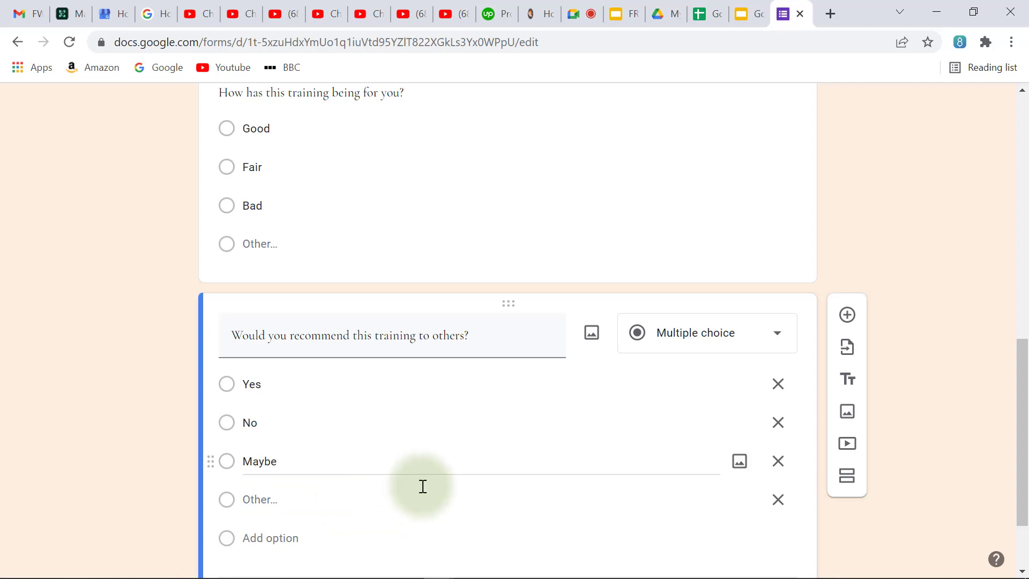
# - Add a question titled "Upload a picture of yourself" below the recommendation question
pyautogui.scroll(-1, 606, 449)
pyautogui.scroll(-2, 606, 449)
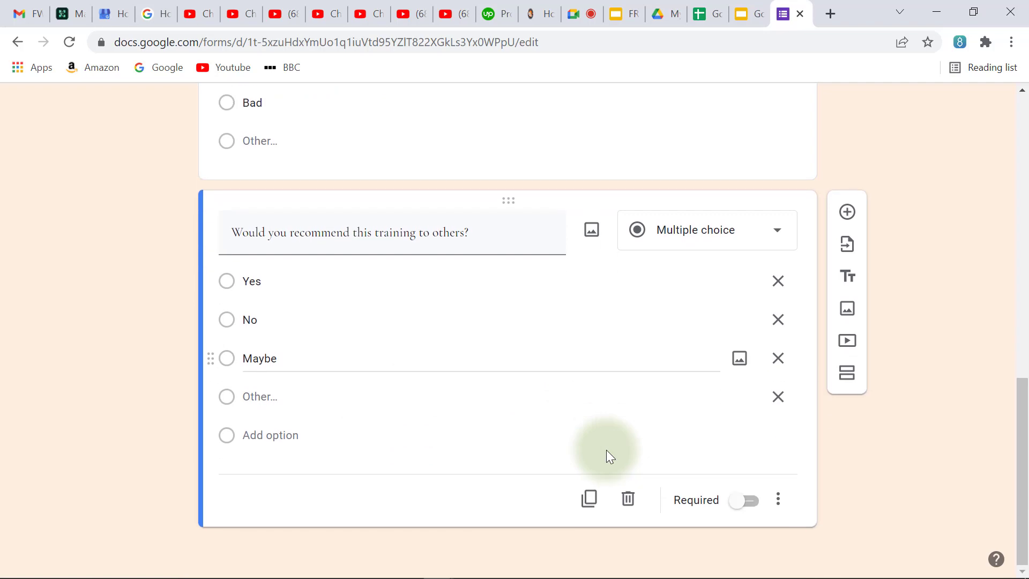
pyautogui.click(848, 214)
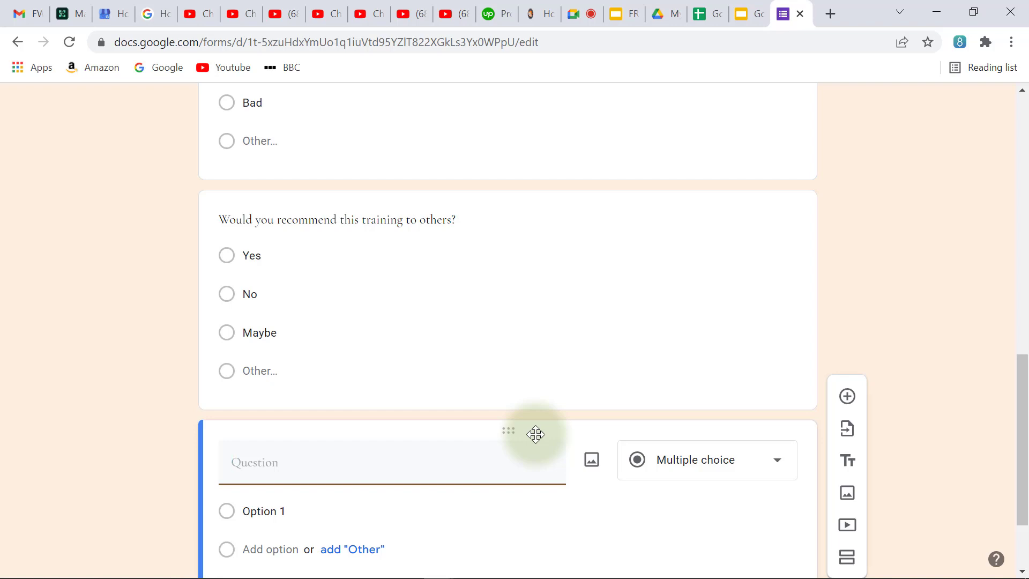
pyautogui.write('Upload ')
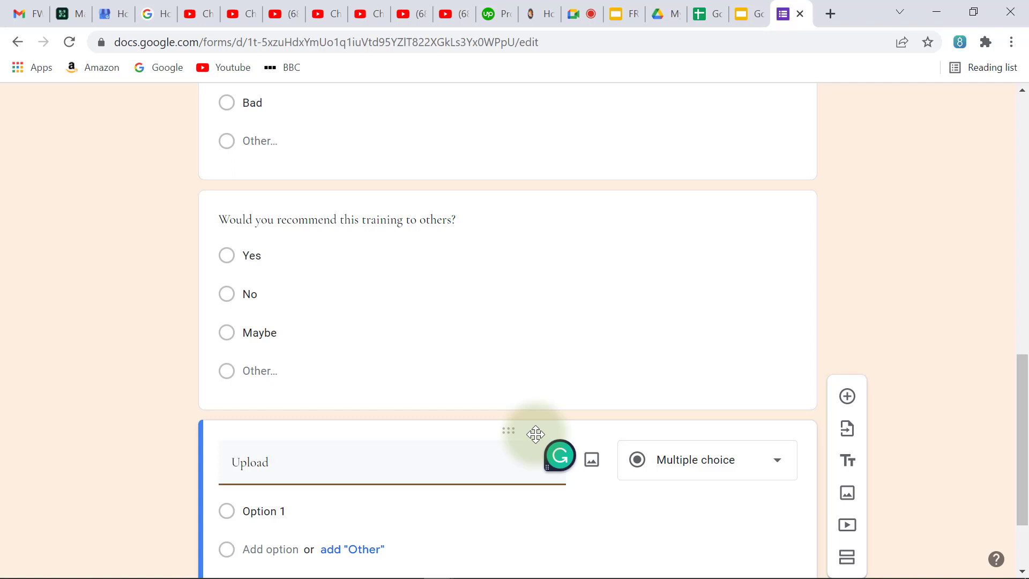
pyautogui.write('a picture of yourself')
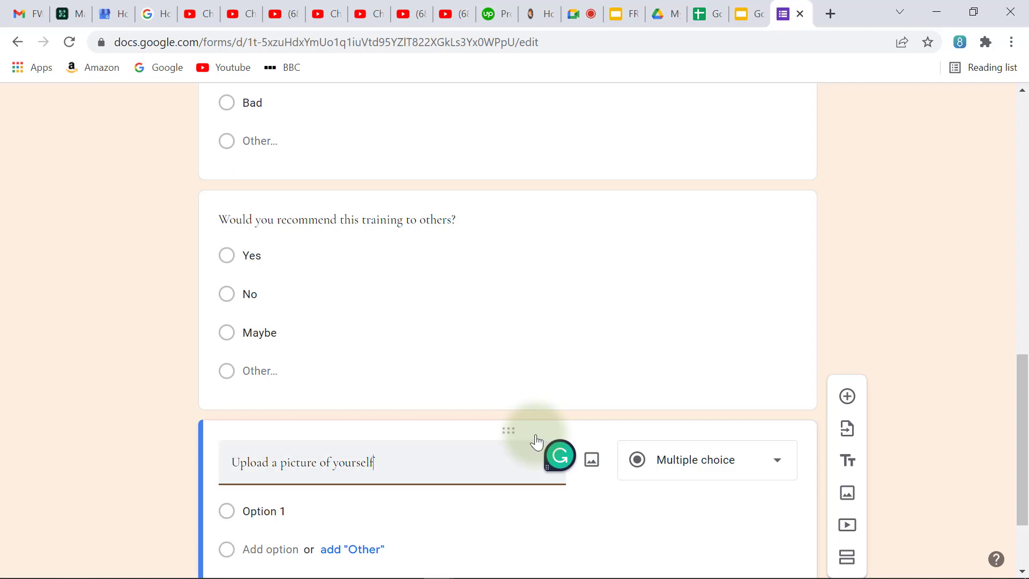
# - Change the "Upload a picture of yourself" question to File upload and agree to let respondents upload files to Drive
pyautogui.scroll(-2, 542, 429)
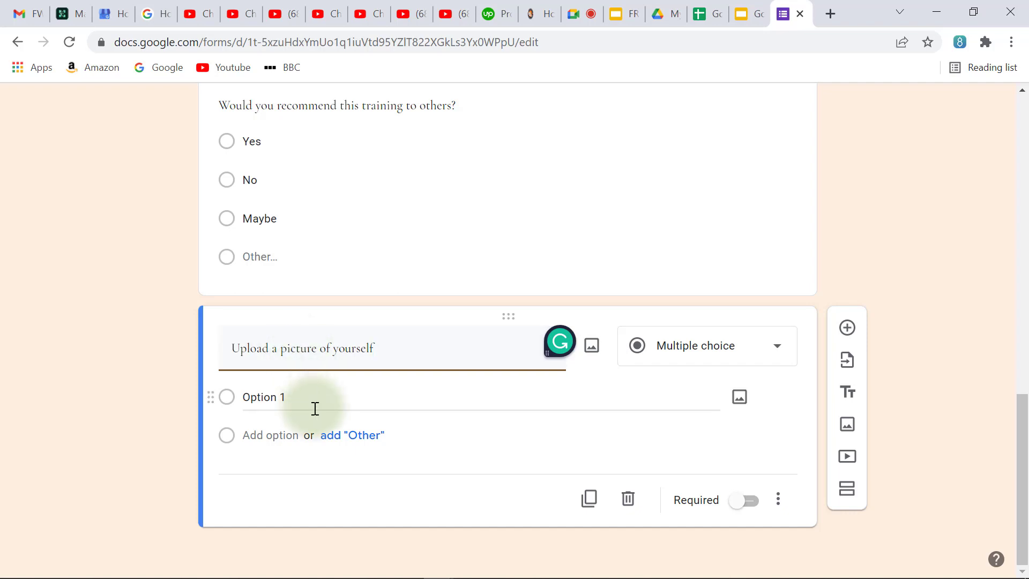
pyautogui.click(778, 352)
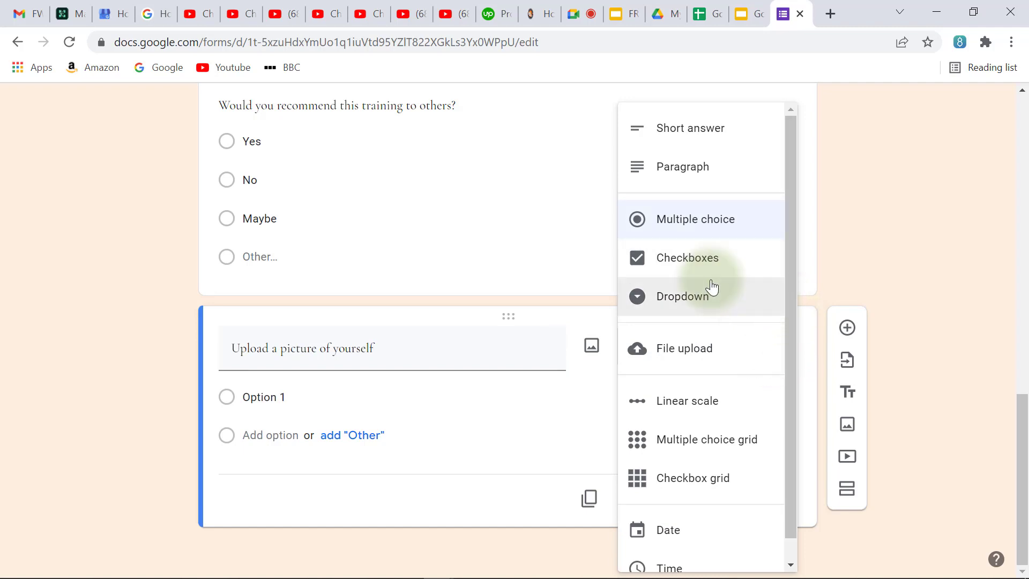
pyautogui.scroll(7, 568, 250)
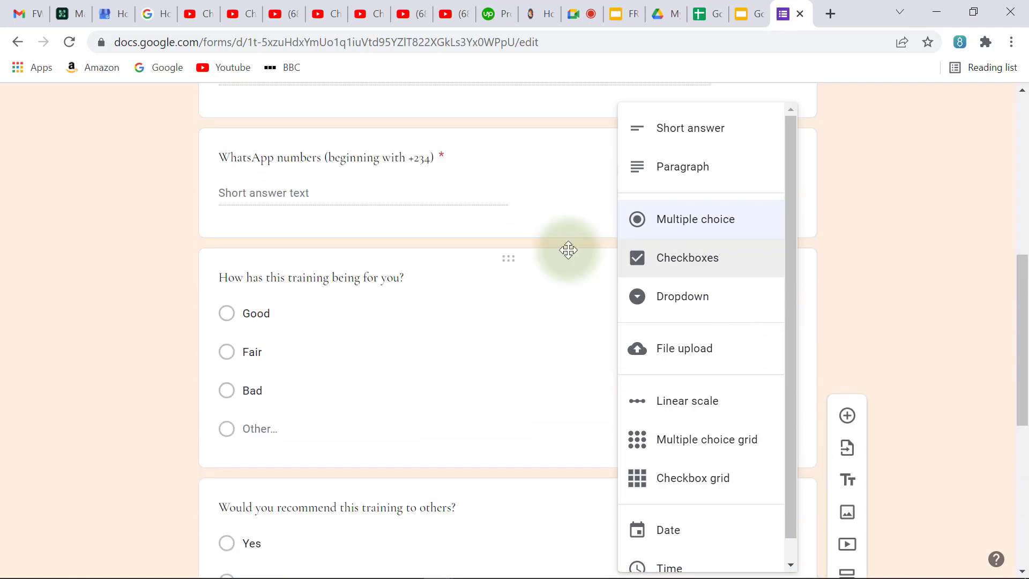
pyautogui.scroll(-3, 639, 252)
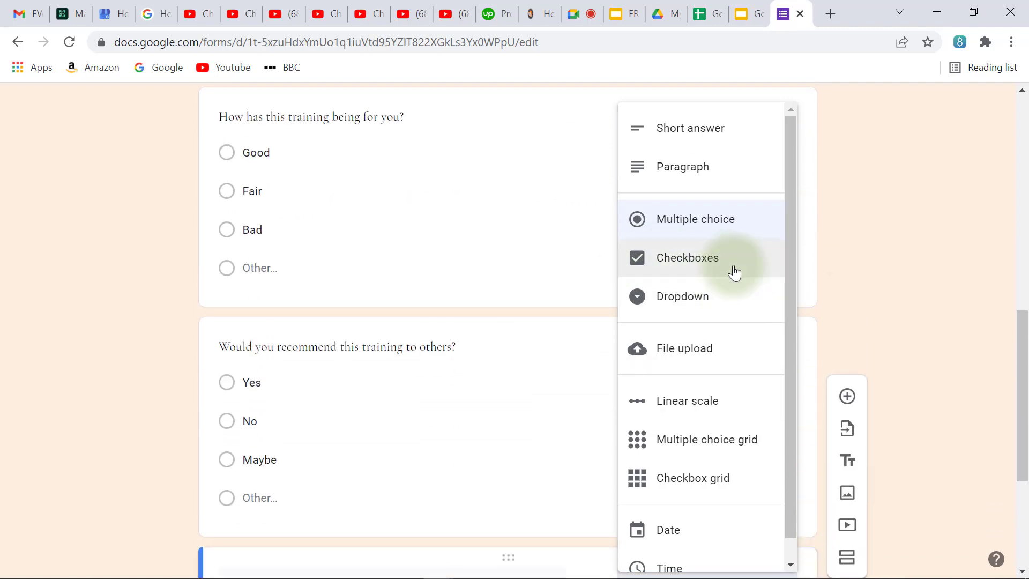
pyautogui.scroll(-1, 734, 273)
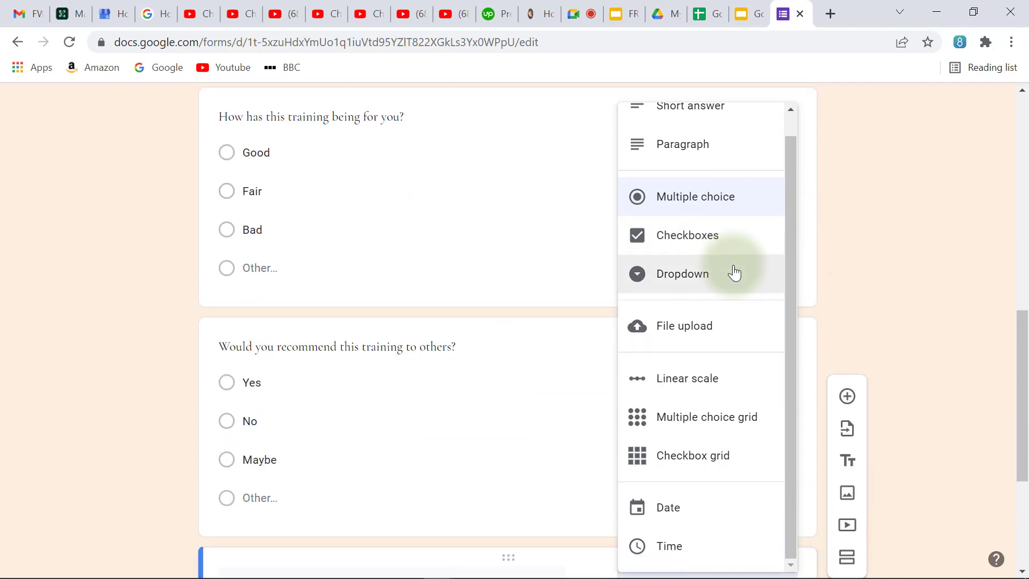
pyautogui.scroll(-4, 734, 273)
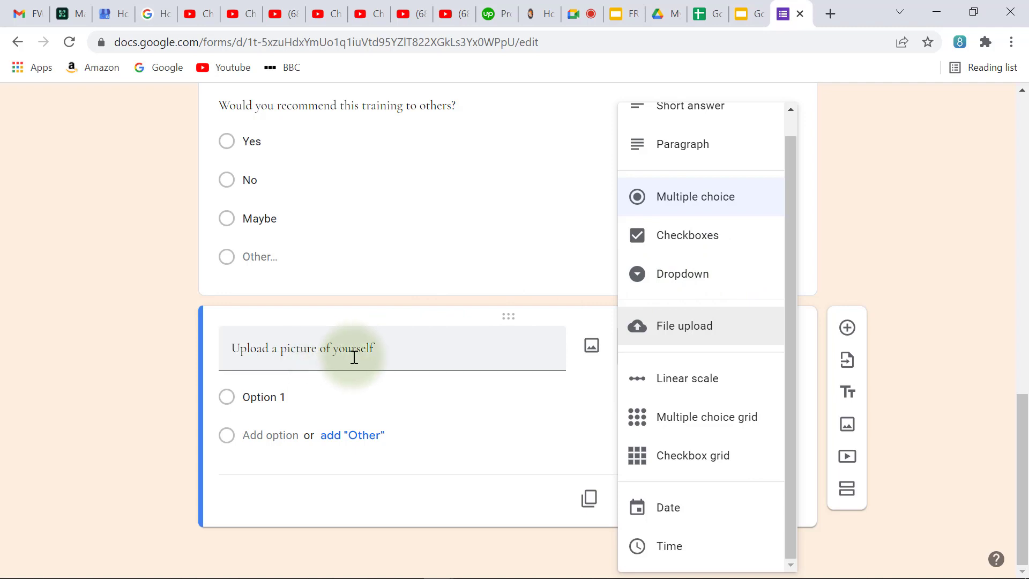
pyautogui.click(679, 328)
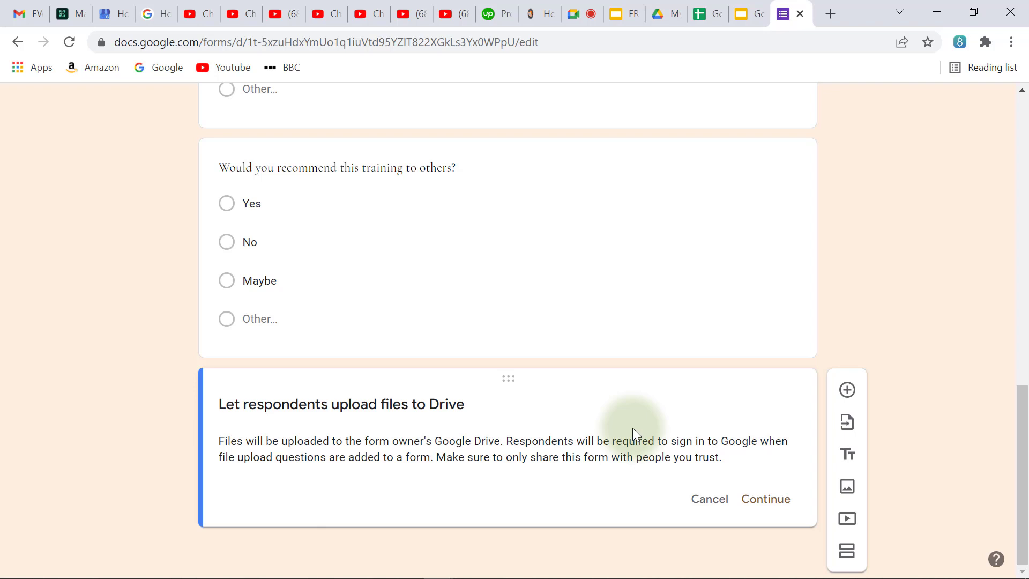
pyautogui.click(787, 503)
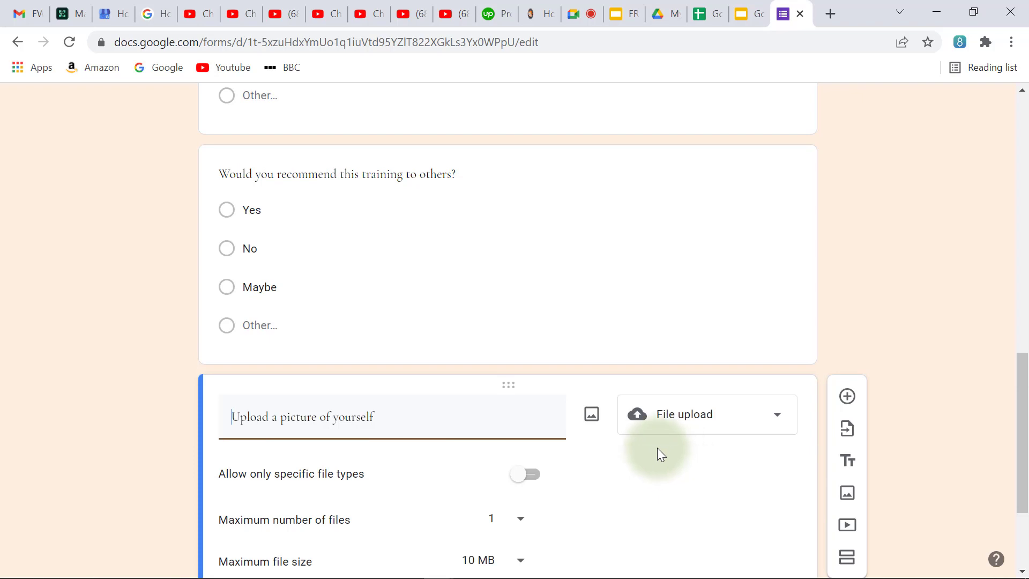
# - Allow only specific file types for the picture upload question and choose Image as the accepted type
pyautogui.scroll(-3, 637, 443)
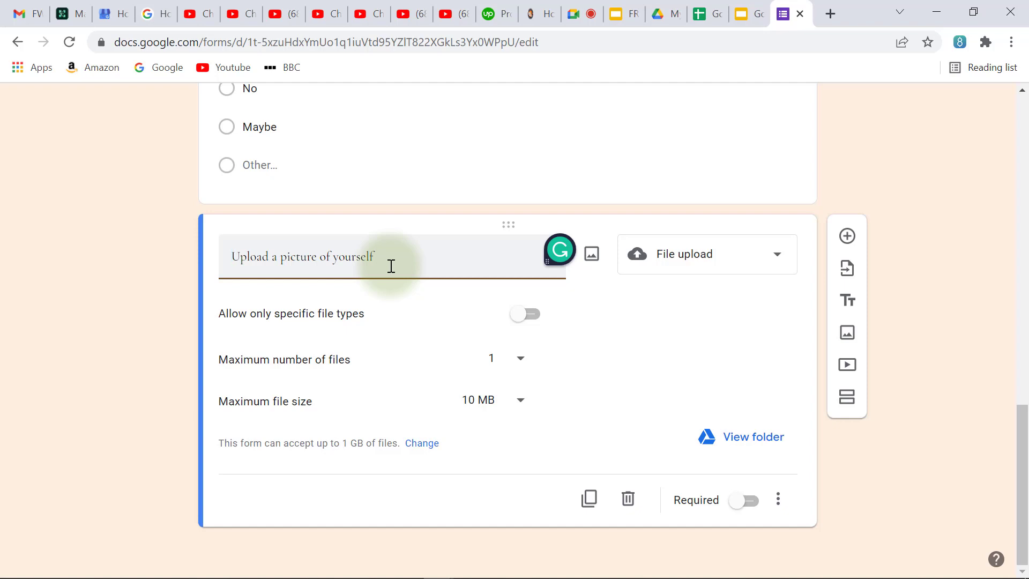
pyautogui.click(532, 320)
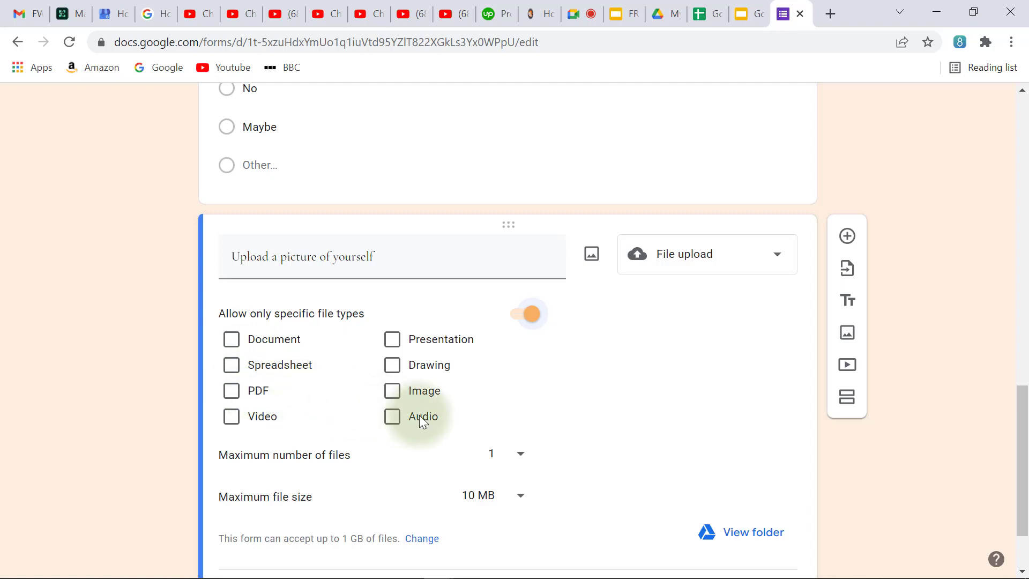
pyautogui.click(393, 396)
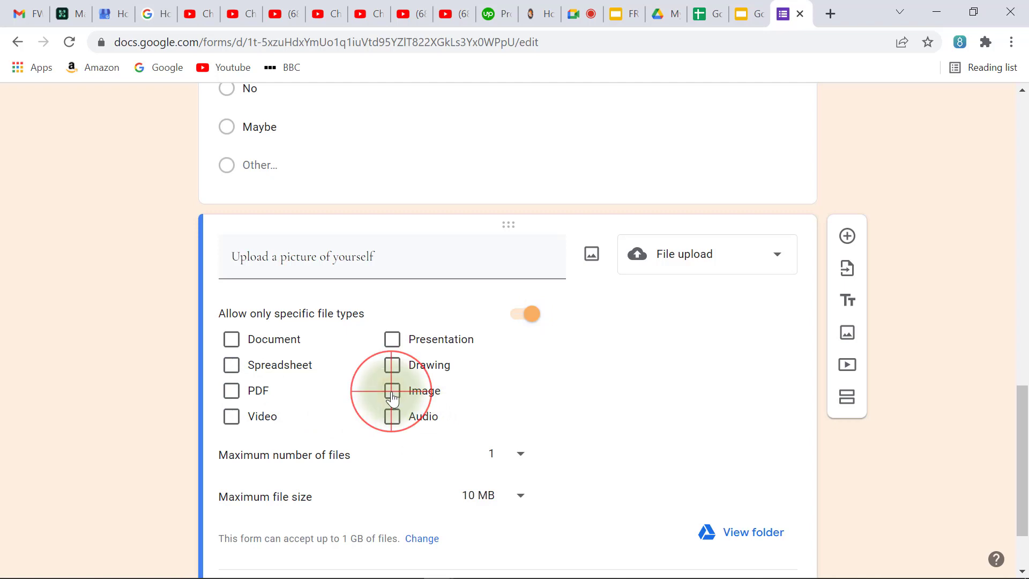
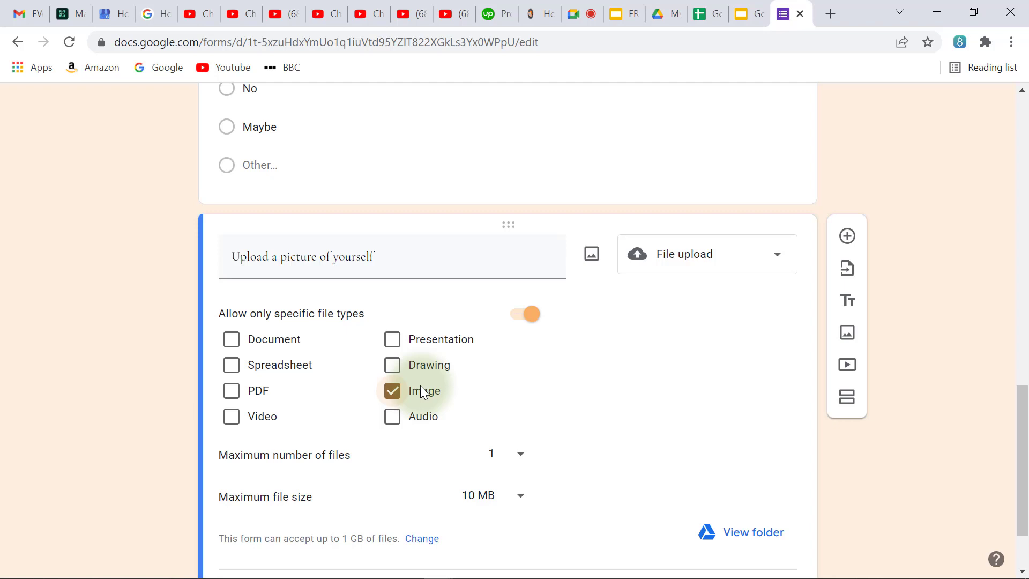
# - Review the maximum number of files choices for the picture upload and set its maximum file size to 10 MB
pyautogui.scroll(-2, 523, 367)
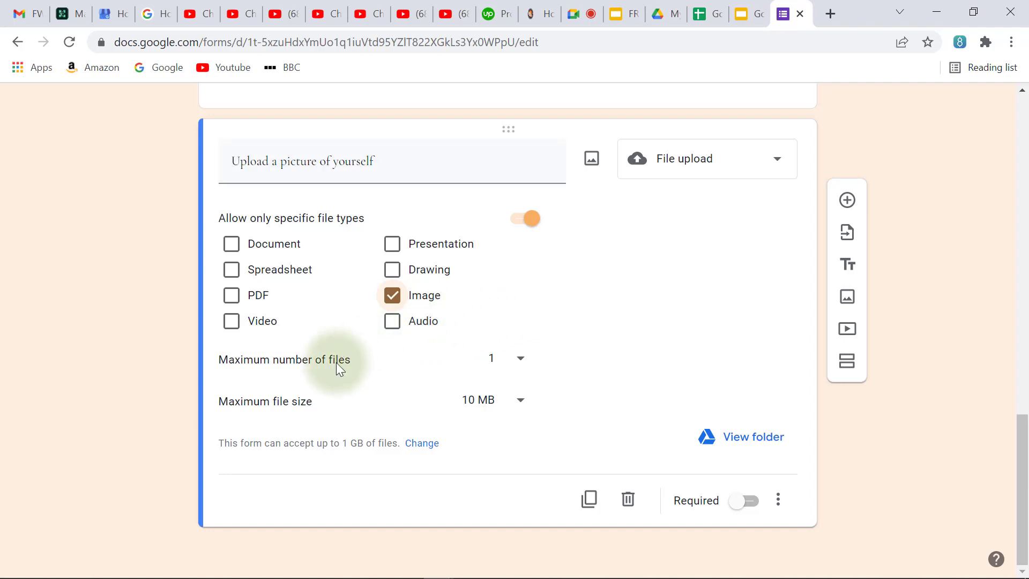
pyautogui.click(519, 364)
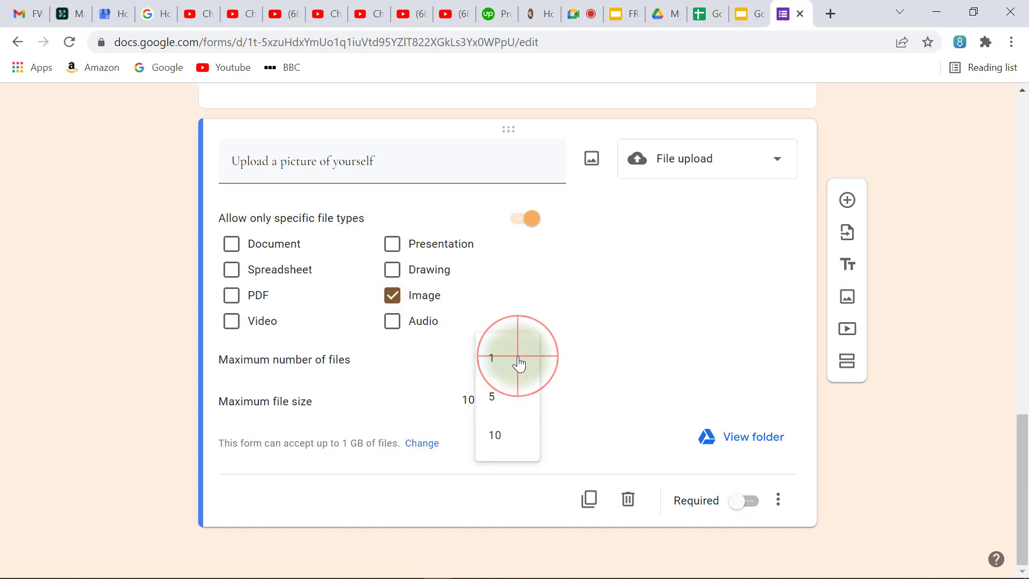
pyautogui.click(599, 331)
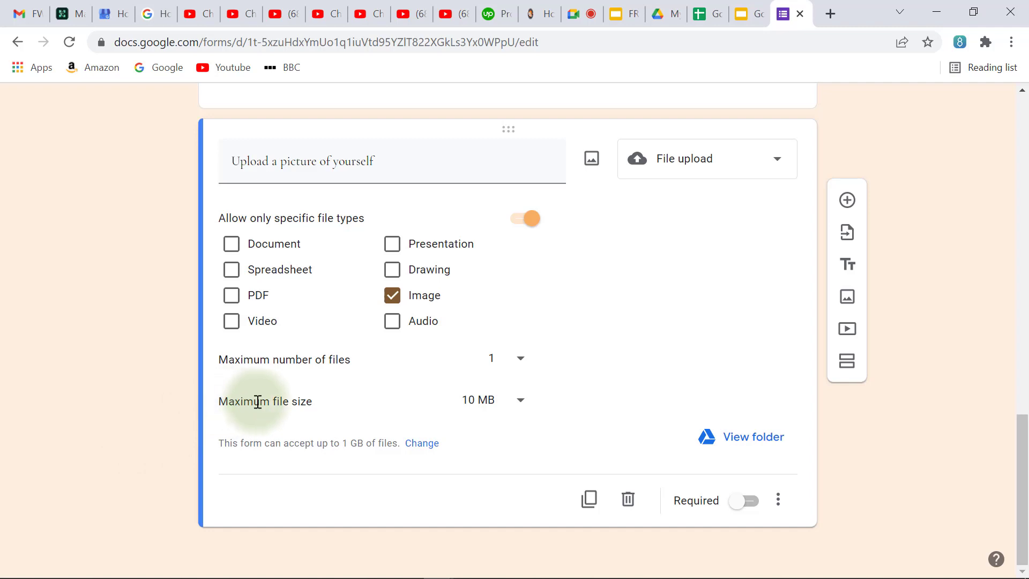
pyautogui.click(517, 408)
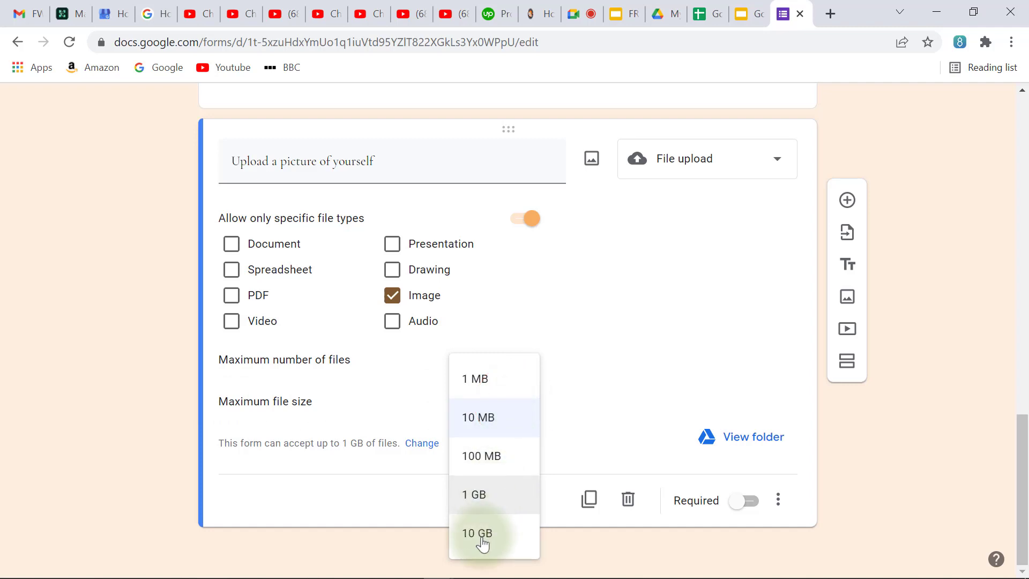
pyautogui.click(492, 418)
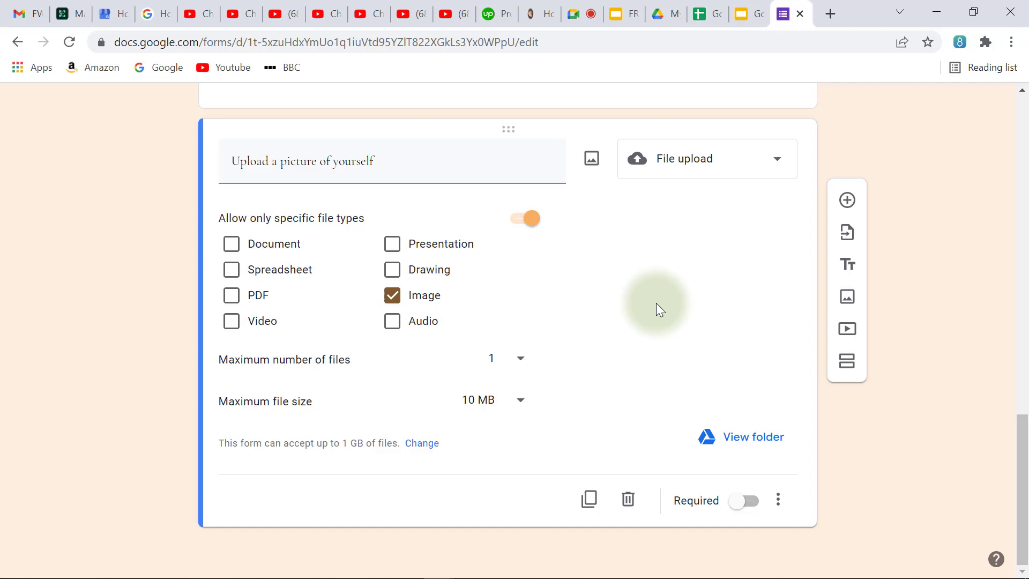
pyautogui.click(521, 400)
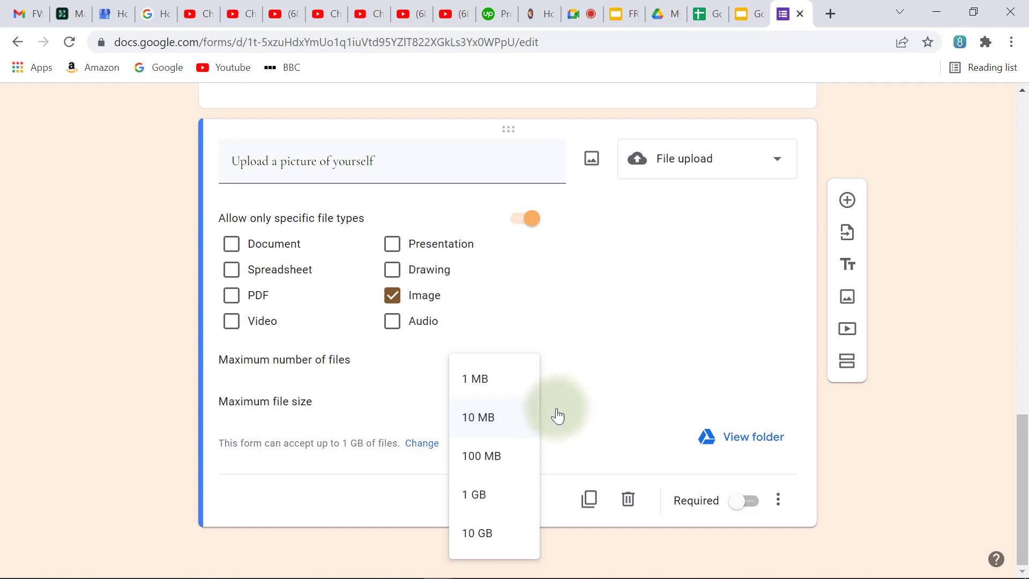
pyautogui.click(481, 416)
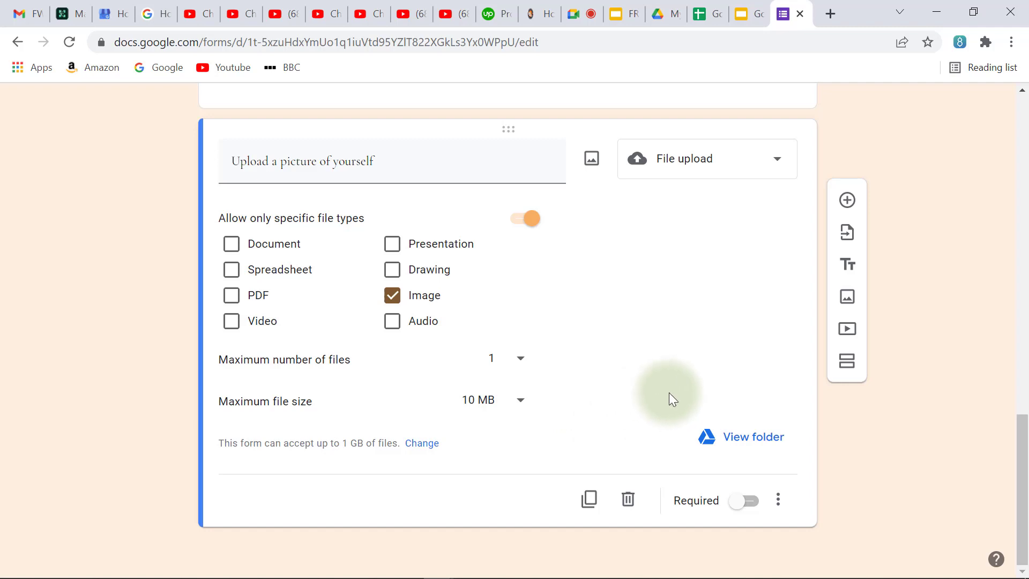
# - Change the "How has this training being for you?" question from Multiple choice to Checkboxes
pyautogui.scroll(3, 670, 397)
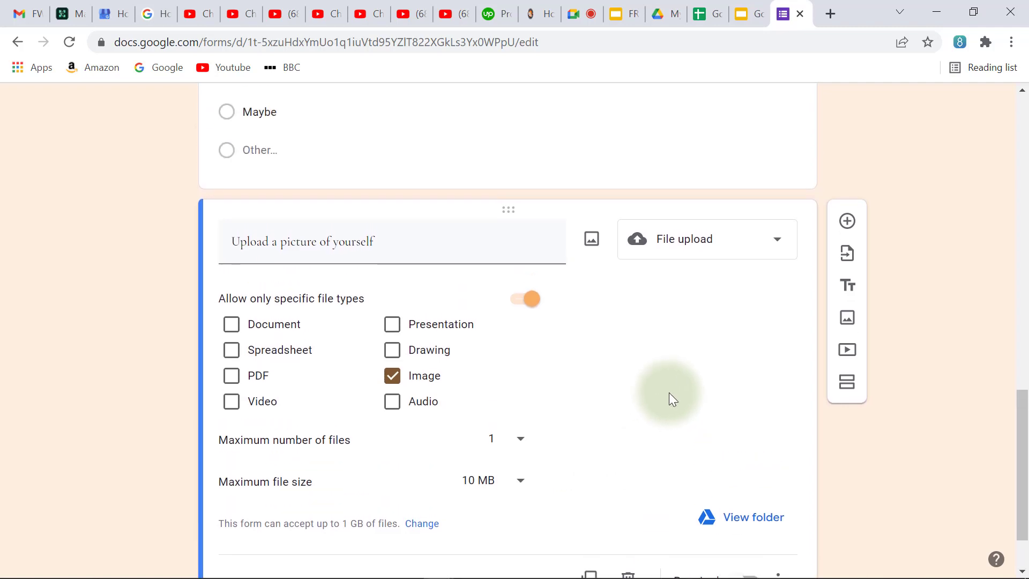
pyautogui.click(721, 331)
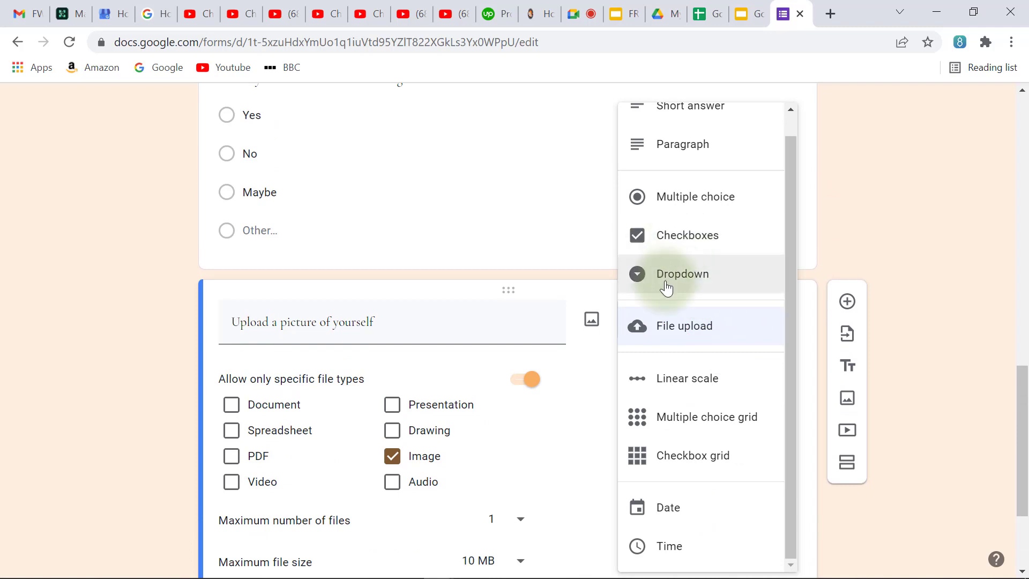
pyautogui.press('Up')
pyautogui.press('Up')
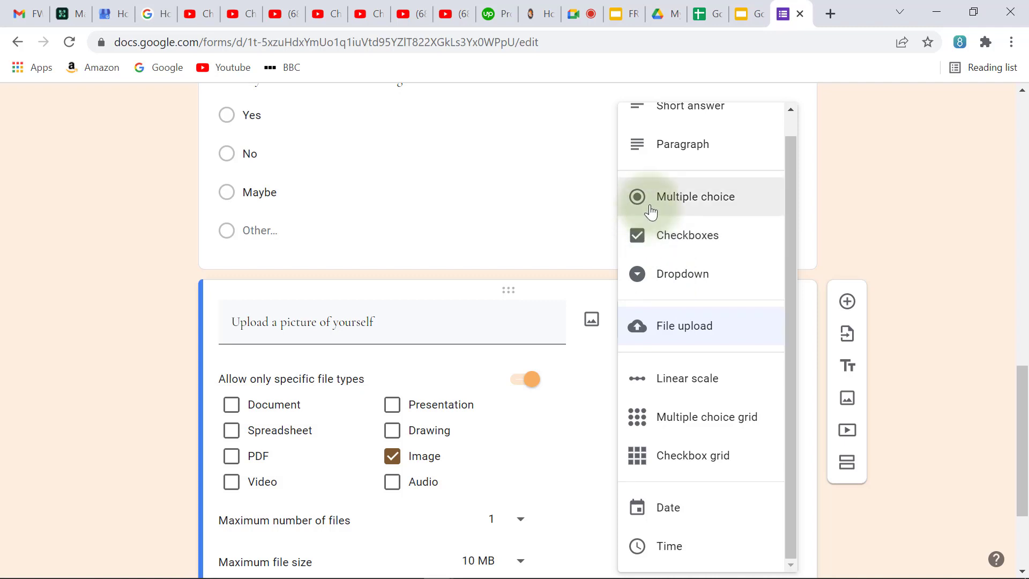
pyautogui.scroll(6, 651, 212)
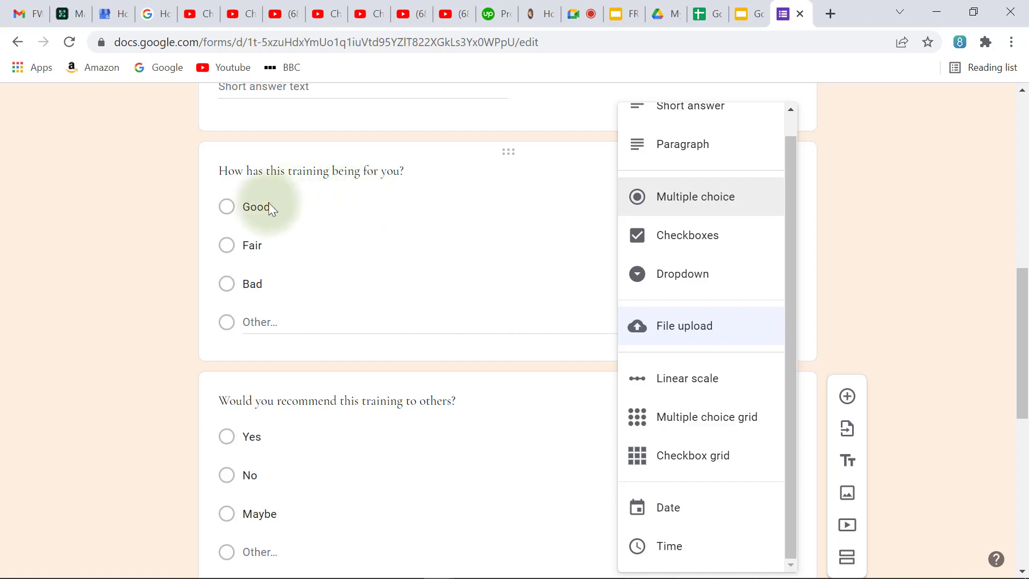
pyautogui.click(227, 207)
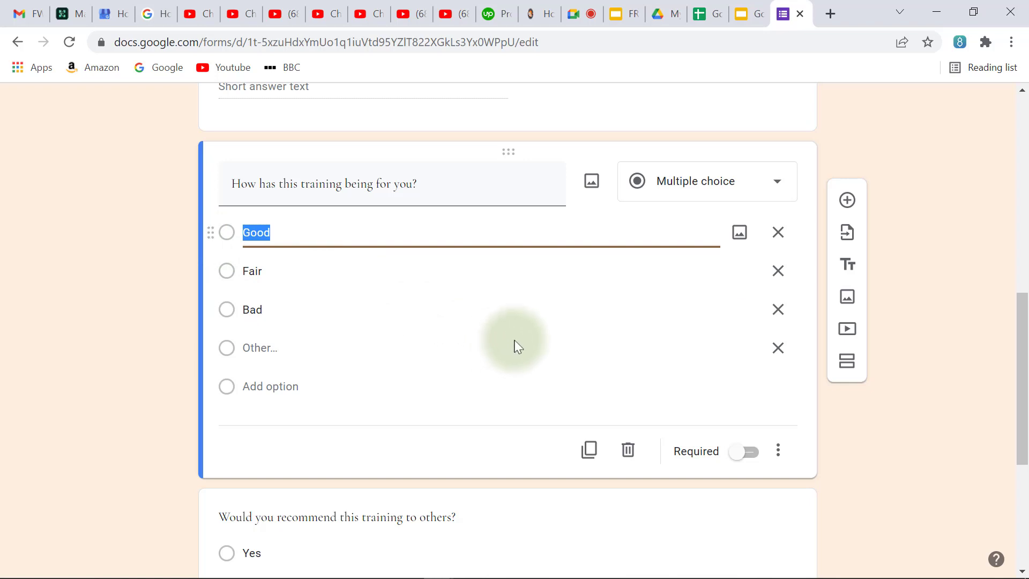
pyautogui.click(682, 183)
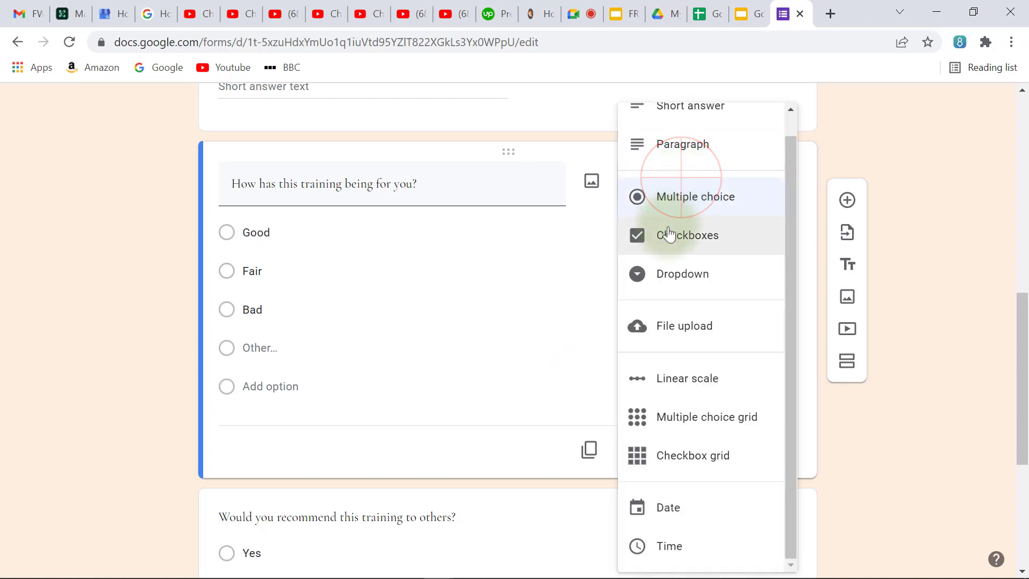
pyautogui.click(667, 240)
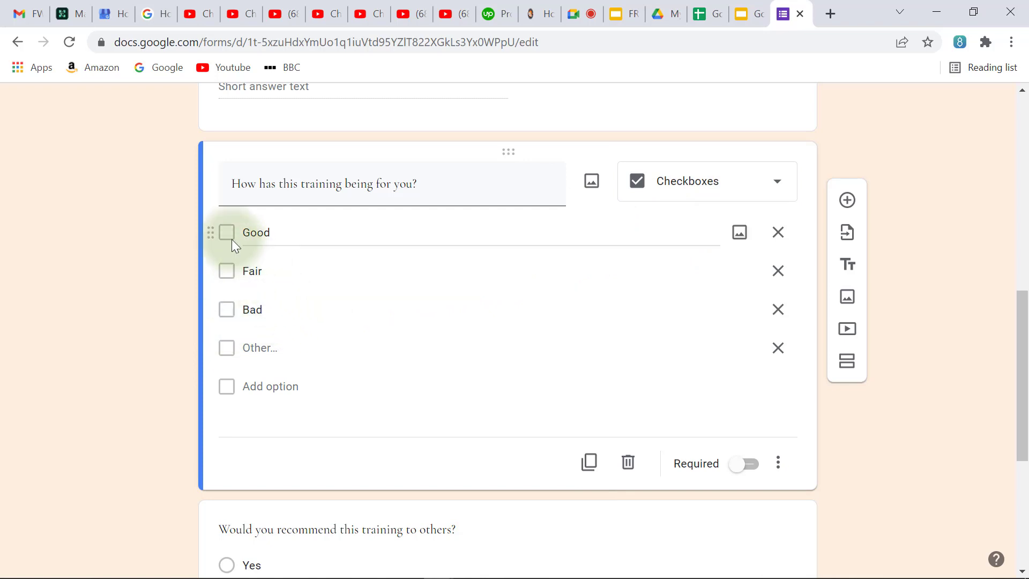
# - Examine the checkbox answers of the training experience question and the other question types available for it
pyautogui.press('Down')
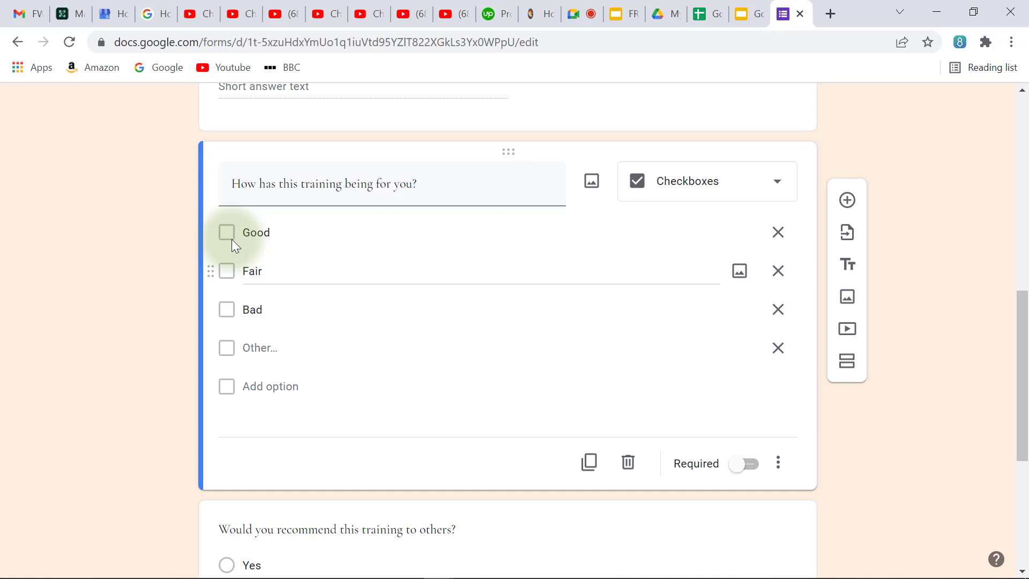
pyautogui.click(232, 239)
pyautogui.scroll(-3, 497, 257)
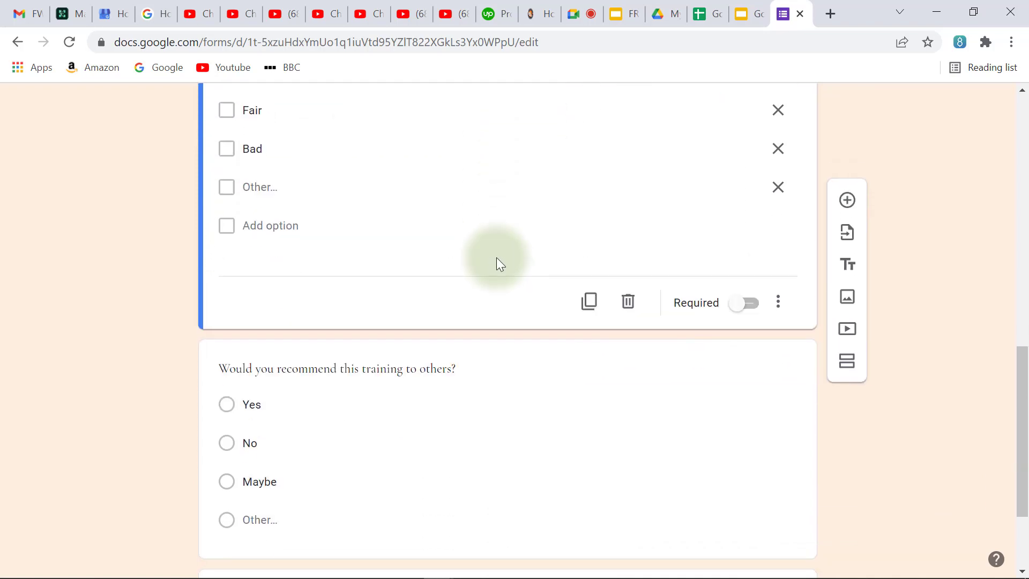
pyautogui.scroll(3, 496, 257)
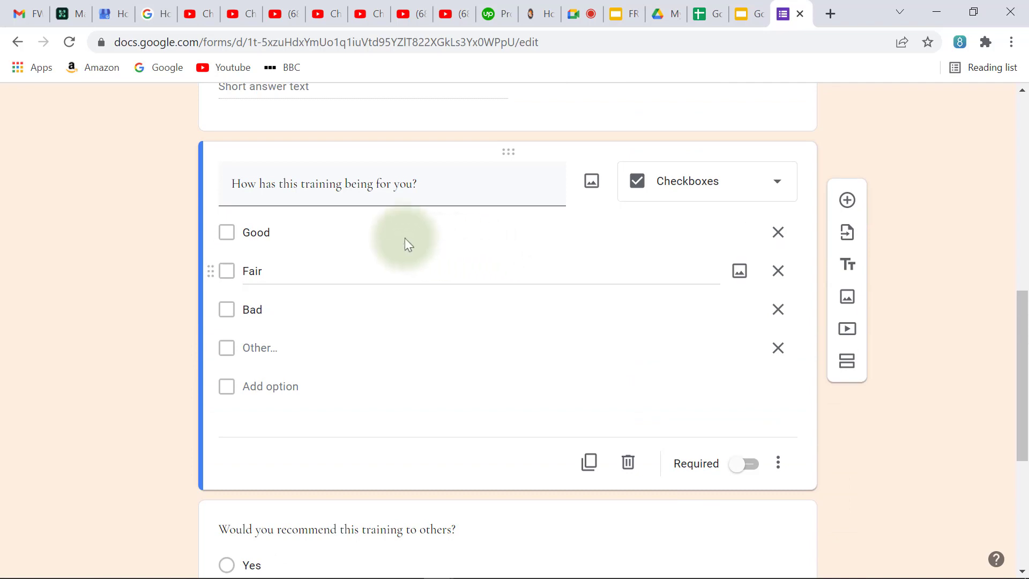
pyautogui.click(361, 229)
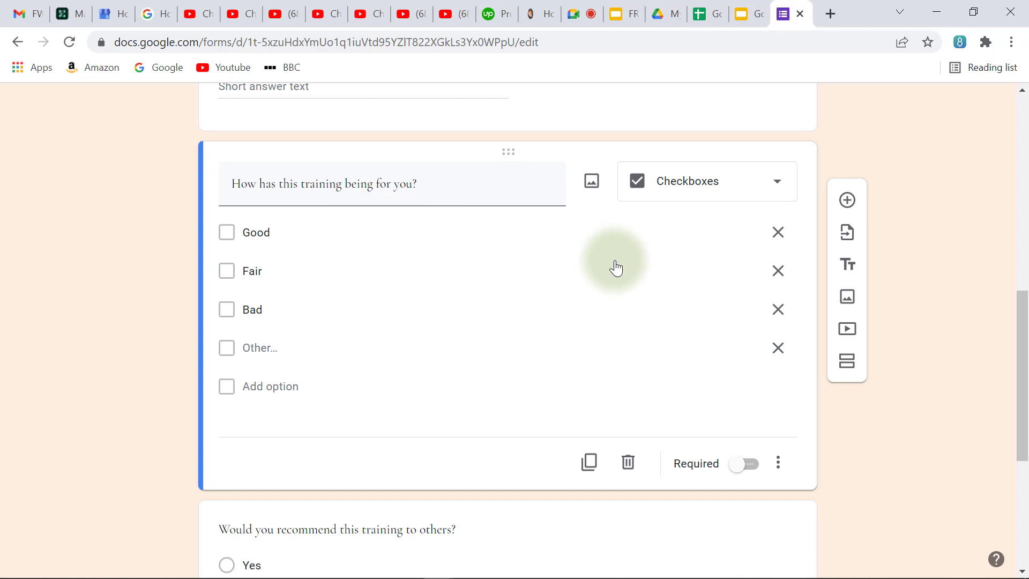
pyautogui.click(782, 186)
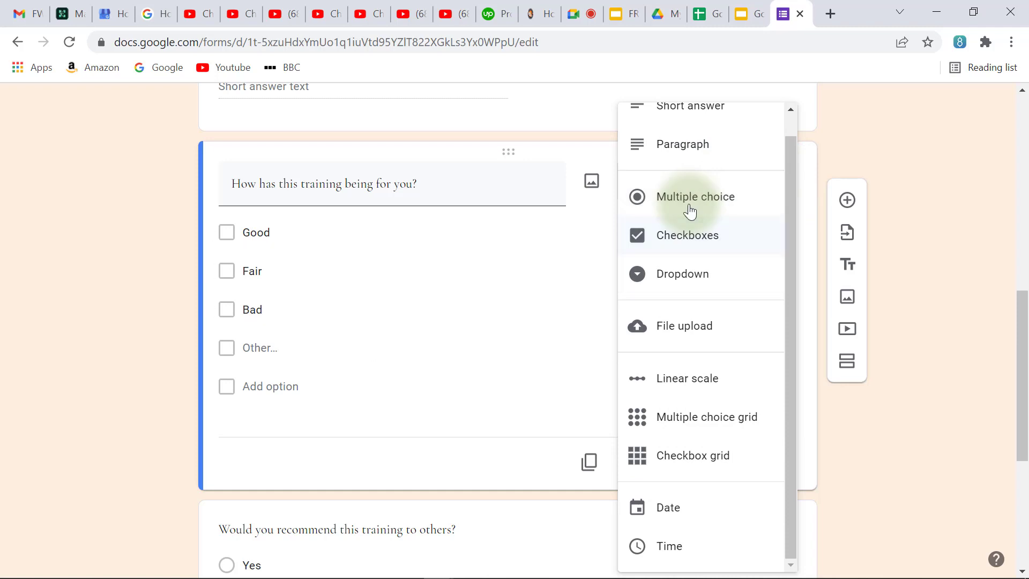
pyautogui.click(542, 312)
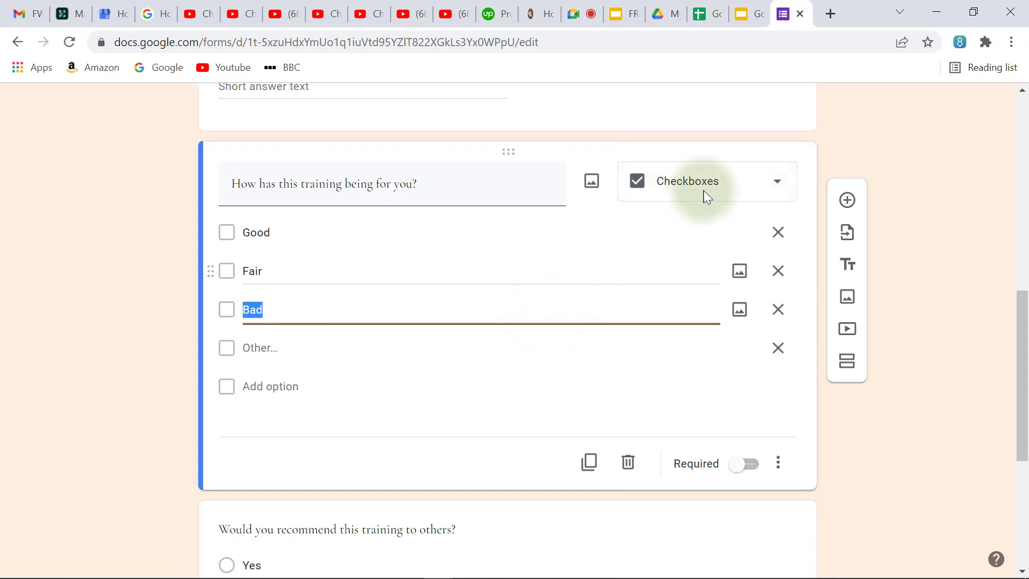
pyautogui.click(764, 195)
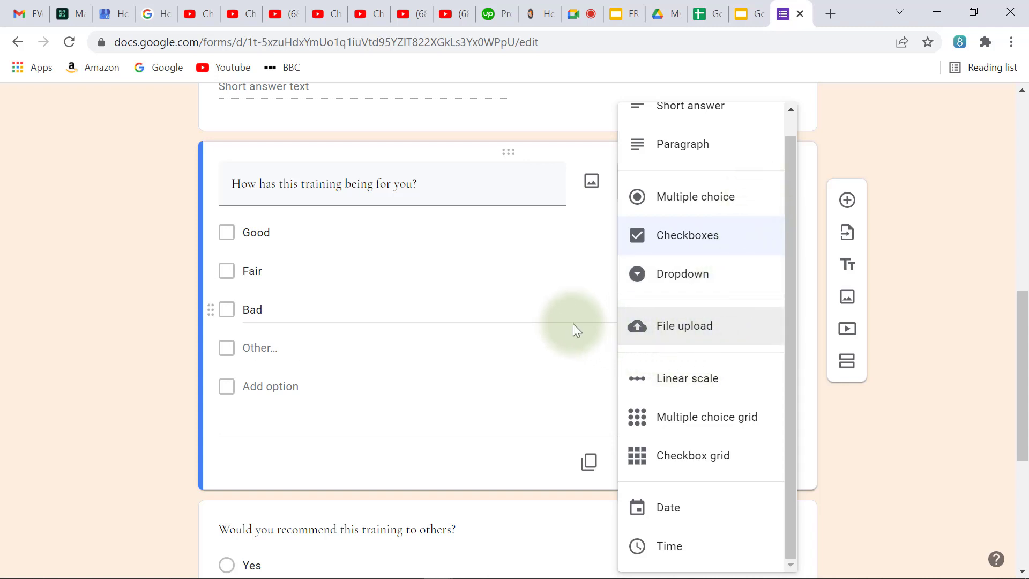
pyautogui.click(596, 248)
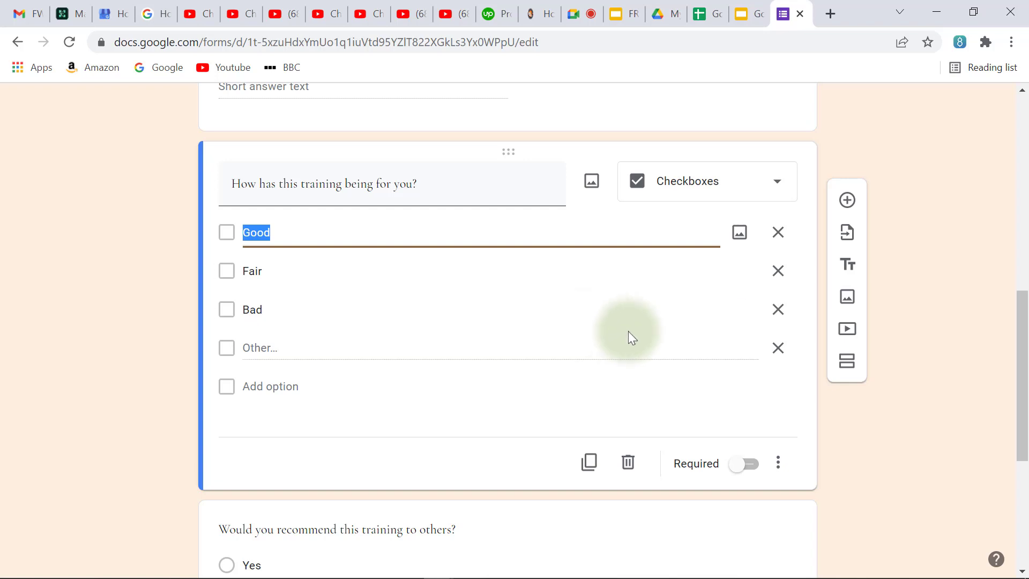
# - Remove the Other option from the "How has this training being for you?" question
pyautogui.click(778, 351)
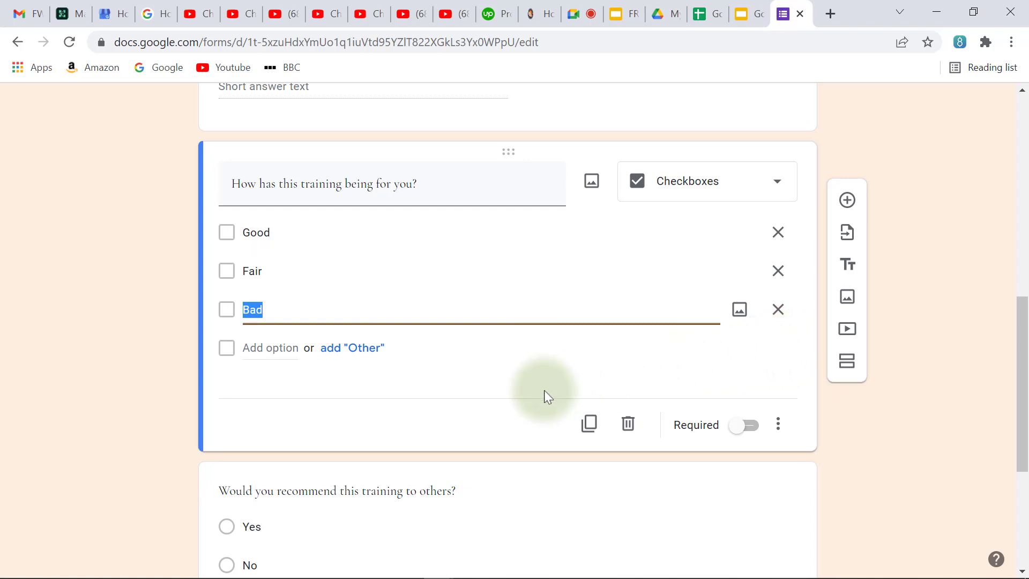
# - Look over the whole form, from its header and title down to the picture upload question
pyautogui.click(505, 397)
pyautogui.click(844, 430)
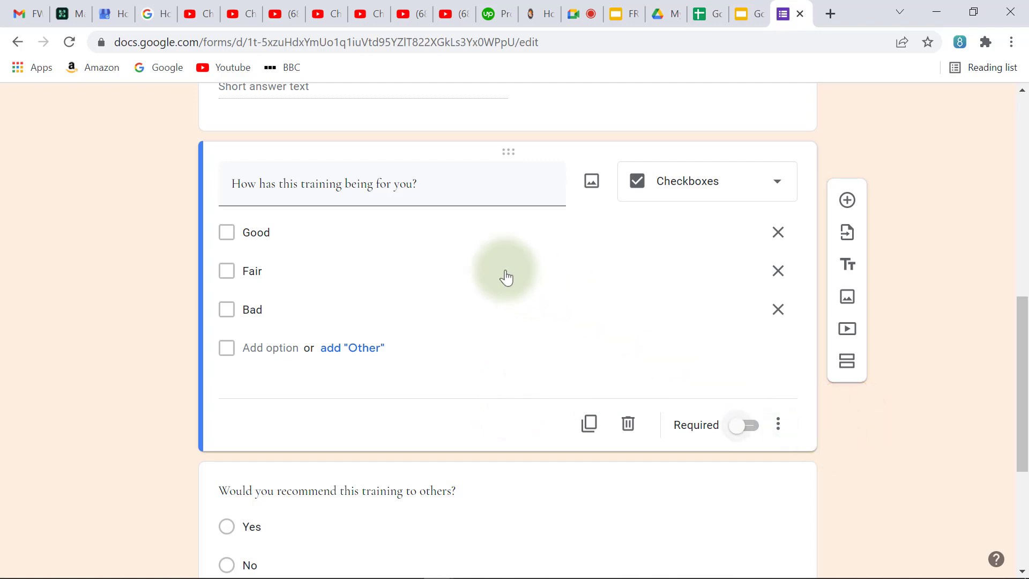
pyautogui.scroll(6, 502, 270)
pyautogui.scroll(3, 502, 268)
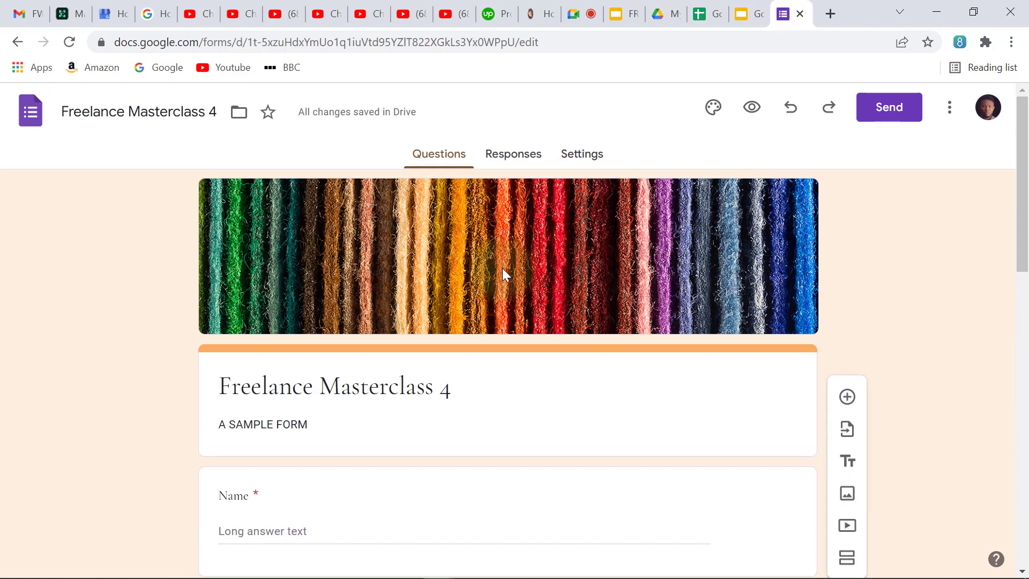
pyautogui.scroll(-5, 515, 279)
pyautogui.scroll(-10, 516, 279)
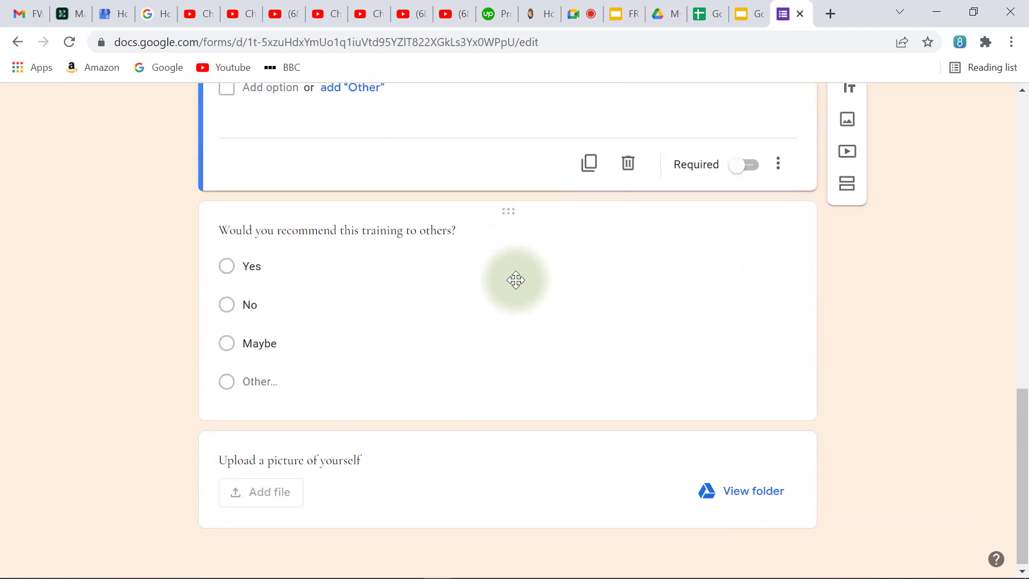
pyautogui.scroll(13, 516, 280)
pyautogui.scroll(3, 517, 281)
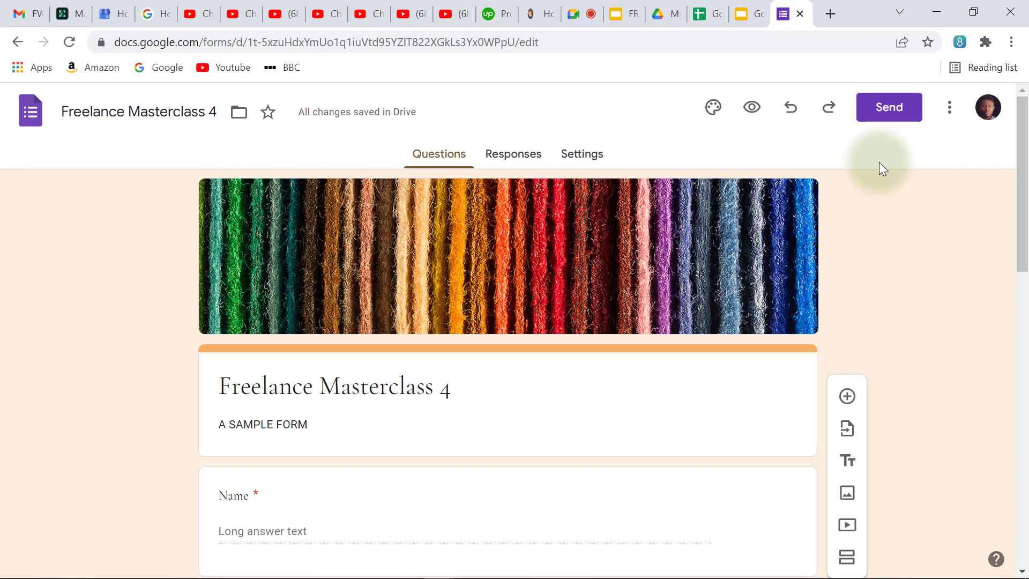
# - Open the form's sending options and turn on Collect emails
pyautogui.click(898, 122)
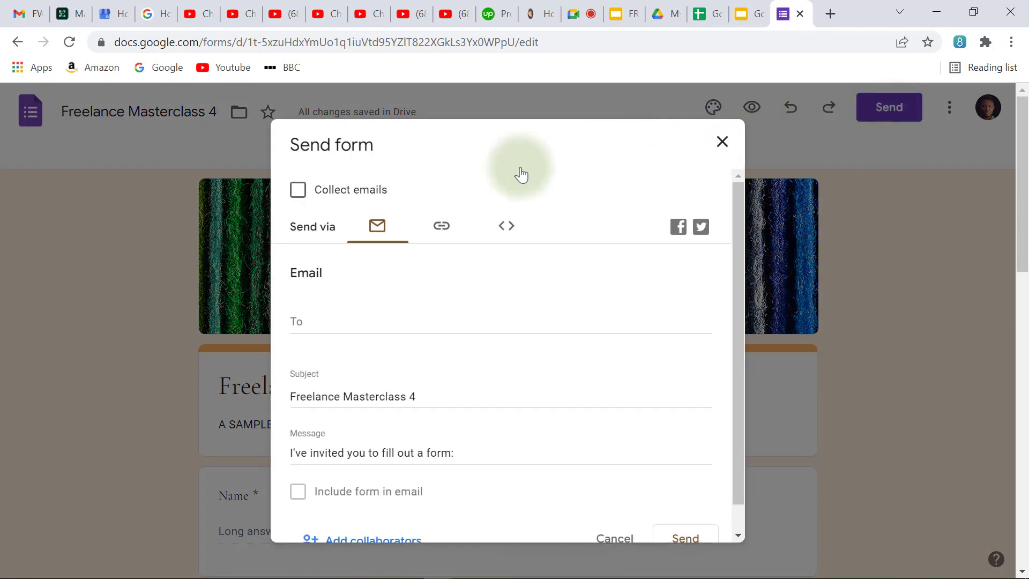
pyautogui.click(297, 194)
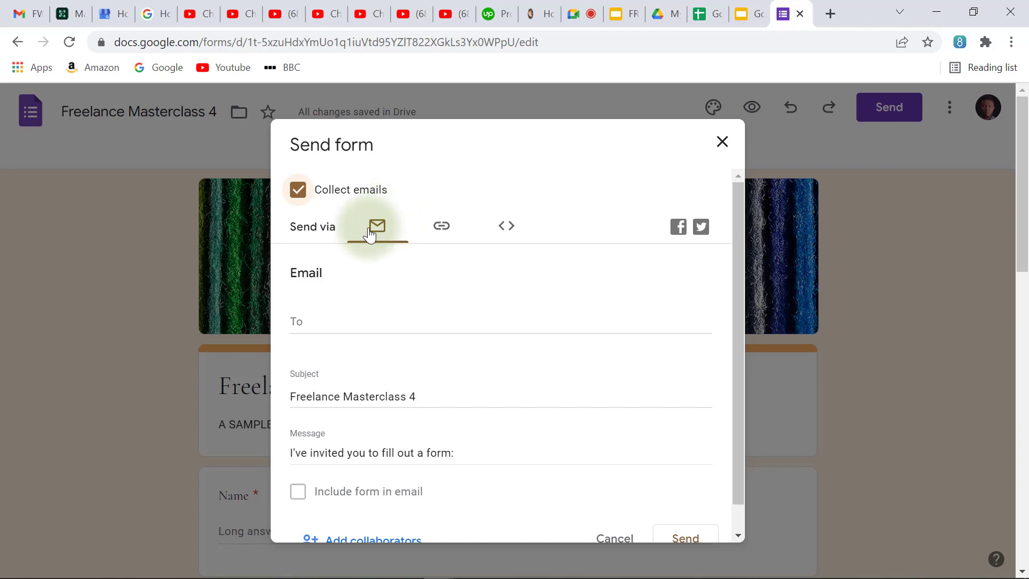
# - Address the form's email invitation to a suggested contact and try to include the form in the email
pyautogui.scroll(-1, 370, 234)
pyautogui.click(316, 290)
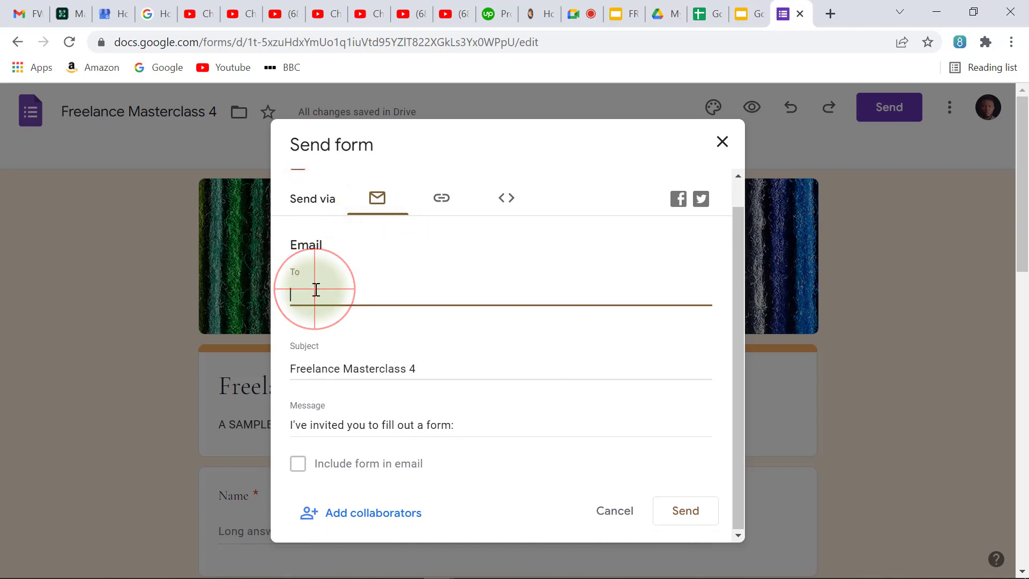
pyautogui.click(329, 296)
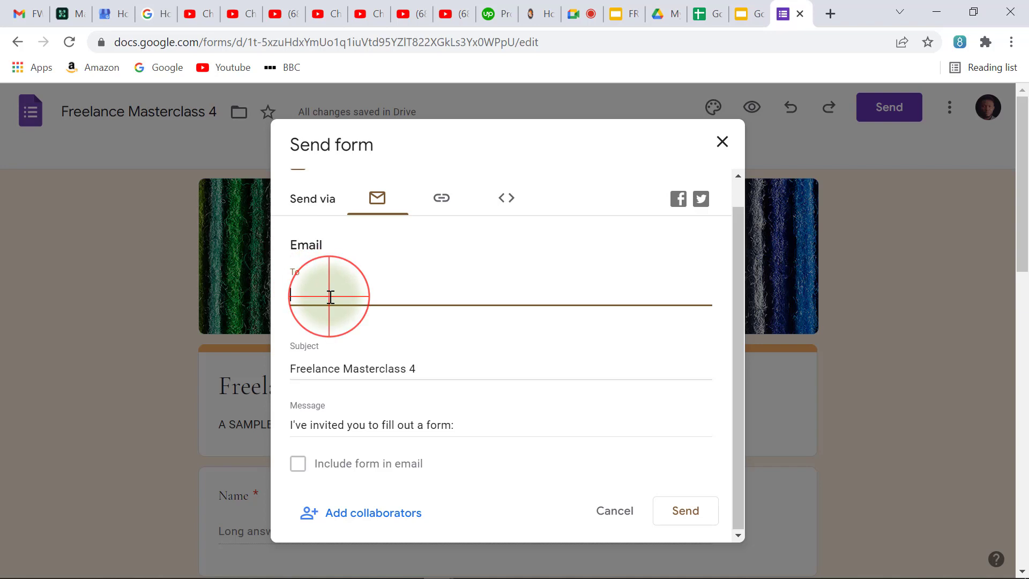
pyautogui.scroll(-2, 329, 297)
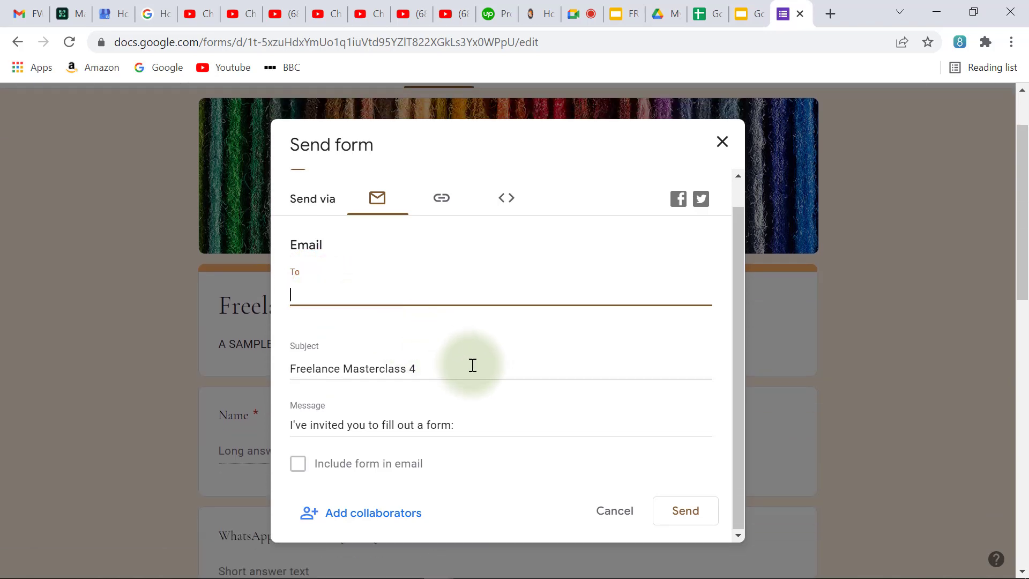
pyautogui.scroll(-2, 471, 363)
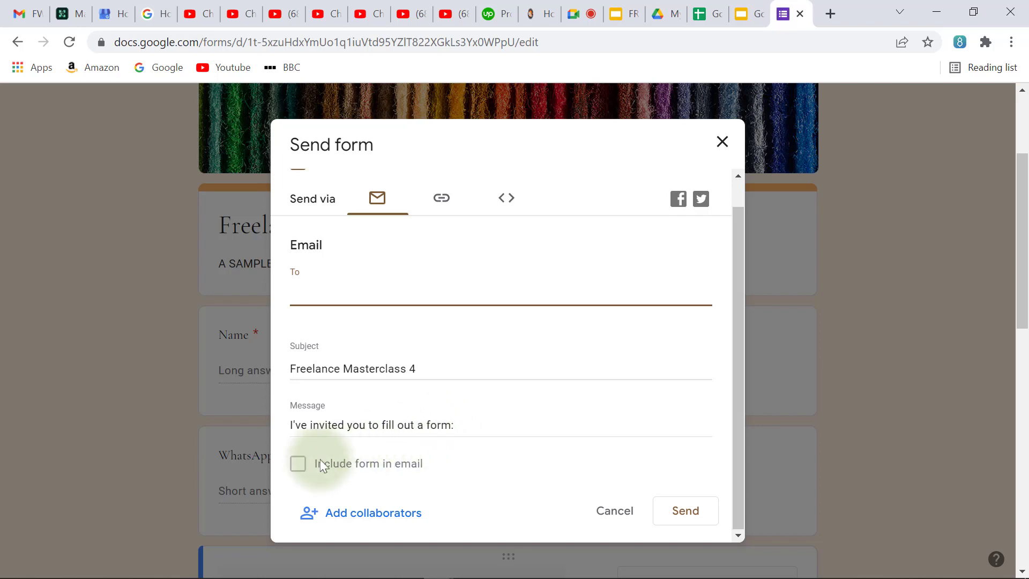
pyautogui.click(298, 464)
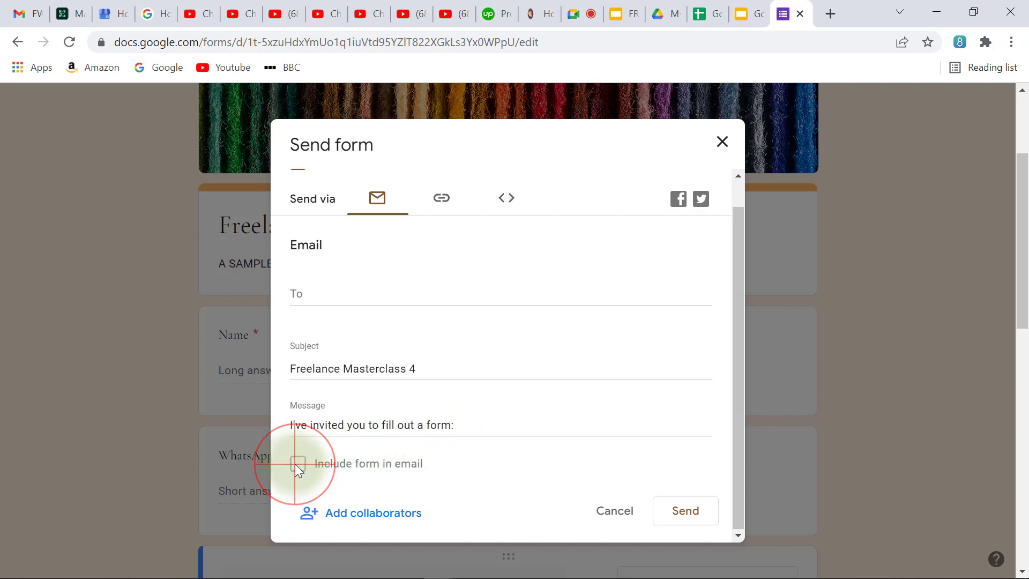
pyautogui.click(360, 293)
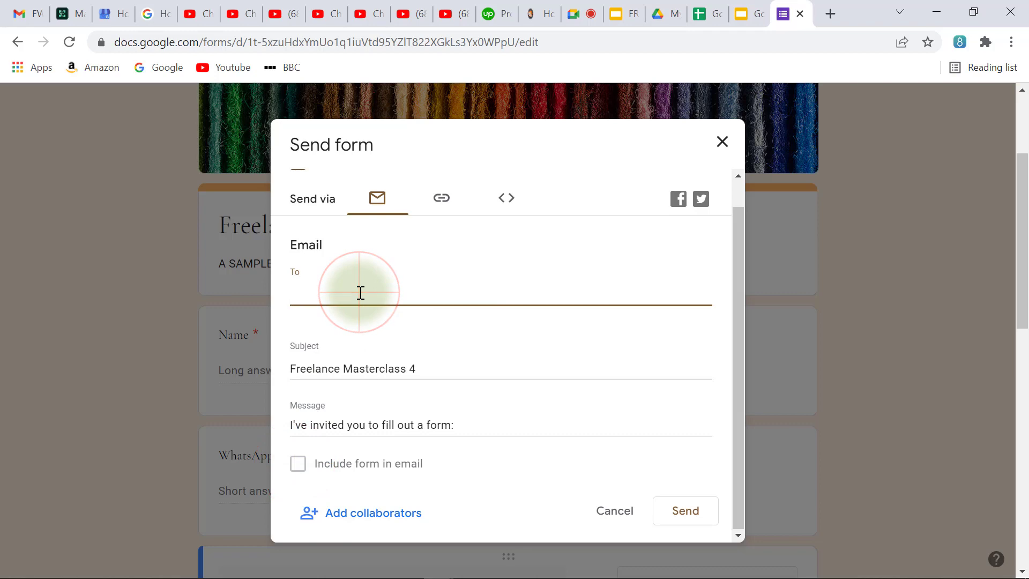
pyautogui.write('n')
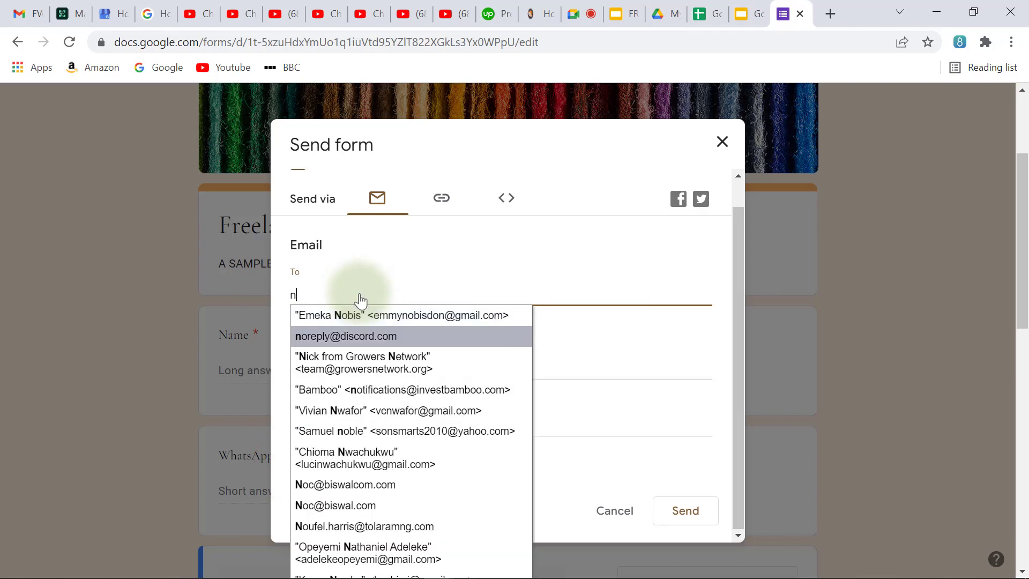
pyautogui.click(362, 315)
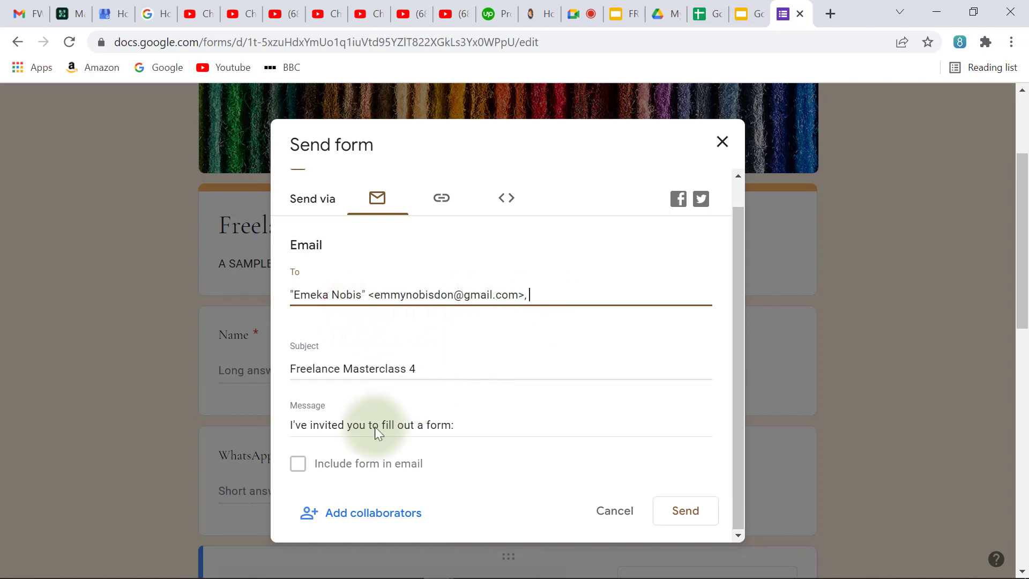
pyautogui.doubleClick(325, 462)
pyautogui.click(287, 465)
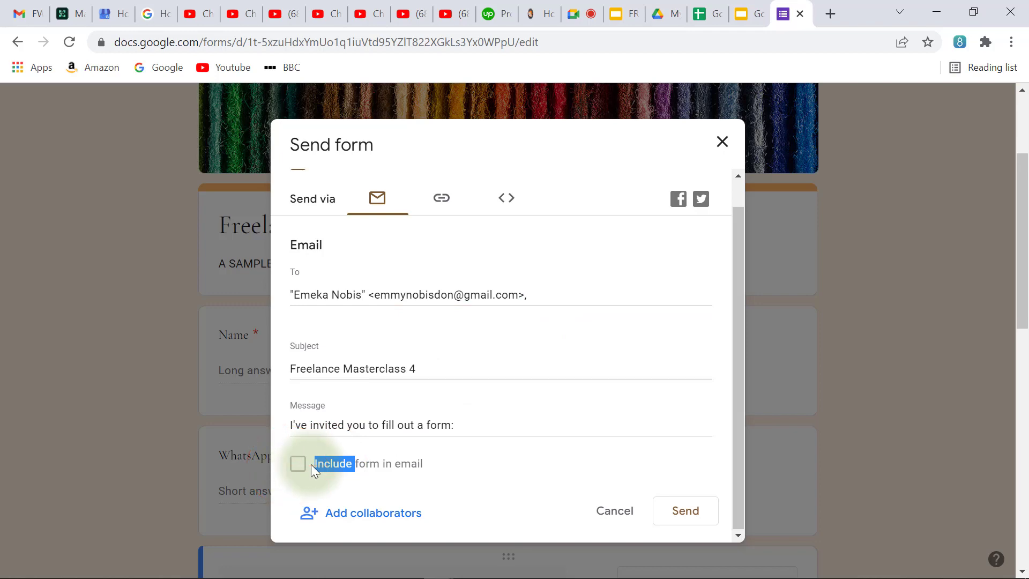
pyautogui.click(673, 517)
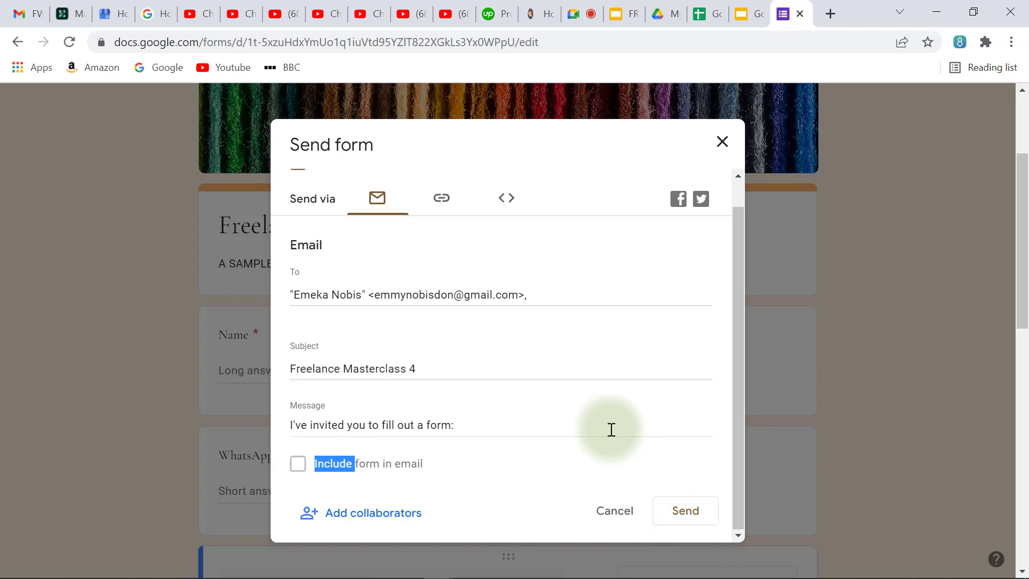
# - Choose to send the form by link, shorten its URL and copy the shortened link
pyautogui.click(443, 207)
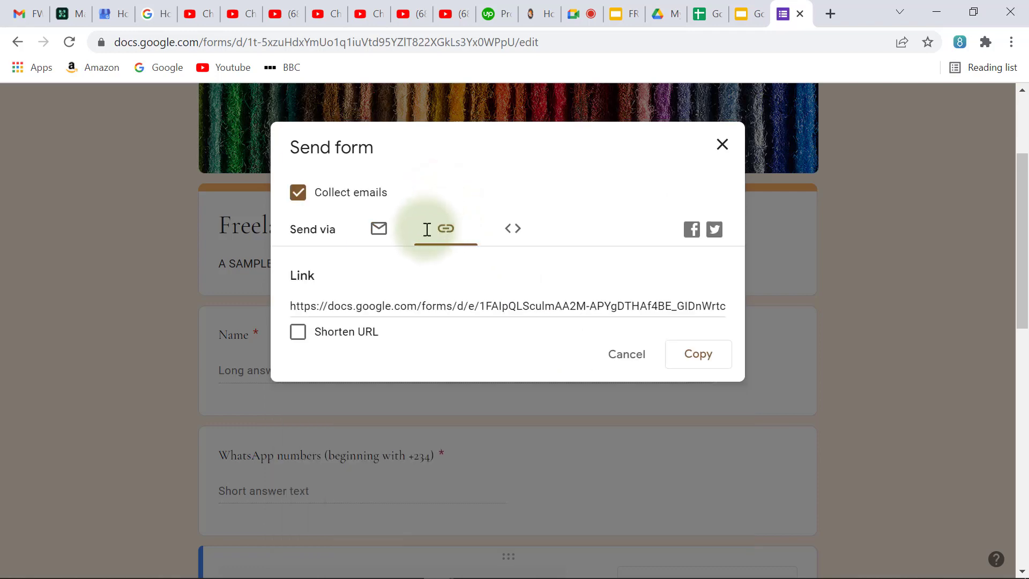
pyautogui.click(292, 307)
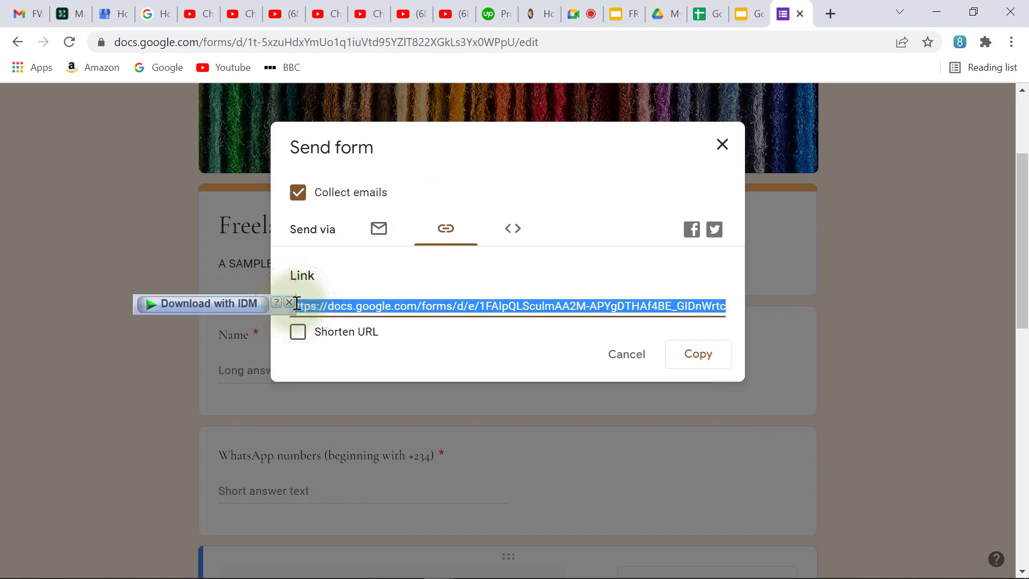
pyautogui.click(694, 355)
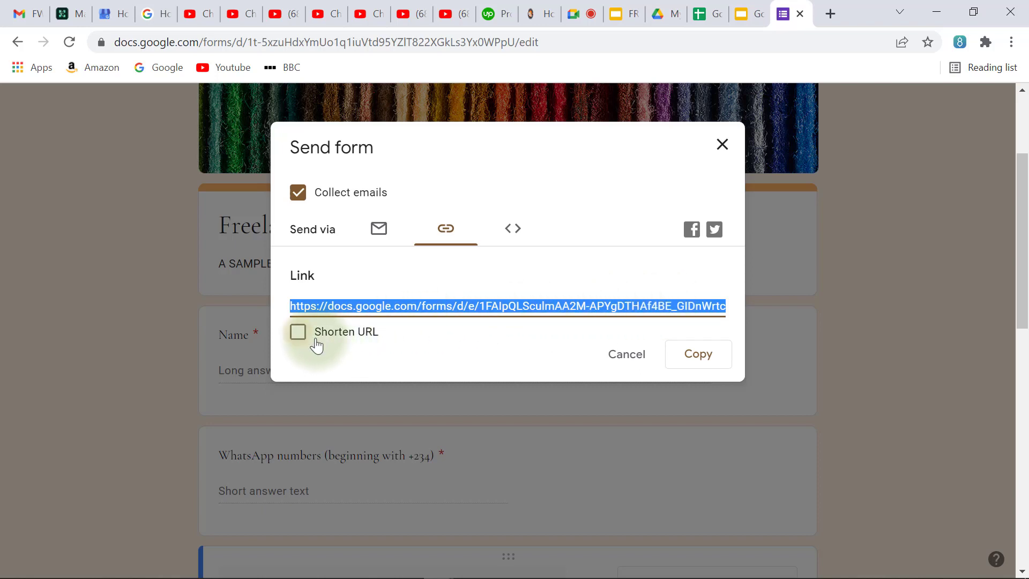
pyautogui.click(298, 335)
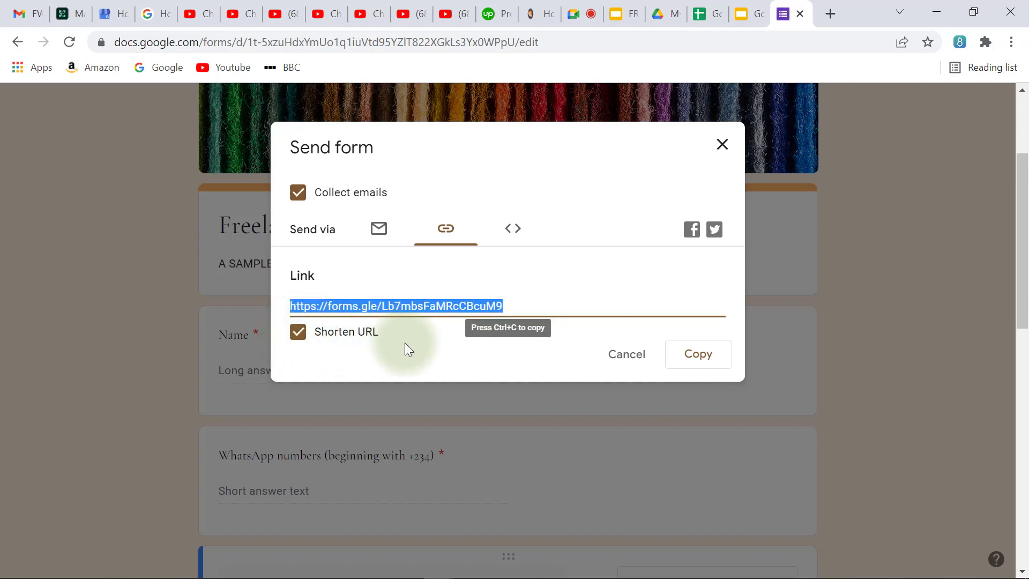
pyautogui.click(696, 357)
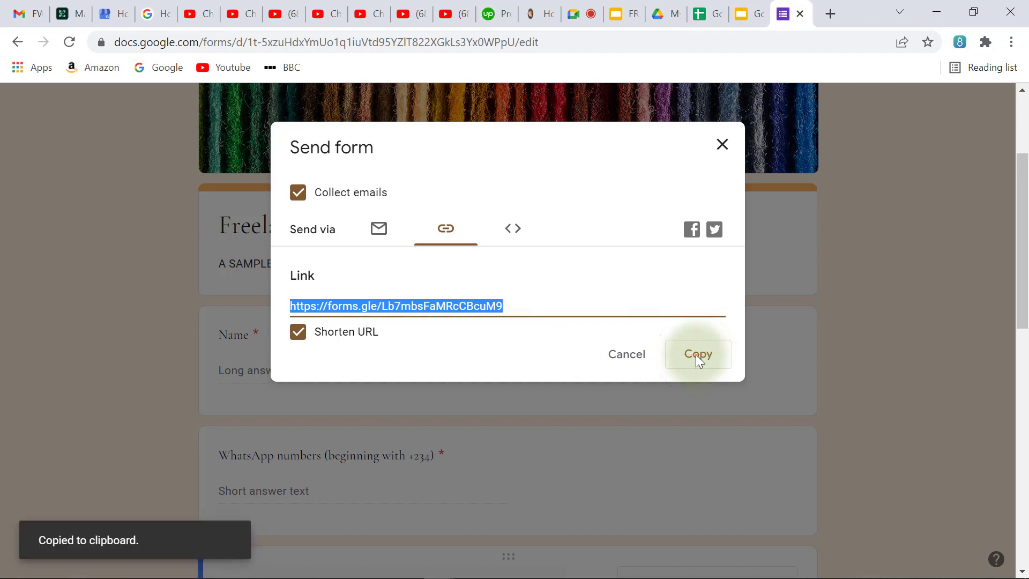
# - Switch to the Google Meet call and send the copied form link to everyone in the in-call messages
pyautogui.click(573, 15)
pyautogui.click(835, 483)
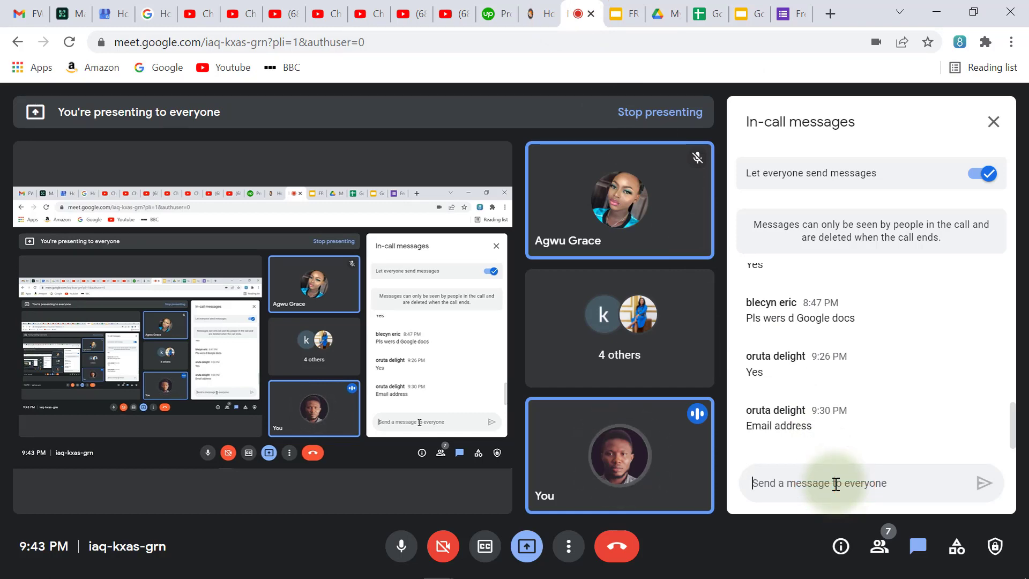
pyautogui.hotkey('ctrl', 'v')
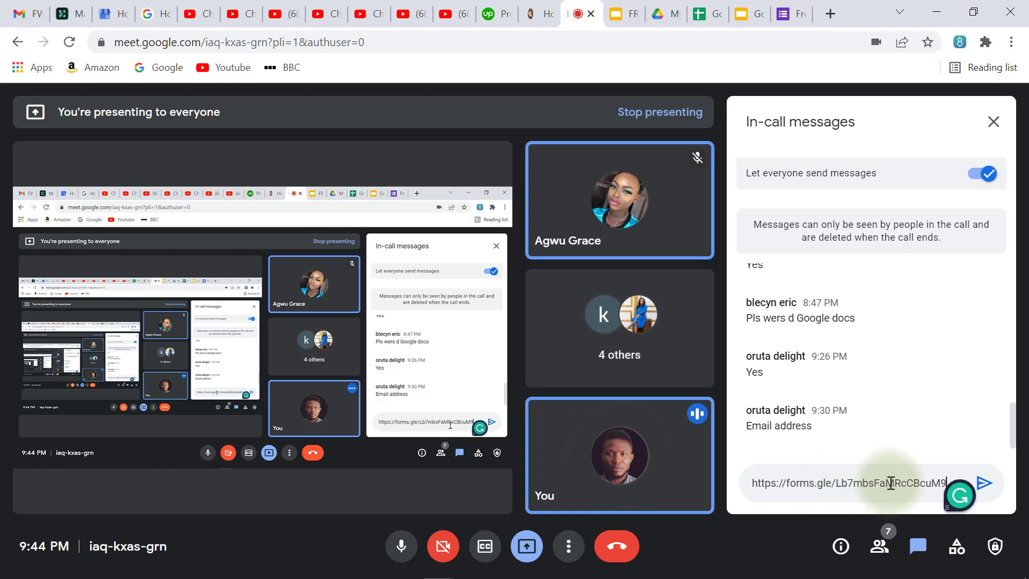
pyautogui.click(983, 482)
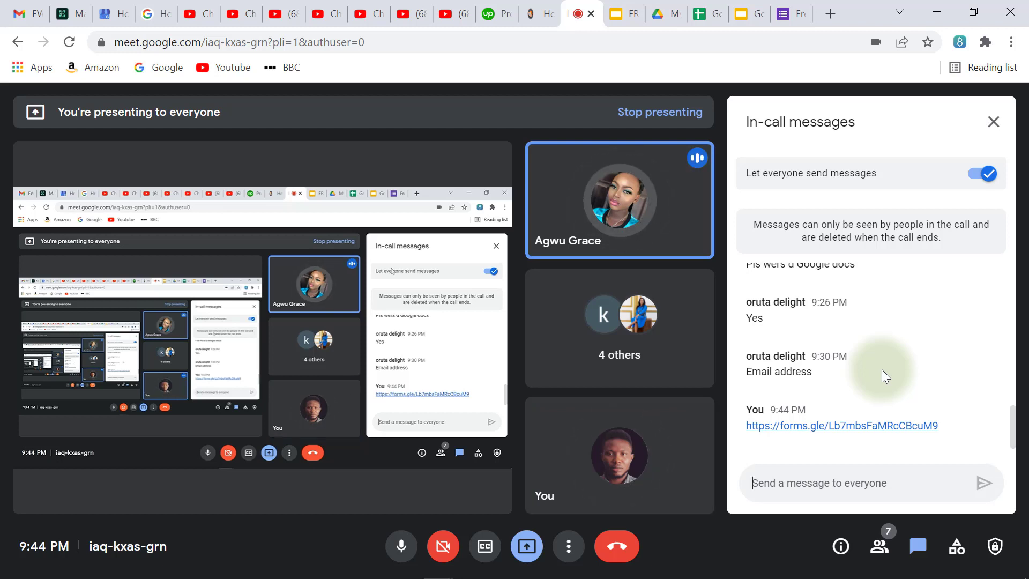
# - Return to the form in Google Forms, check its Embed HTML sending option and close the sending options
pyautogui.click(785, 14)
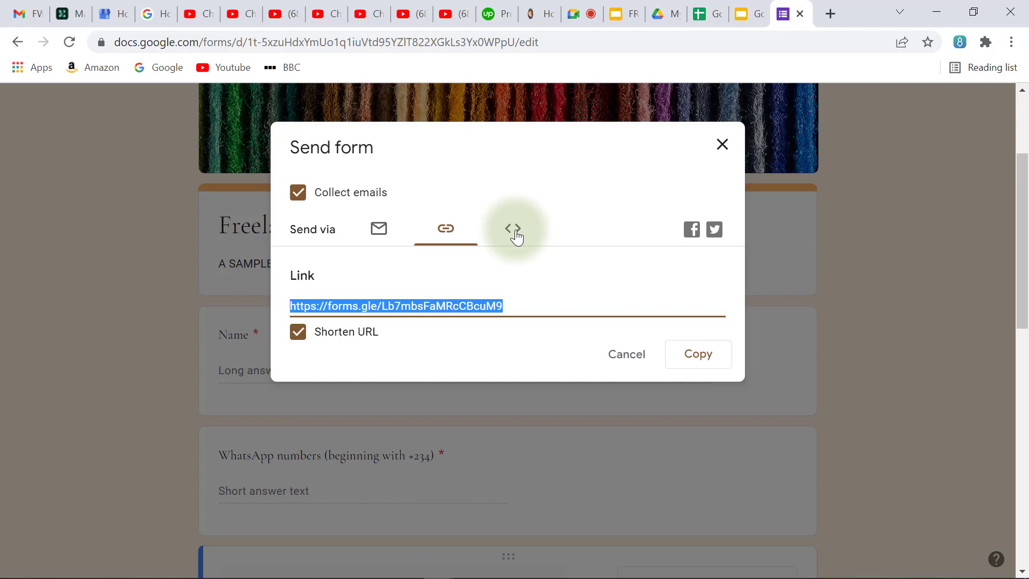
pyautogui.click(515, 232)
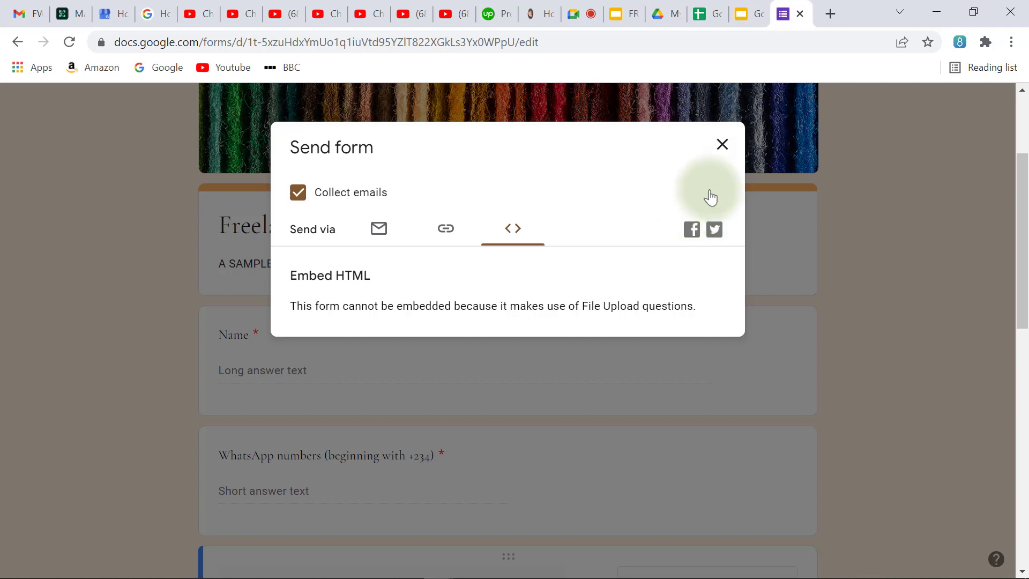
pyautogui.click(722, 144)
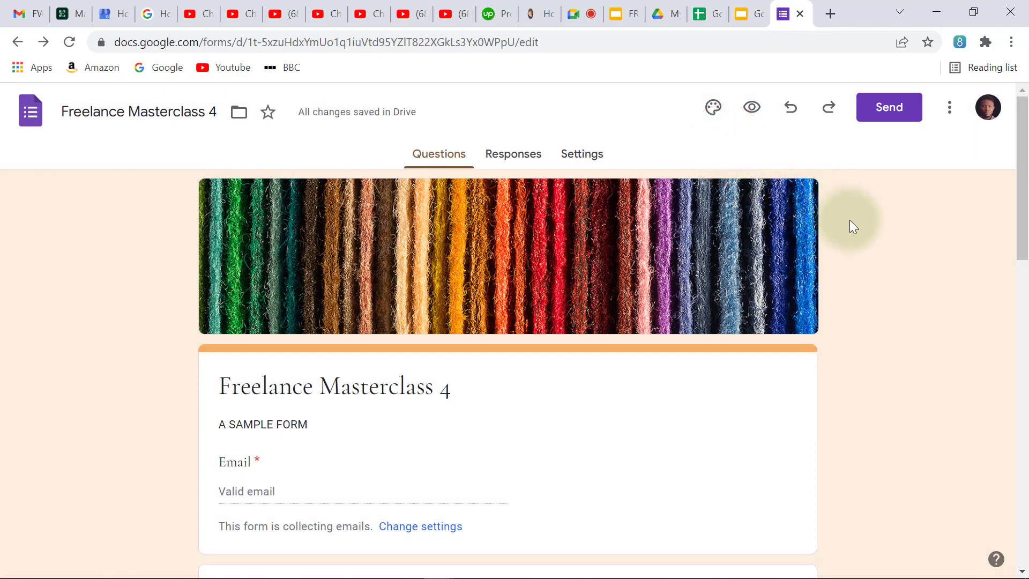
# - Review the form's questions in the editor and preview the form as respondents see it
pyautogui.scroll(-5, 850, 219)
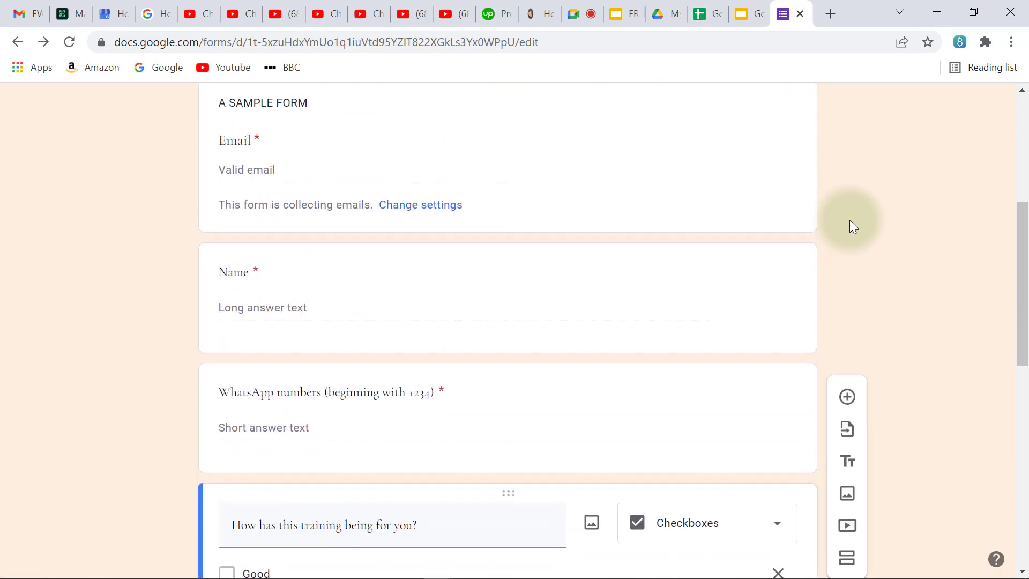
pyautogui.scroll(-10, 850, 224)
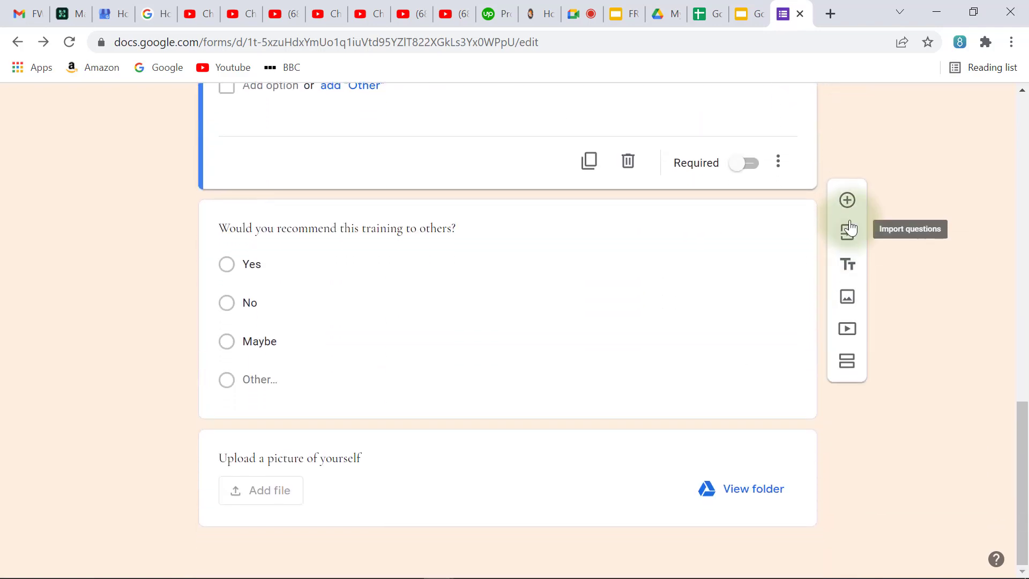
pyautogui.scroll(15, 851, 227)
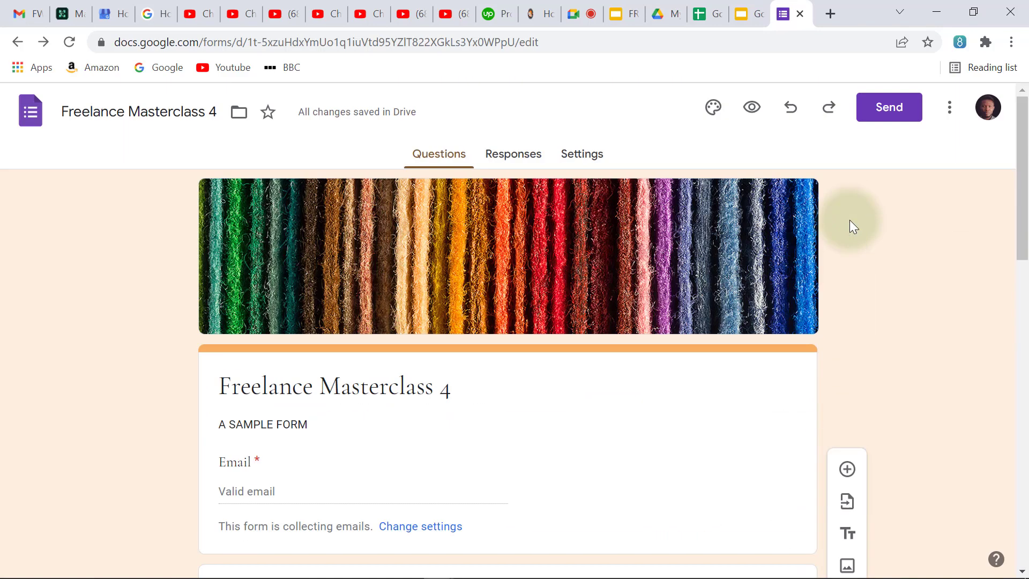
pyautogui.click(752, 109)
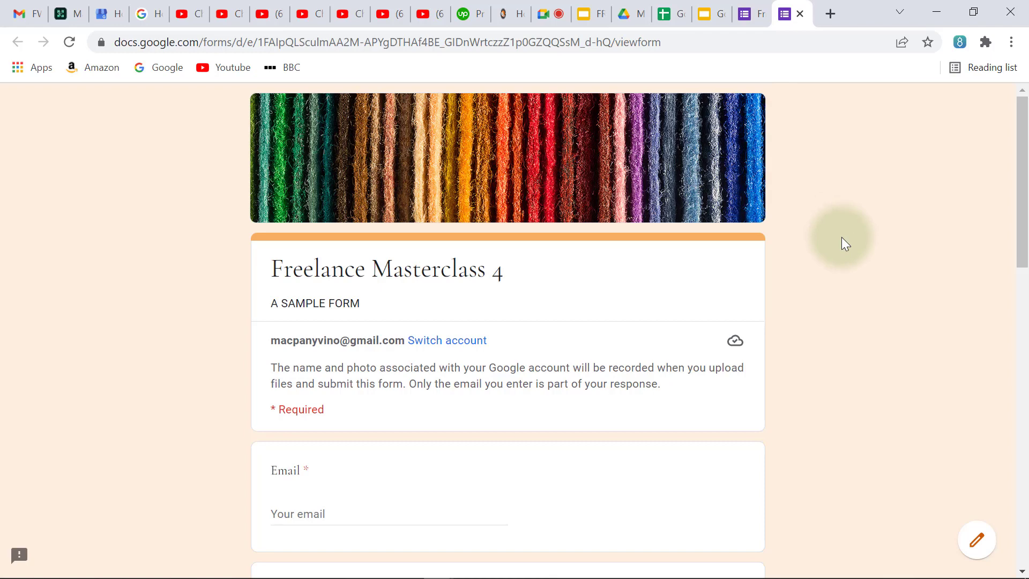
pyautogui.scroll(-3, 842, 237)
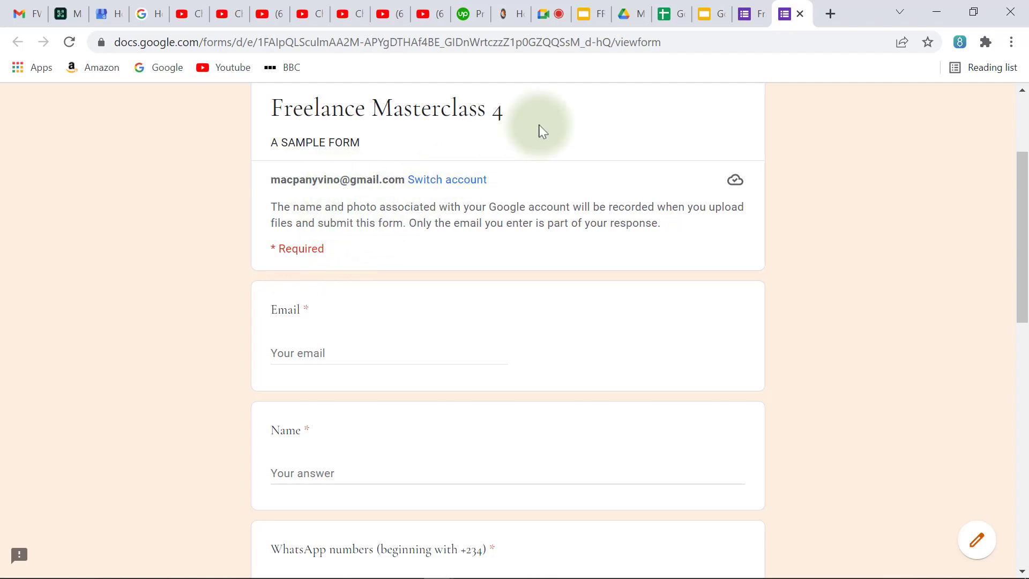
# - Compare the Collect emails setting in the editor's sending options with the Email question in the form preview
pyautogui.click(746, 14)
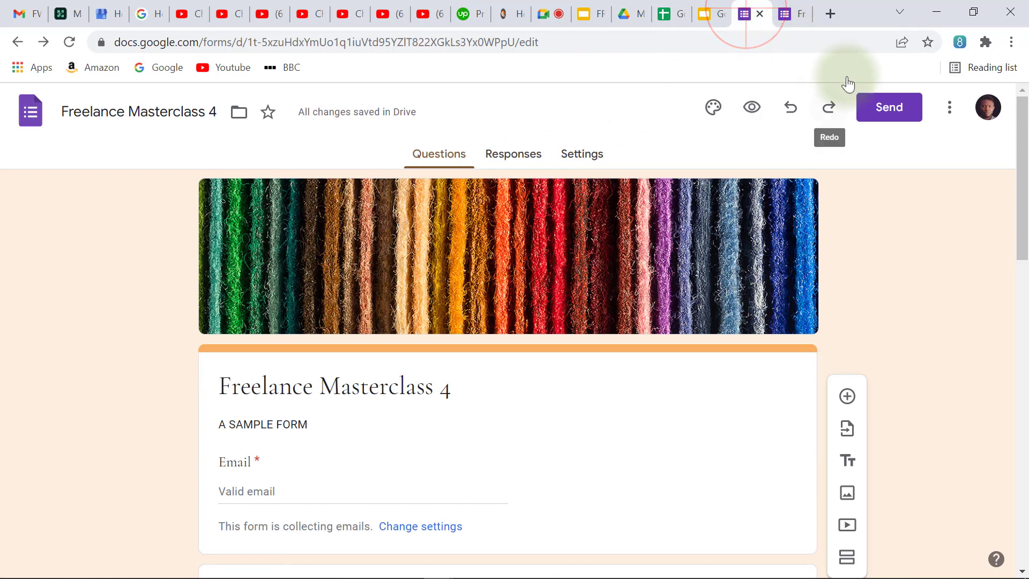
pyautogui.click(901, 116)
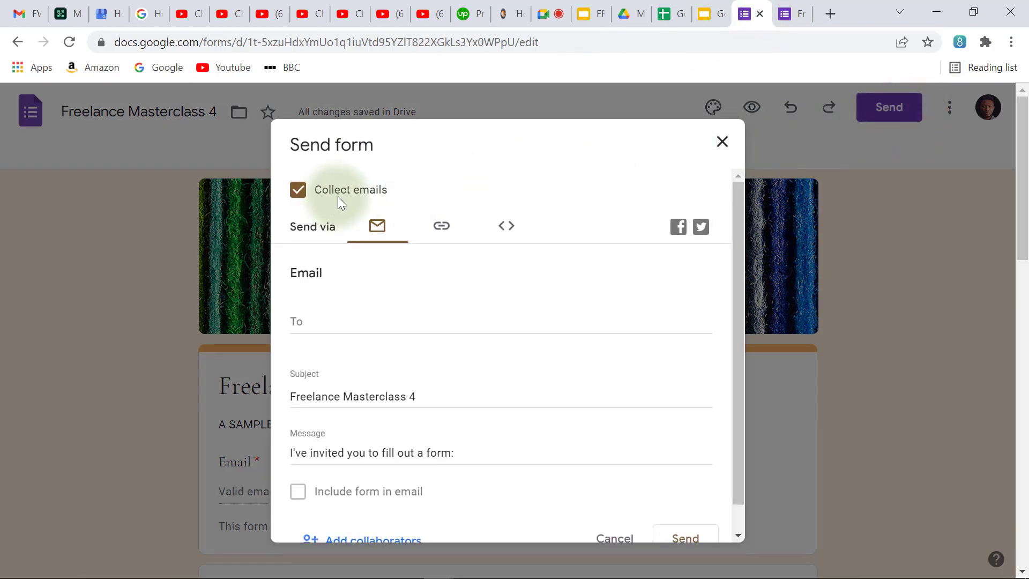
pyautogui.click(777, 16)
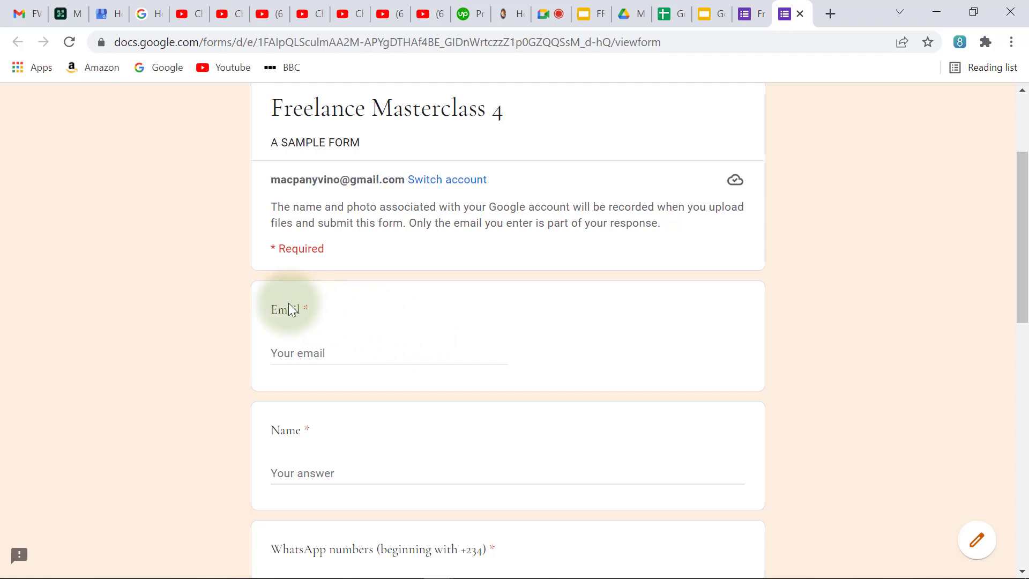
# - Check once more how the Collect emails option in the editor's sending options relates to the required Email field in the preview
pyautogui.click(742, 16)
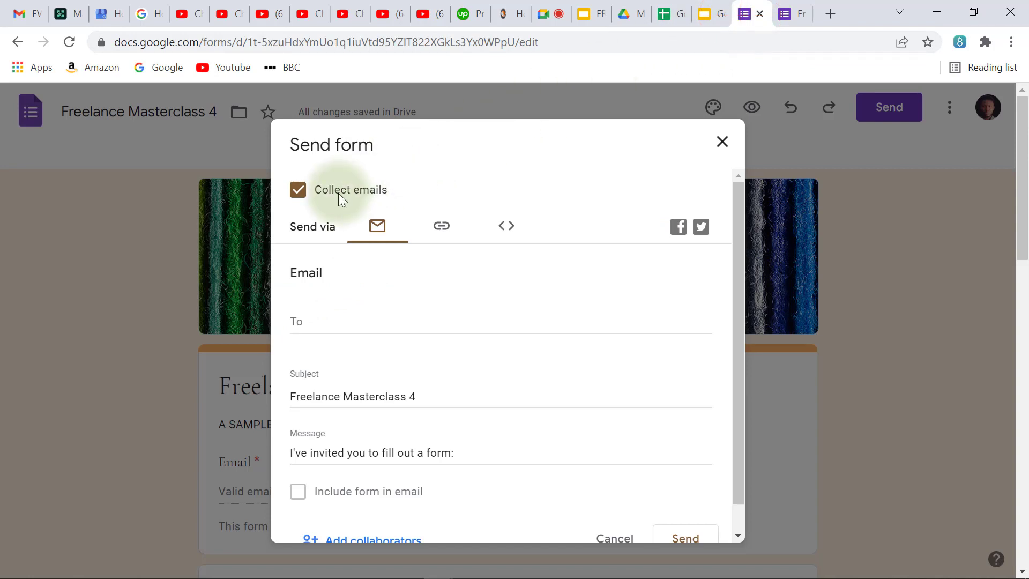
pyautogui.click(783, 24)
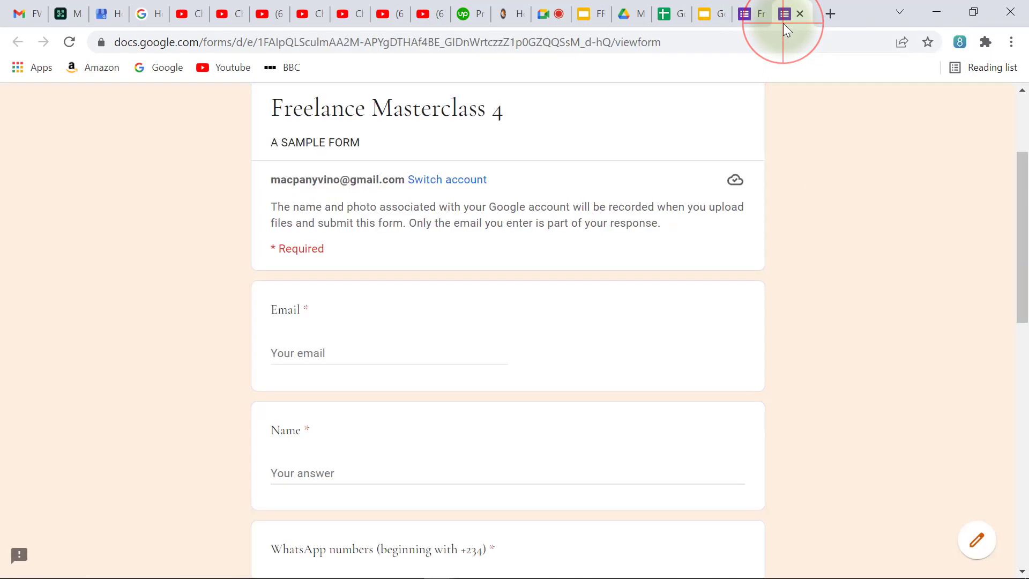
pyautogui.click(742, 27)
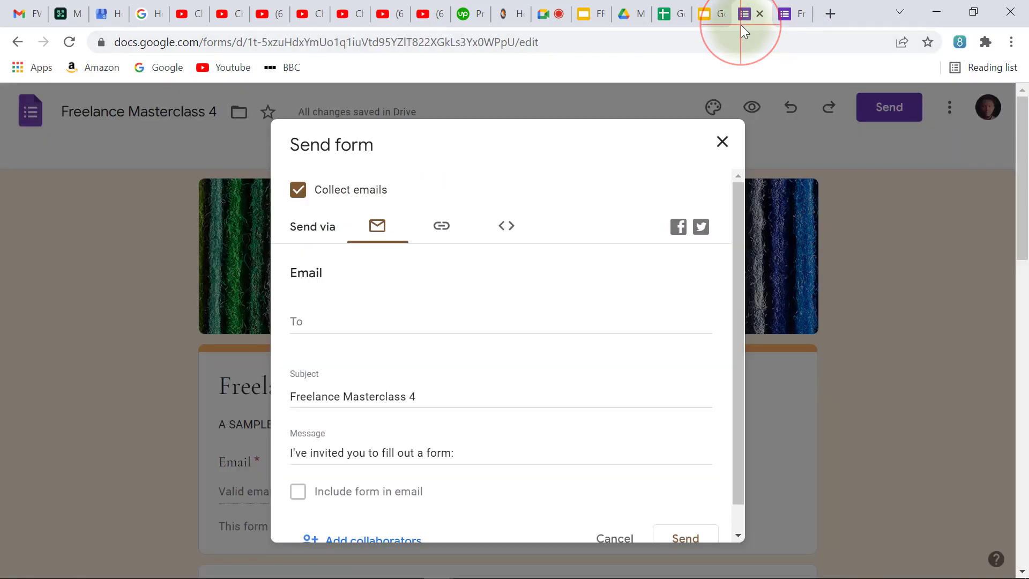
pyautogui.click(783, 22)
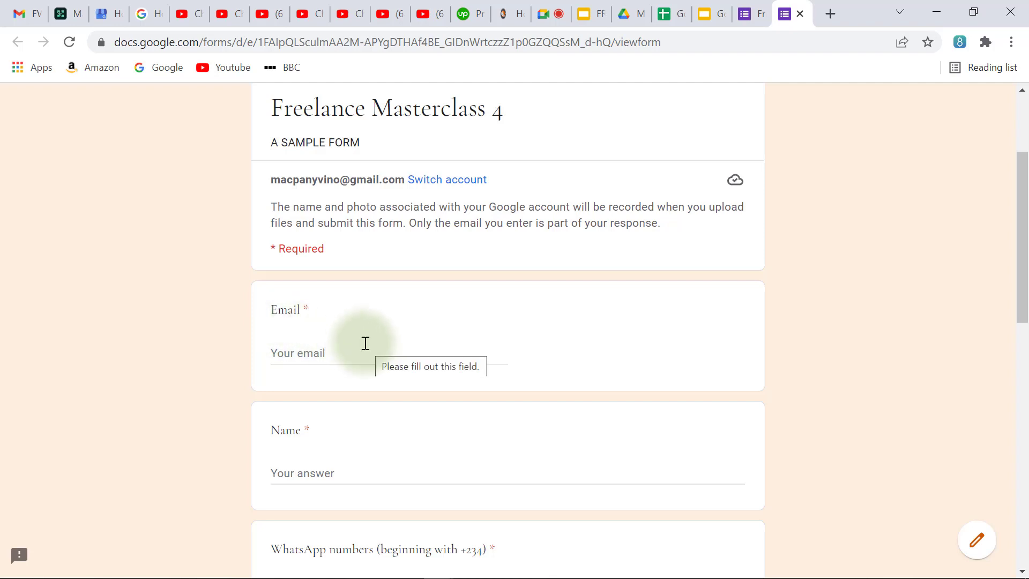
# - Test all three checkbox answers of "How has this training being for you?" in the preview and leave only Good selected
pyautogui.scroll(-3, 365, 343)
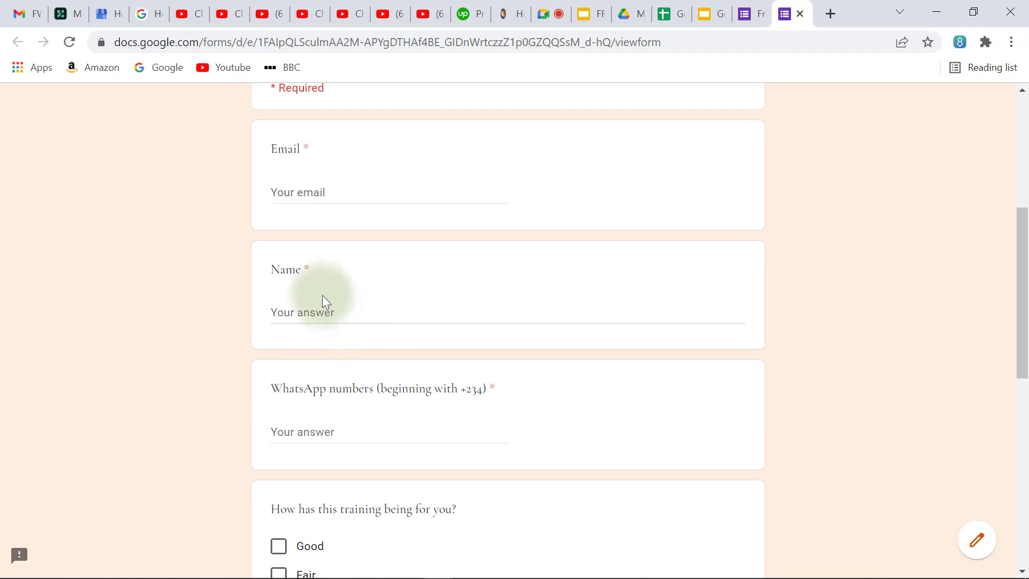
pyautogui.scroll(-3, 305, 275)
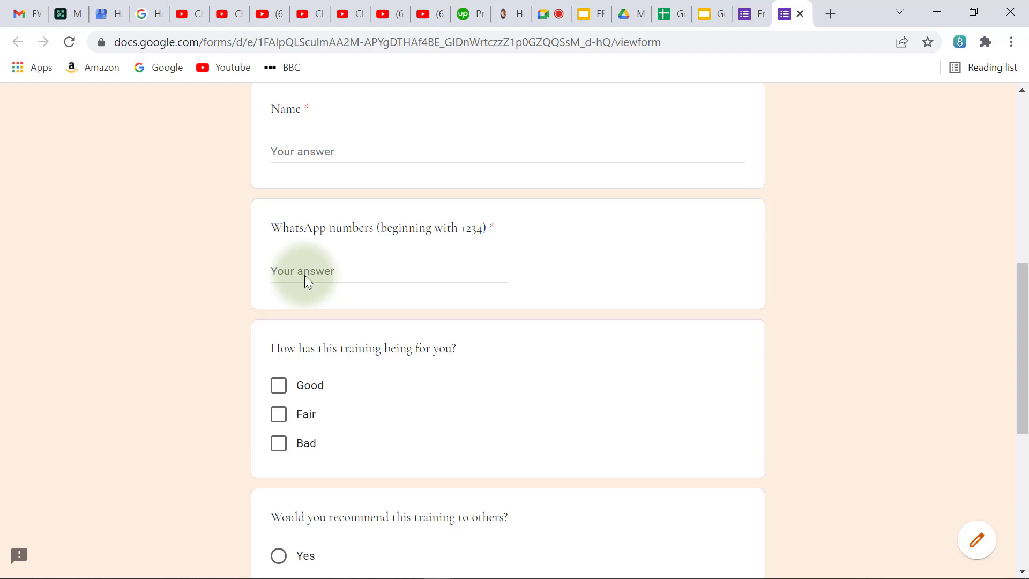
pyautogui.scroll(-3, 305, 275)
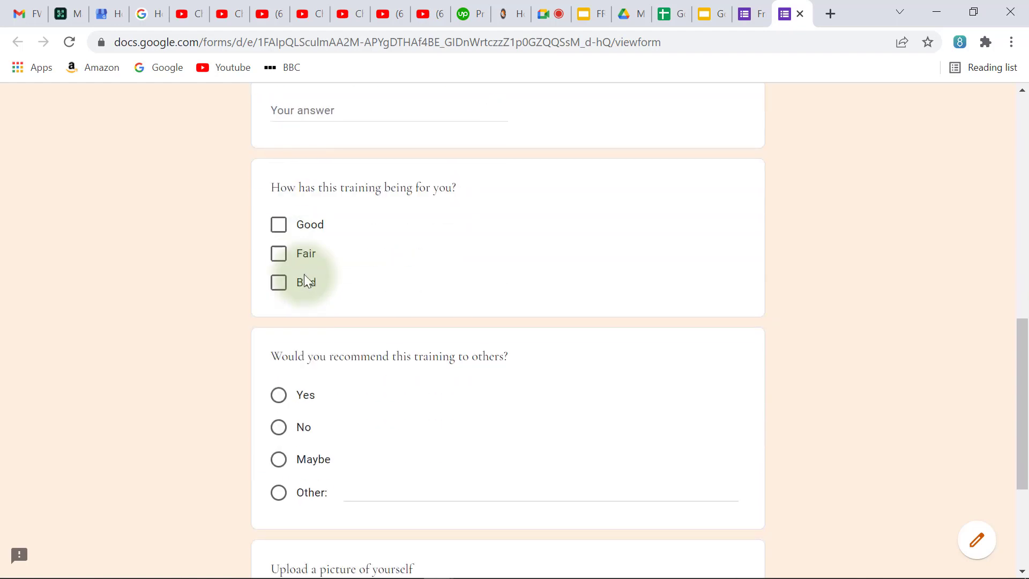
pyautogui.click(279, 225)
pyautogui.click(279, 254)
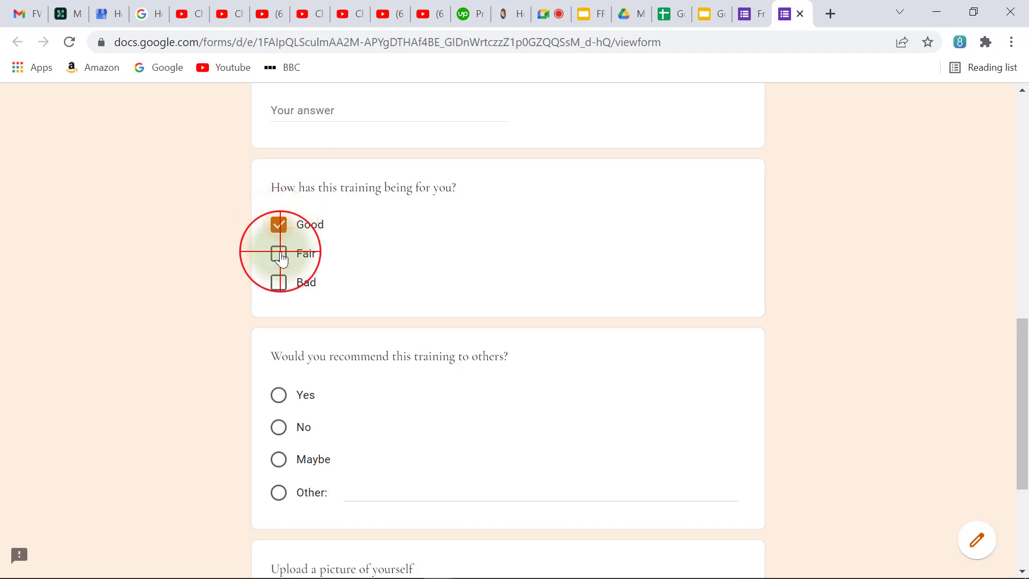
pyautogui.click(279, 282)
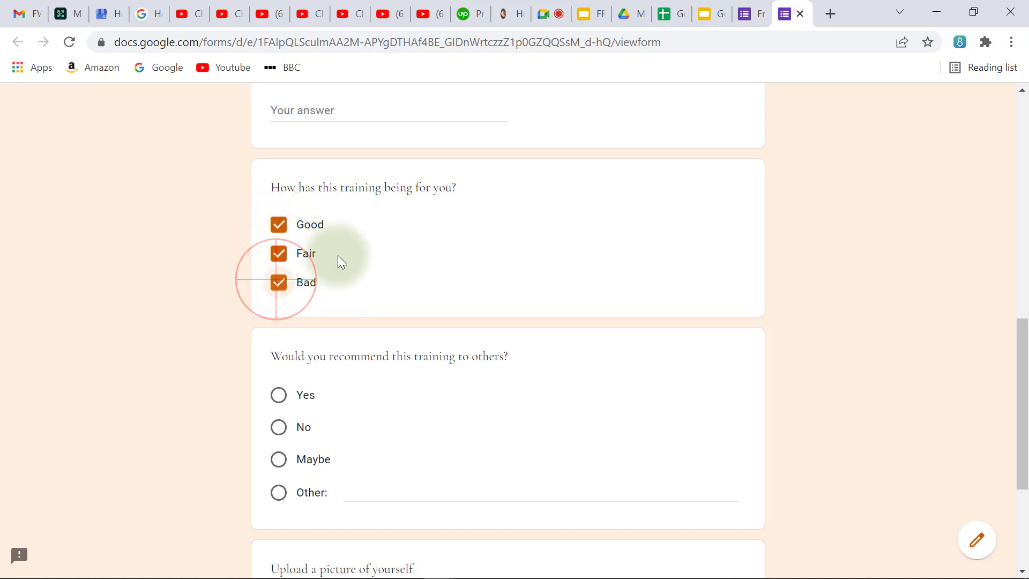
pyautogui.click(280, 282)
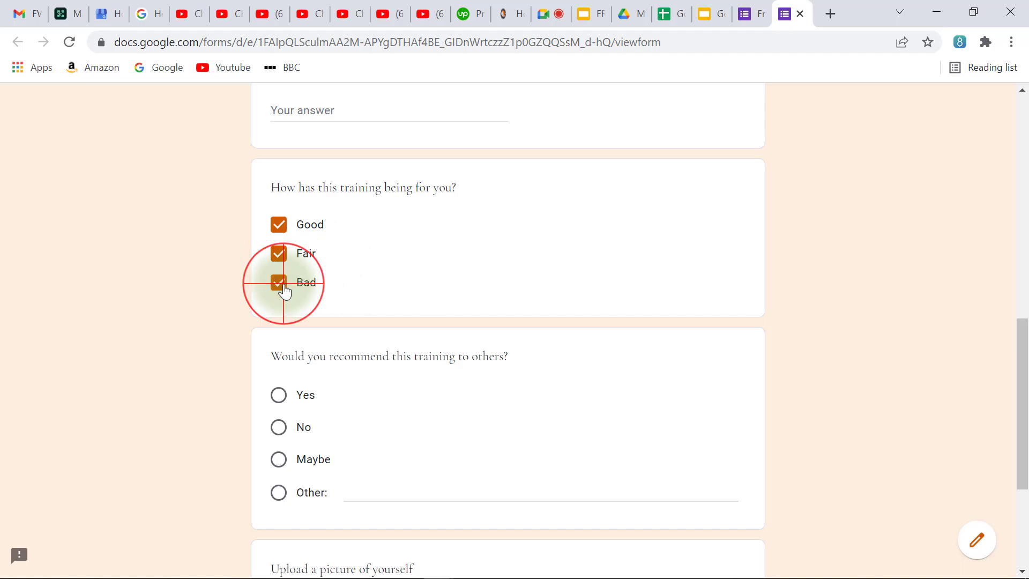
pyautogui.click(277, 253)
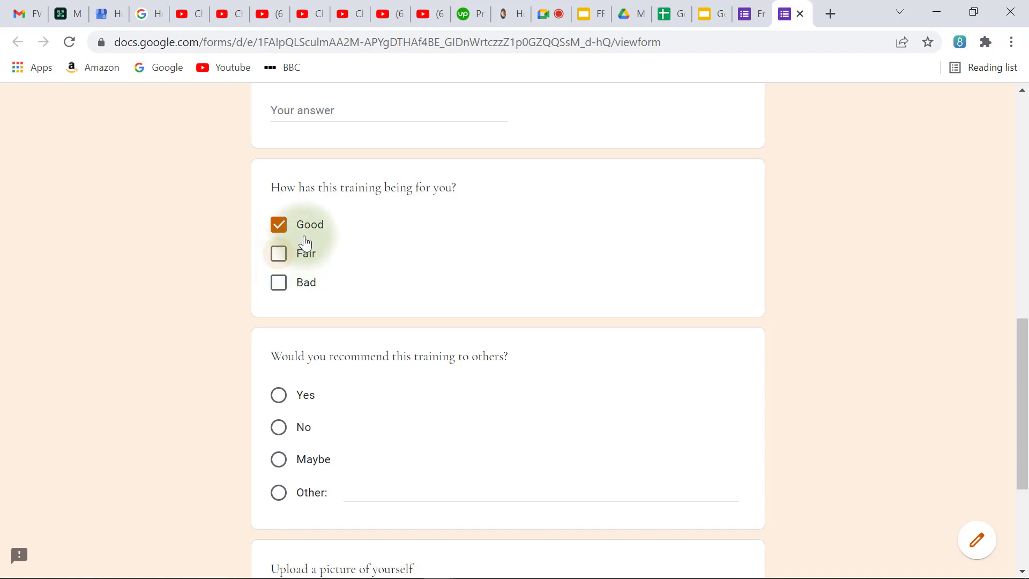
# - Try the No and Maybe answers to "Would you recommend this training to others?" and settle on Other
pyautogui.scroll(-3, 305, 242)
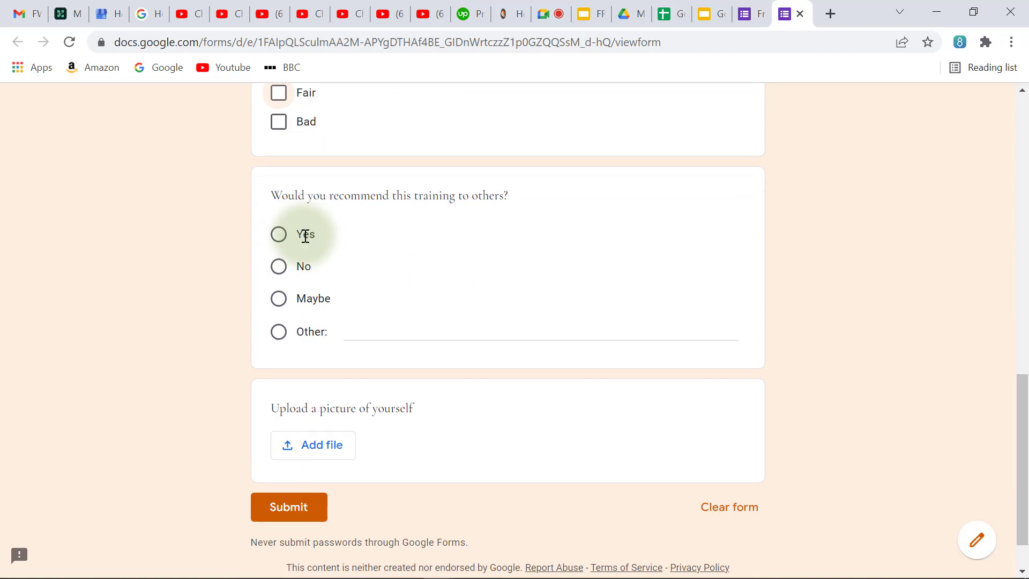
pyautogui.click(284, 271)
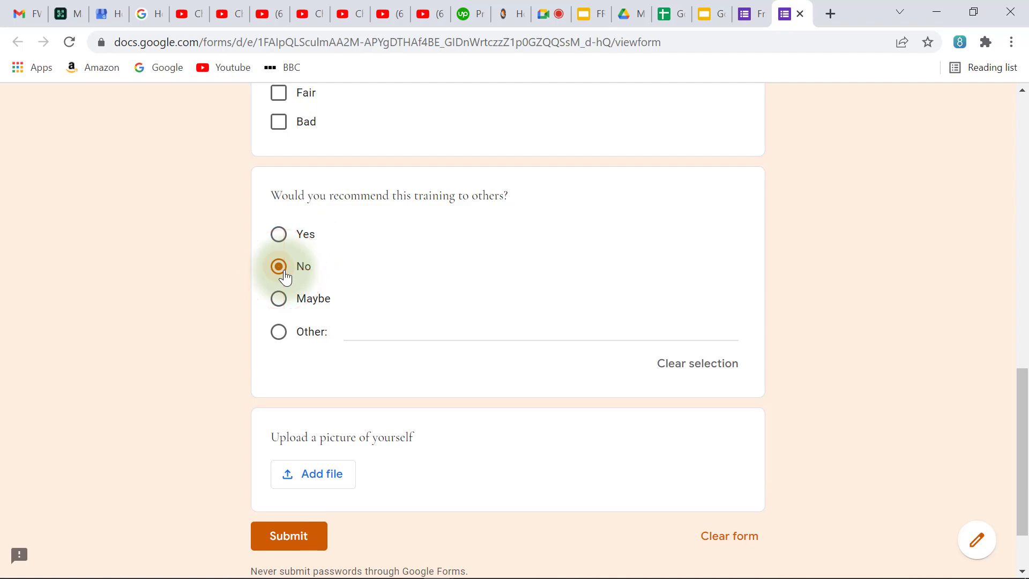
pyautogui.click(277, 308)
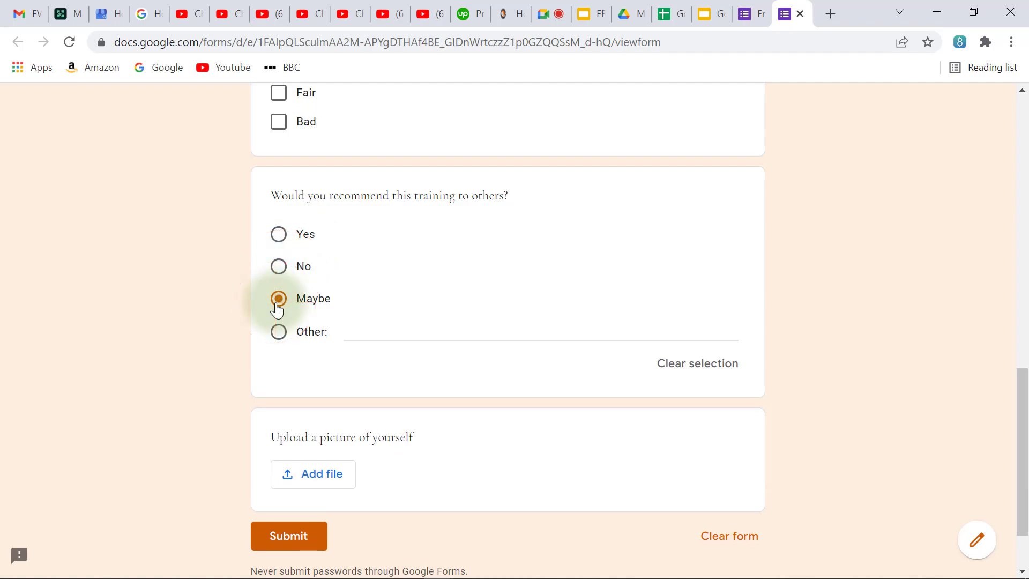
pyautogui.click(279, 338)
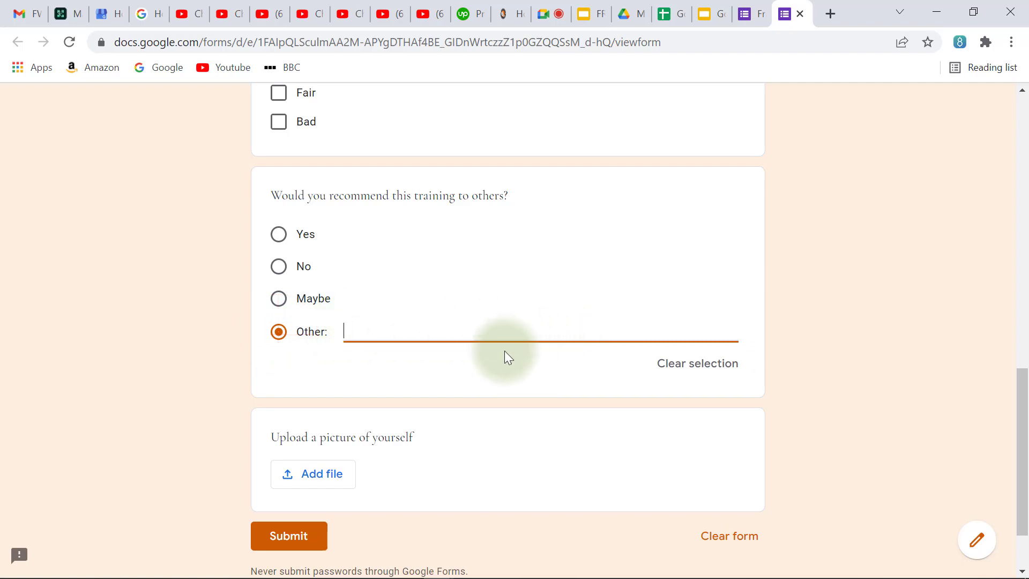
# - Start adding a file from the device to "Upload a picture of yourself" and look for images in the Rally Point Webinars folder
pyautogui.scroll(-2, 436, 364)
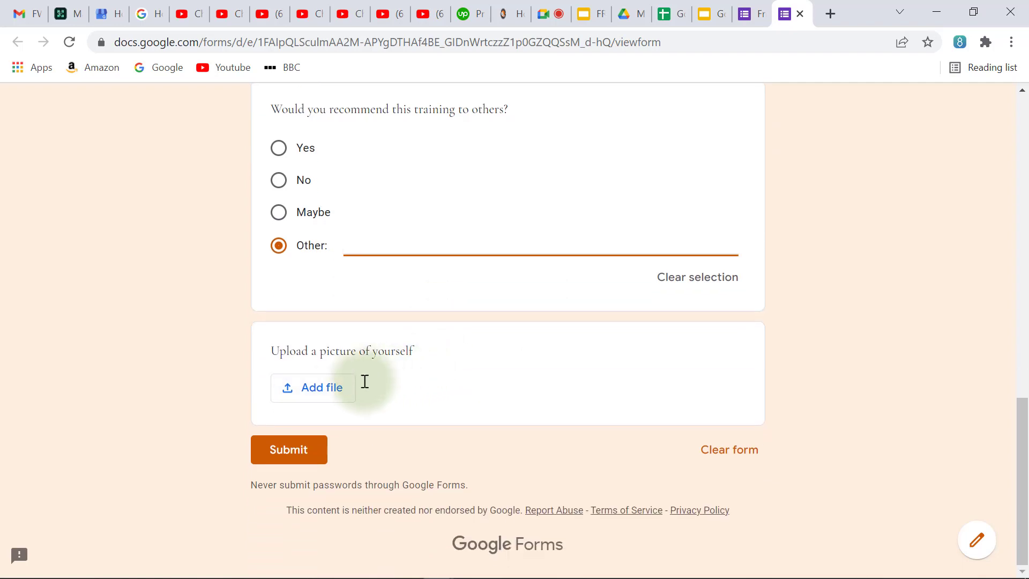
pyautogui.click(322, 399)
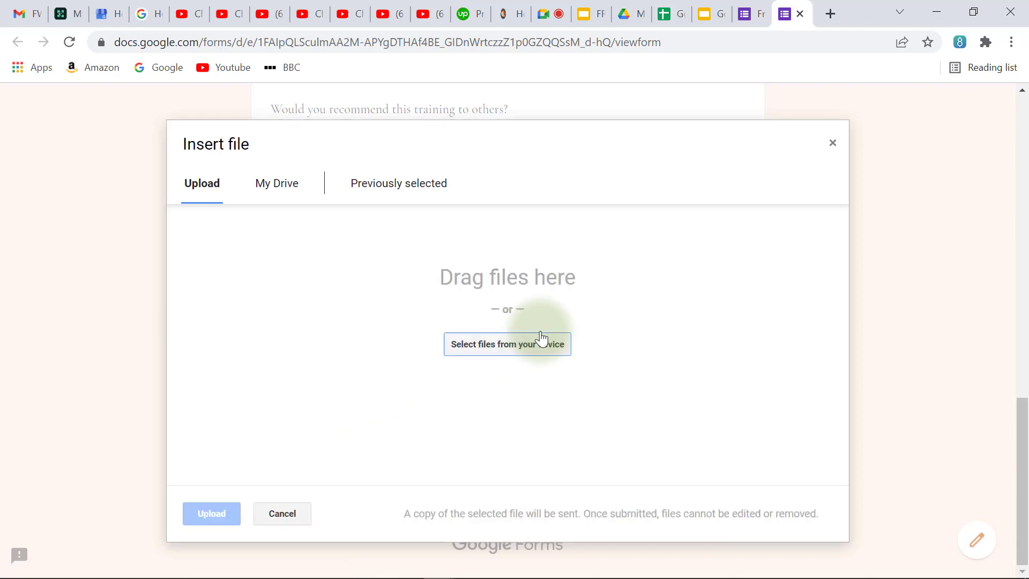
pyautogui.click(500, 348)
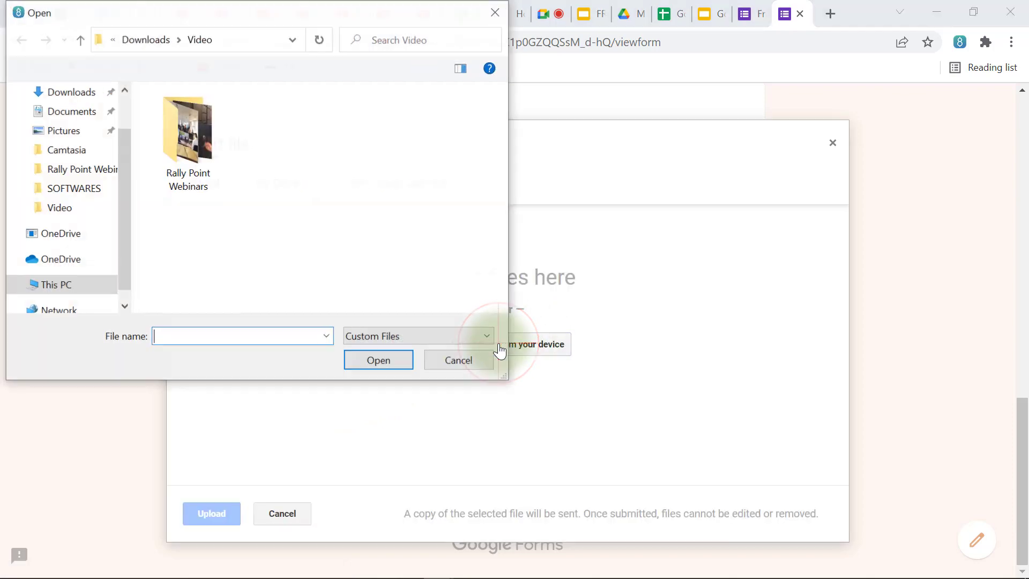
pyautogui.doubleClick(201, 154)
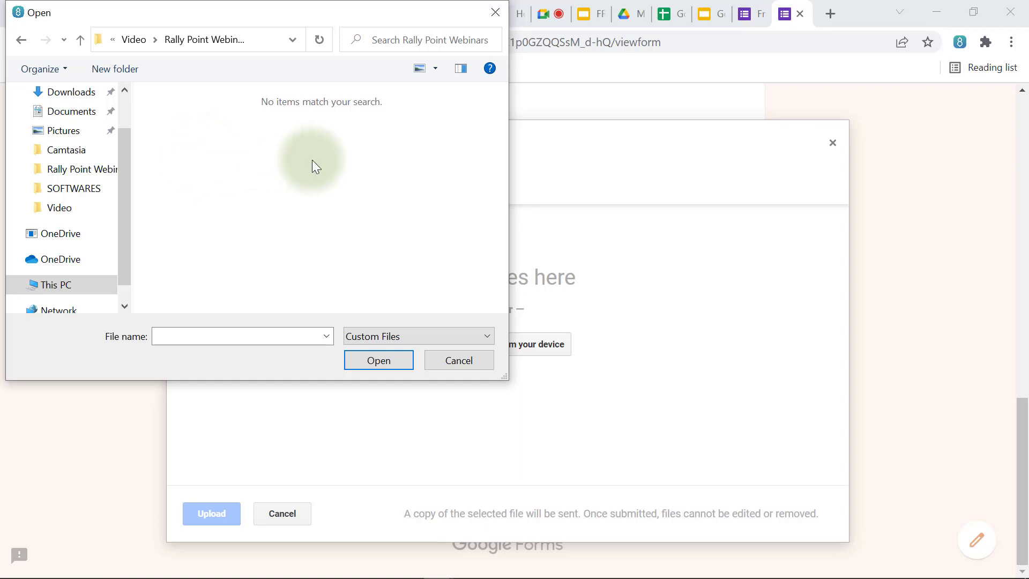
pyautogui.moveTo(175, 575)
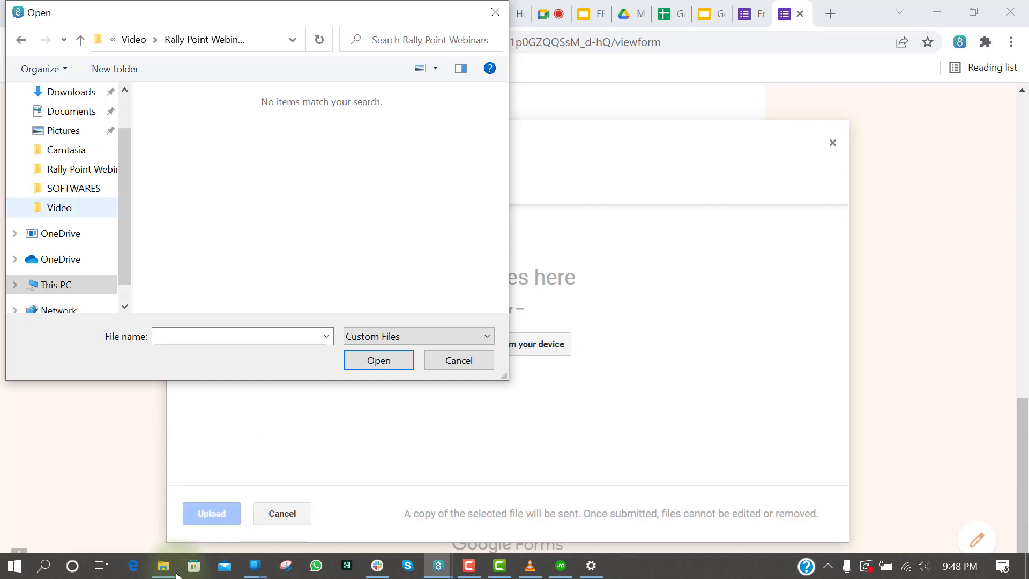
pyautogui.click(22, 39)
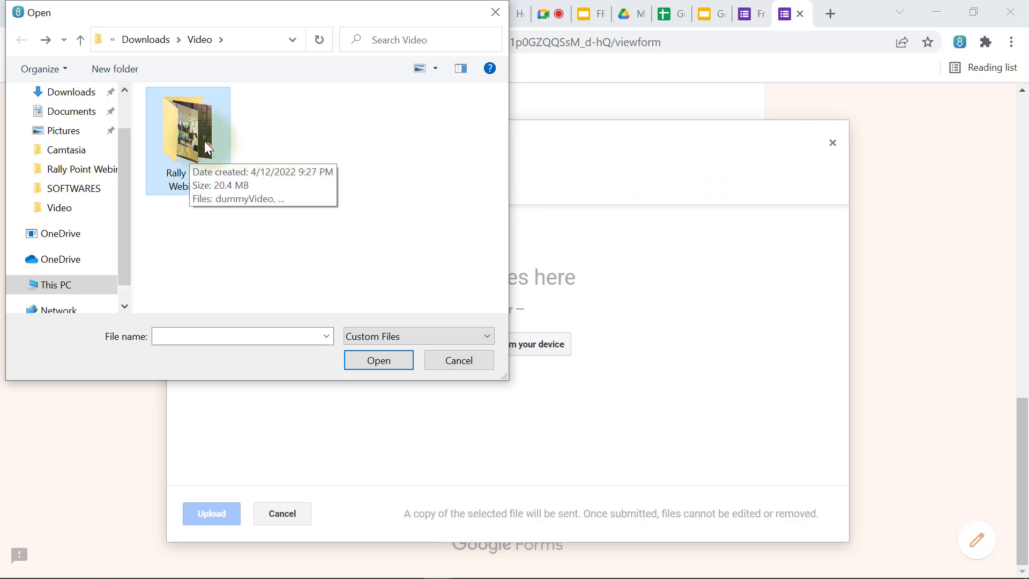
pyautogui.doubleClick(190, 139)
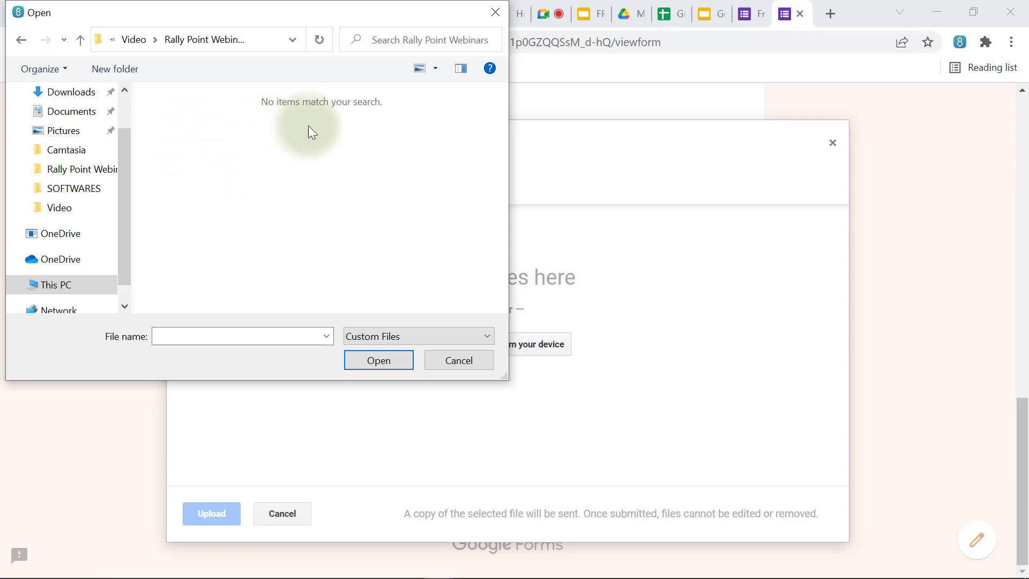
pyautogui.click(26, 43)
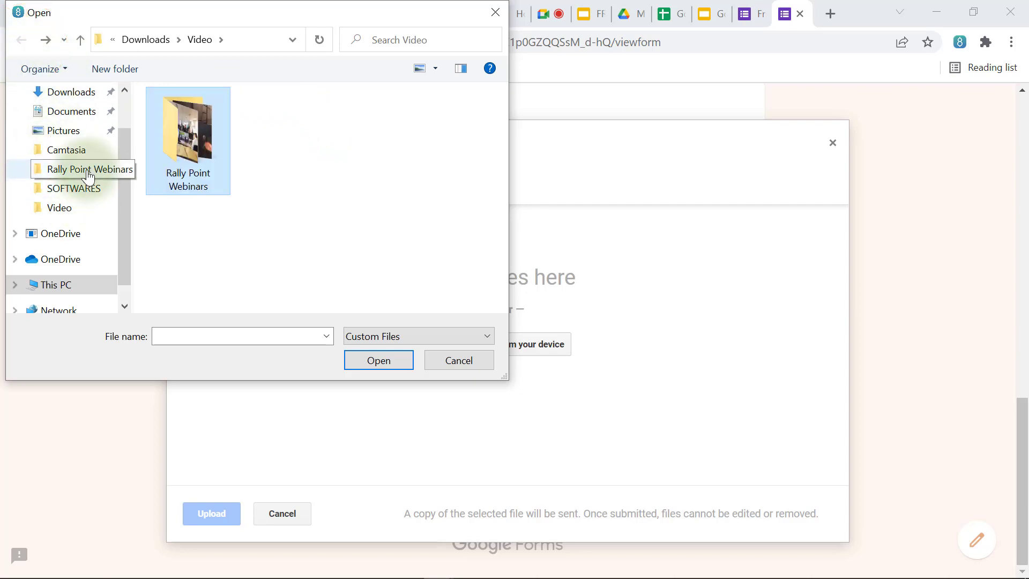
# - Search the Pictures, Camera Roll, Rally Point Webinars, Video, Camtasia and Downloads folders for an image to upload
pyautogui.click(80, 134)
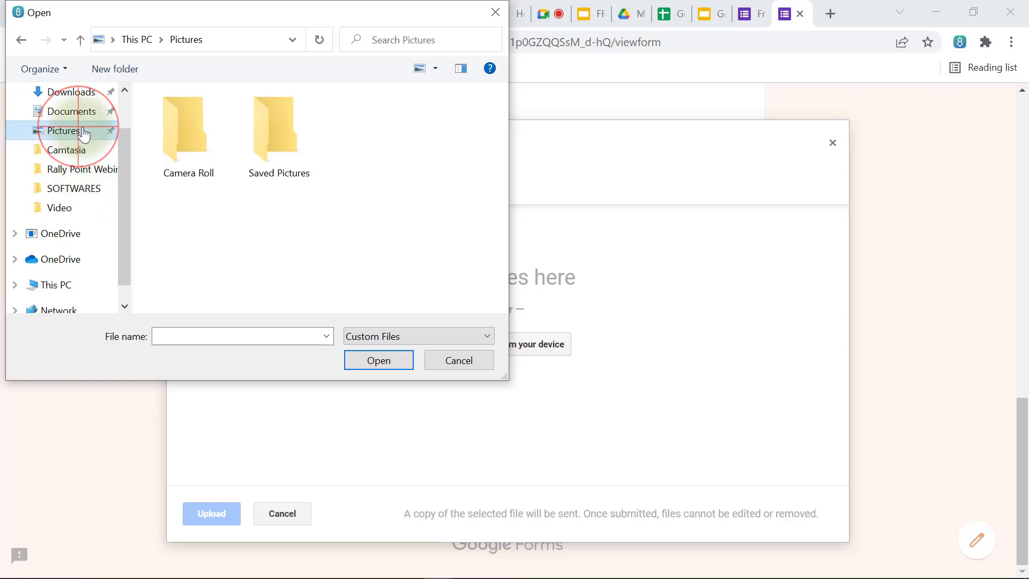
pyautogui.doubleClick(188, 131)
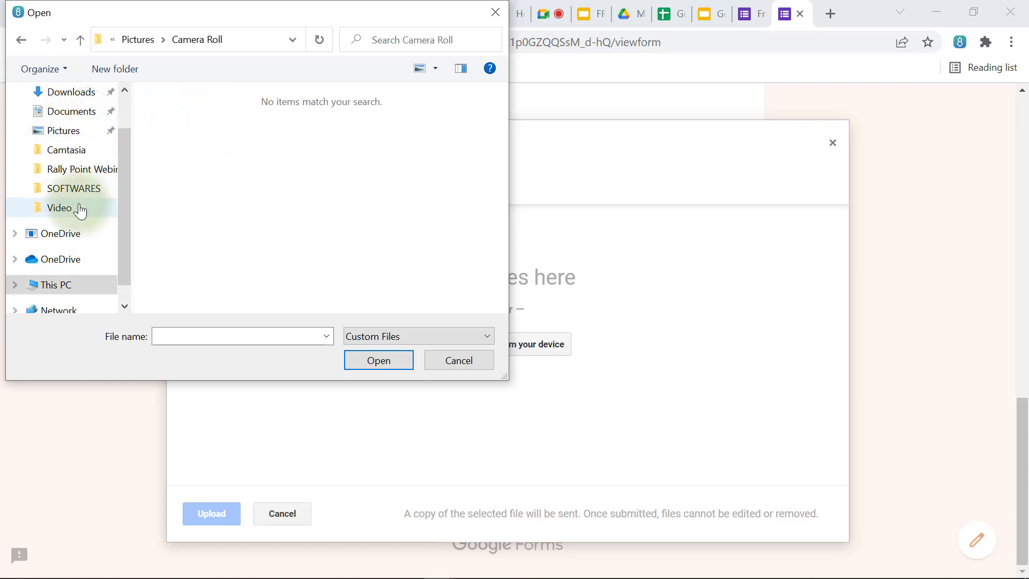
pyautogui.click(82, 170)
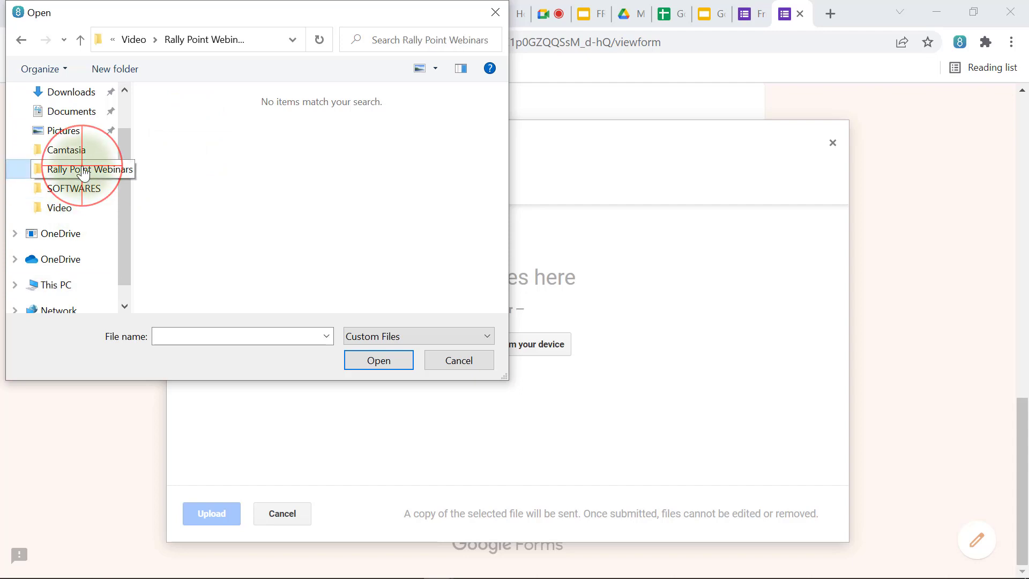
pyautogui.click(71, 205)
pyautogui.click(79, 154)
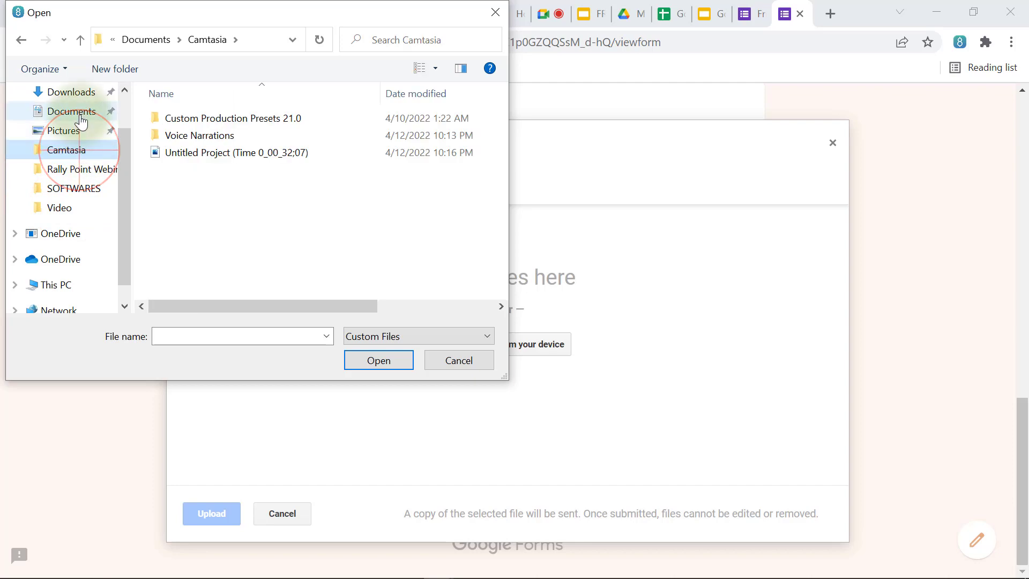
pyautogui.click(64, 92)
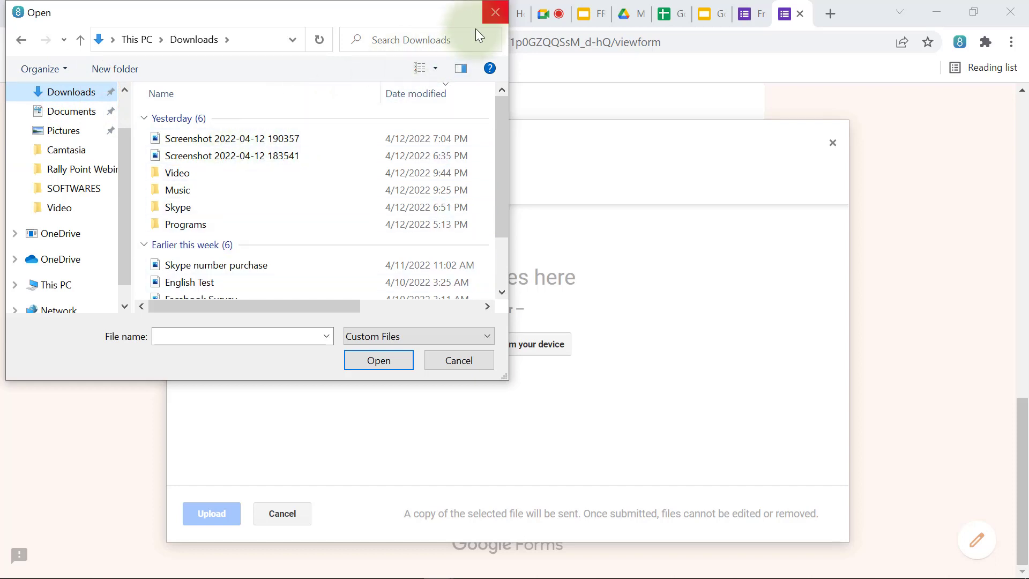
pyautogui.click(184, 144)
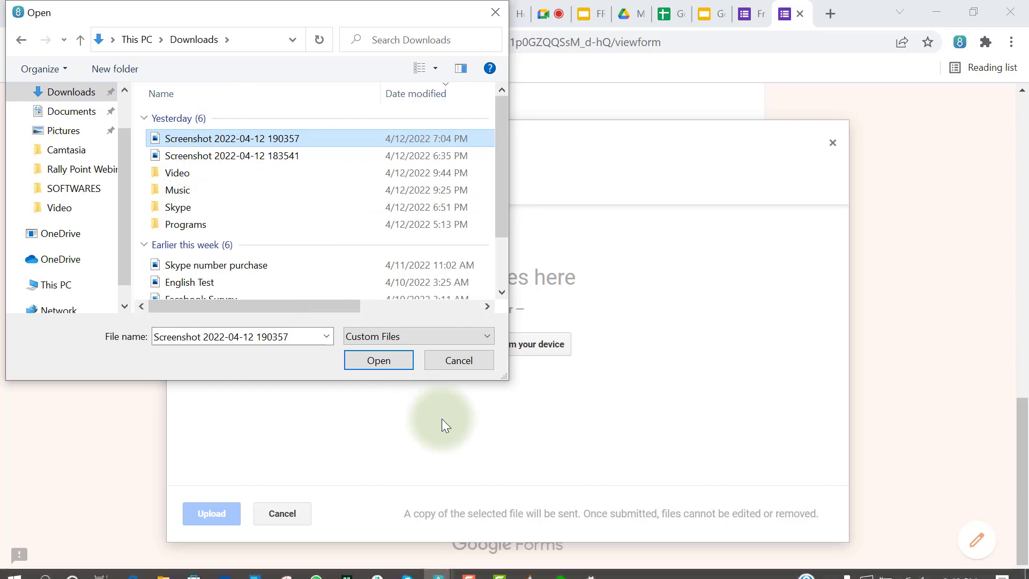
pyautogui.click(493, 16)
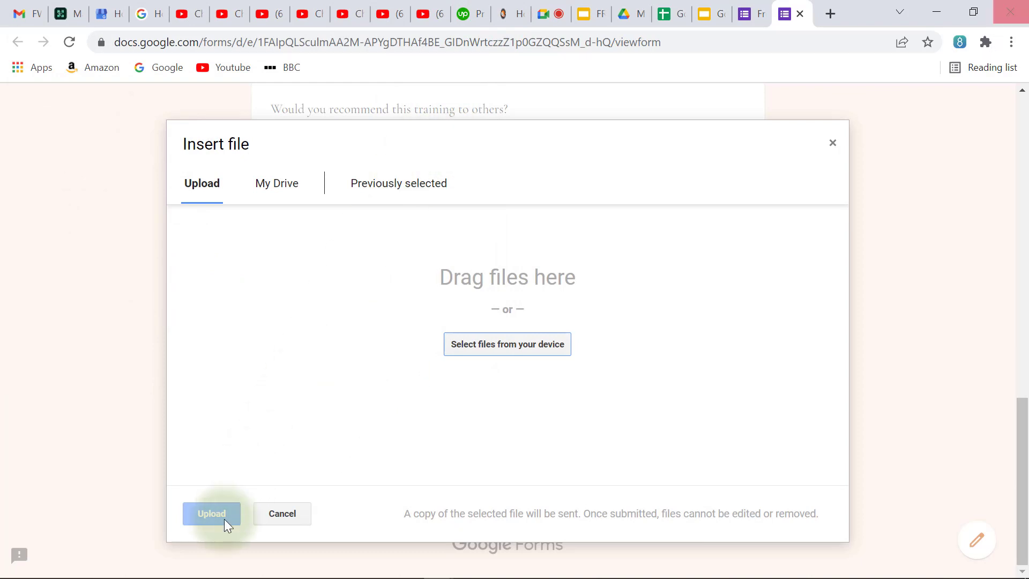
pyautogui.click(833, 144)
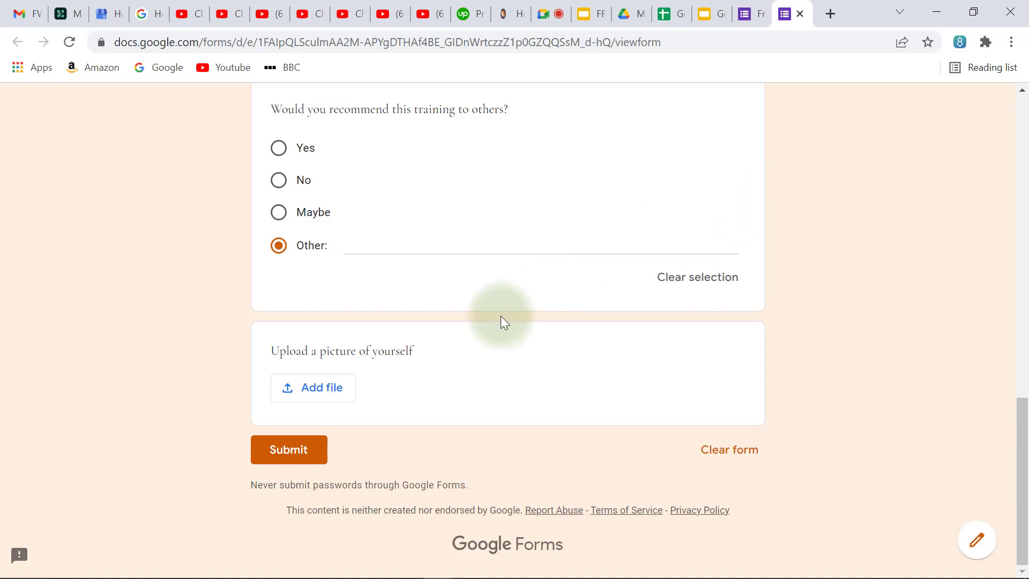
# - Review the partly answered form preview from its upper questions down to the Submit option
pyautogui.scroll(20, 500, 316)
pyautogui.scroll(-20, 500, 316)
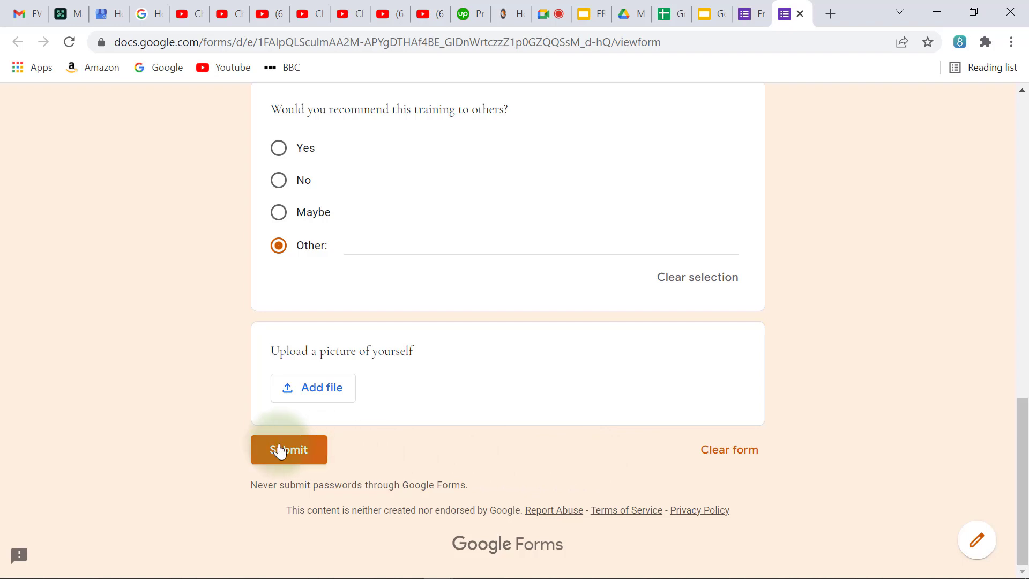
pyautogui.click(297, 448)
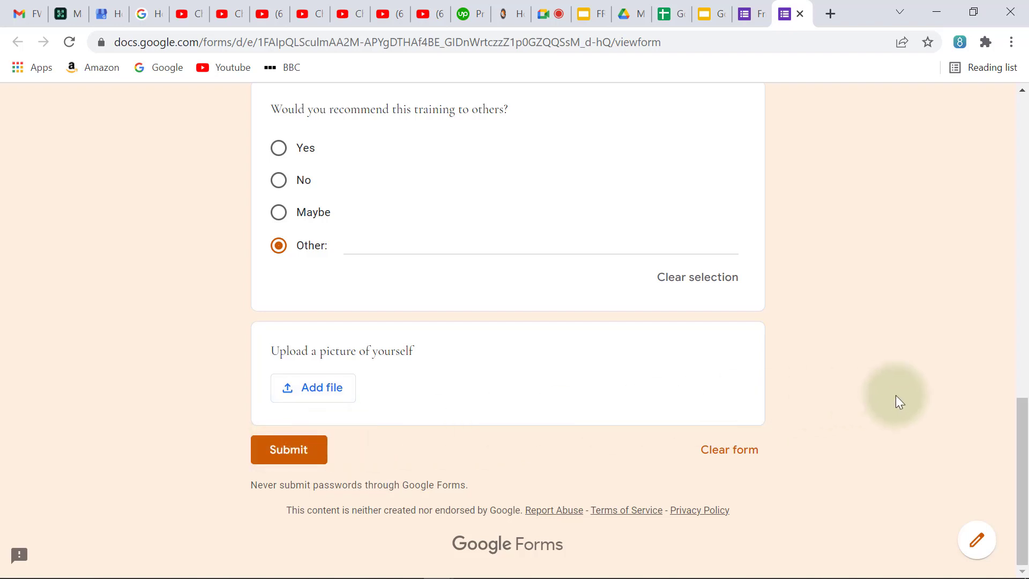
pyautogui.click(310, 448)
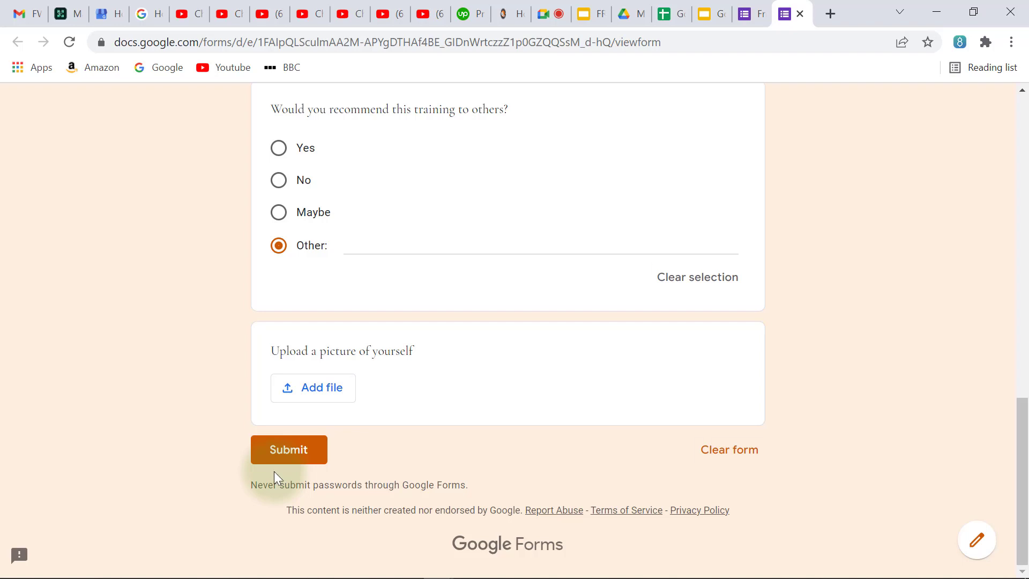
pyautogui.scroll(9, 275, 471)
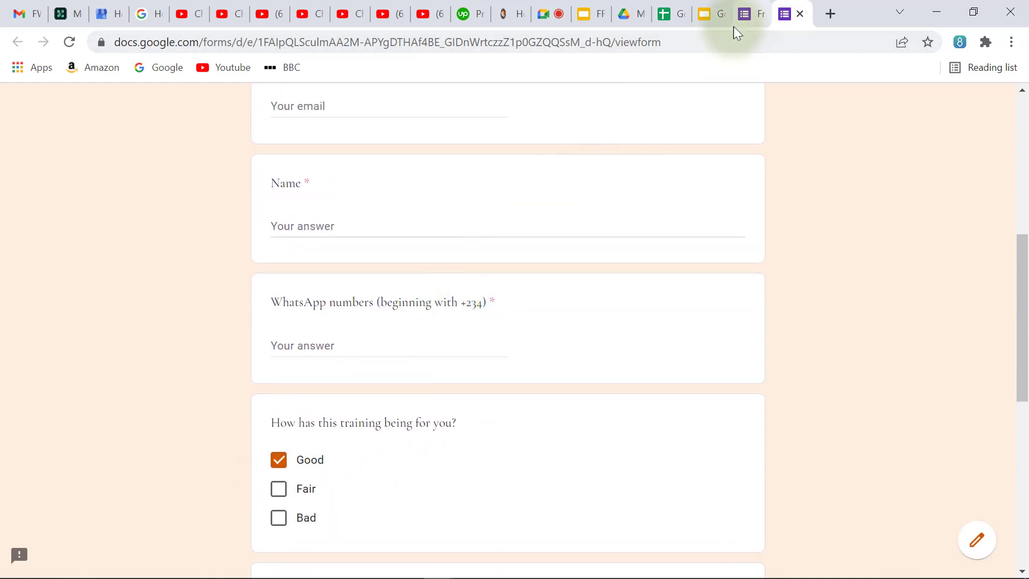
# - Return to the Freelance Masterclass 4 form editor and look over the email options for sending the form
pyautogui.click(743, 17)
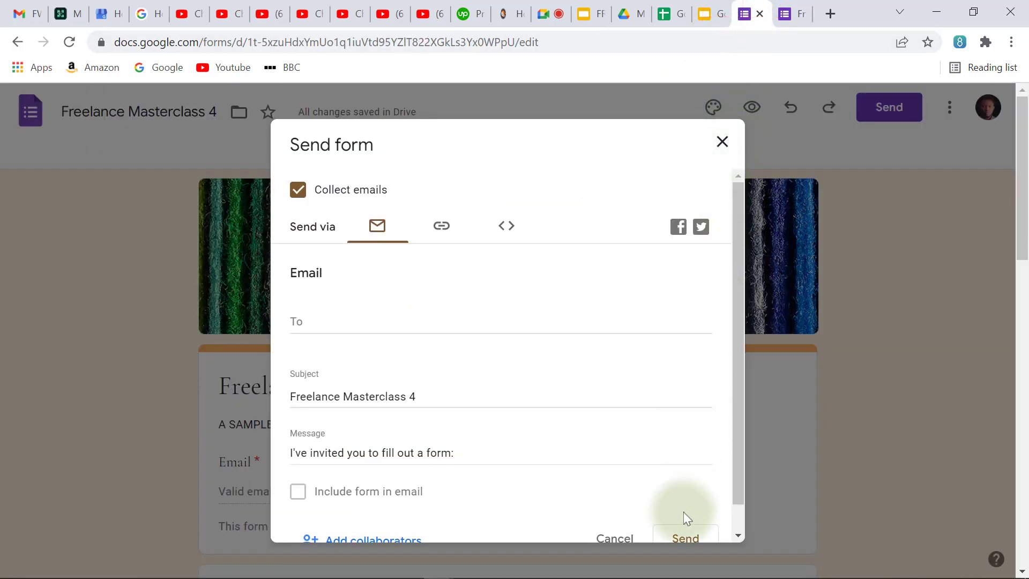
pyautogui.moveTo(676, 577)
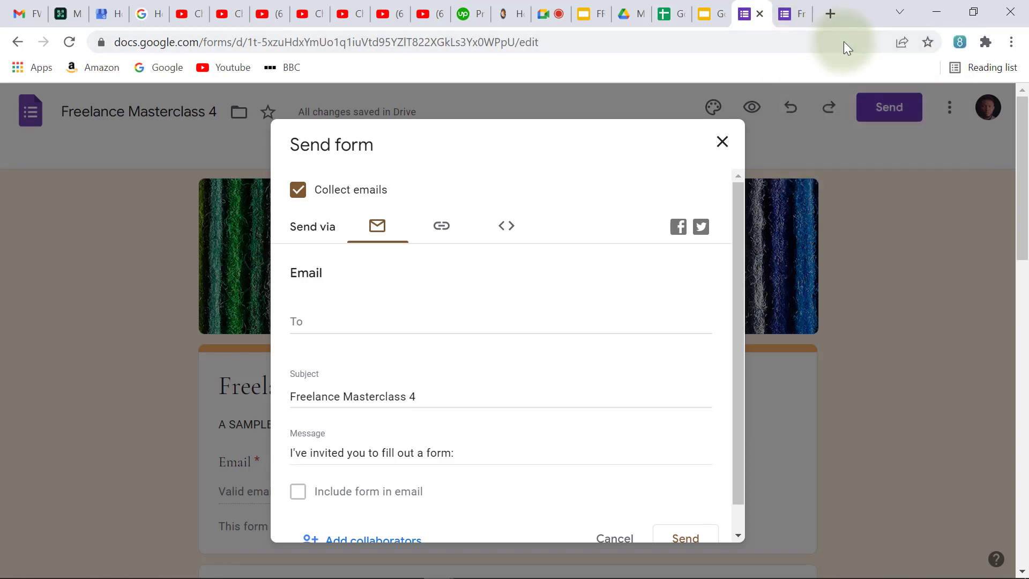
pyautogui.moveTo(781, 32)
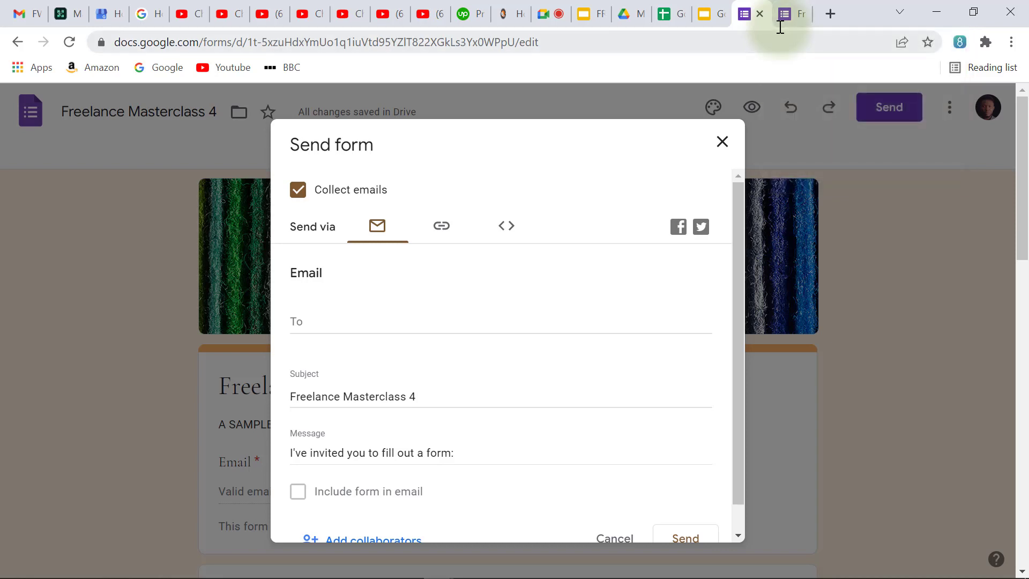
# - Switch to the Google Meet call and highlight the shared form link in the in-call messages
pyautogui.click(549, 19)
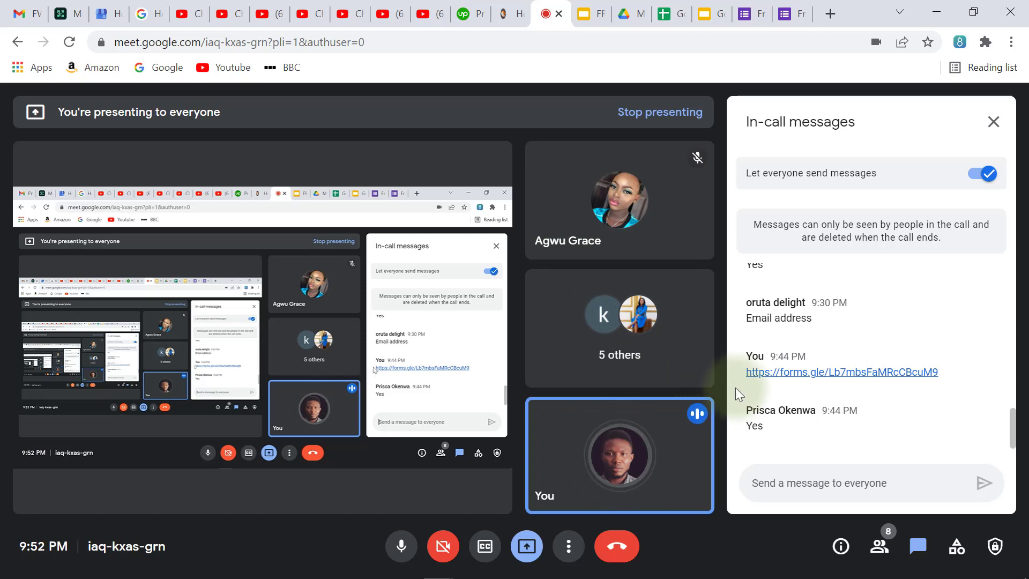
pyautogui.click(742, 371)
pyautogui.moveTo(777, 369); pyautogui.dragTo(905, 385)
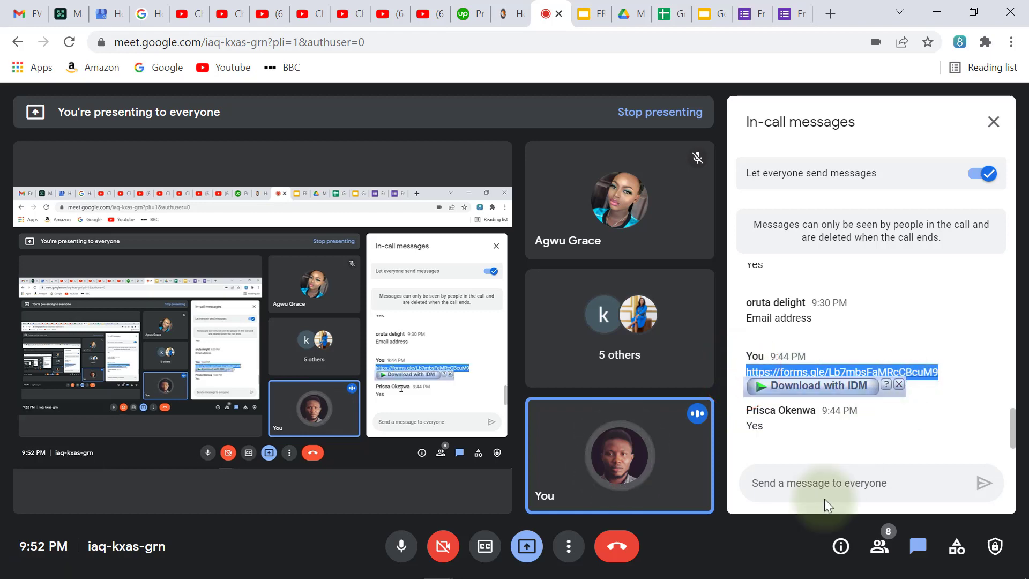
# - Show the call's people list and look through the participants down to the last one
pyautogui.moveTo(764, 574)
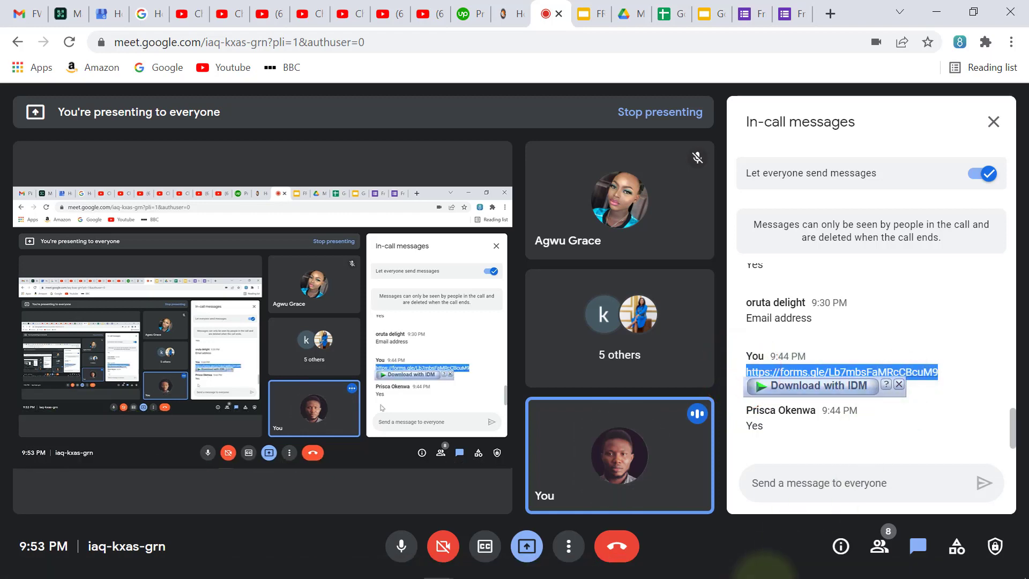
pyautogui.click(879, 546)
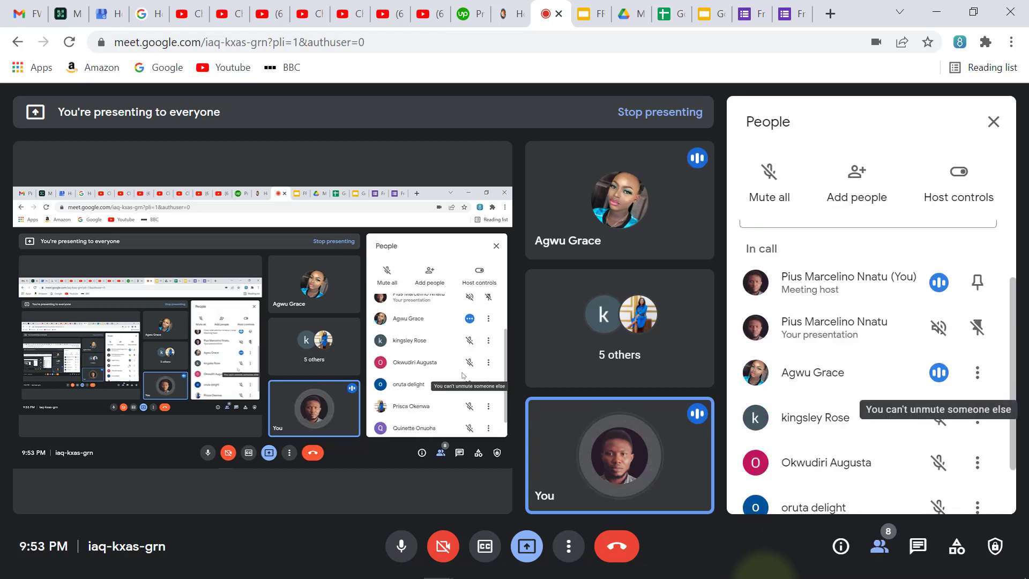
pyautogui.scroll(-3, 911, 408)
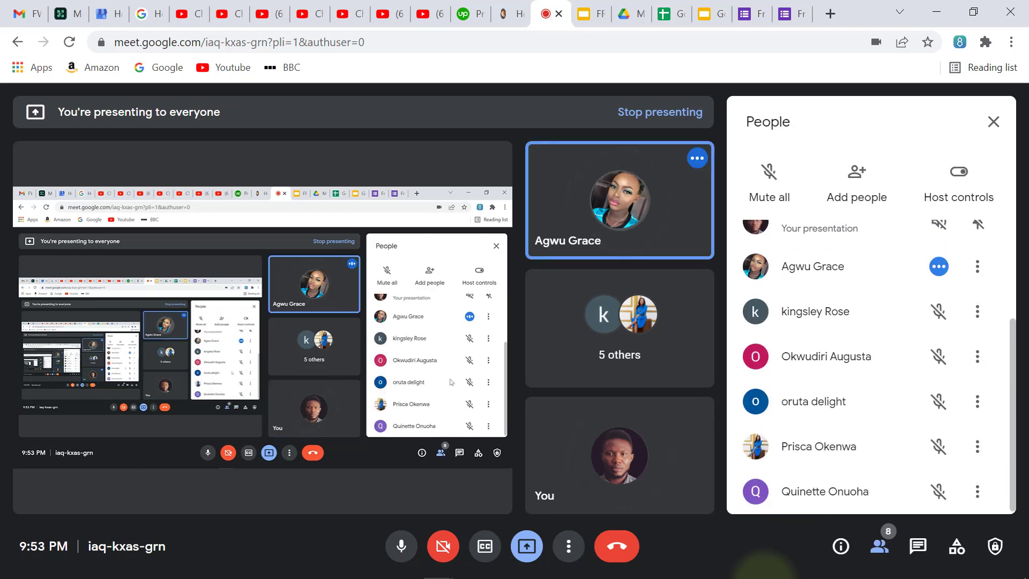